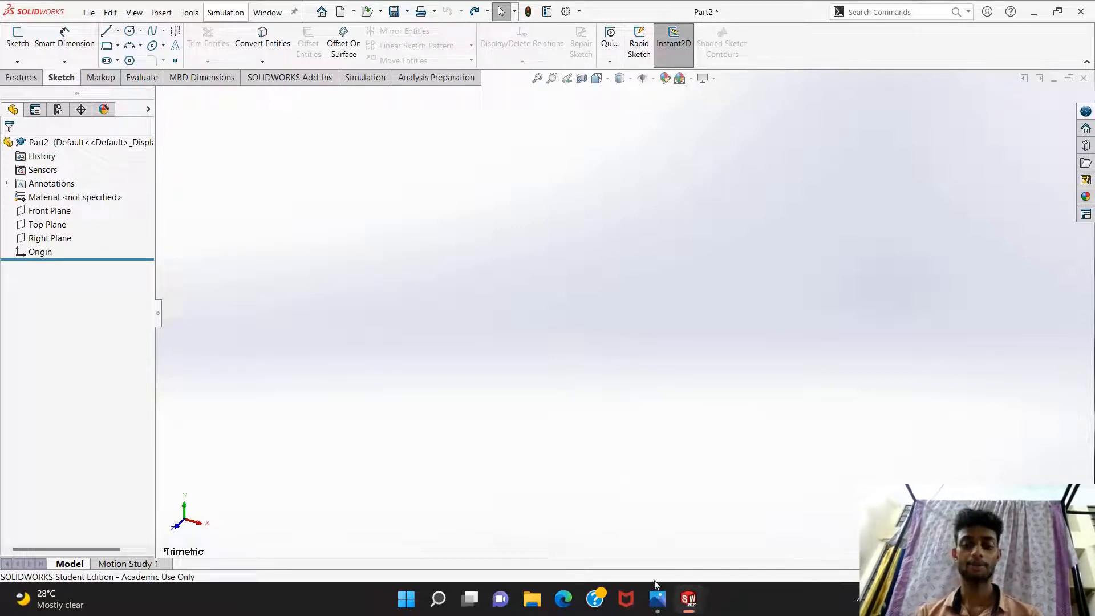
# Check the crane hook drawing and start a new sketch on the Front Plane.
pyautogui.click(662, 596)
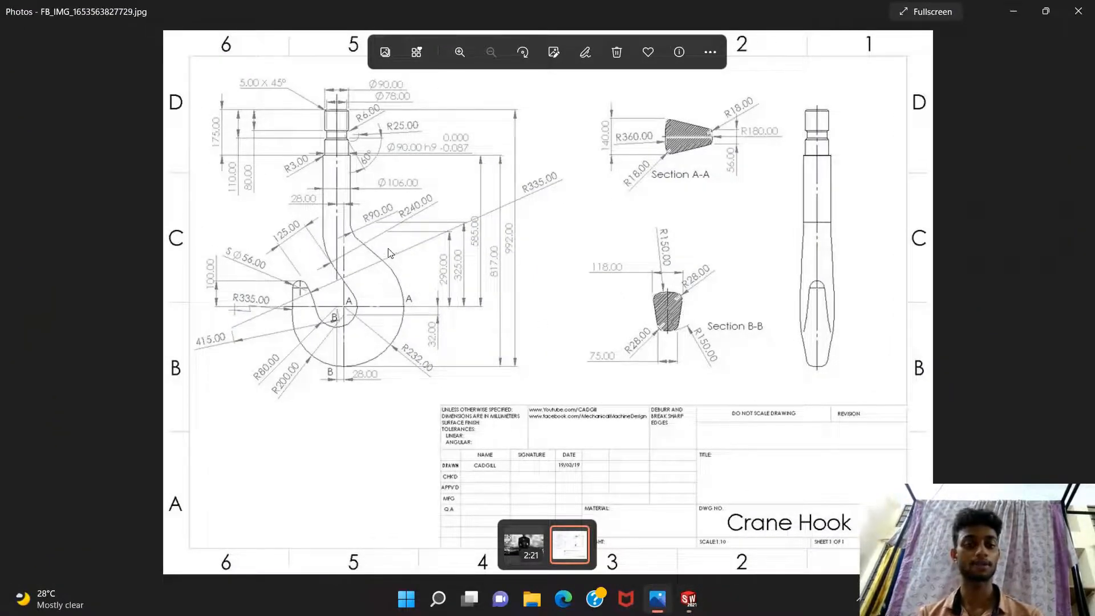
pyautogui.click(688, 598)
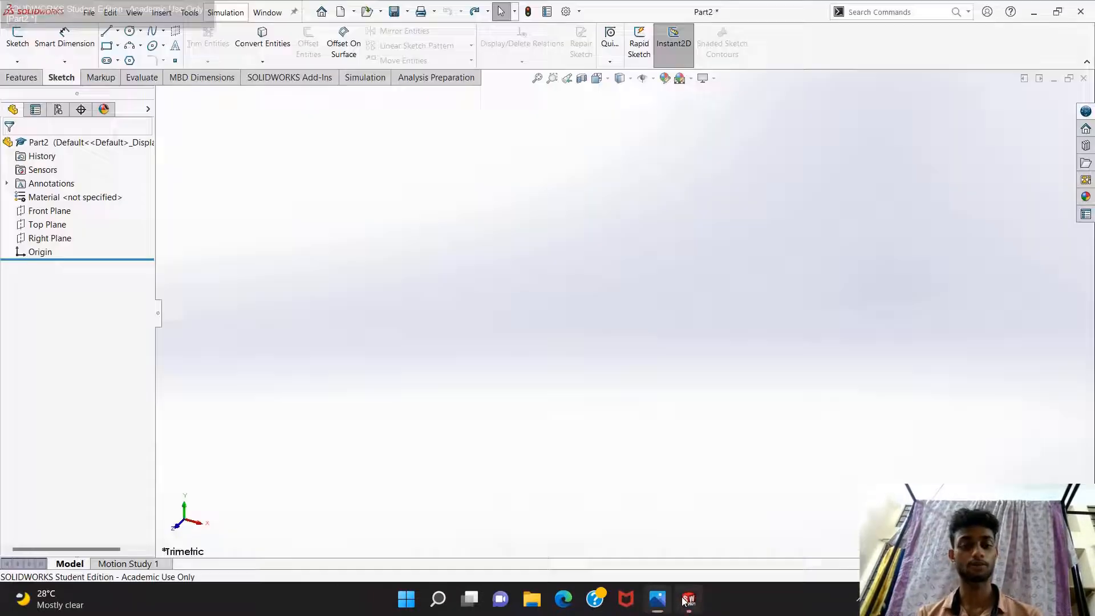
pyautogui.click(49, 211)
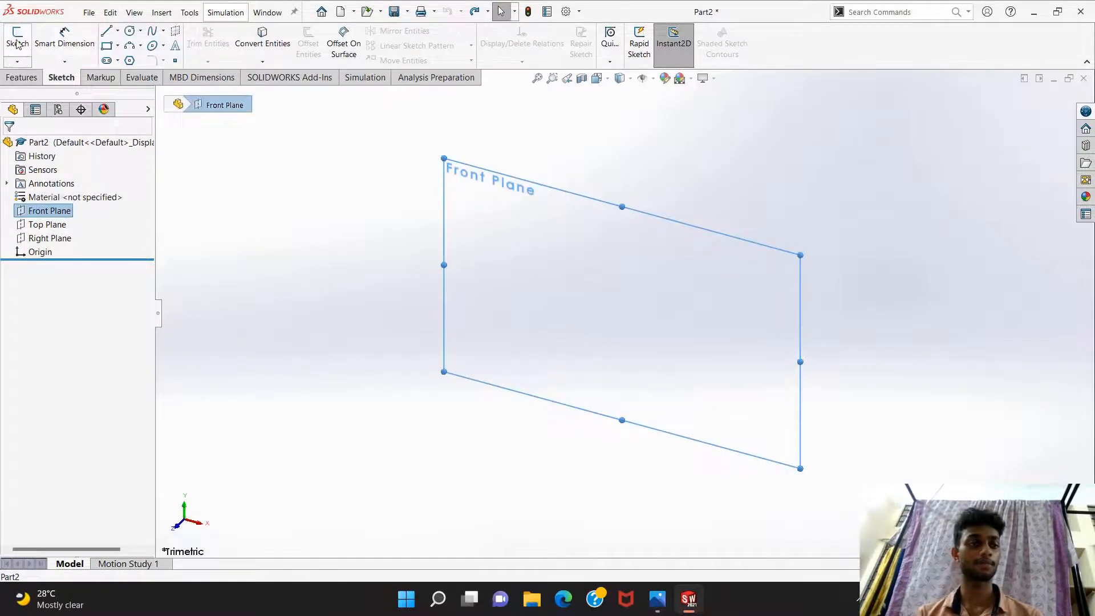
pyautogui.click(62, 49)
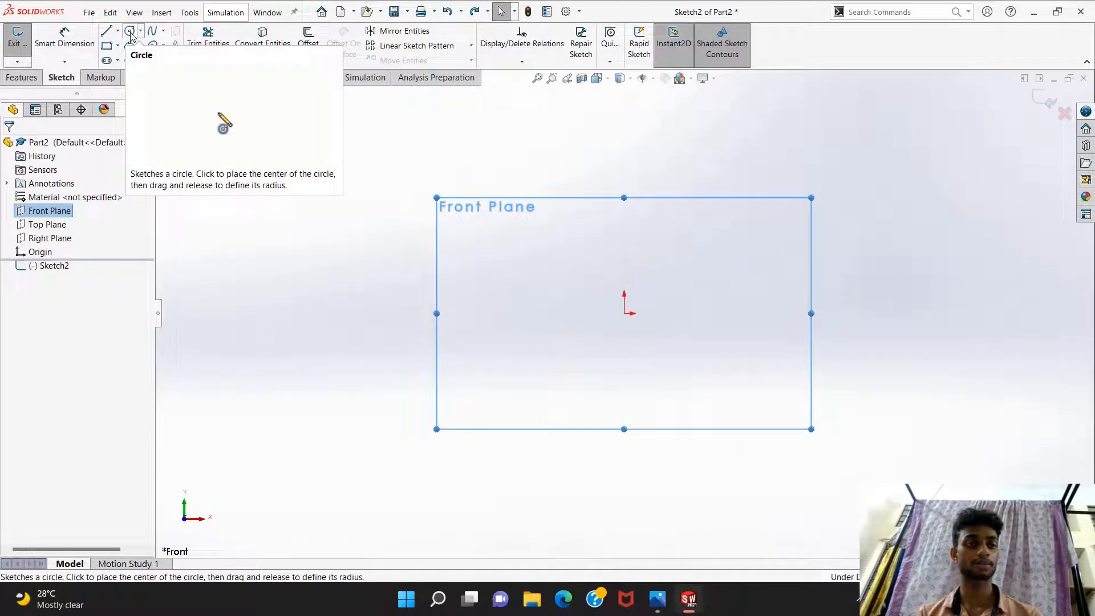
# Recheck the reference drawing and sketch a circle of about 44 mm radius centred on the origin.
pyautogui.click(662, 598)
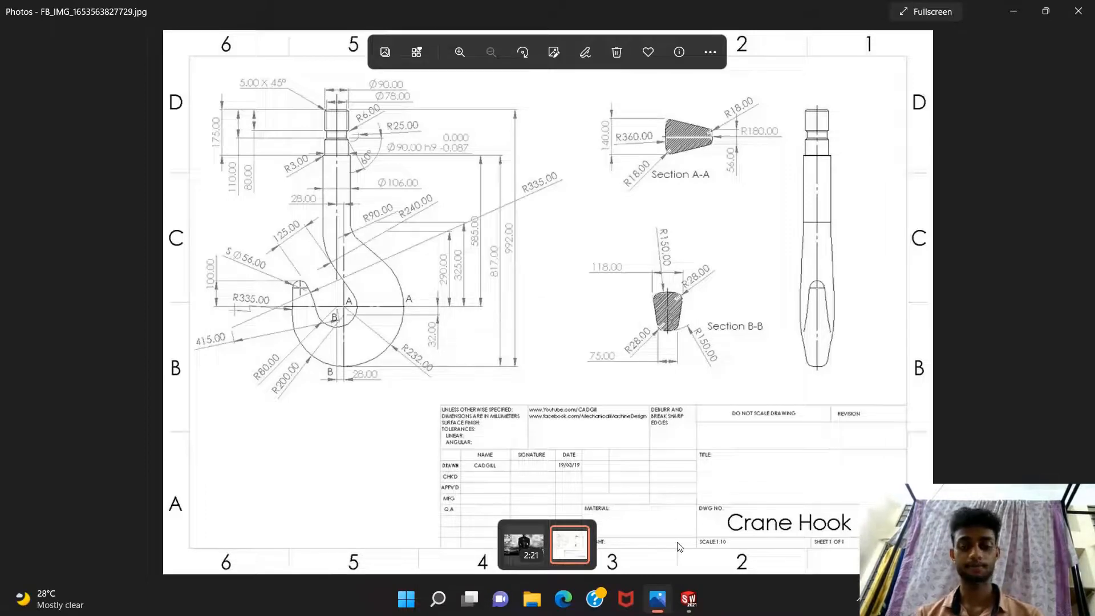
pyautogui.click(690, 600)
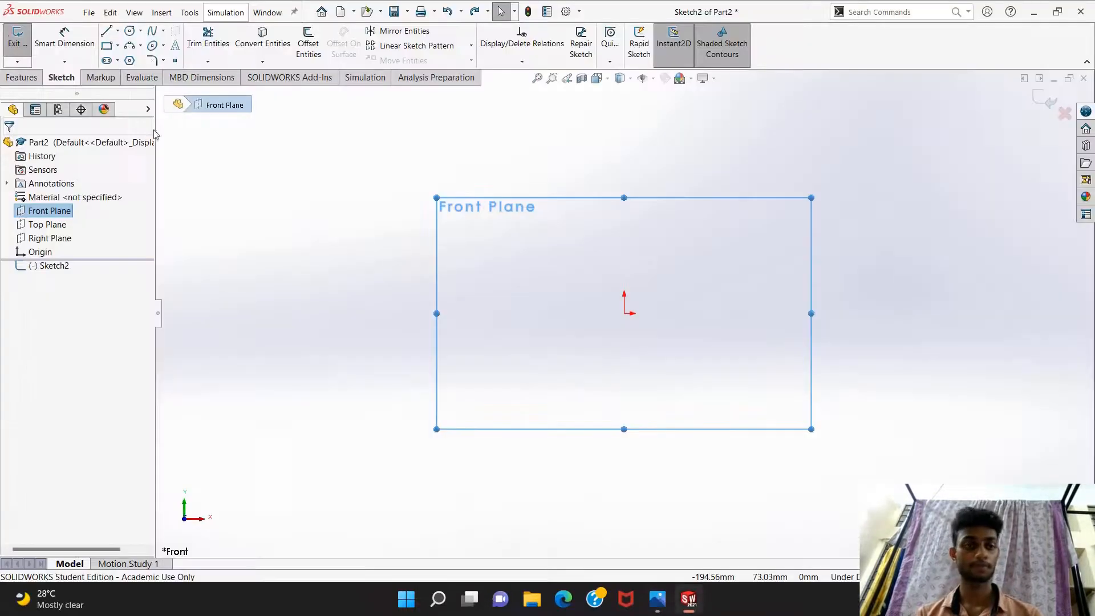
pyautogui.click(130, 31)
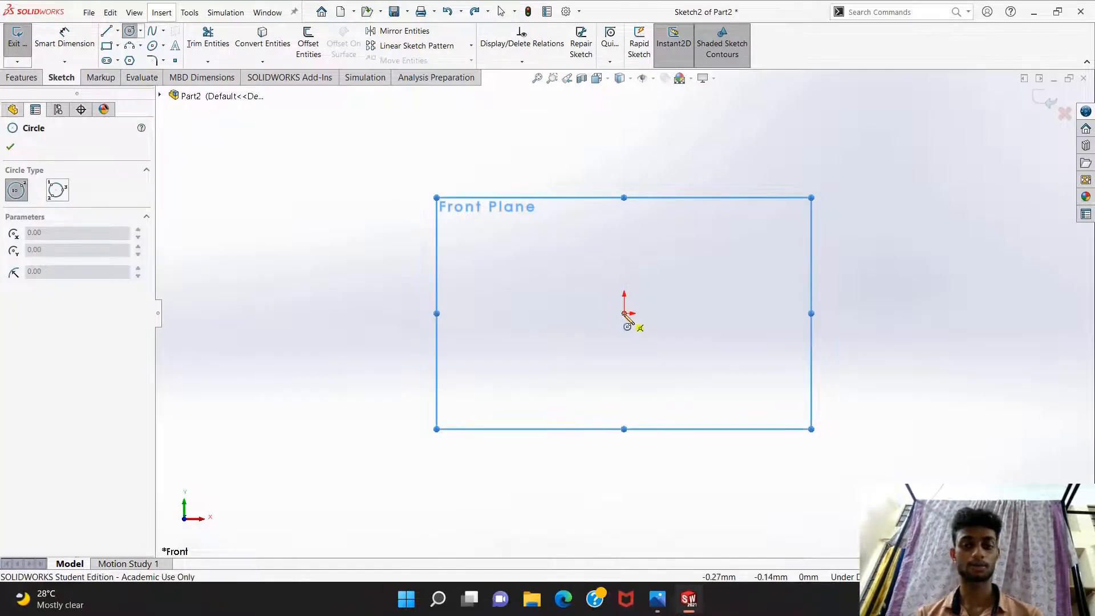
pyautogui.click(624, 313)
pyautogui.click(717, 327)
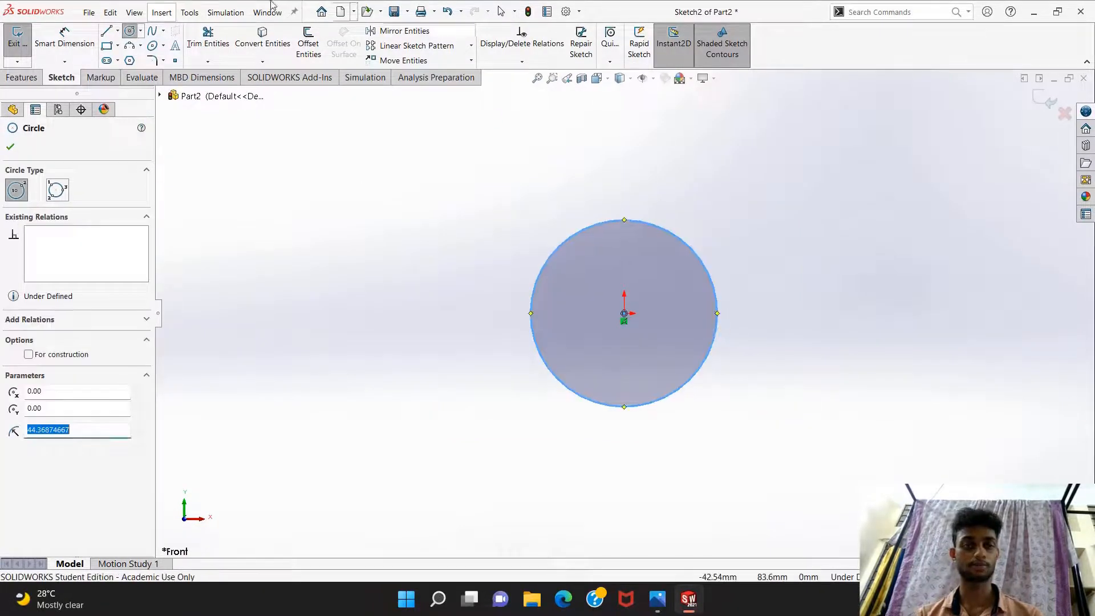
# Dimension the circle's diameter and set it to 464 mm.
pyautogui.click(82, 46)
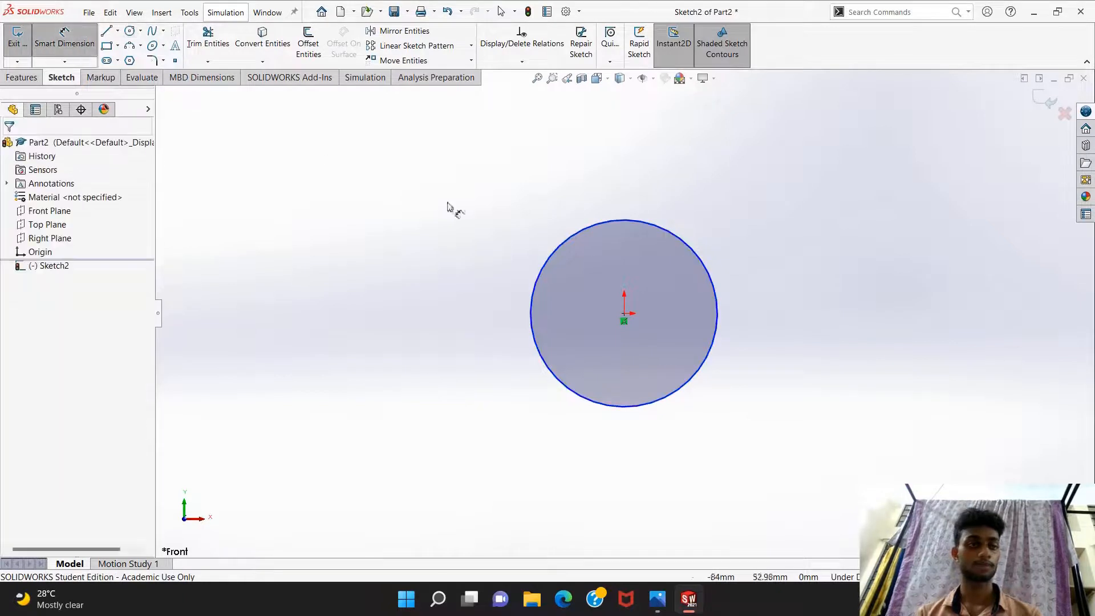
pyautogui.click(620, 221)
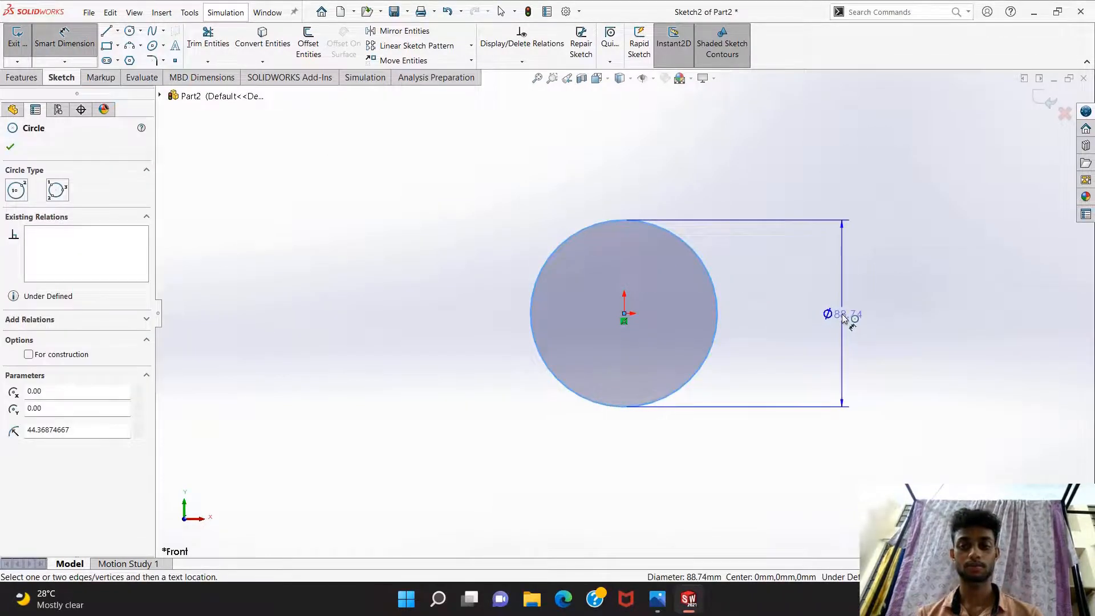
pyautogui.click(842, 314)
pyautogui.press('BackSpace')
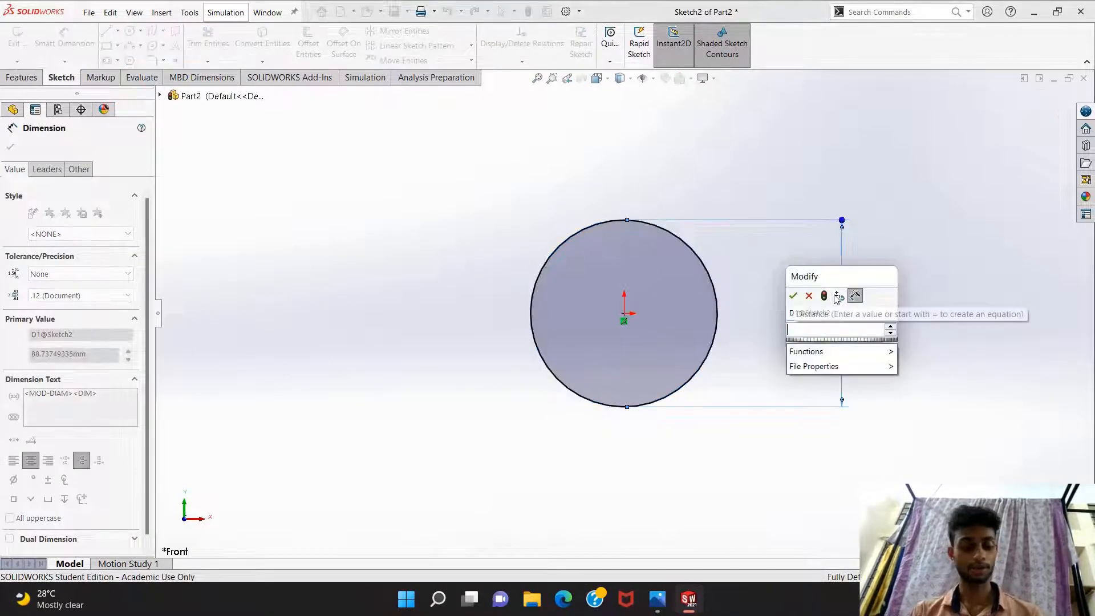
pyautogui.write('464')
pyautogui.press('Return')
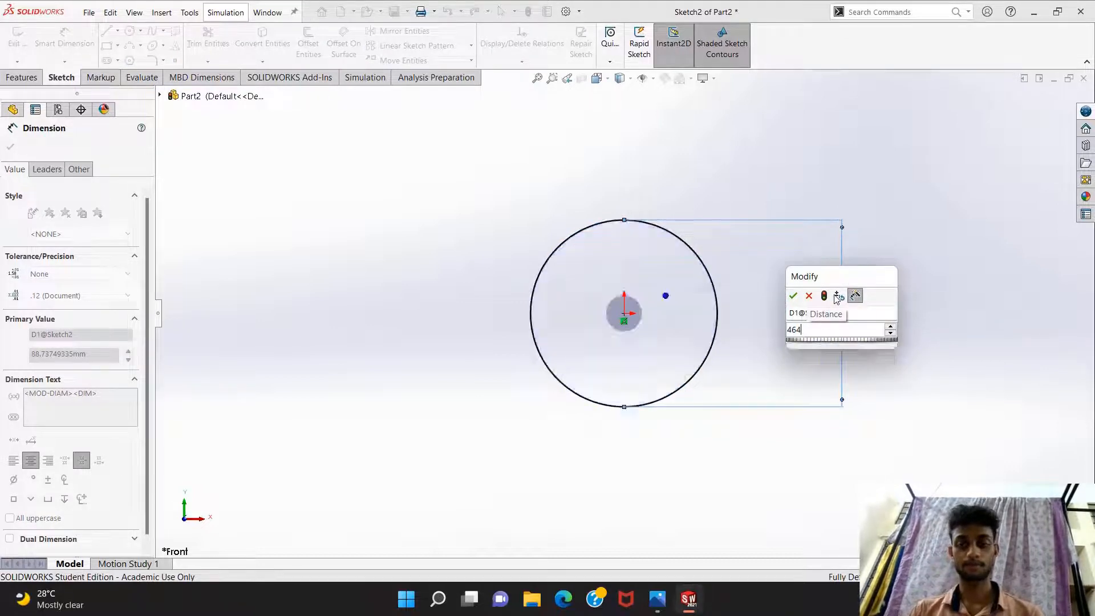
# Change the 464 mm circle dimension from linear to diameter display and set it to display as a radius.
pyautogui.rightClick(855, 315)
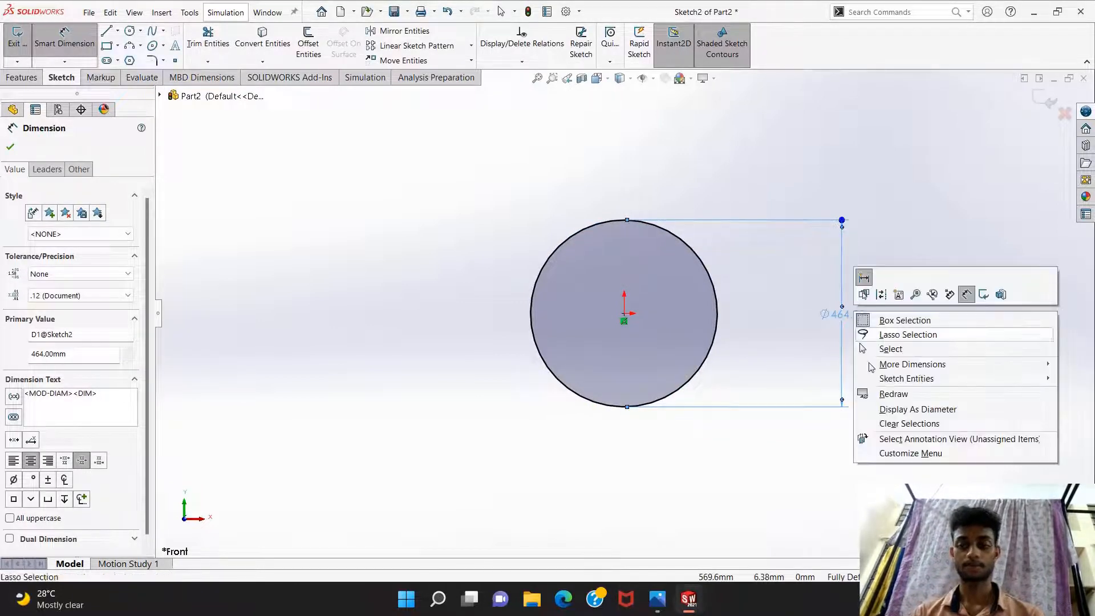
pyautogui.click(910, 410)
pyautogui.rightClick(855, 334)
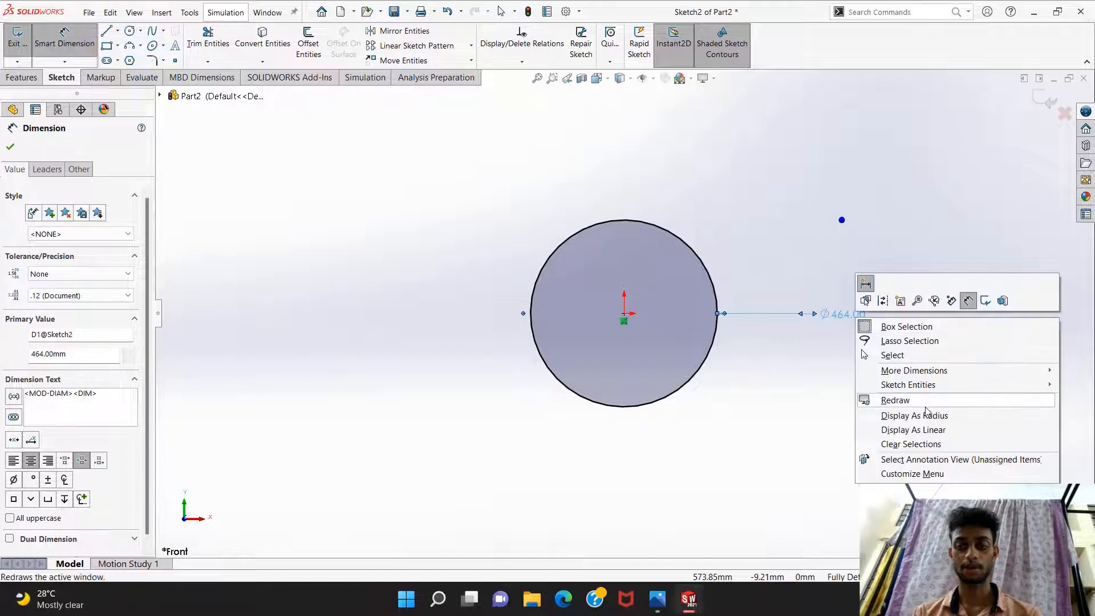
pyautogui.click(901, 413)
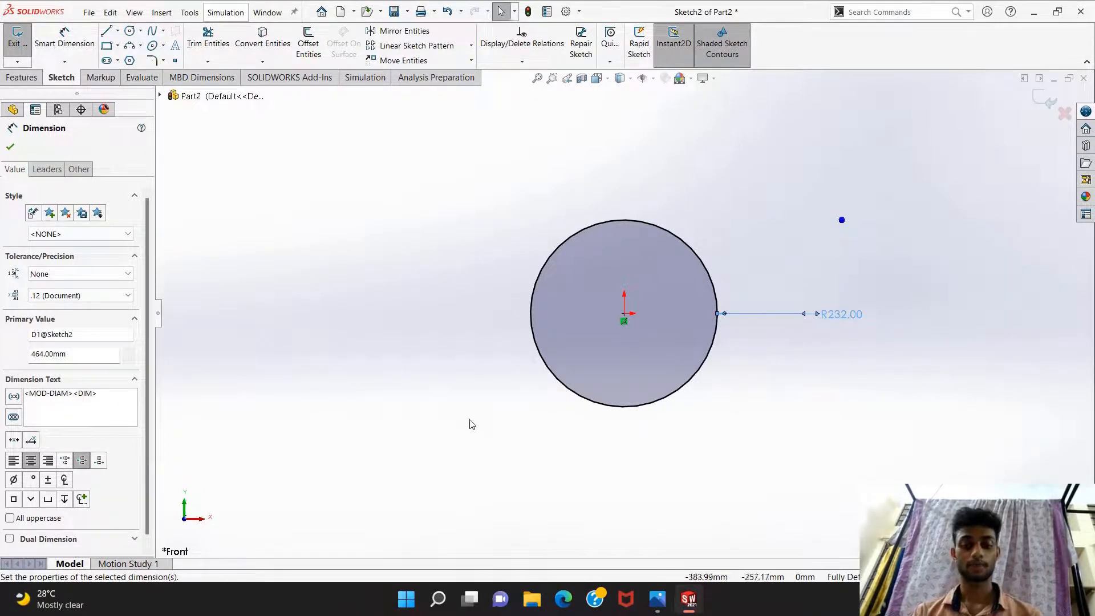
# Add a vertical relation between the origin and the centre of the inner 400 mm circle.
pyautogui.click(691, 599)
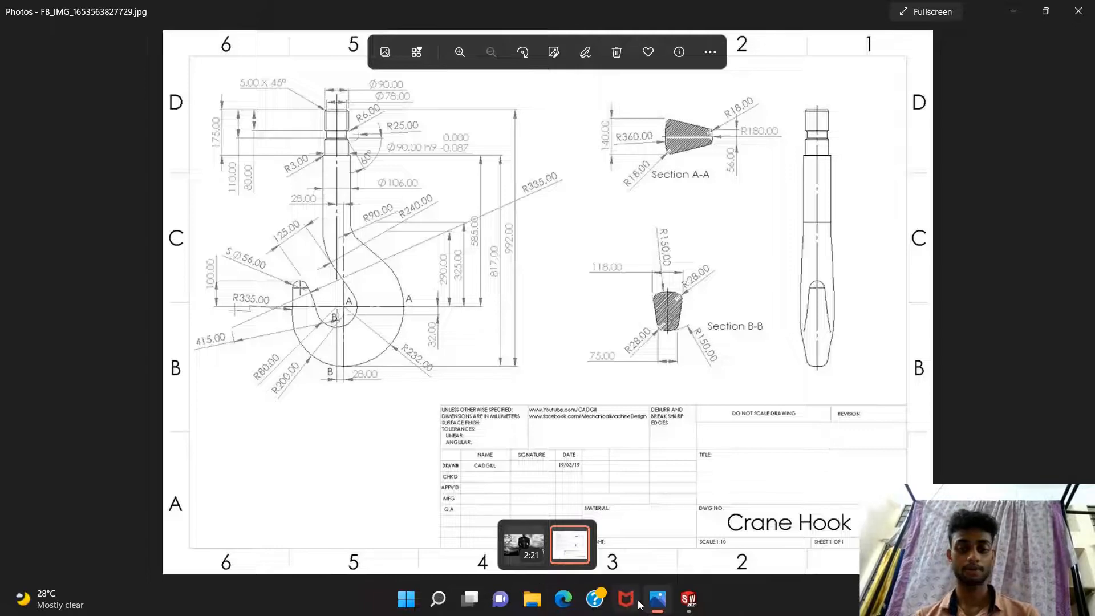
pyautogui.click(688, 598)
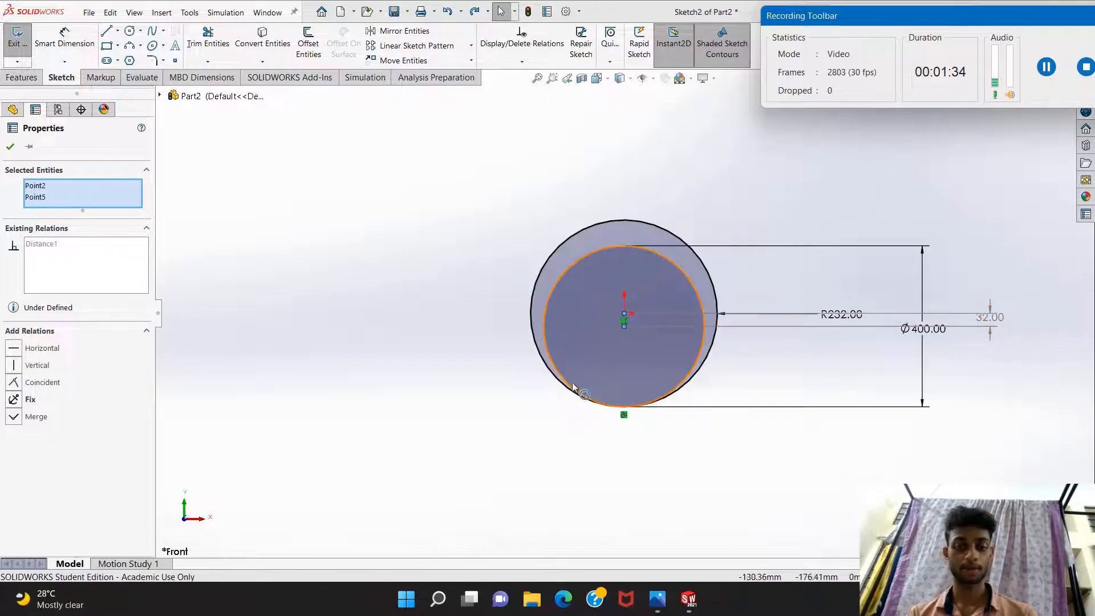
pyautogui.click(423, 238)
pyautogui.click(623, 313)
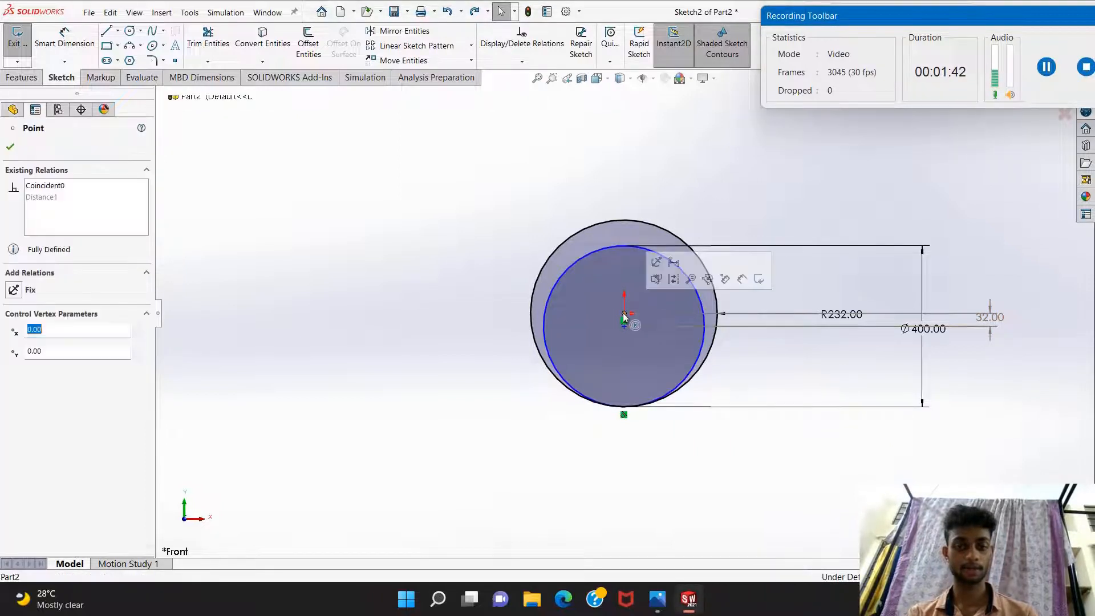
pyautogui.keyDown('ctrl'); pyautogui.click(624, 328); pyautogui.keyUp('ctrl')
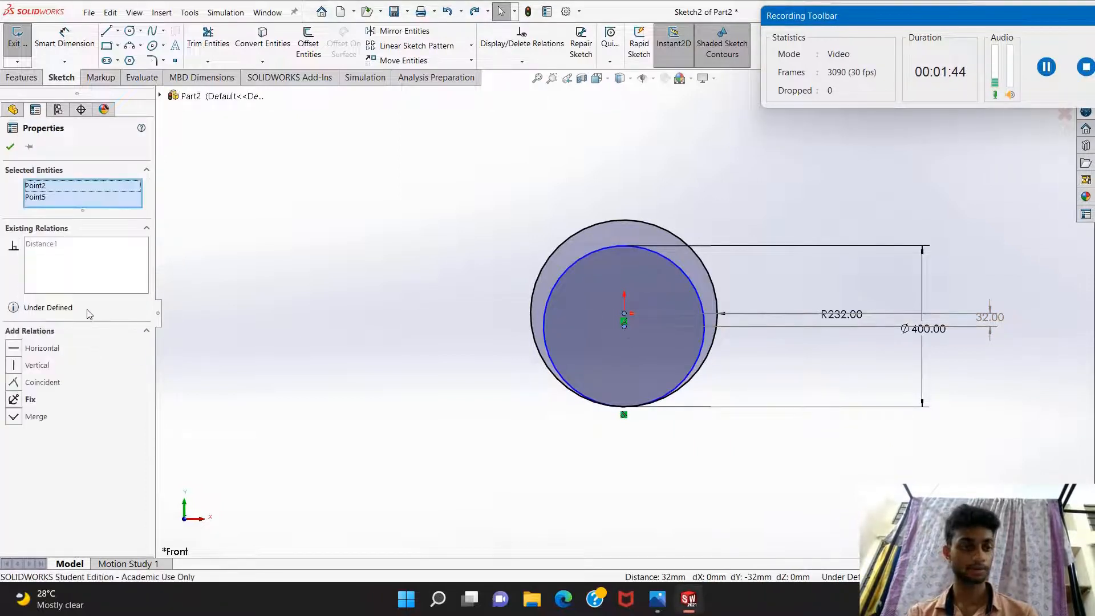
pyautogui.click(38, 369)
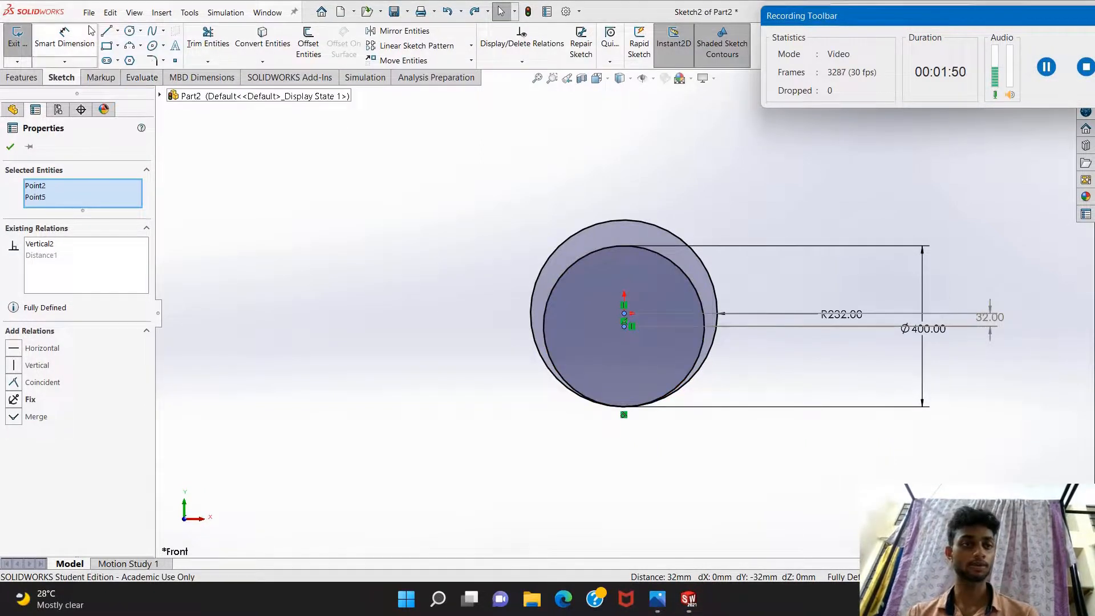
# Draw two lines from the origin past both circles, one toward the upper right and one about 367 mm long toward the left.
pyautogui.click(106, 31)
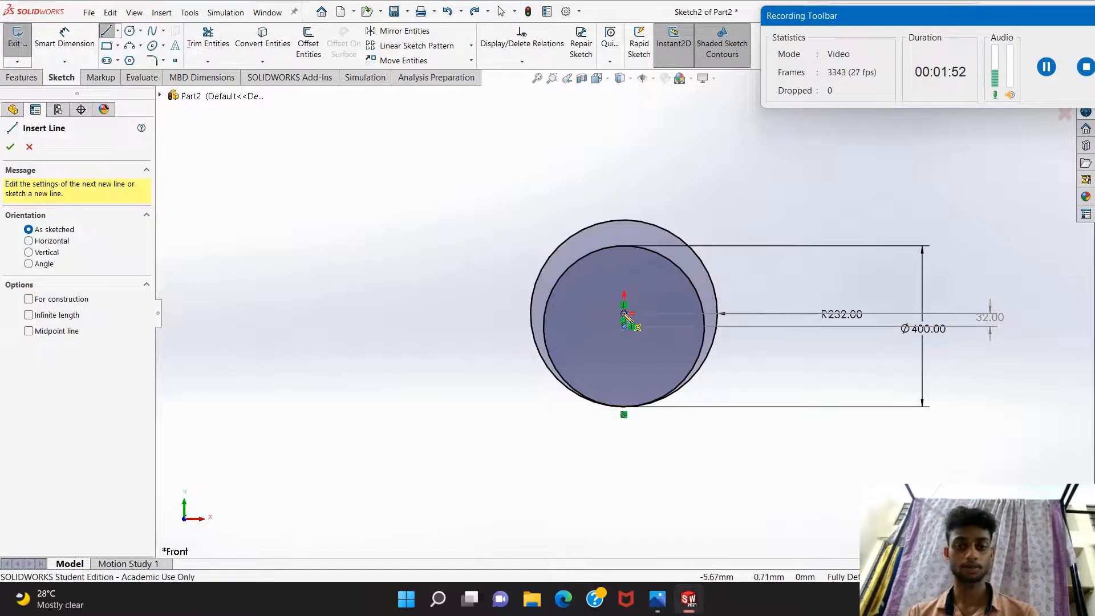
pyautogui.moveTo(624, 313); pyautogui.dragTo(719, 231)
pyautogui.moveTo(624, 312); pyautogui.dragTo(478, 330)
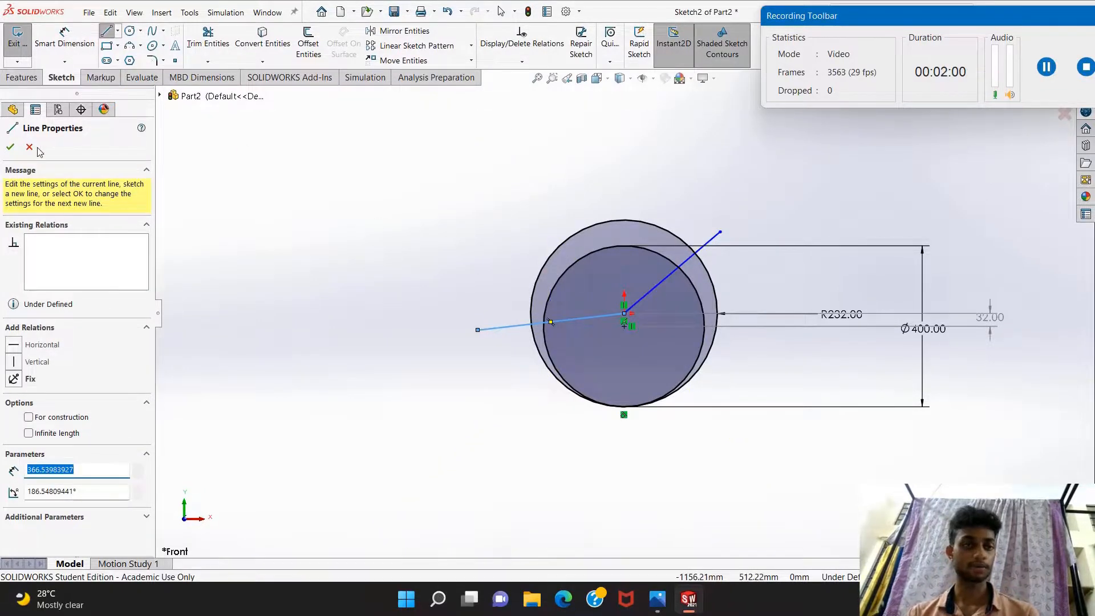
pyautogui.press('Escape')
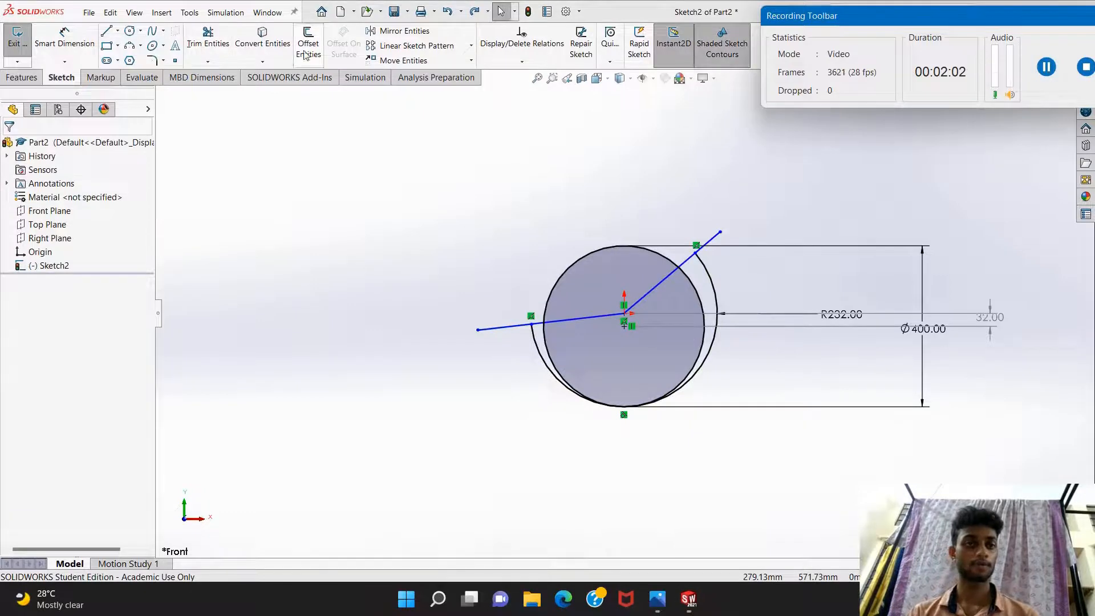
# Power-trim the excess circle arcs and both helper lines, leaving the hook's open outer curve formed by the two tangent arcs.
pyautogui.click(197, 40)
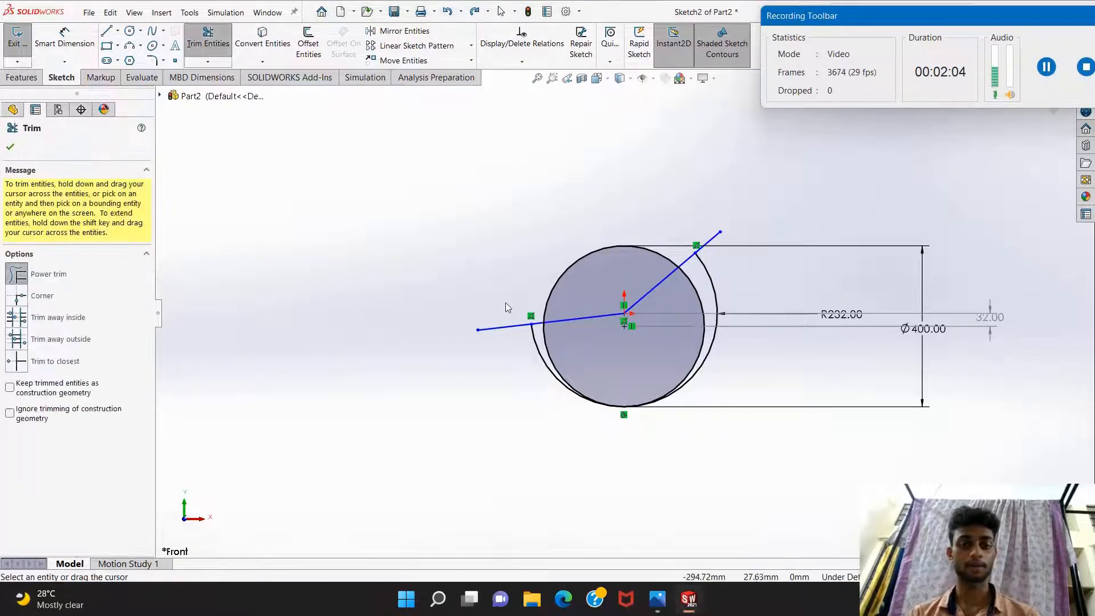
pyautogui.moveTo(505, 316); pyautogui.dragTo(514, 343)
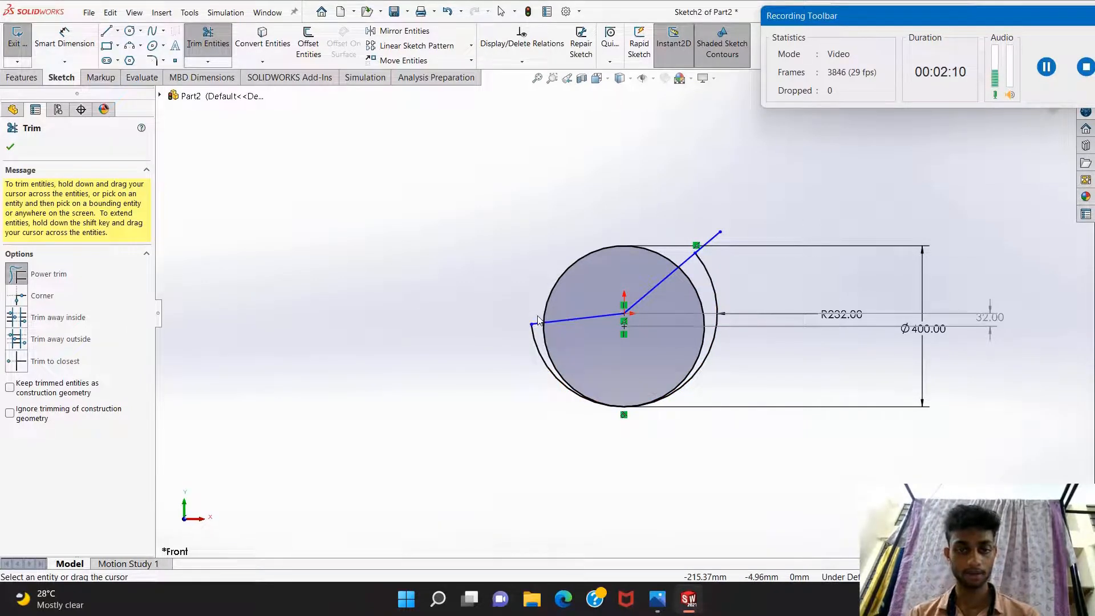
pyautogui.moveTo(537, 328); pyautogui.dragTo(535, 351)
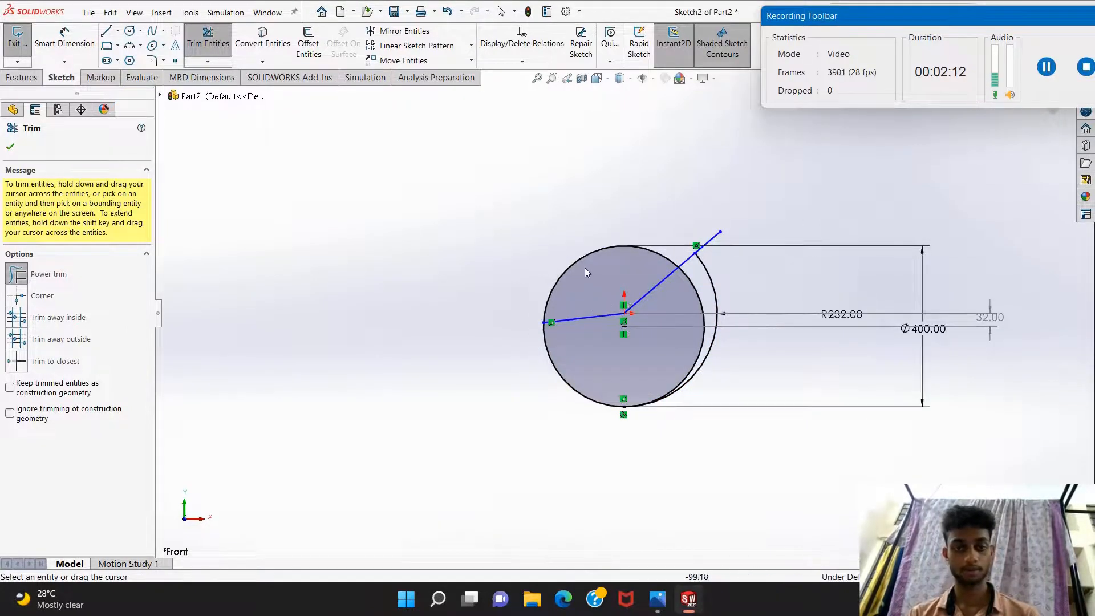
pyautogui.moveTo(577, 249); pyautogui.dragTo(589, 275)
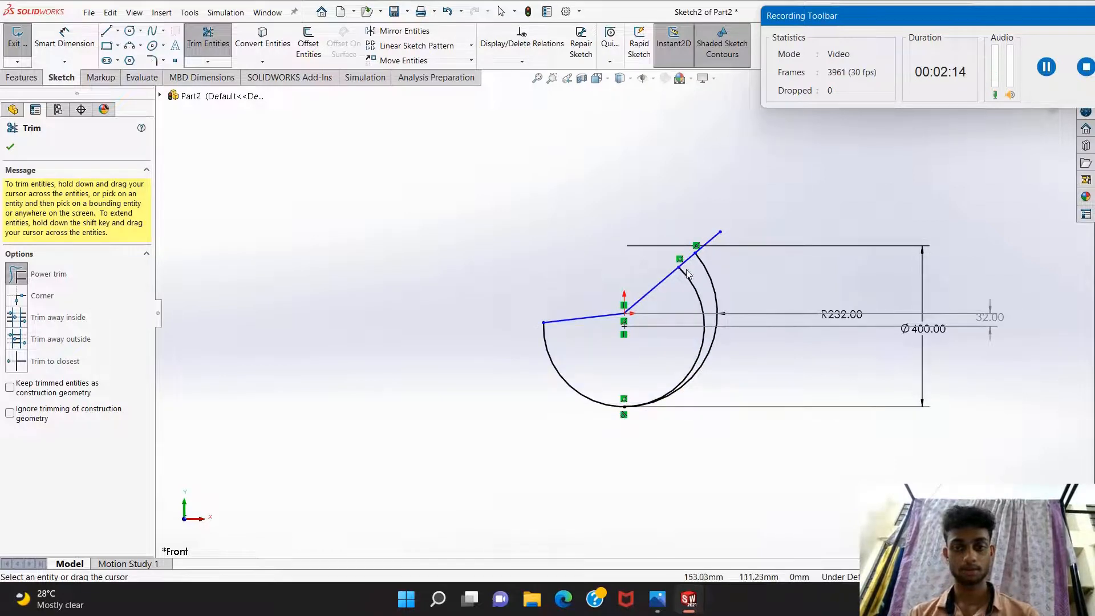
pyautogui.moveTo(692, 272)
pyautogui.mouseDown()
pyautogui.moveTo(683, 284)
pyautogui.moveTo(625, 285)
pyautogui.moveTo(589, 333)
pyautogui.mouseUp()
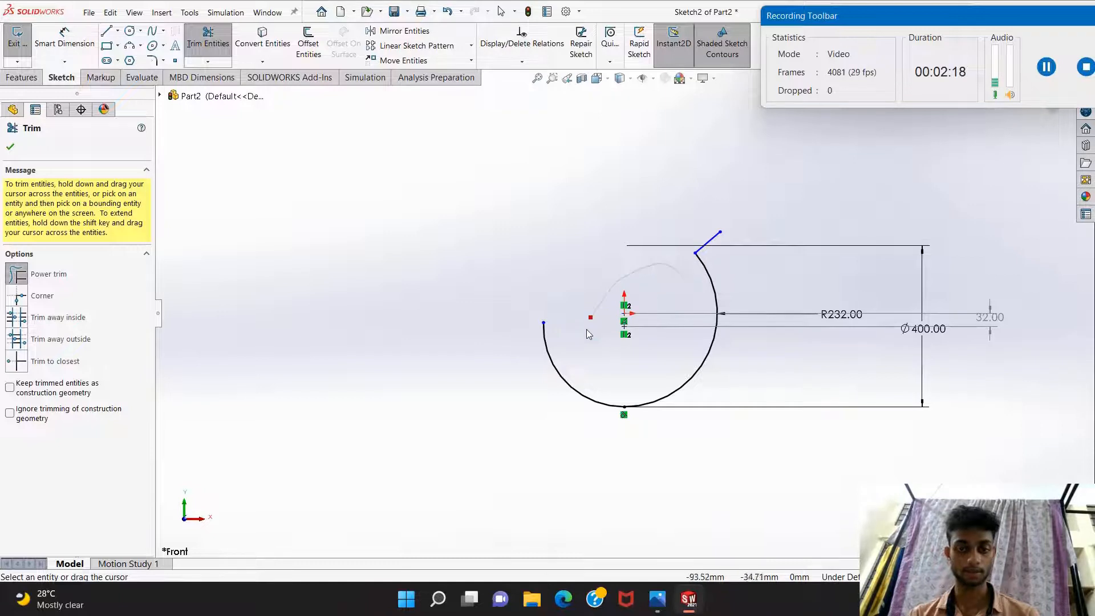
pyautogui.moveTo(693, 232); pyautogui.dragTo(713, 250)
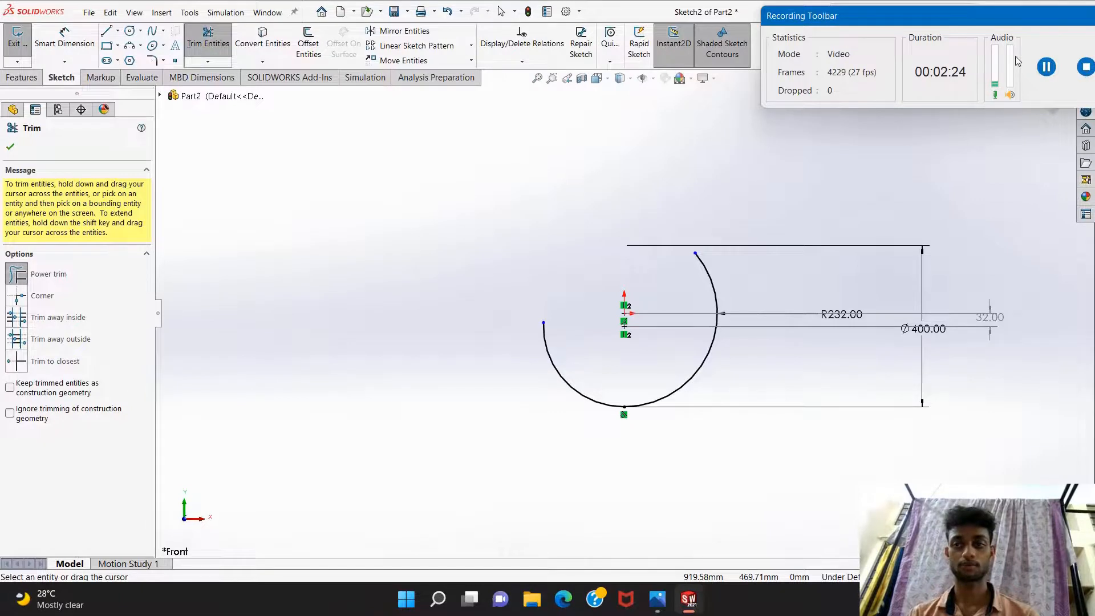
# Switch to the crane hook drawing in Photos, examine the dimensions of the remaining hook outline, and return to the sketch.
pyautogui.click(1045, 68)
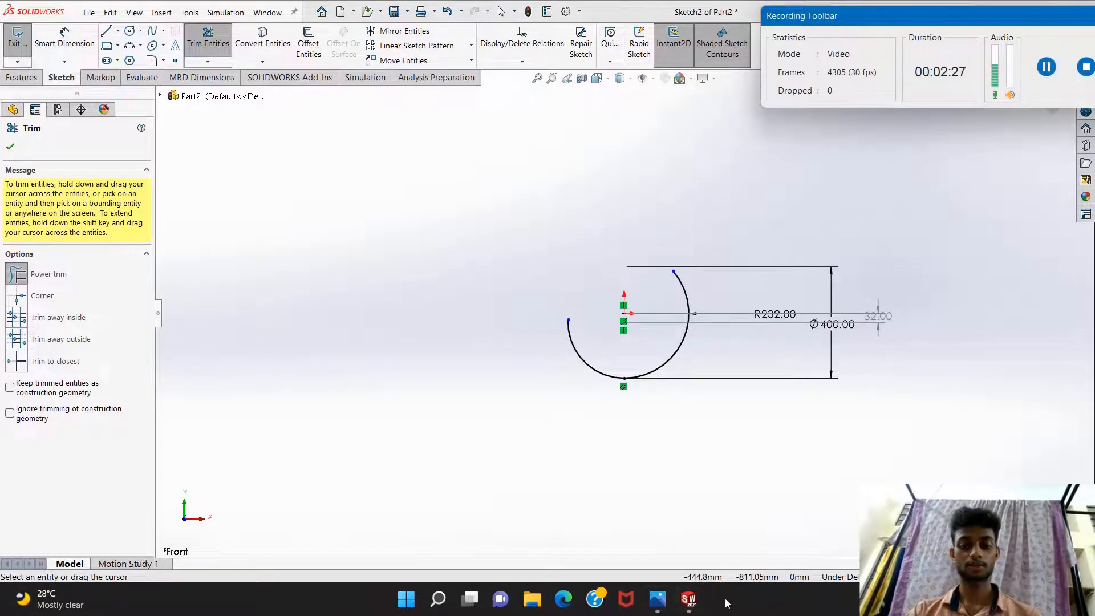
pyautogui.click(702, 602)
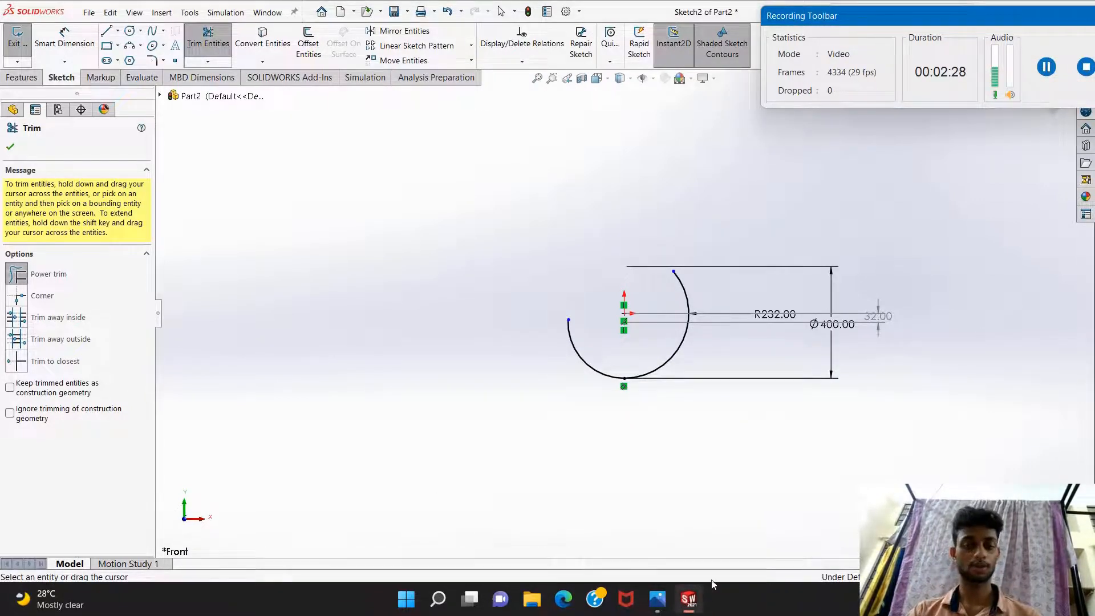
pyautogui.click(667, 596)
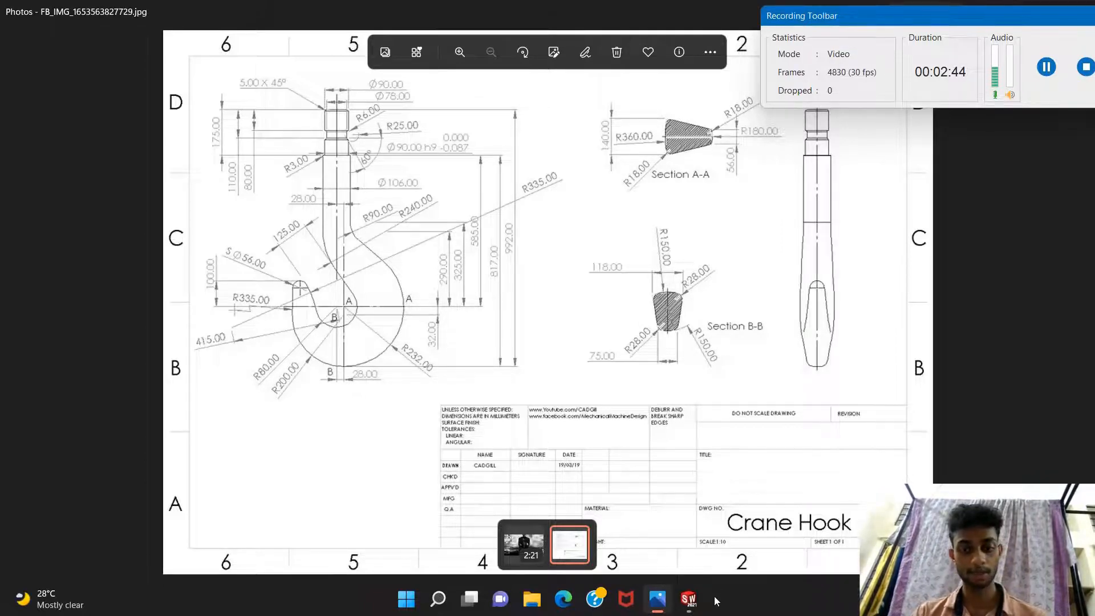
pyautogui.click(688, 598)
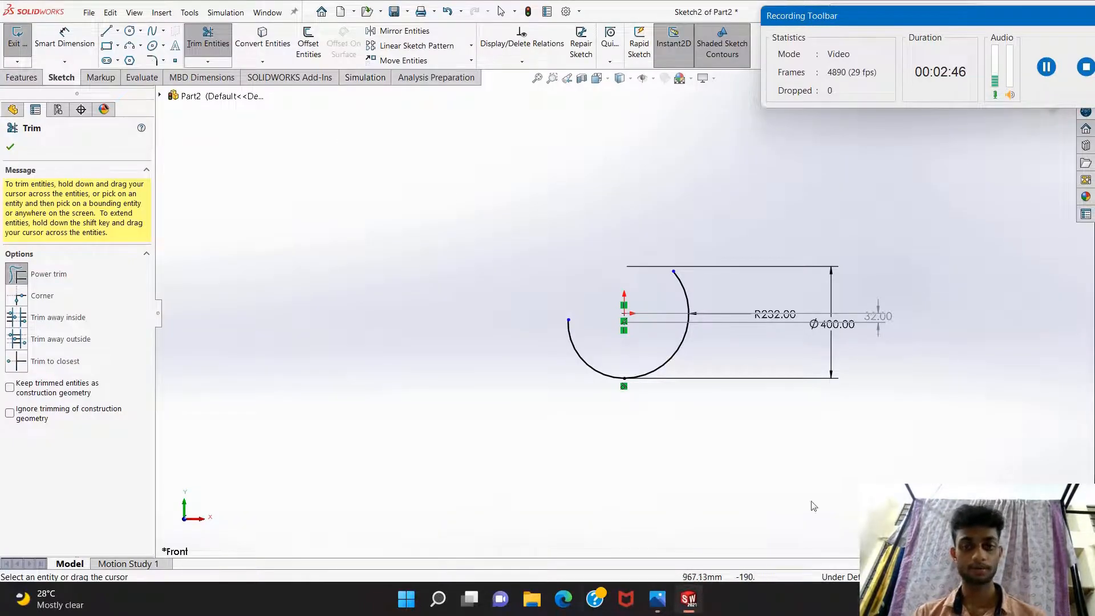
pyautogui.click(657, 600)
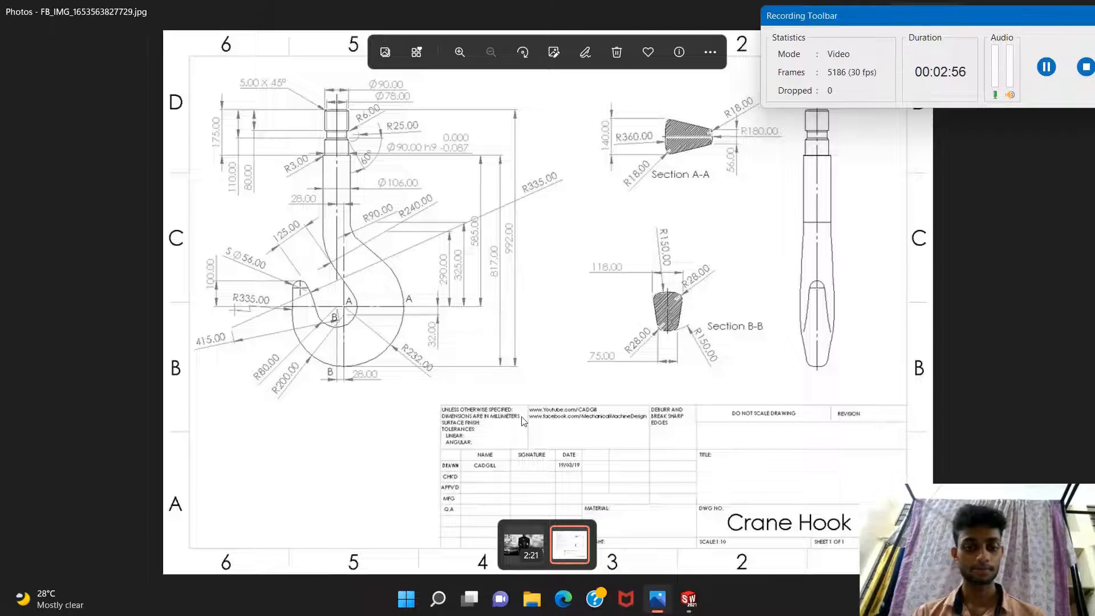
pyautogui.click(658, 598)
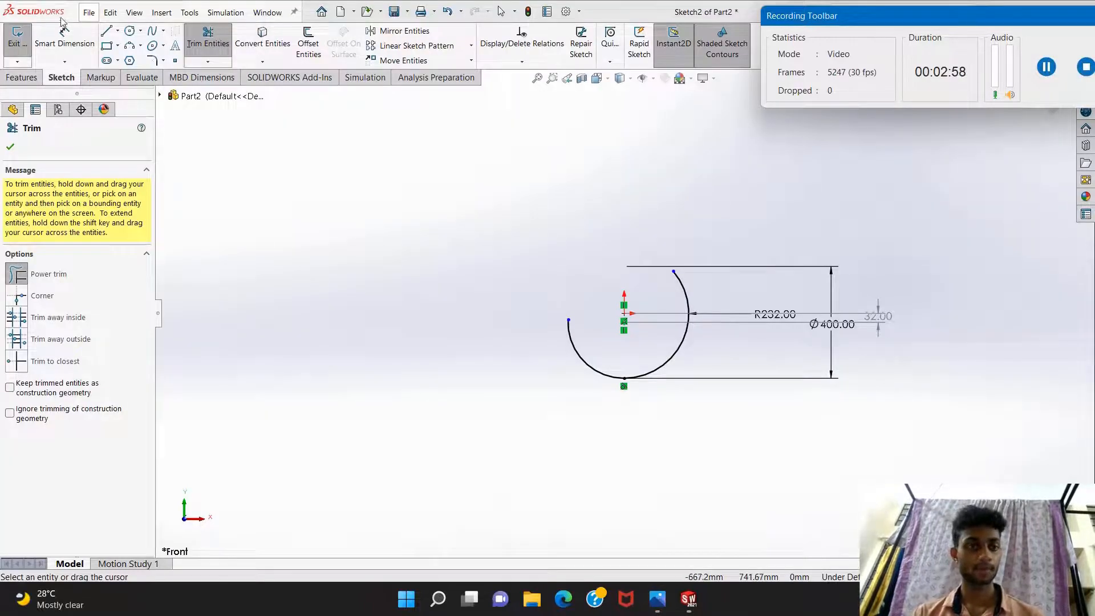
# Draw a vertical centerline about 613 mm long, ending level with the origin and slightly to its left.
pyautogui.click(117, 31)
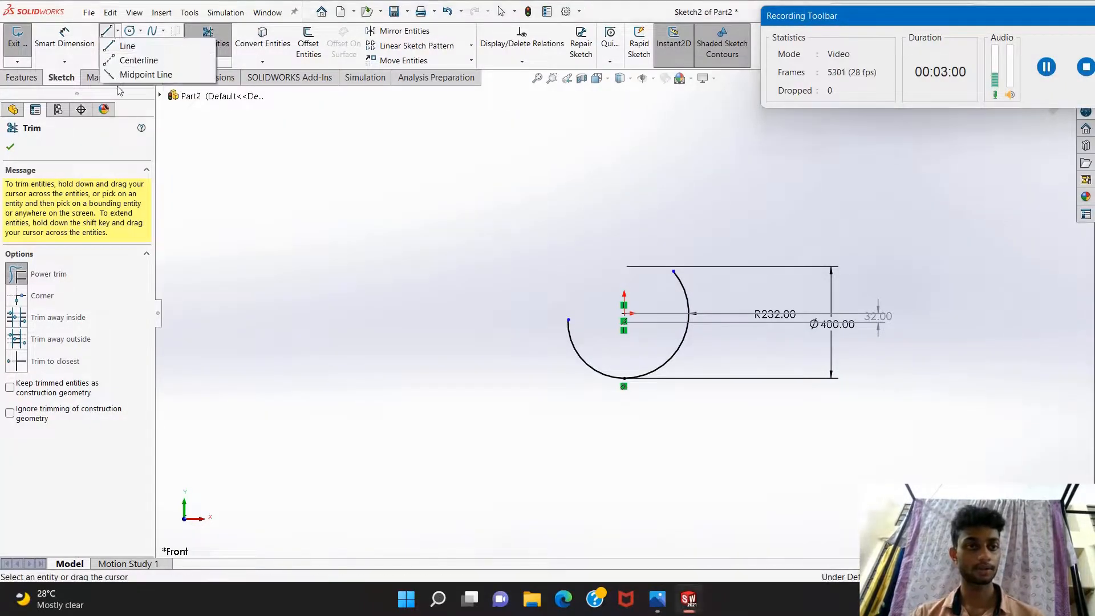
pyautogui.click(130, 58)
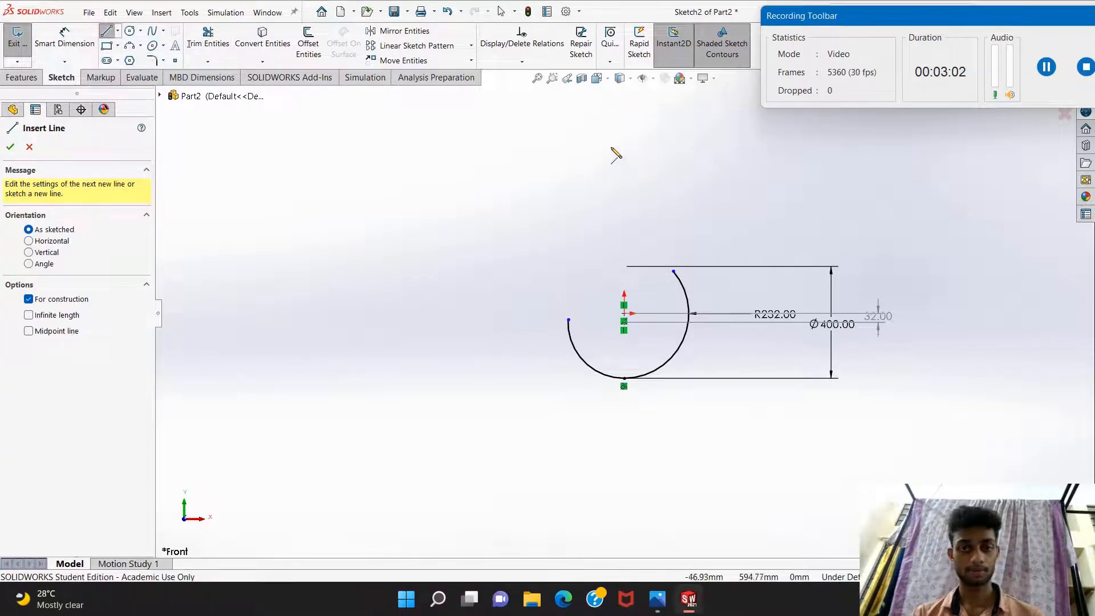
pyautogui.click(608, 143)
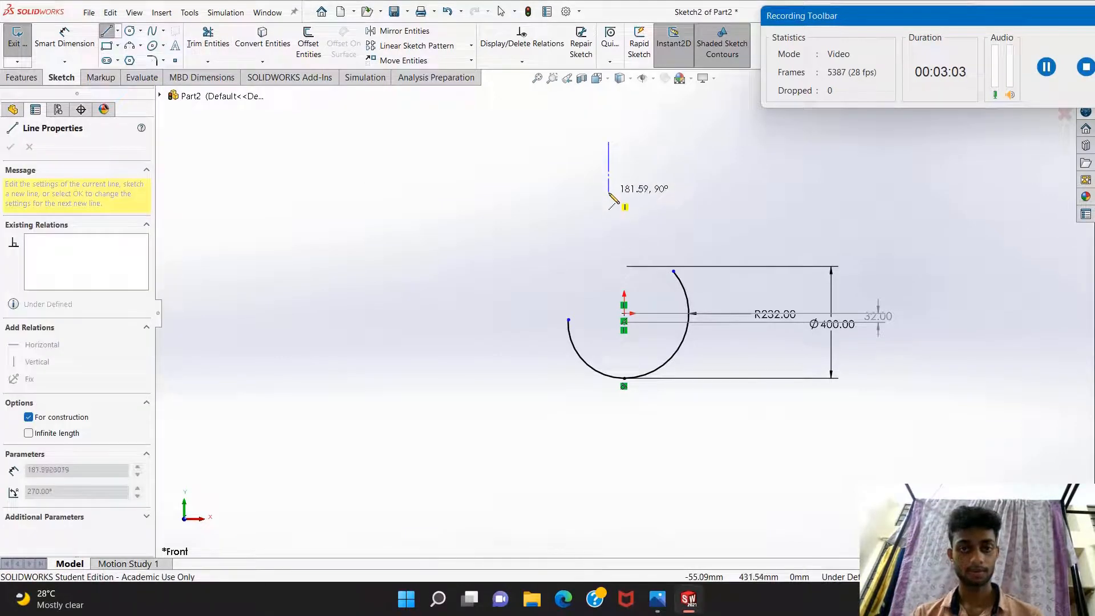
pyautogui.click(608, 313)
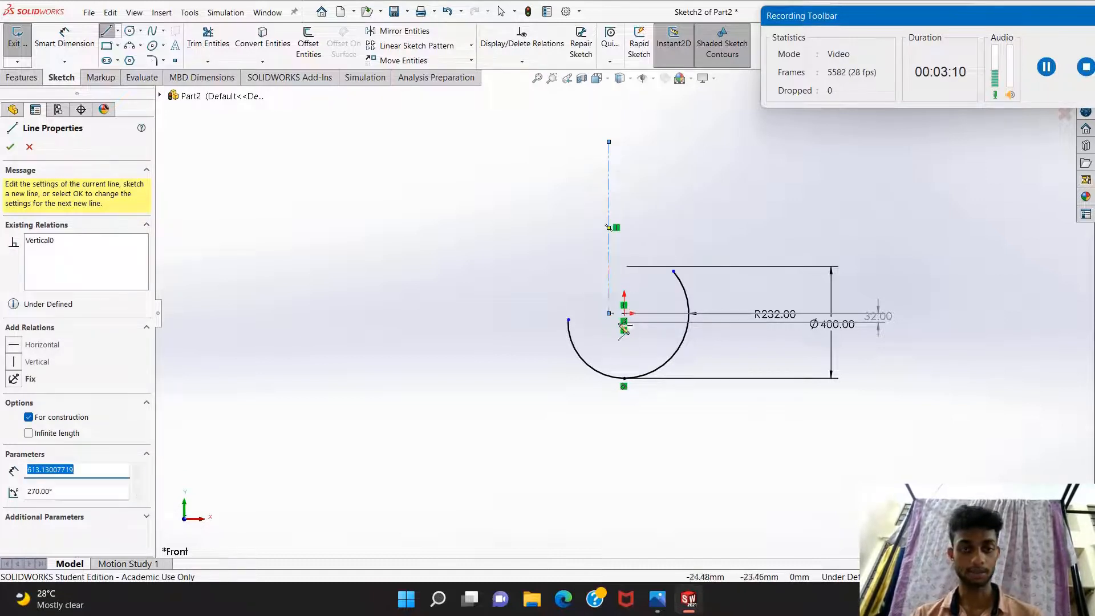
pyautogui.click(17, 43)
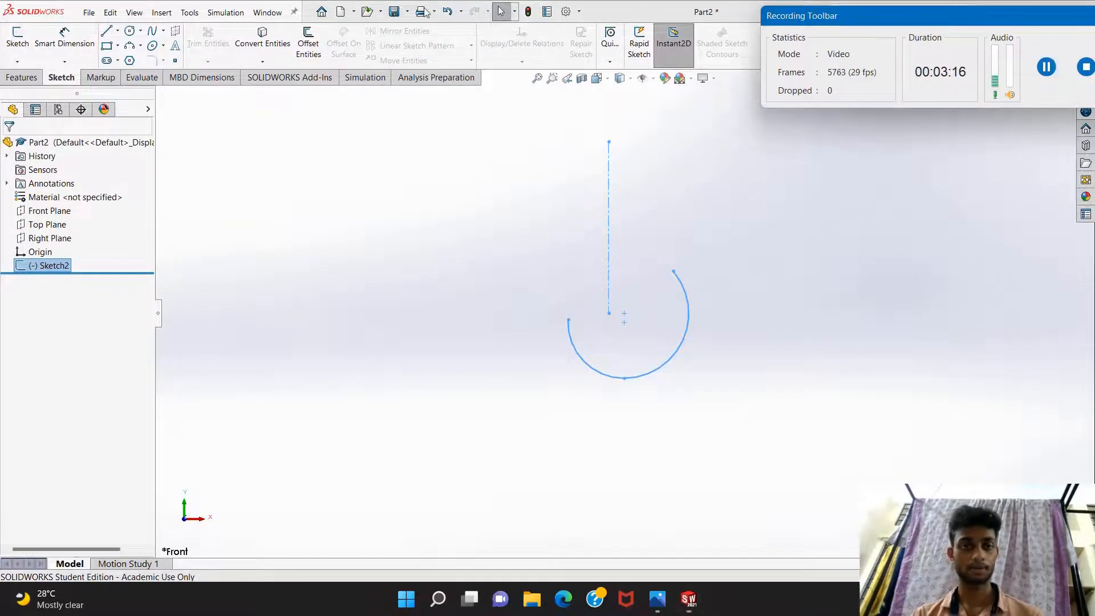
pyautogui.click(448, 12)
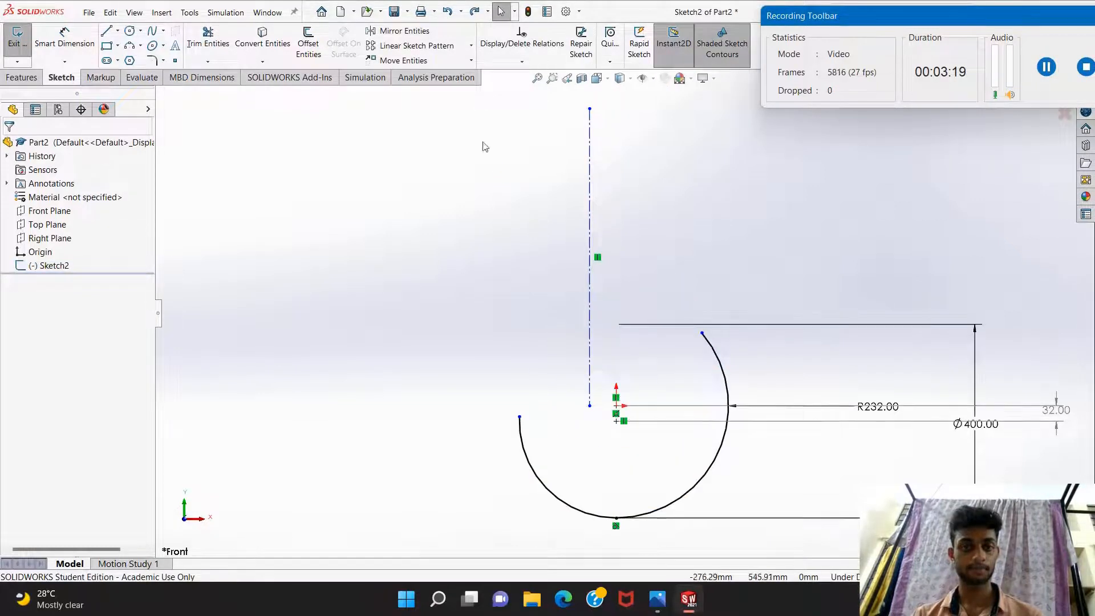
# Dimension the horizontal distance between the origin and the centerline's lower end as 28 mm.
pyautogui.click(80, 41)
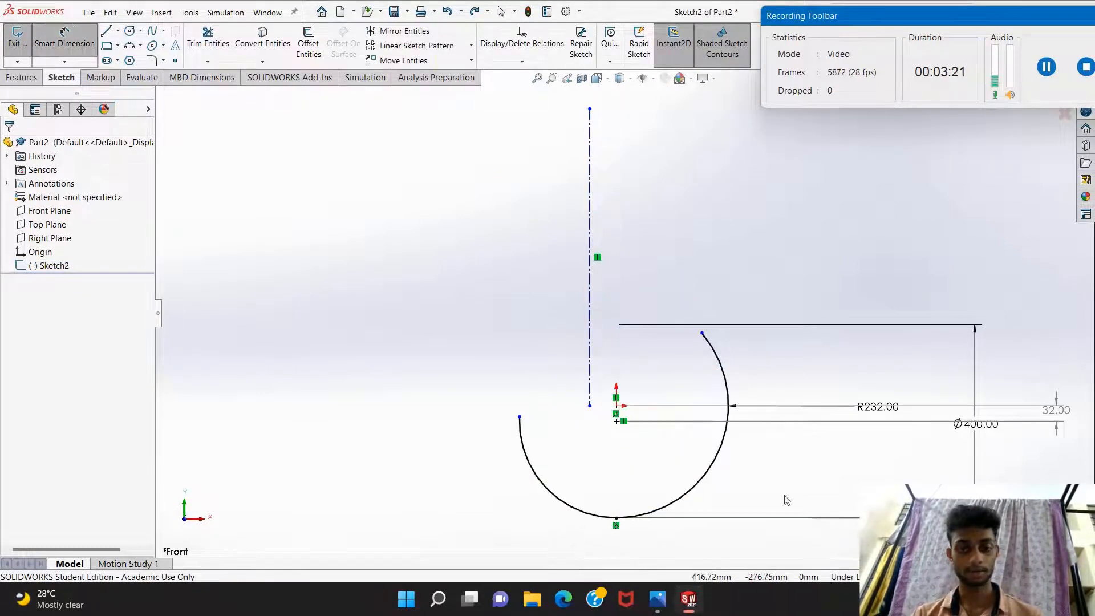
pyautogui.click(616, 407)
pyautogui.click(590, 407)
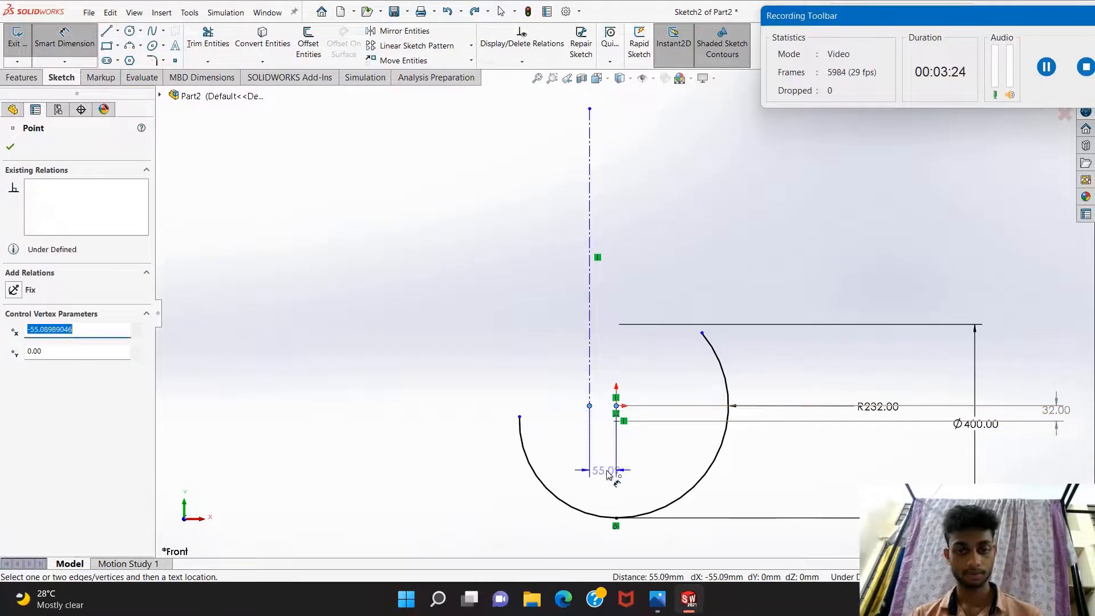
pyautogui.click(608, 474)
pyautogui.write('28')
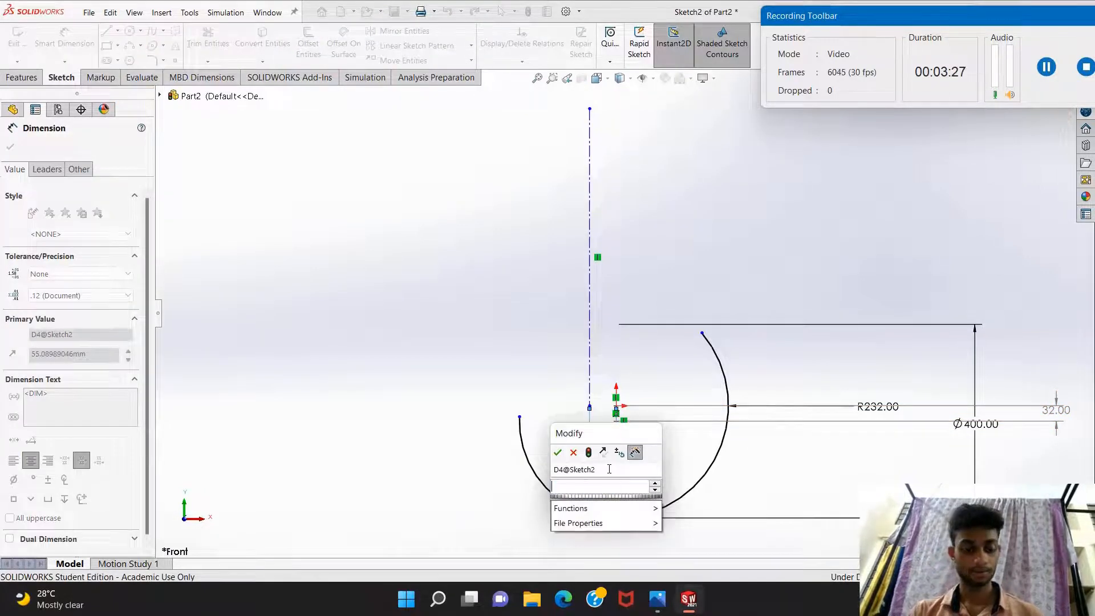
pyautogui.press('Return')
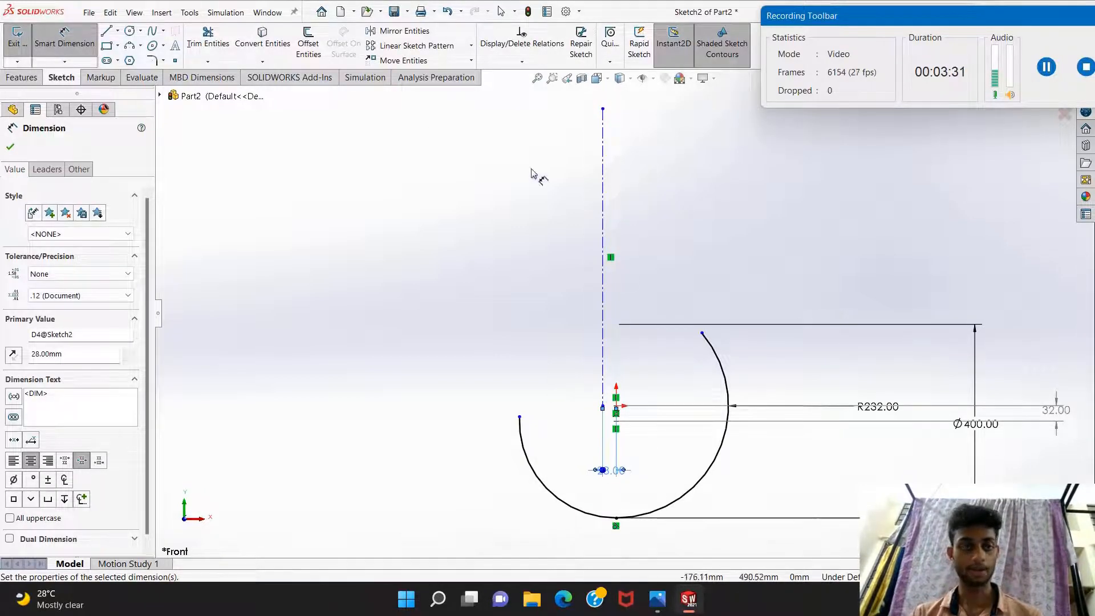
pyautogui.click(106, 31)
pyautogui.click(581, 228)
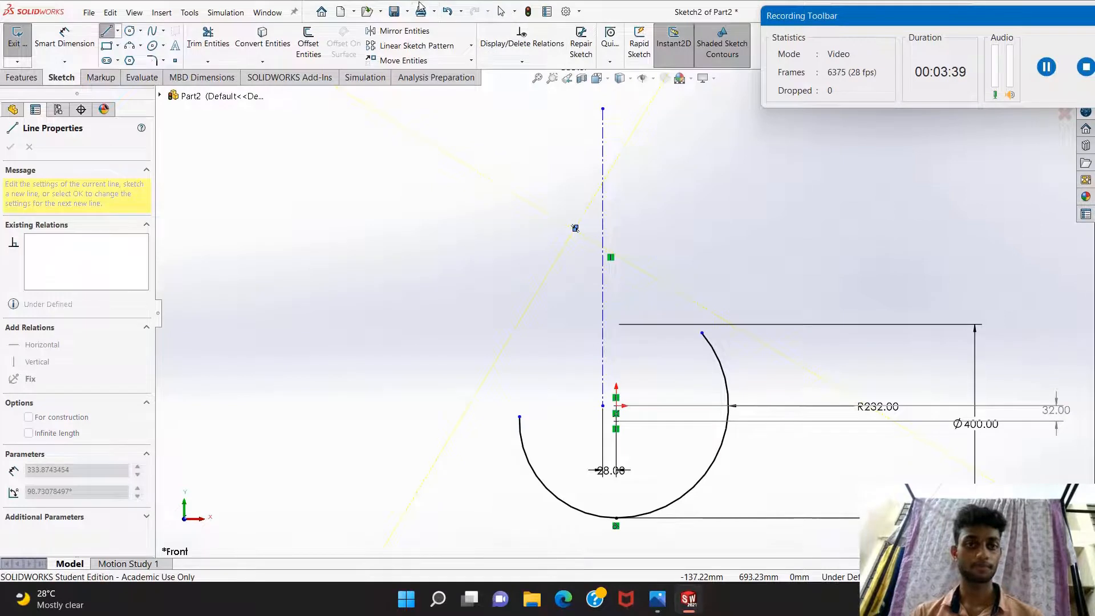
pyautogui.click(451, 13)
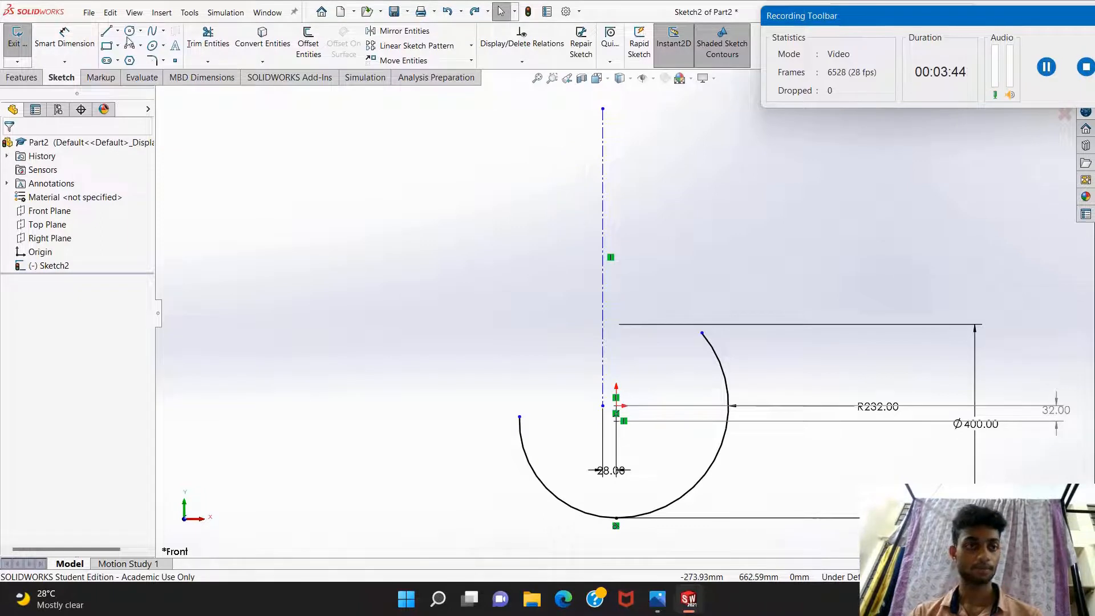
# Draw the open-bottomed shank outline across the centerline: left side about 159 mm, top about 152 mm and right side about 199 mm long.
pyautogui.click(108, 32)
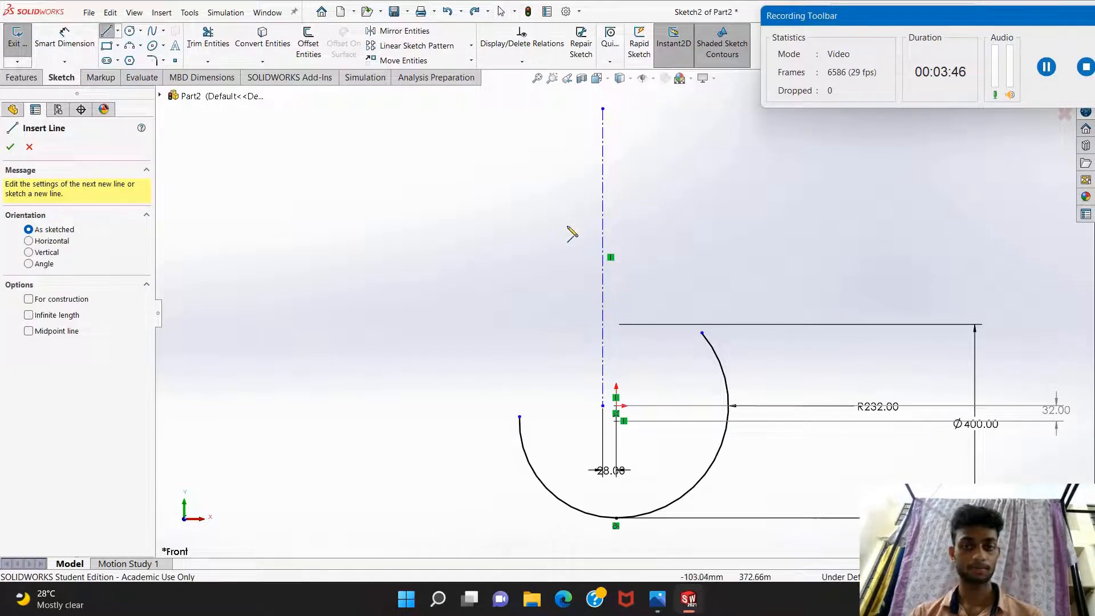
pyautogui.click(566, 224)
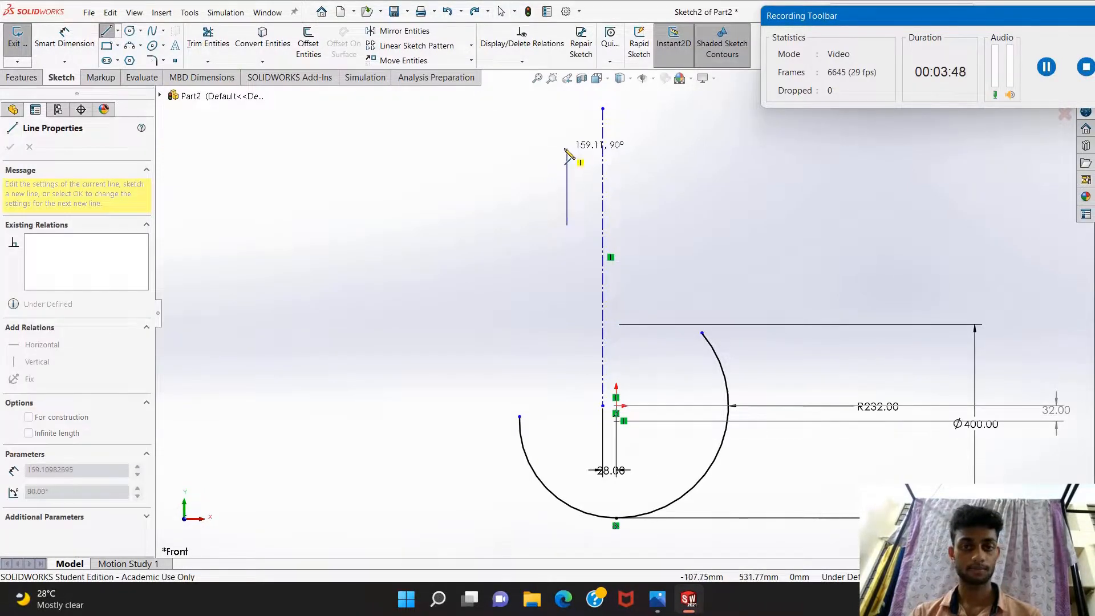
pyautogui.click(567, 149)
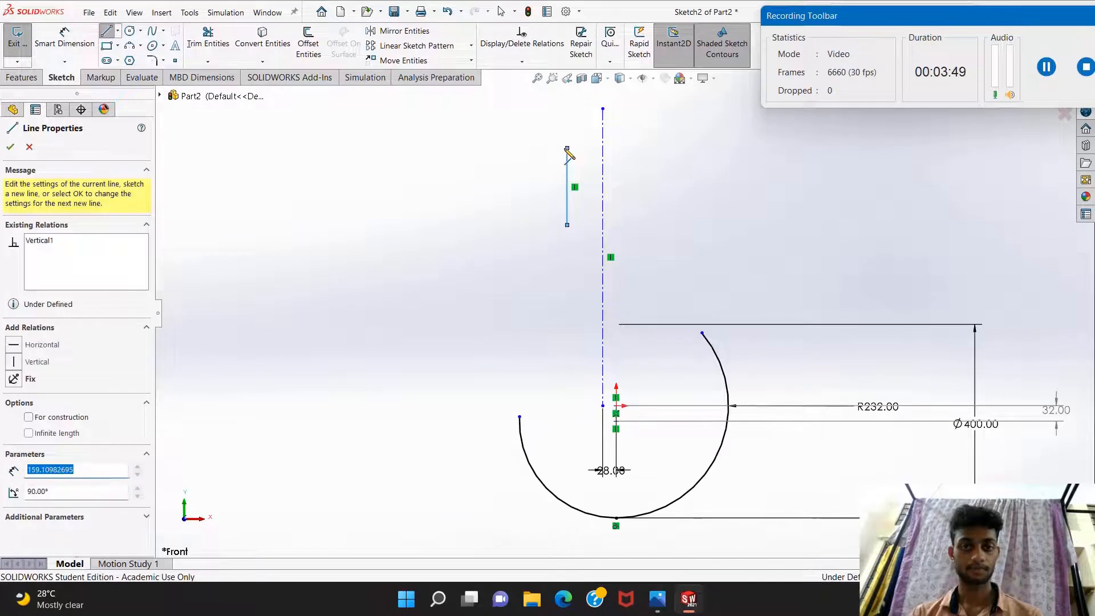
pyautogui.click(641, 148)
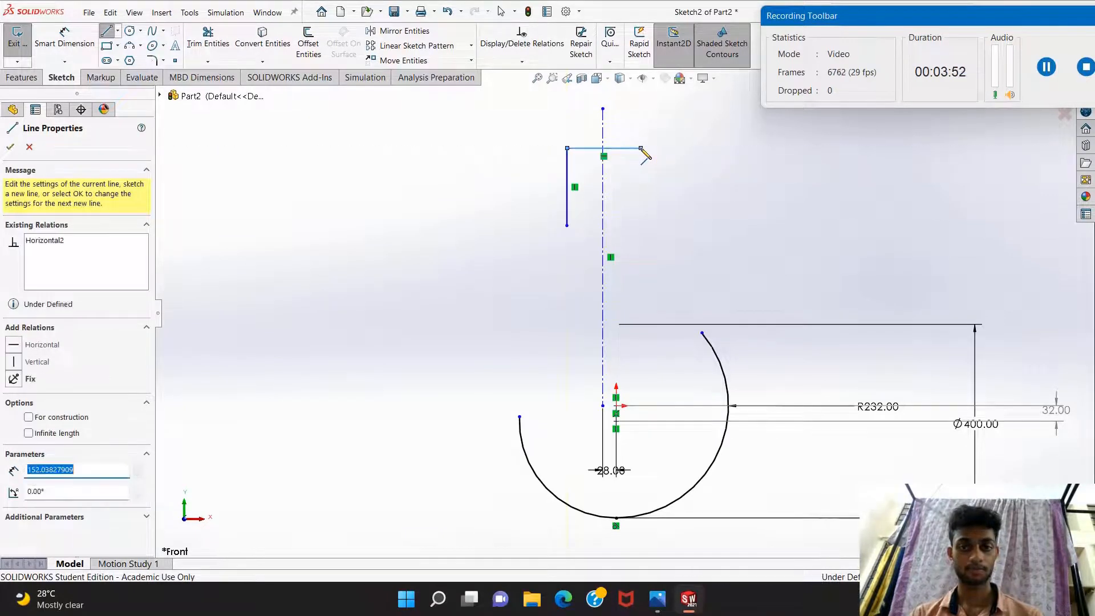
pyautogui.click(640, 244)
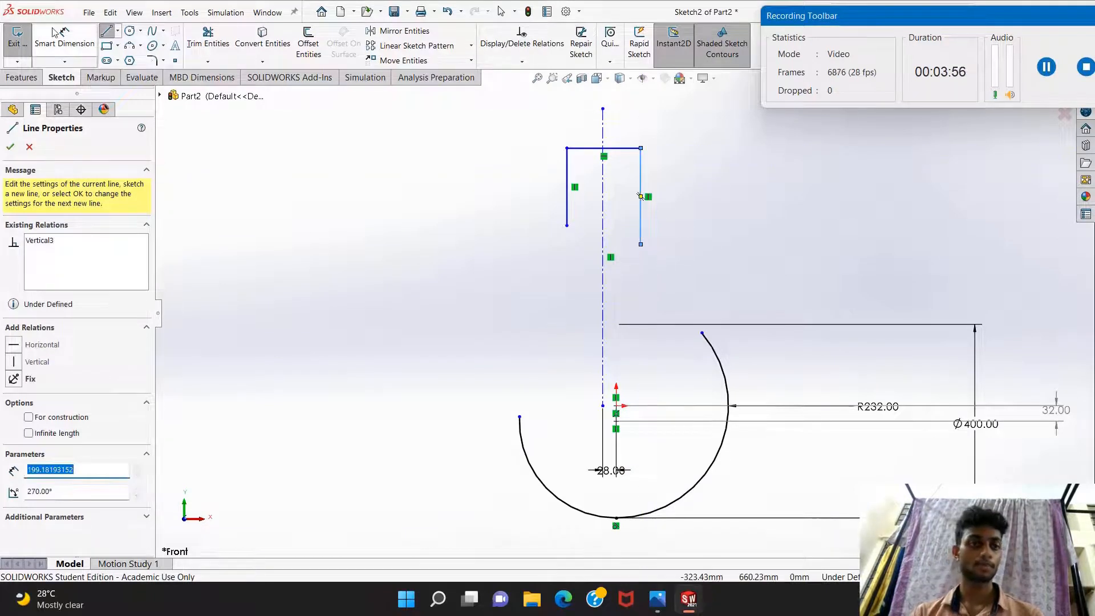
pyautogui.click(105, 33)
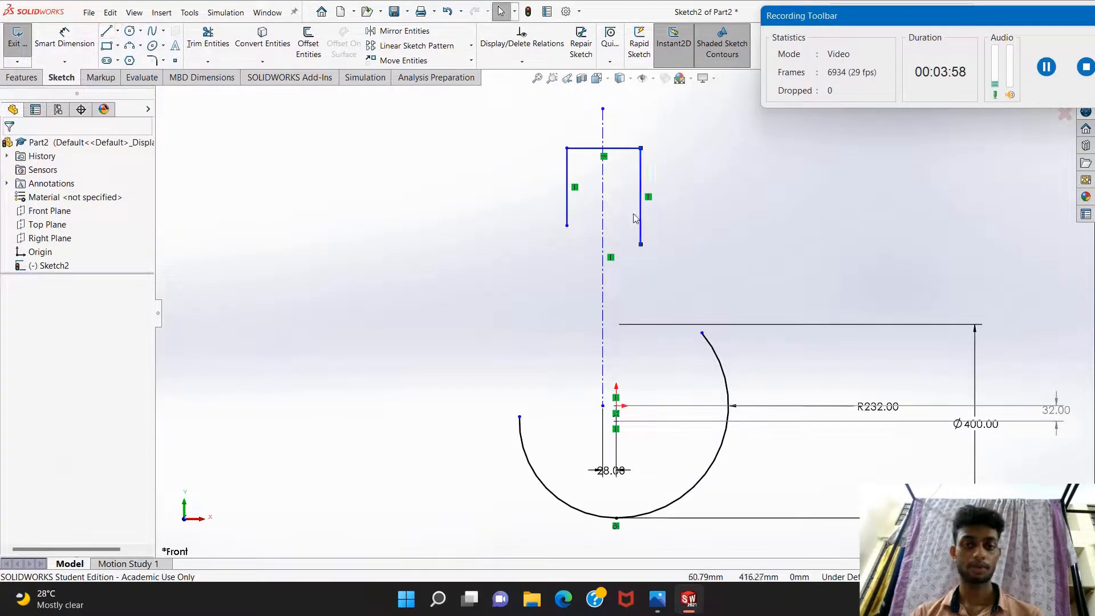
# Make the two vertical shank lines symmetric about the centerline.
pyautogui.moveTo(647, 255)
pyautogui.mouseDown()
pyautogui.moveTo(628, 232)
pyautogui.moveTo(554, 200)
pyautogui.mouseUp()
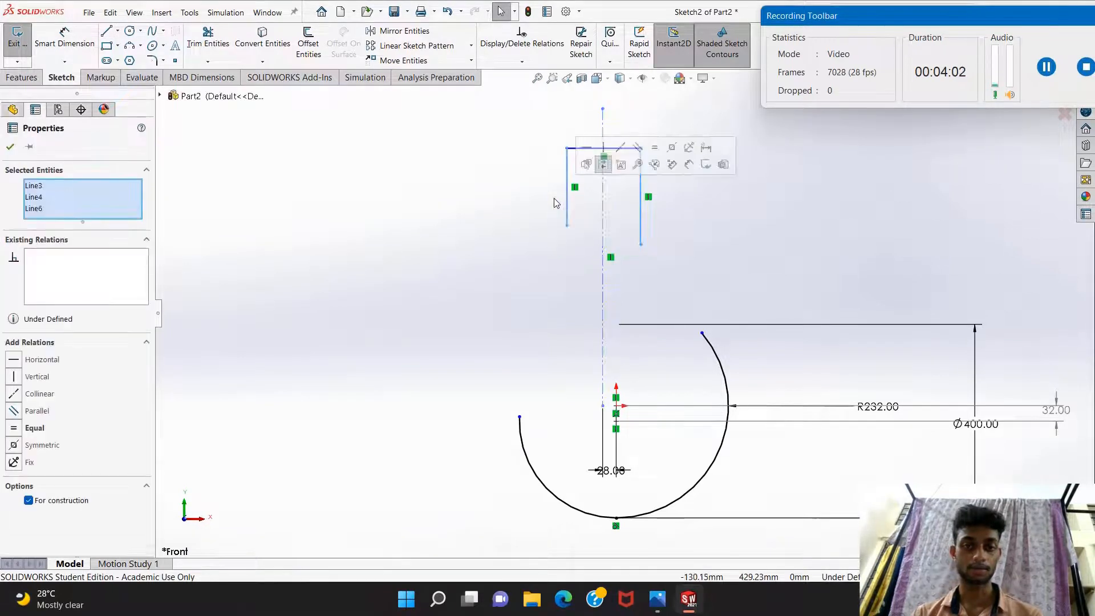
pyautogui.click(672, 149)
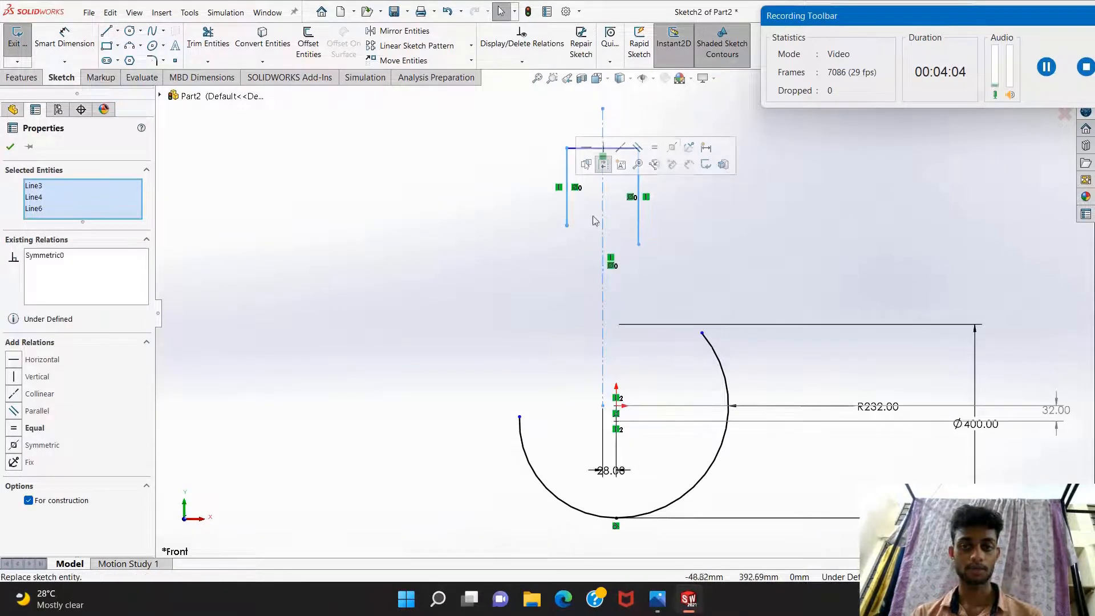
pyautogui.click(530, 222)
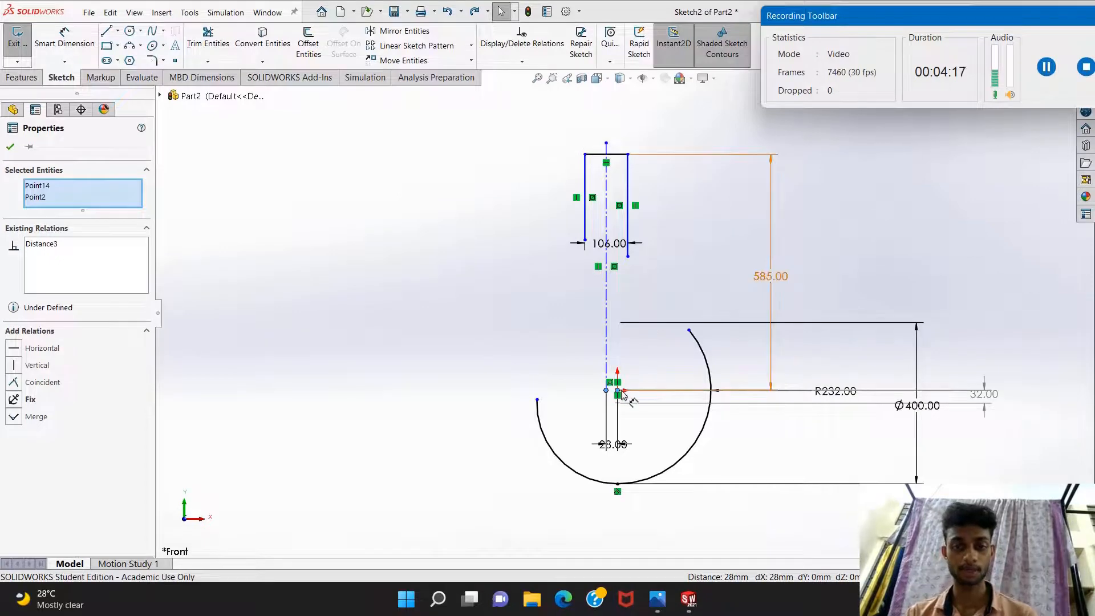
# Consult the crane hook drawing in Photos, return to the sketch, and add a horizontal relation between the centerline's lower end and the origin.
pyautogui.click(658, 604)
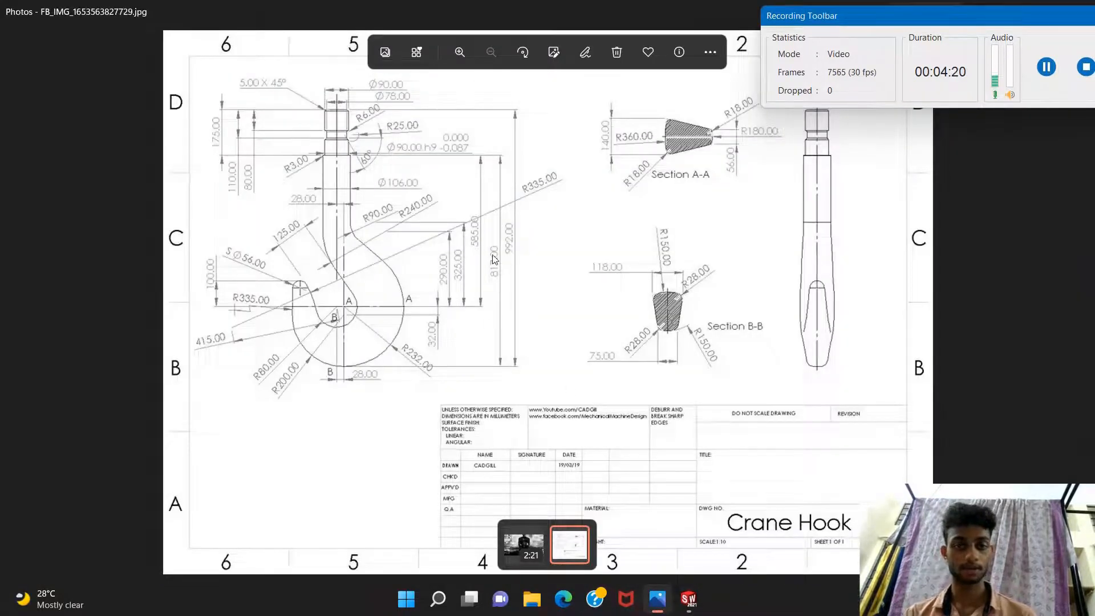
pyautogui.click(688, 601)
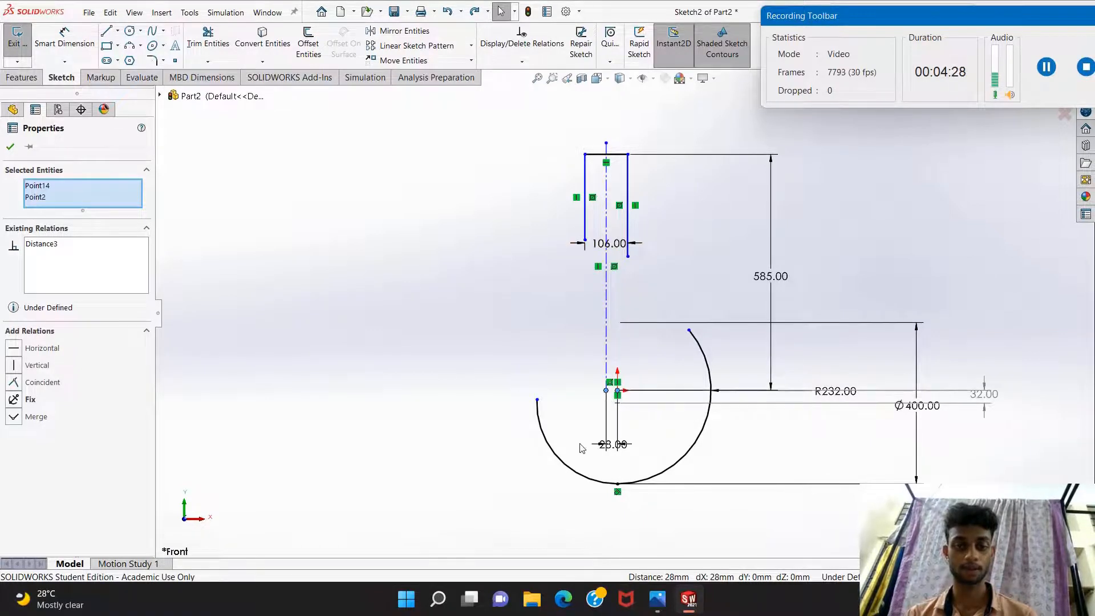
pyautogui.click(618, 392)
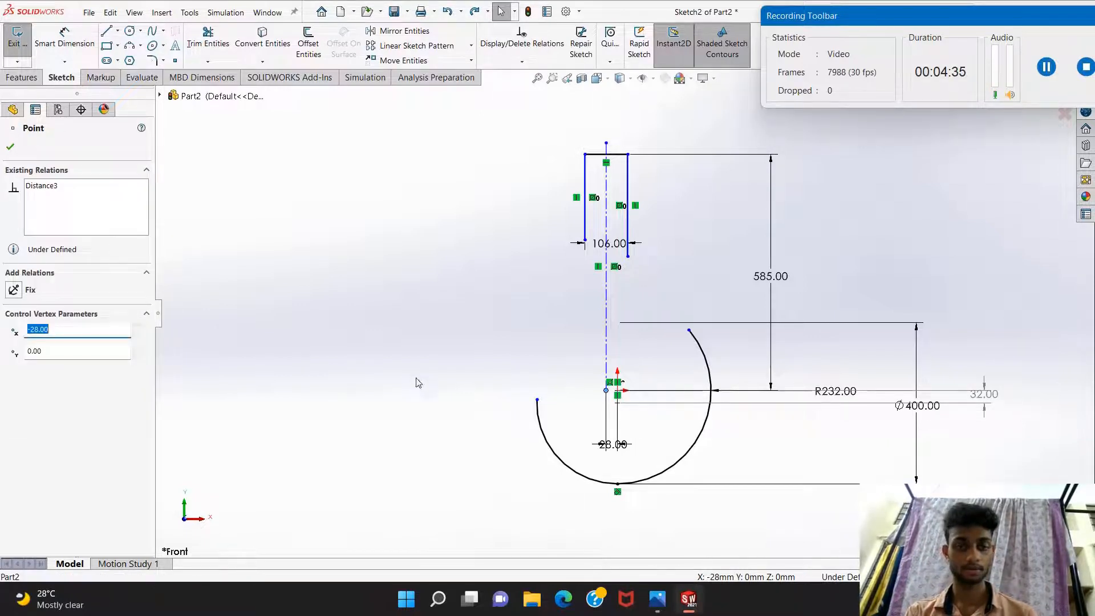
pyautogui.click(421, 361)
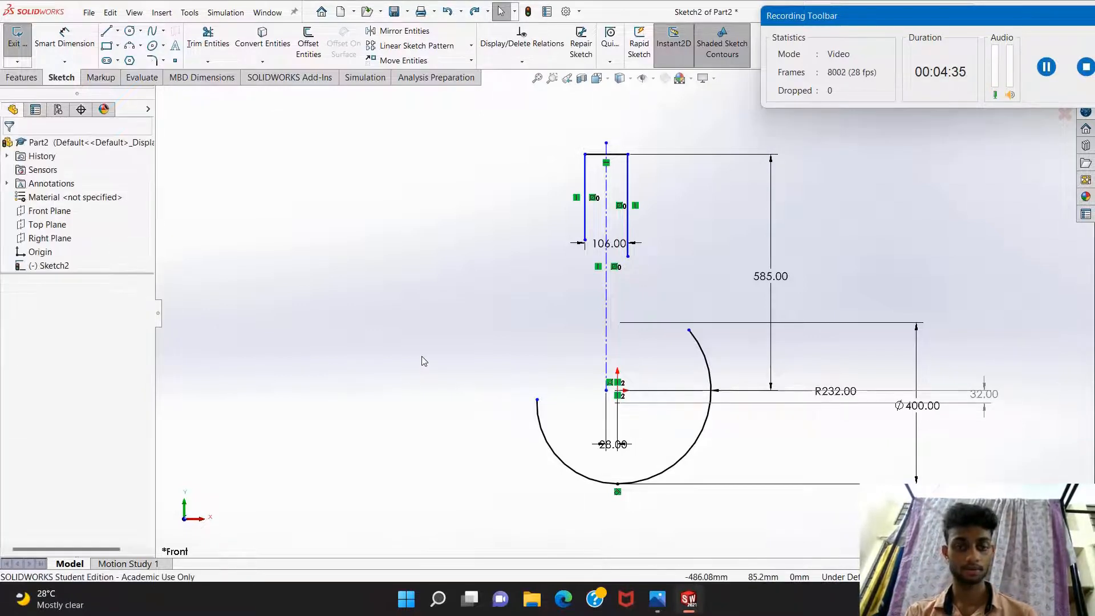
pyautogui.click(606, 390)
pyautogui.keyDown('ctrl'); pyautogui.click(617, 392); pyautogui.keyUp('ctrl')
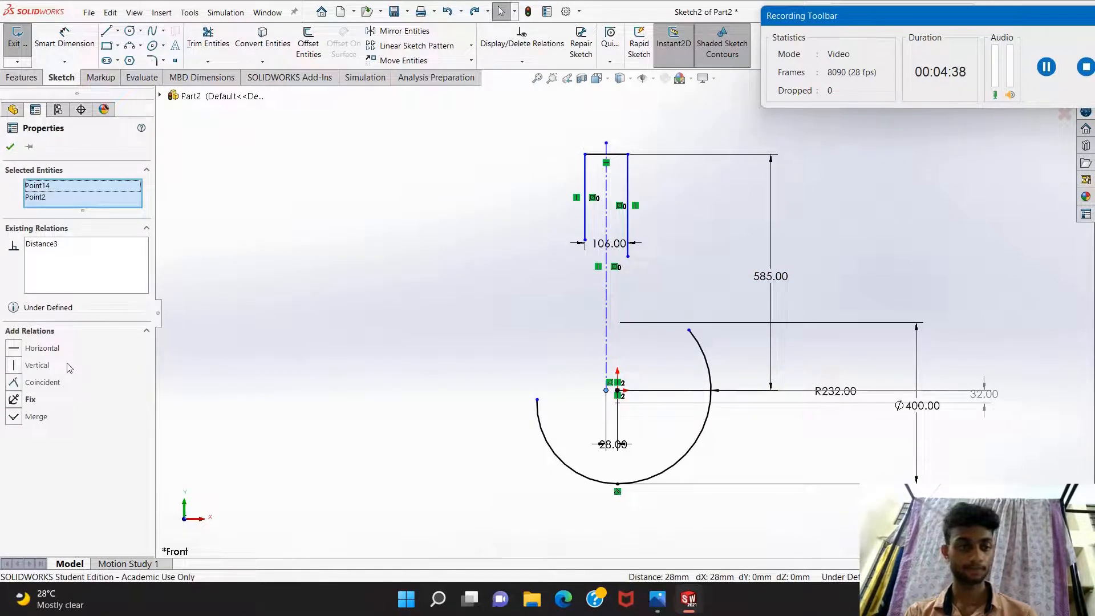
pyautogui.click(42, 348)
pyautogui.click(295, 357)
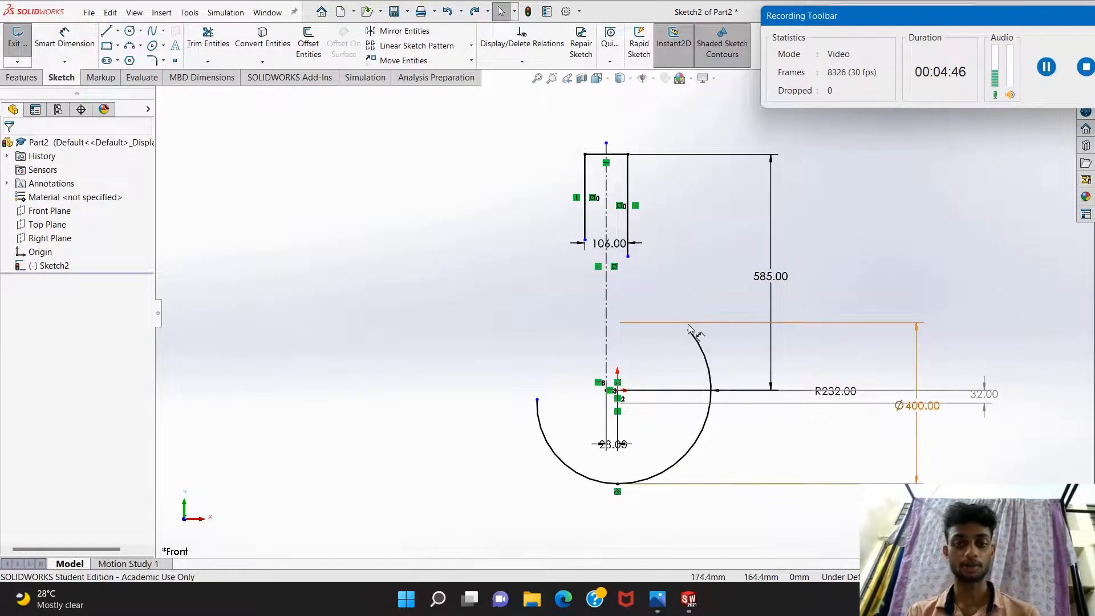
# Recheck the drawing in Photos, return to the sketch, and draw a line about 237 mm long from the arc's upper end to the right shank line's lower end.
pyautogui.click(664, 606)
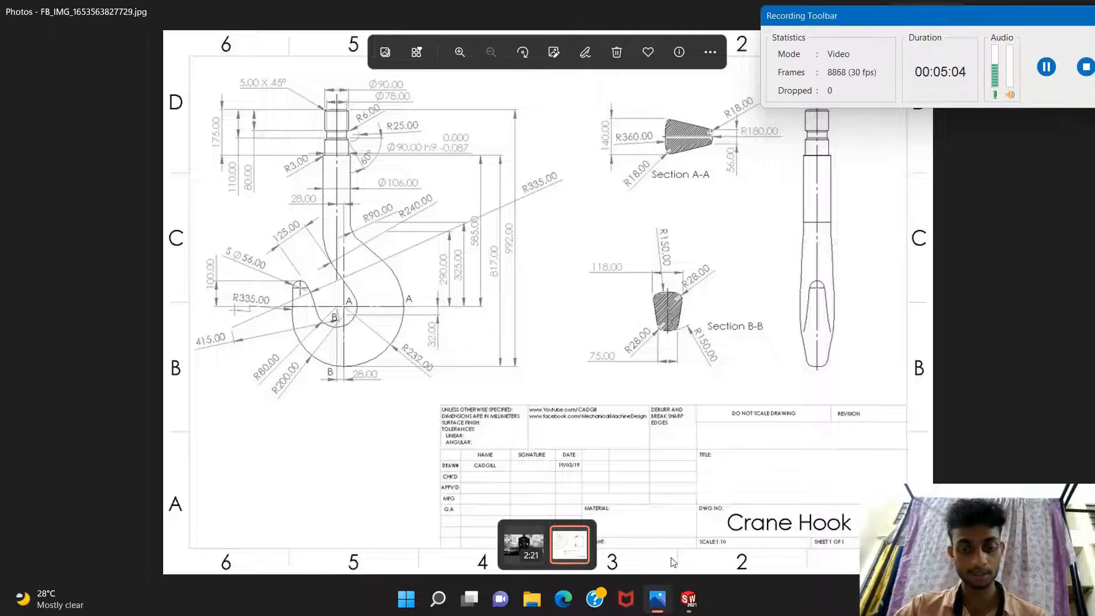
pyautogui.click(688, 597)
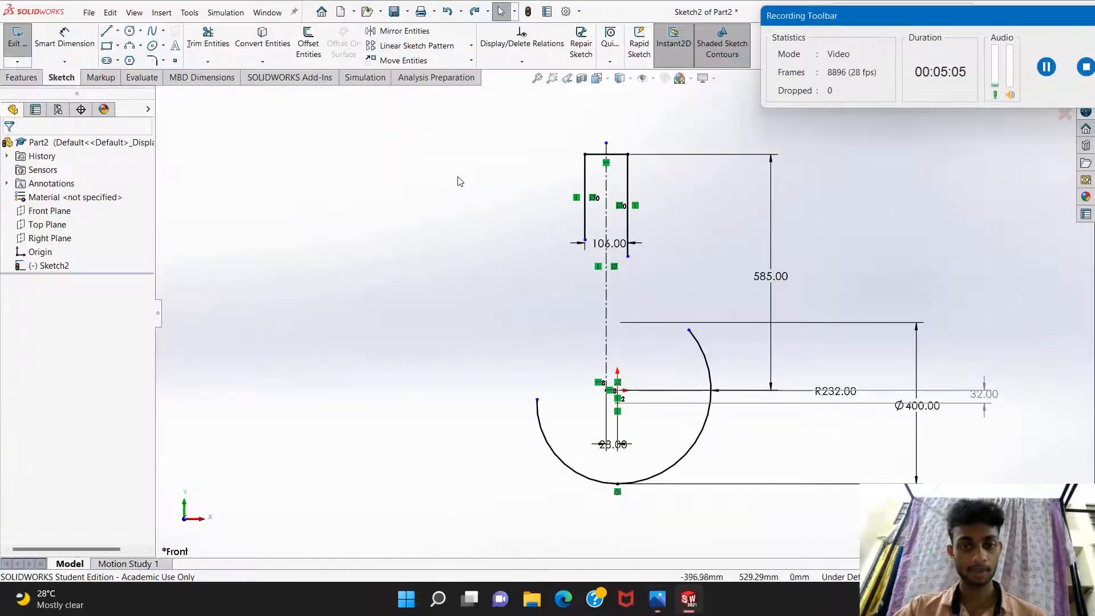
pyautogui.click(106, 32)
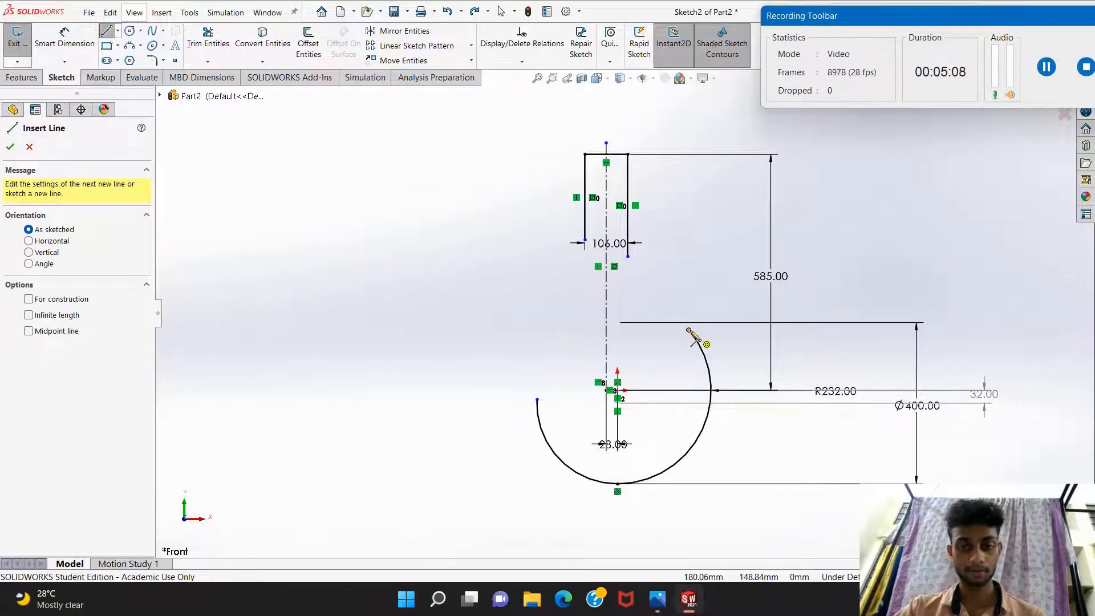
pyautogui.click(688, 330)
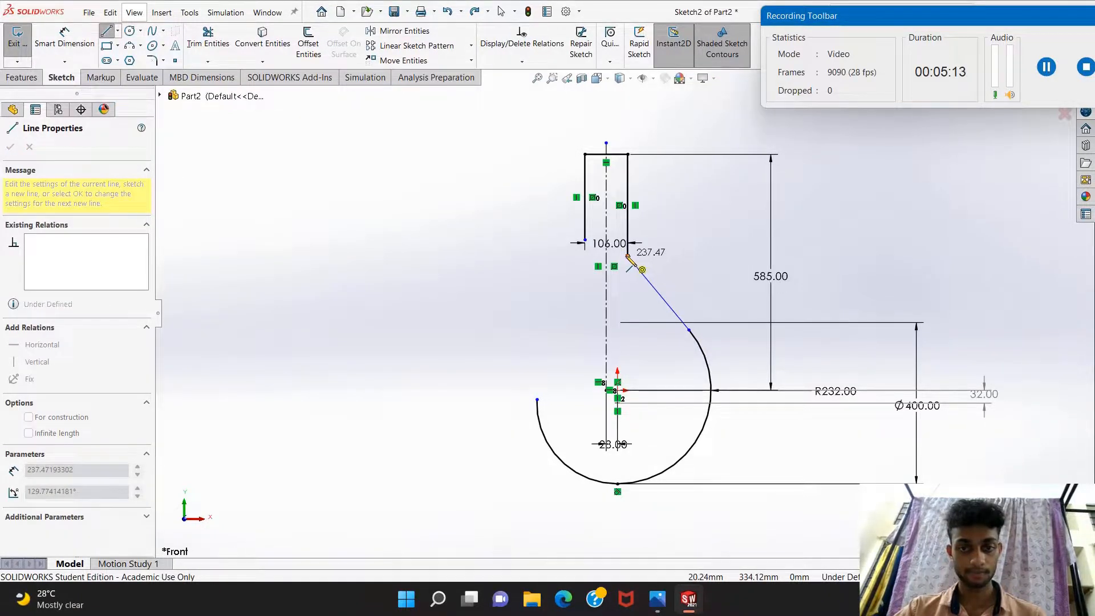
pyautogui.doubleClick(627, 256)
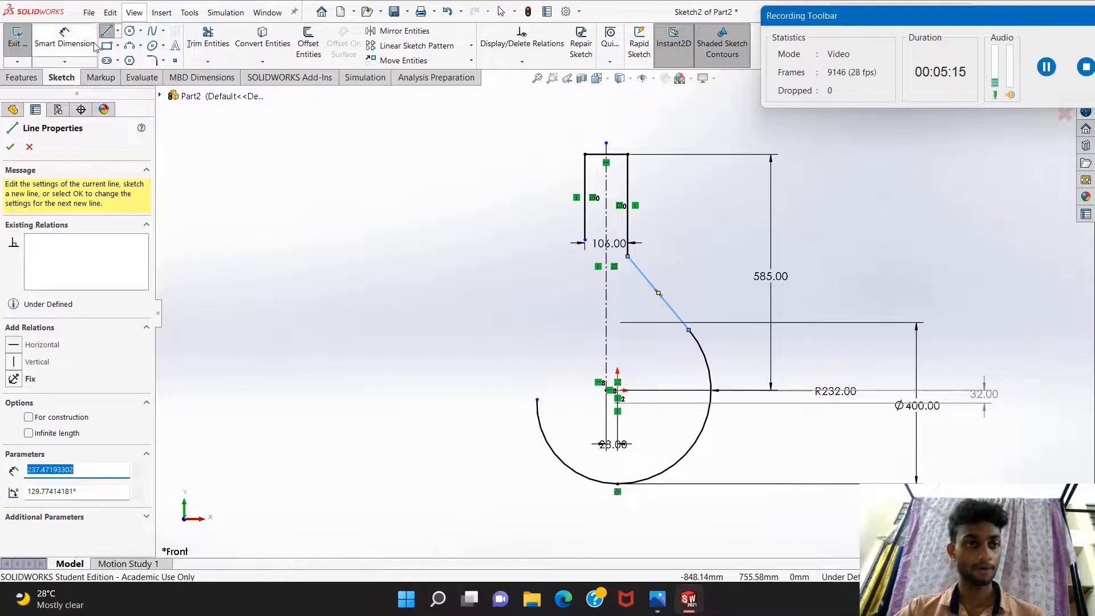
# Draw a circle of about 46 mm radius to the right of the shank, near the top of the slanted line.
pyautogui.click(130, 32)
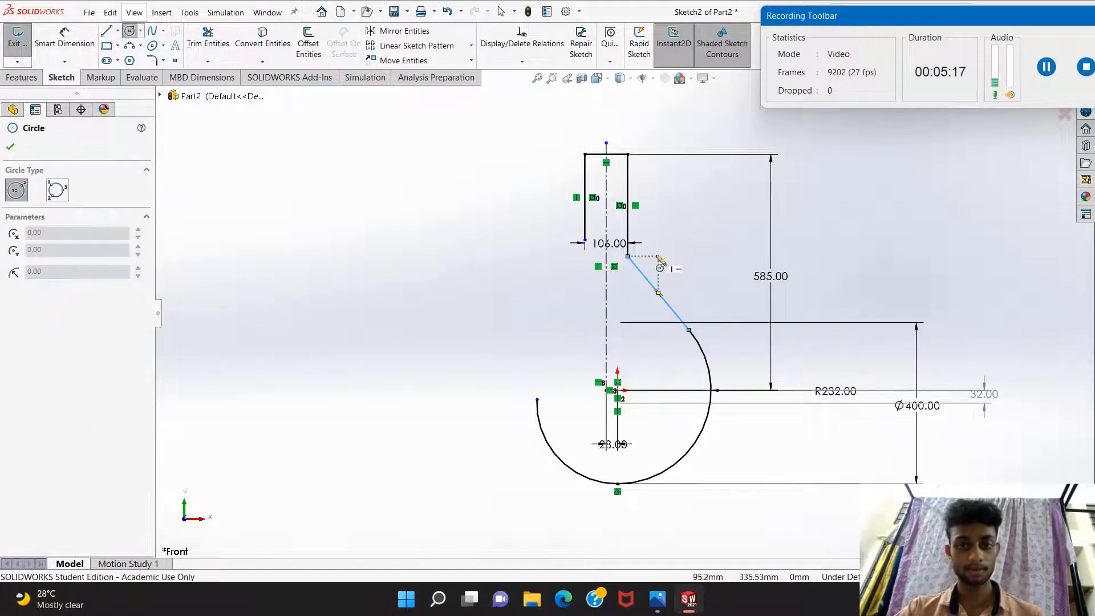
pyautogui.click(651, 245)
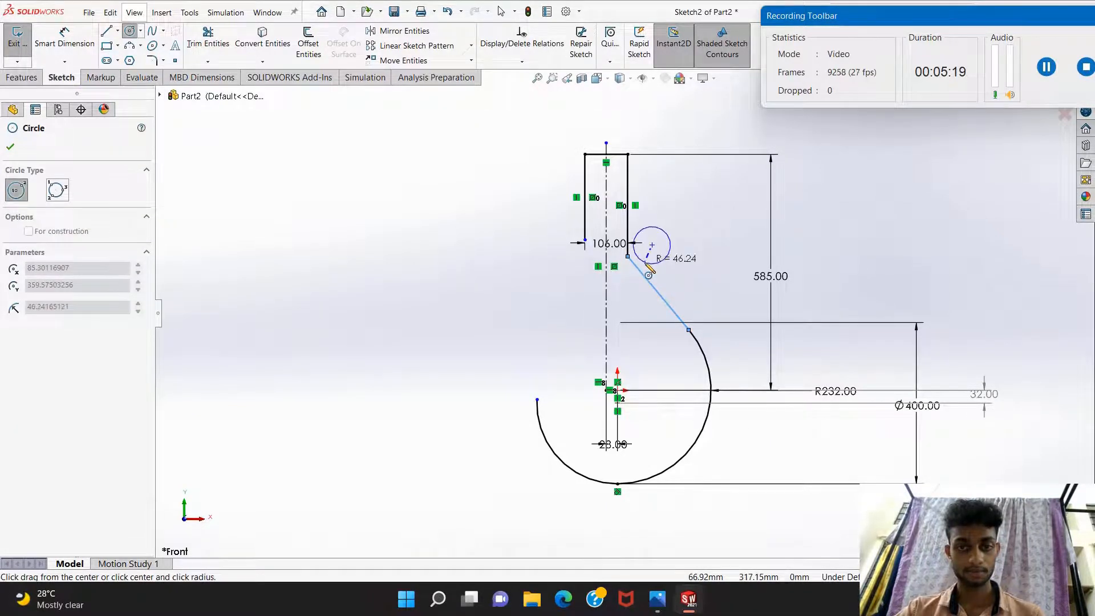
pyautogui.click(648, 270)
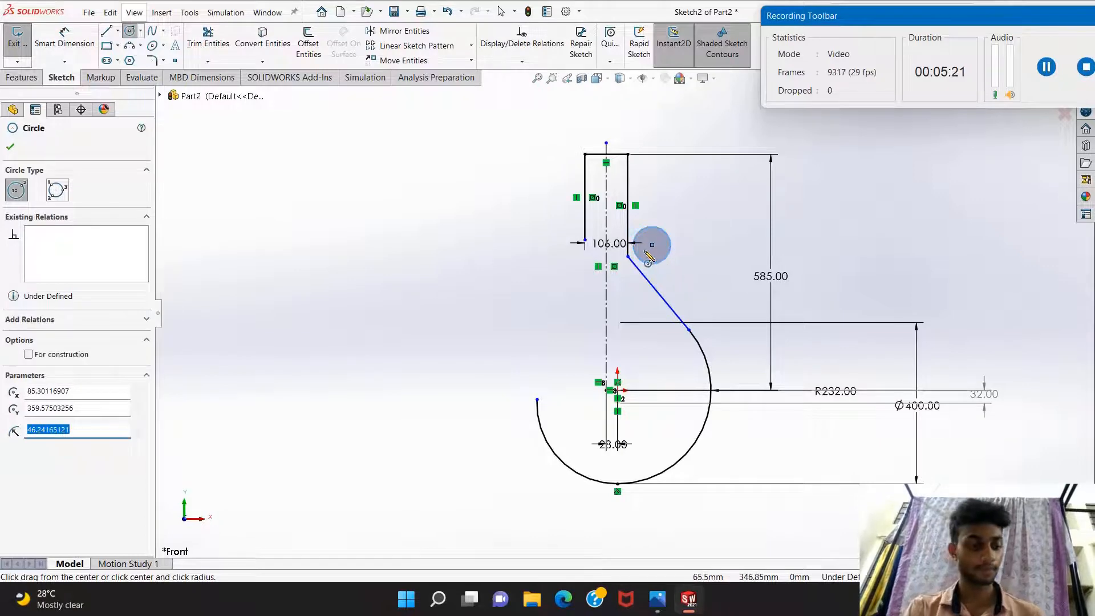
# Make the circle beside the shank tangent to the slanted line.
pyautogui.press('Escape')
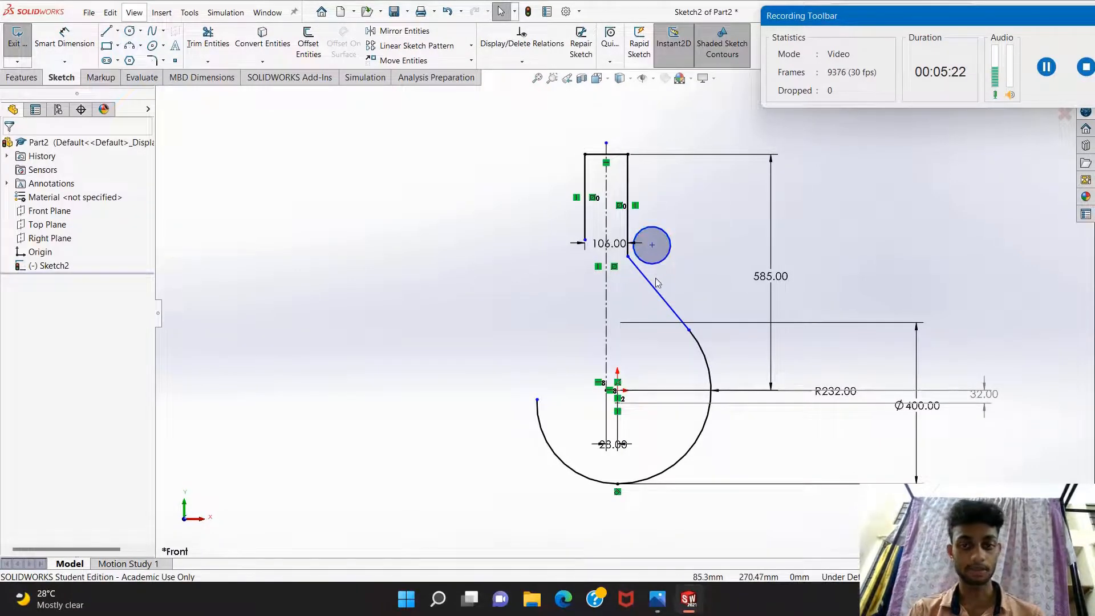
pyautogui.click(652, 264)
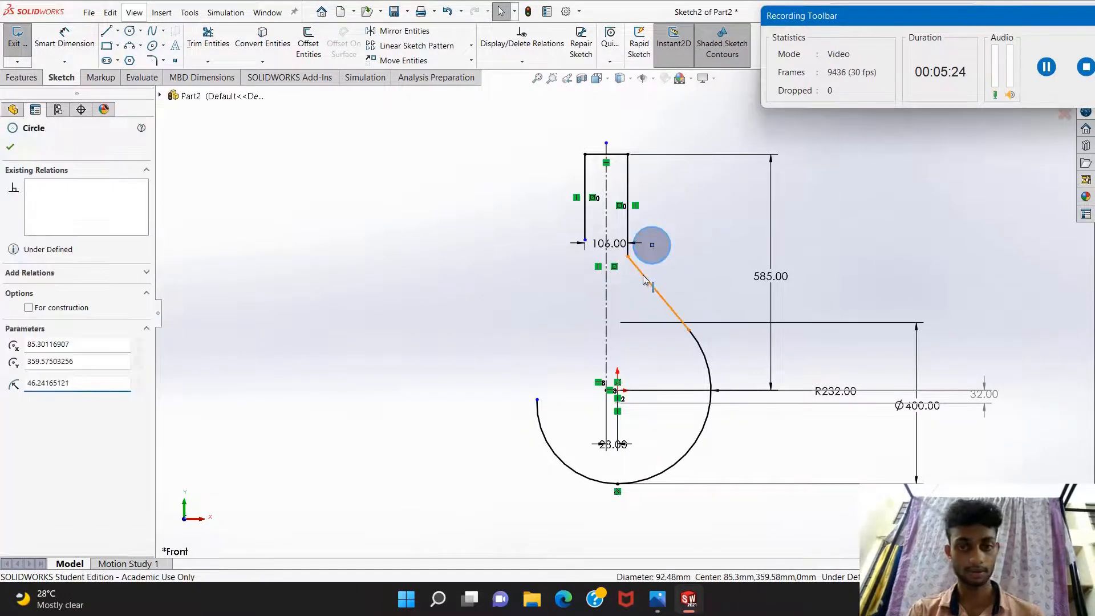
pyautogui.keyDown('ctrl'); pyautogui.click(648, 282); pyautogui.keyUp('ctrl')
pyautogui.click(39, 348)
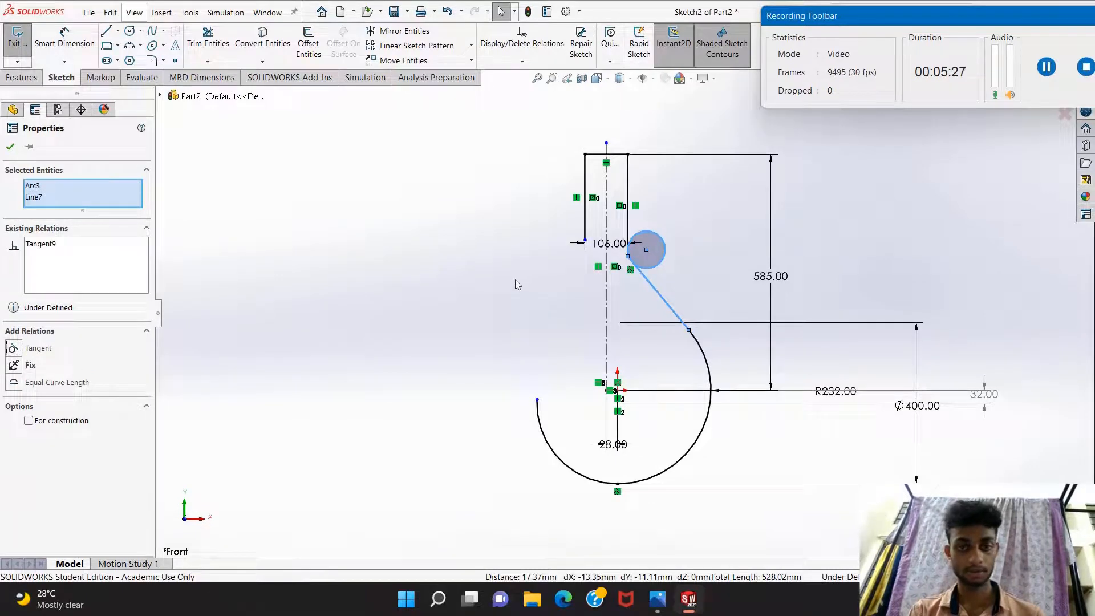
pyautogui.press('Escape')
# Make the same circle tangent to the right vertical shank line.
pyautogui.click(661, 249)
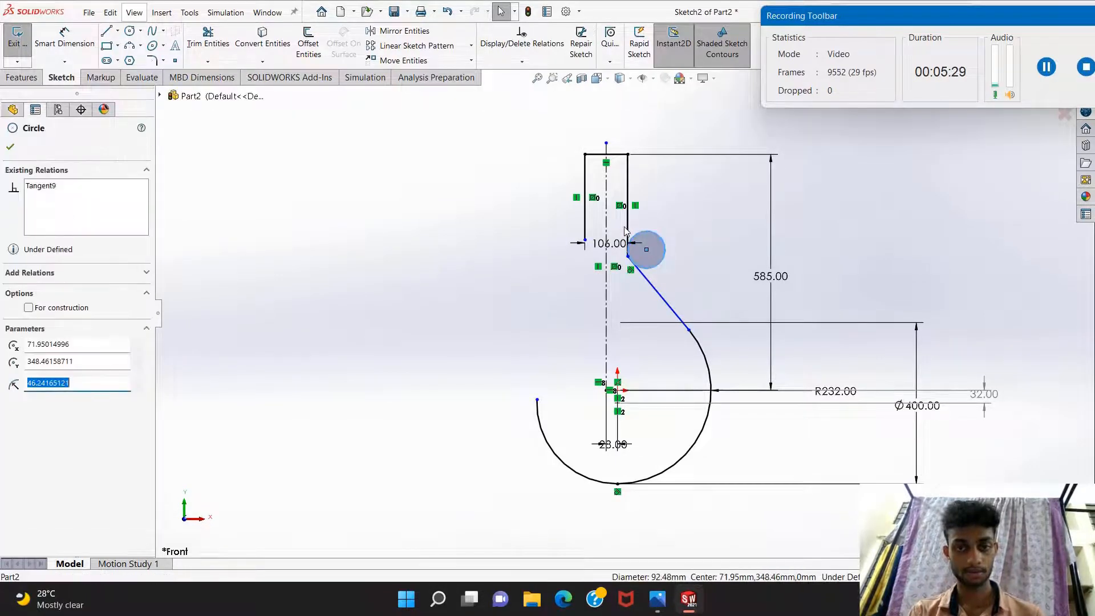
pyautogui.keyDown('ctrl'); pyautogui.click(629, 231); pyautogui.keyUp('ctrl')
pyautogui.click(39, 348)
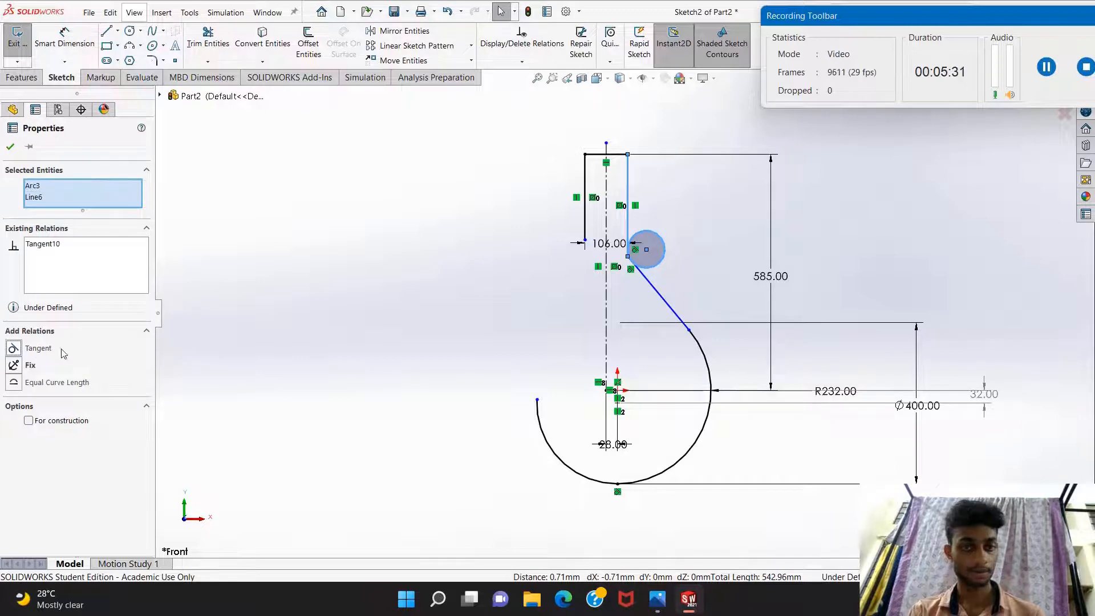
pyautogui.click(406, 319)
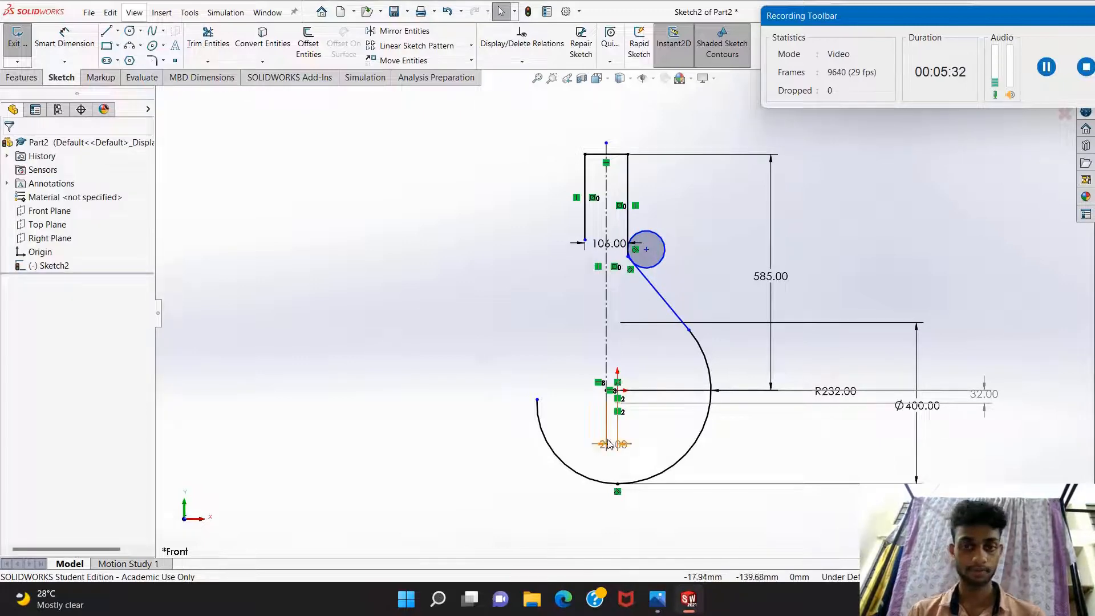
# Check the crane hook drawing in Photos, return to the SOLIDWORKS sketch, and dimension the circle to a 90 mm radius.
pyautogui.click(652, 610)
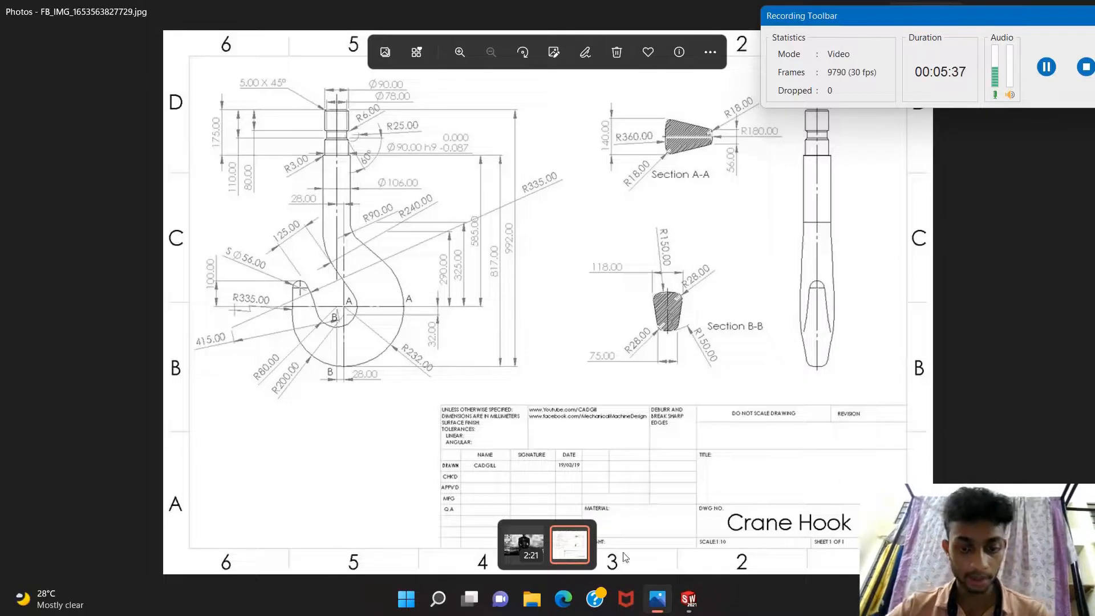
pyautogui.click(688, 599)
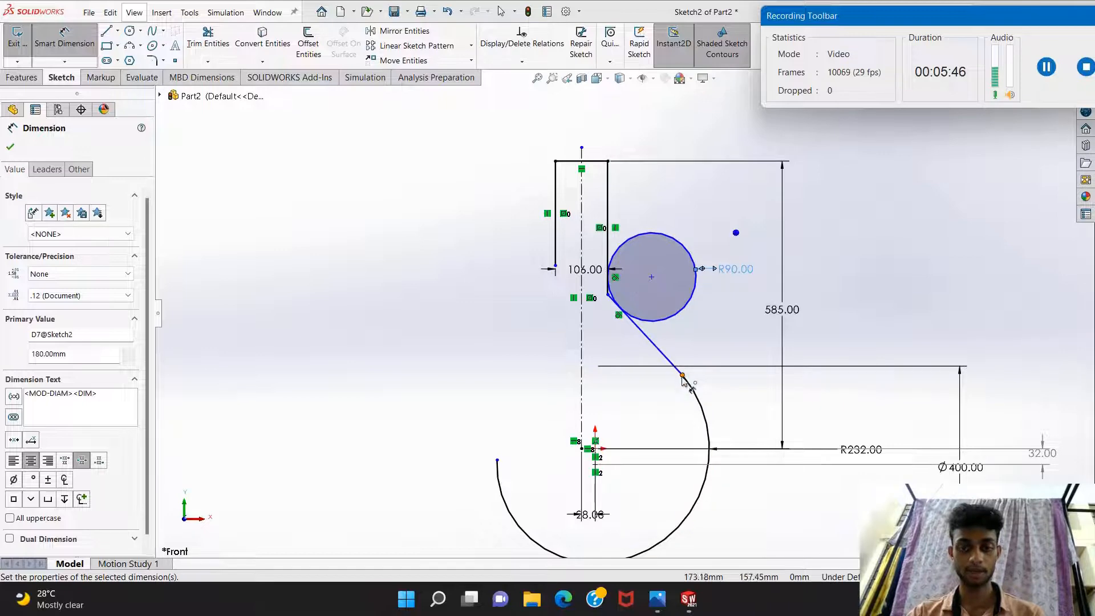
pyautogui.press('Escape')
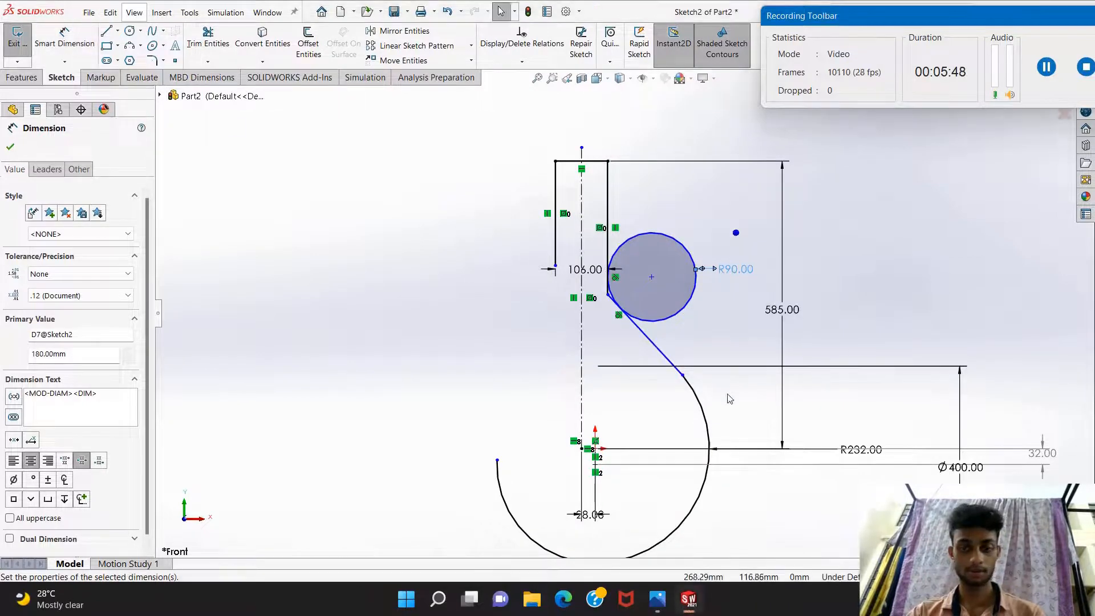
# Add a tangent relation between the 232 mm radius arc and the slanted line.
pyautogui.click(691, 385)
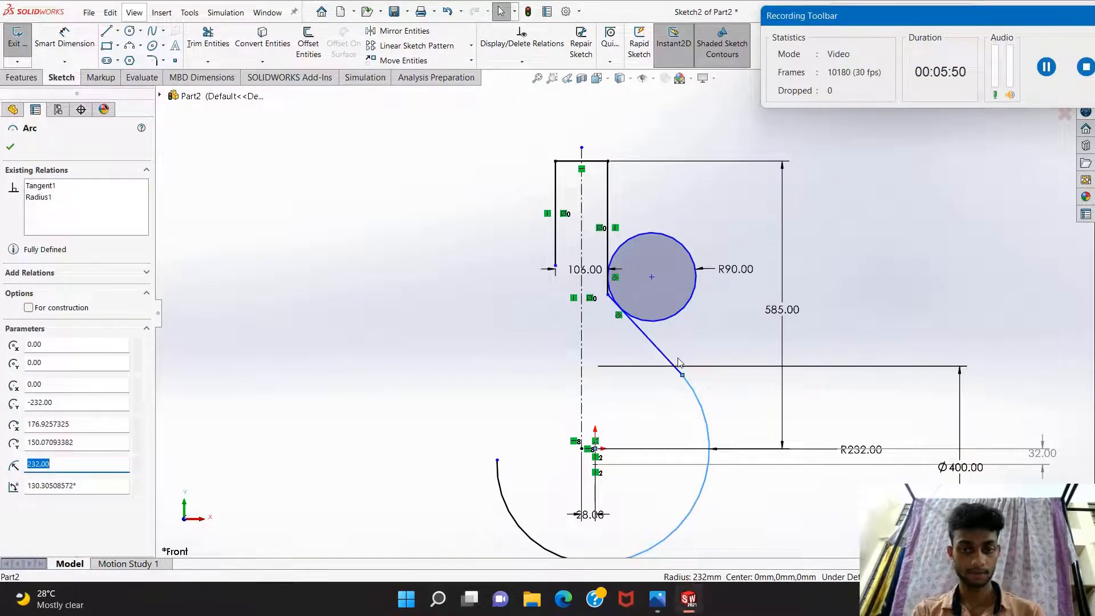
pyautogui.keyDown('ctrl'); pyautogui.click(674, 362); pyautogui.keyUp('ctrl')
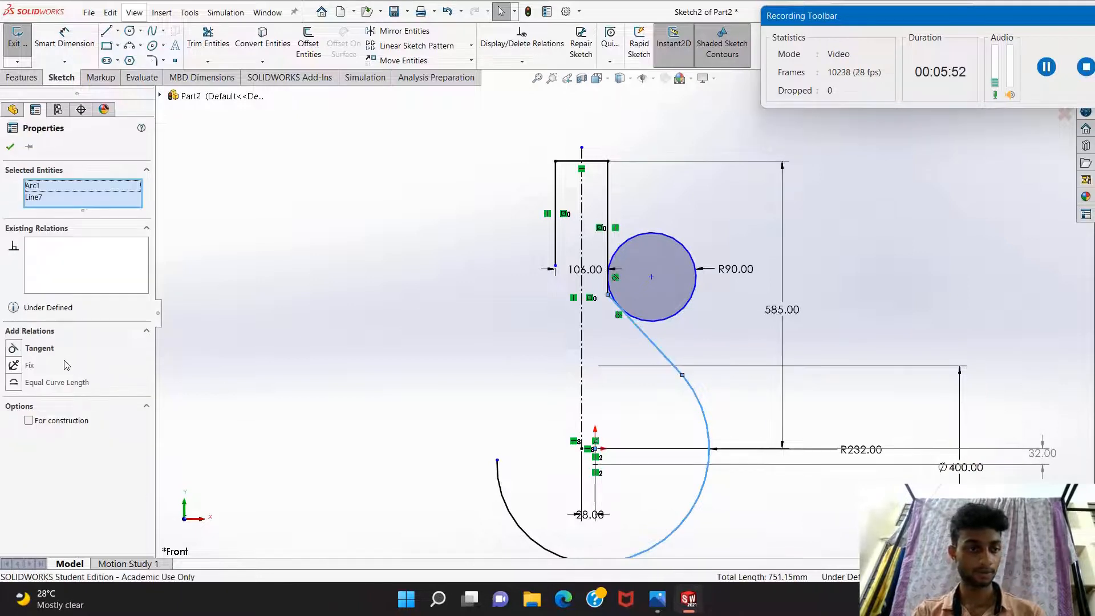
pyautogui.click(40, 348)
pyautogui.click(368, 358)
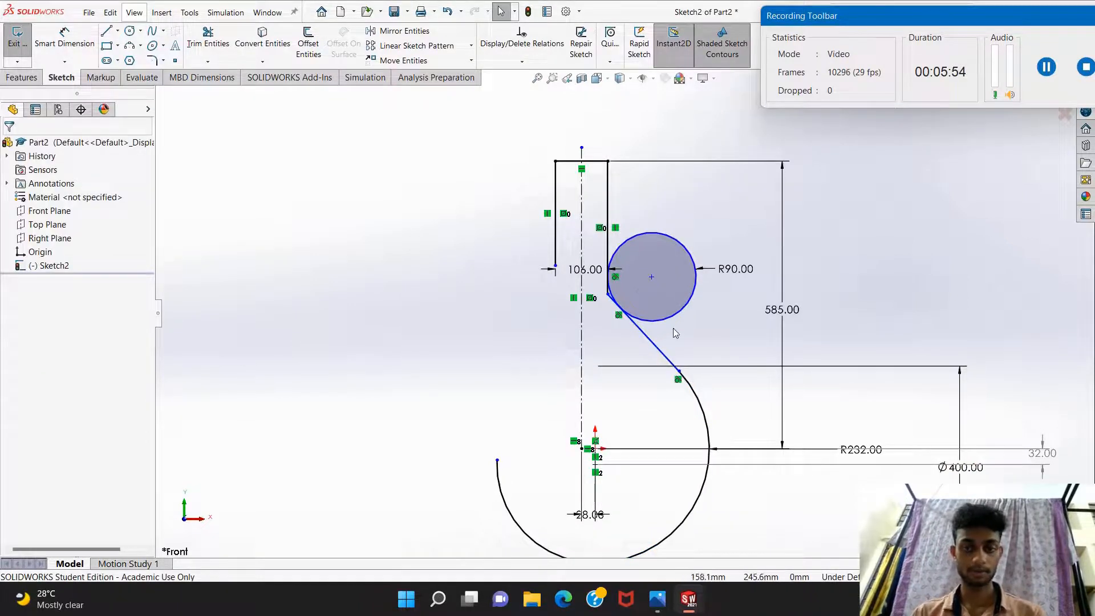
# Power-trim the line corner outside the 90 mm circle and the circle's unused portion, leaving a tangent arc between shank and slanted line.
pyautogui.scroll(-5, 609, 305)
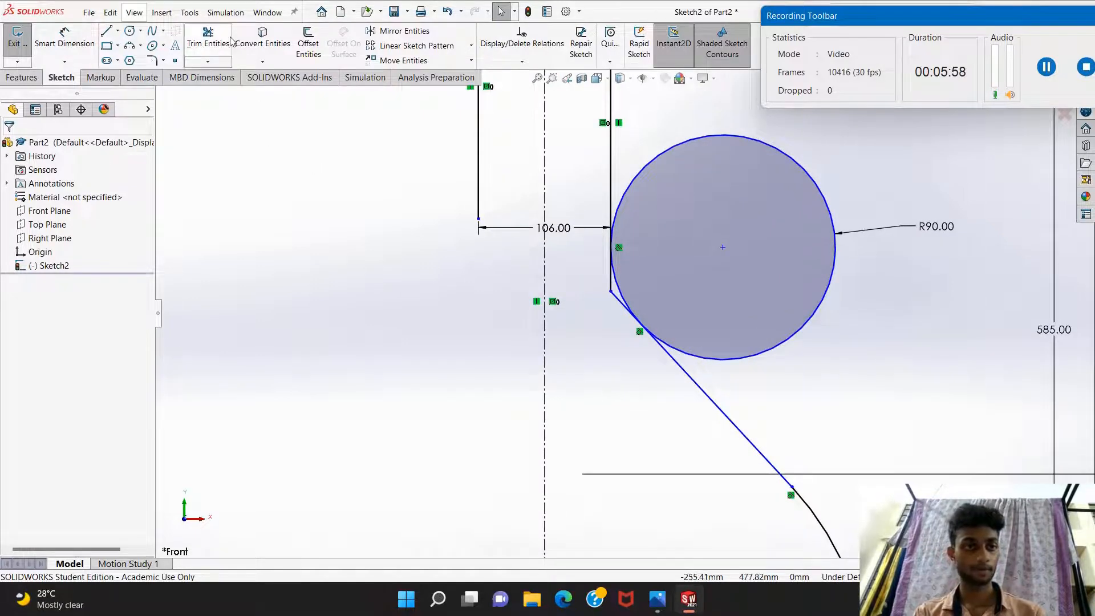
pyautogui.click(208, 38)
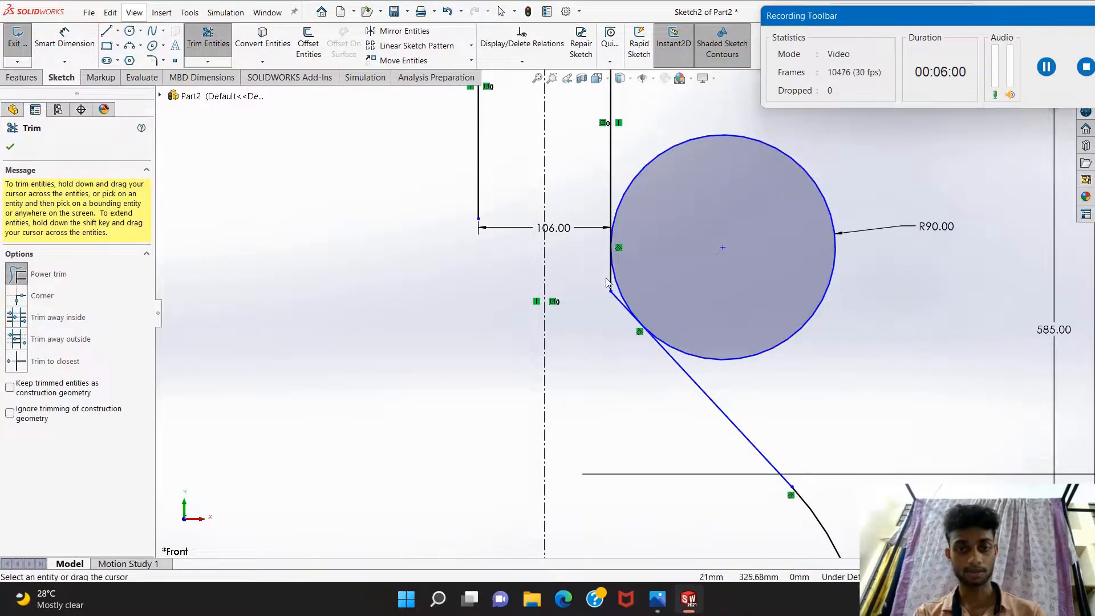
pyautogui.moveTo(607, 282); pyautogui.dragTo(616, 308)
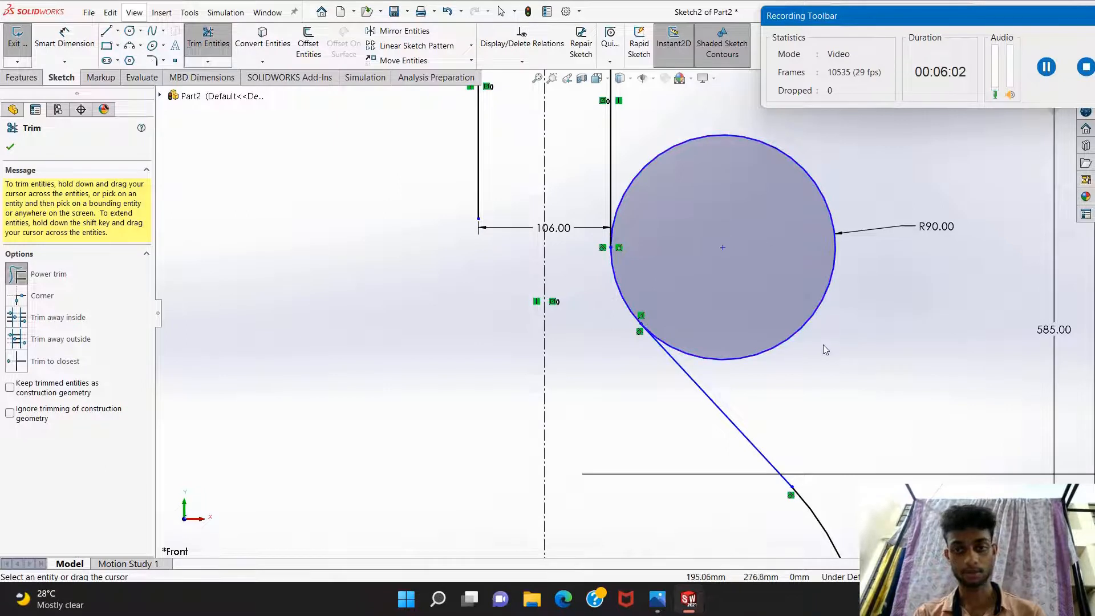
pyautogui.moveTo(822, 341); pyautogui.dragTo(788, 283)
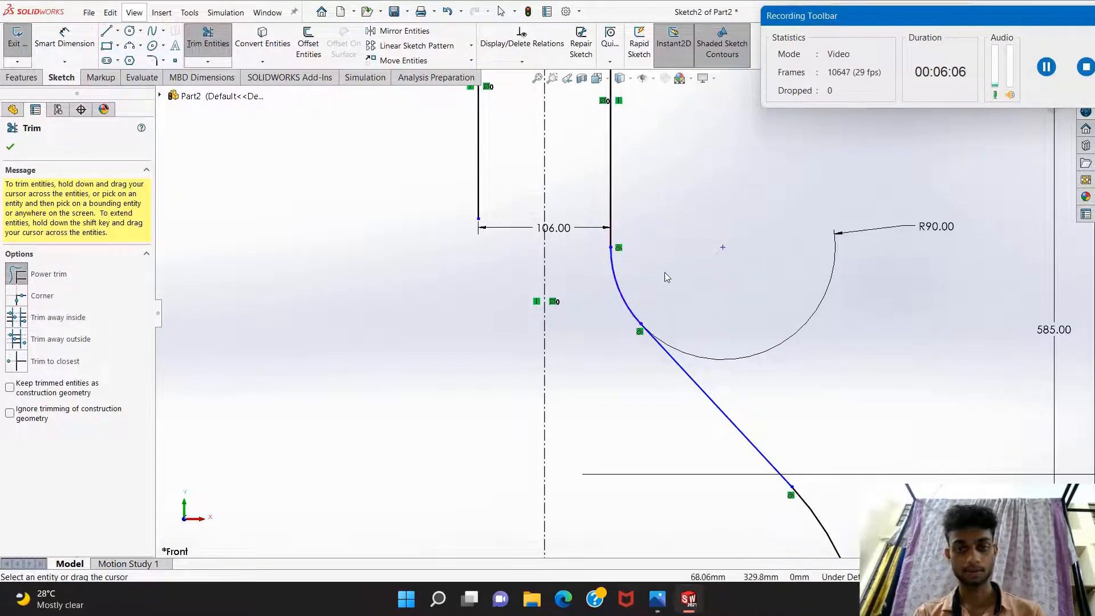
pyautogui.scroll(5, 514, 246)
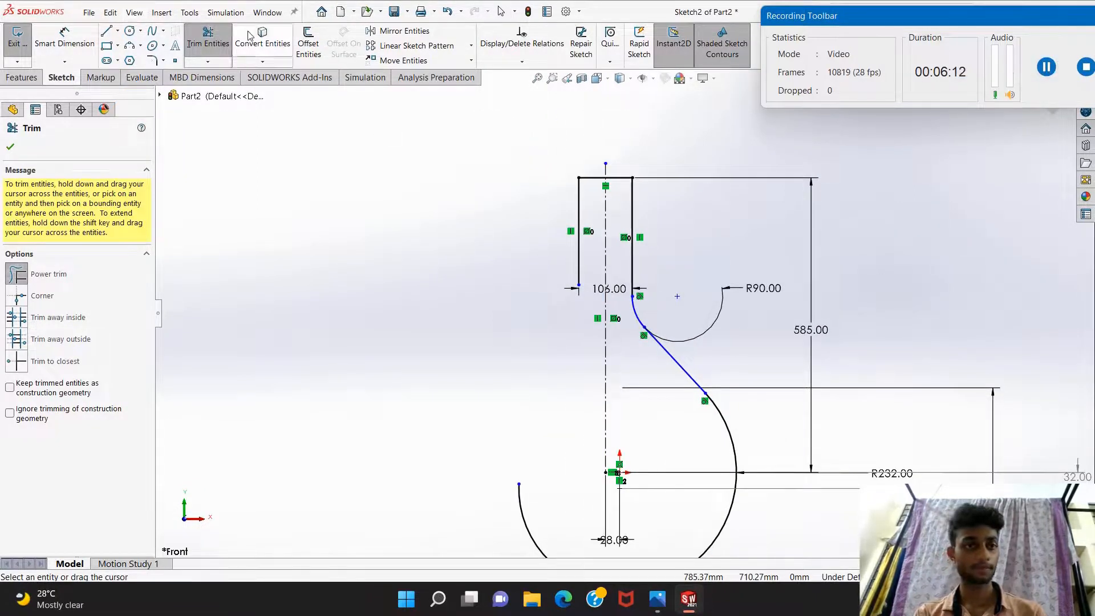
pyautogui.click(208, 43)
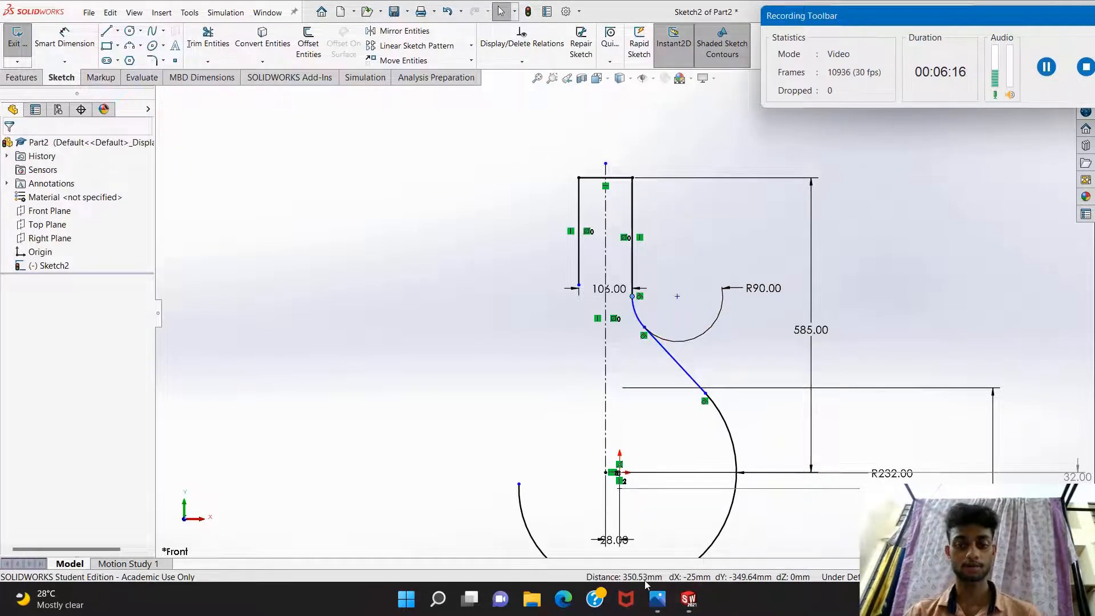
# Check the drawing in Photos, return to the sketch, and dimension the 90 mm arc's upper end 325 mm vertically above the origin.
pyautogui.click(656, 597)
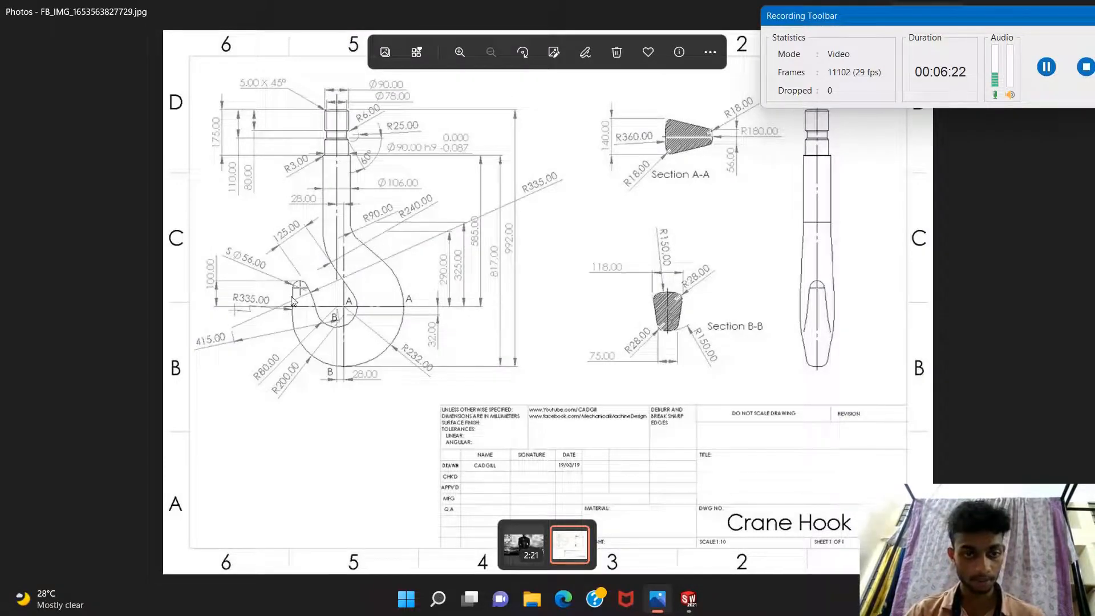
pyautogui.click(689, 598)
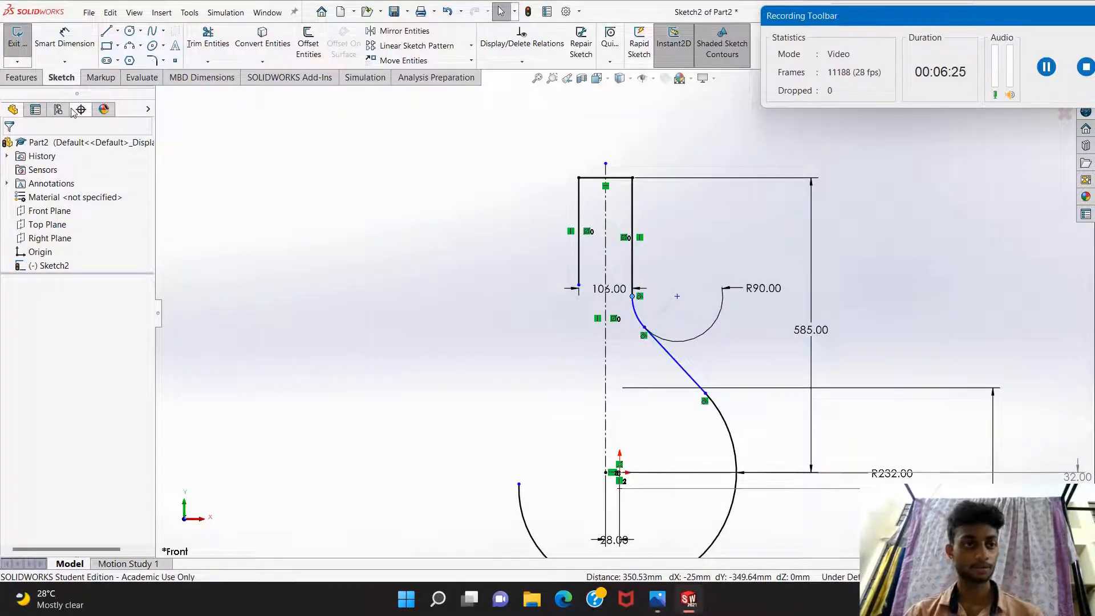
pyautogui.click(64, 38)
pyautogui.click(633, 297)
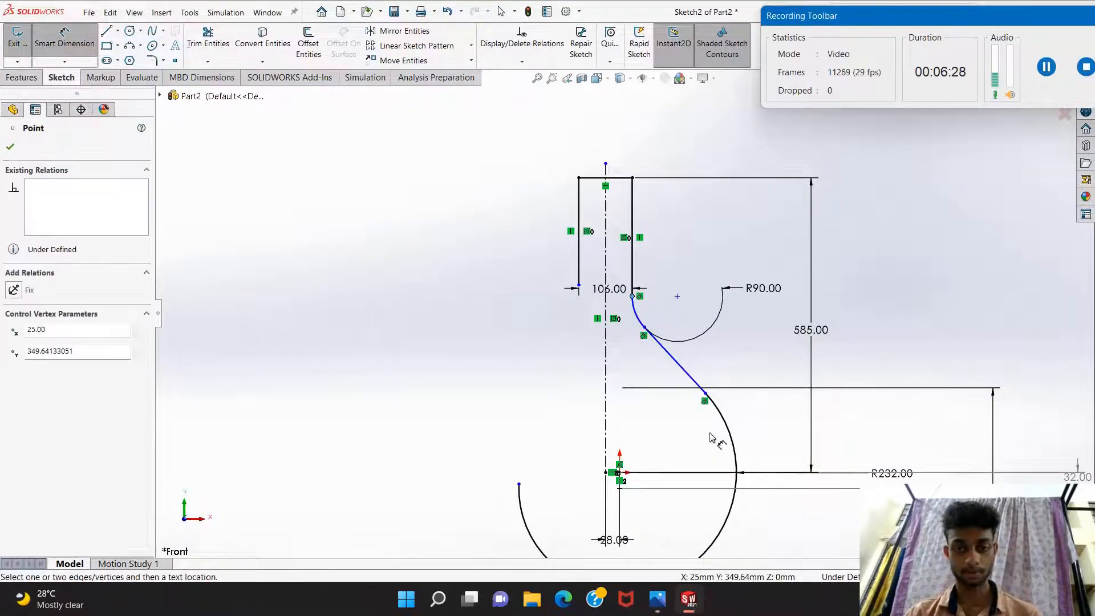
pyautogui.click(619, 473)
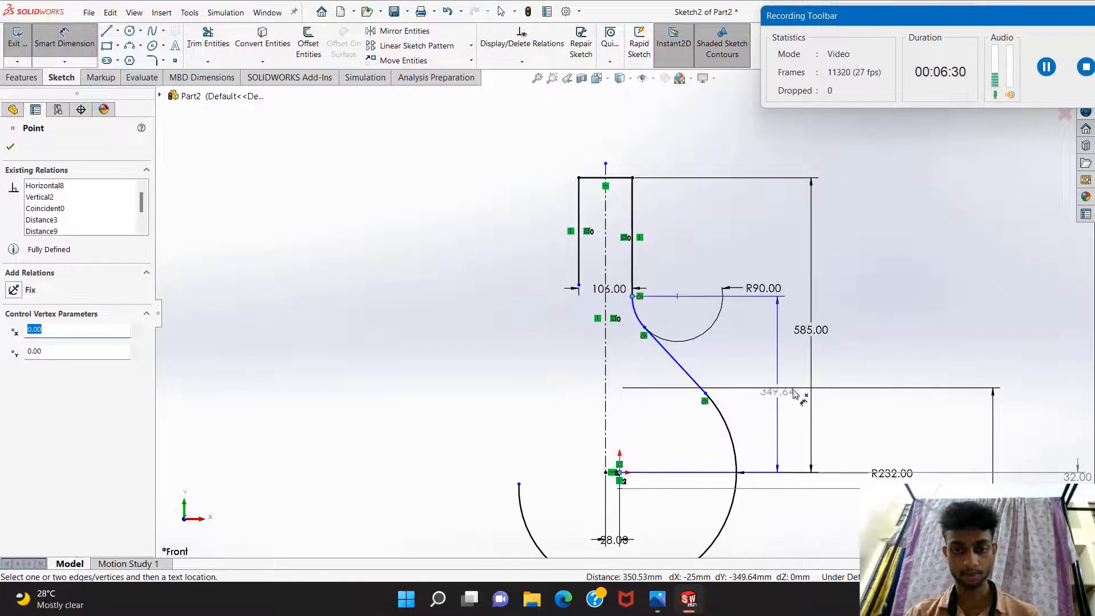
pyautogui.click(907, 377)
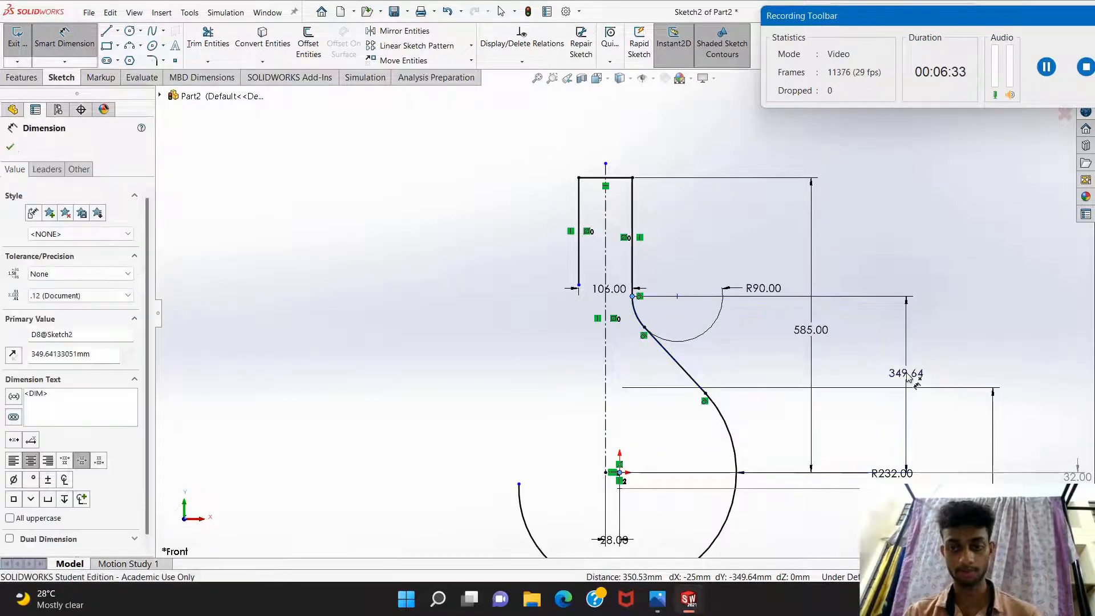
pyautogui.write('325')
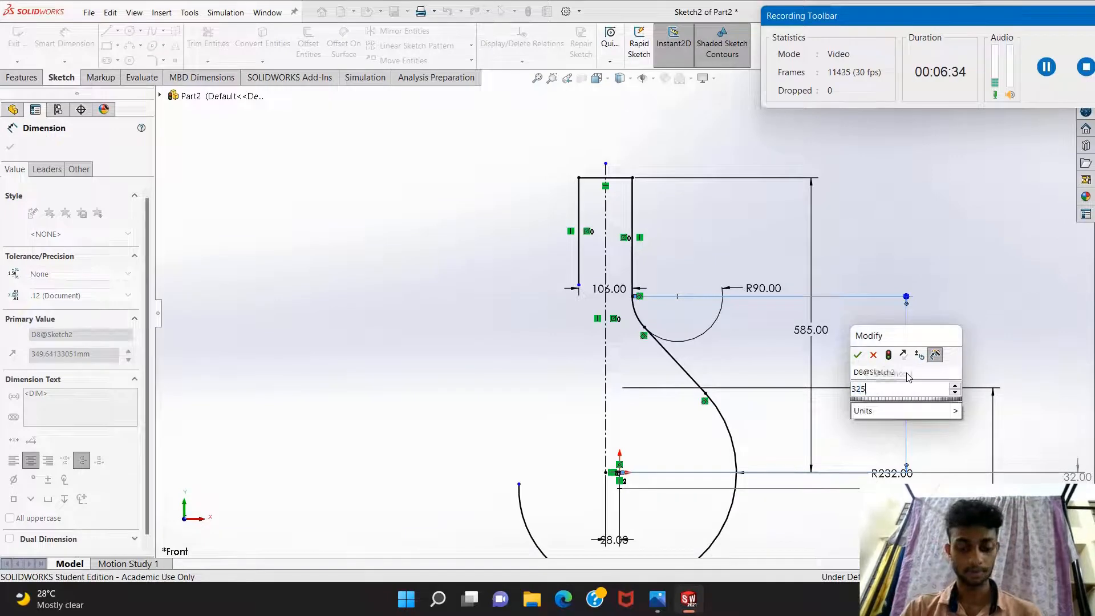
pyautogui.press('Return')
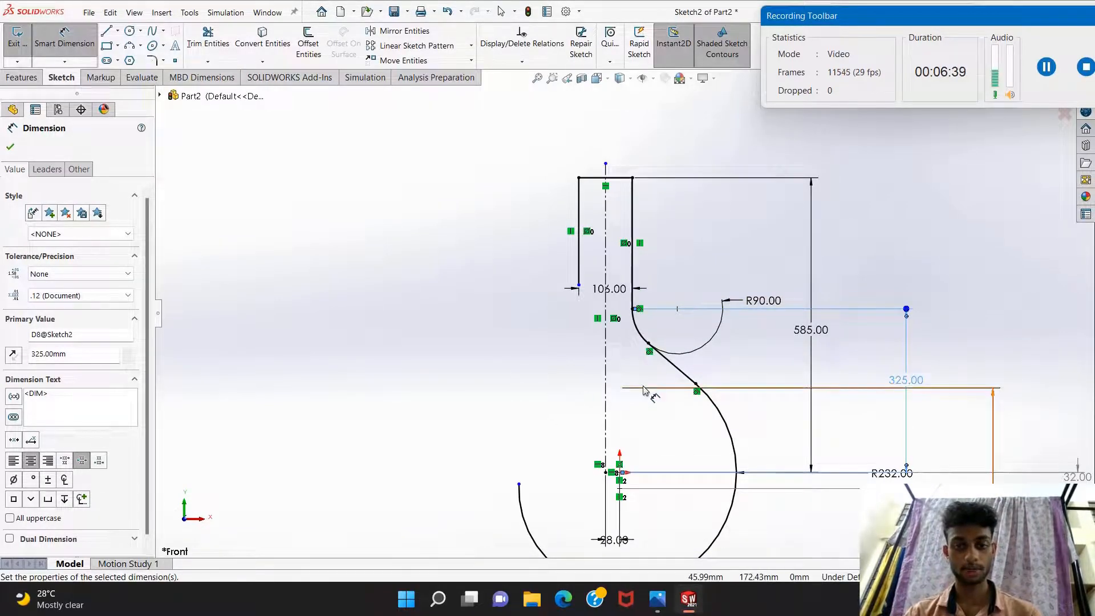
# Recheck the drawing in Photos, return to the sketch, and draw a circle of about 93 mm radius centred on the centerline just above the origin.
pyautogui.scroll(3, 645, 385)
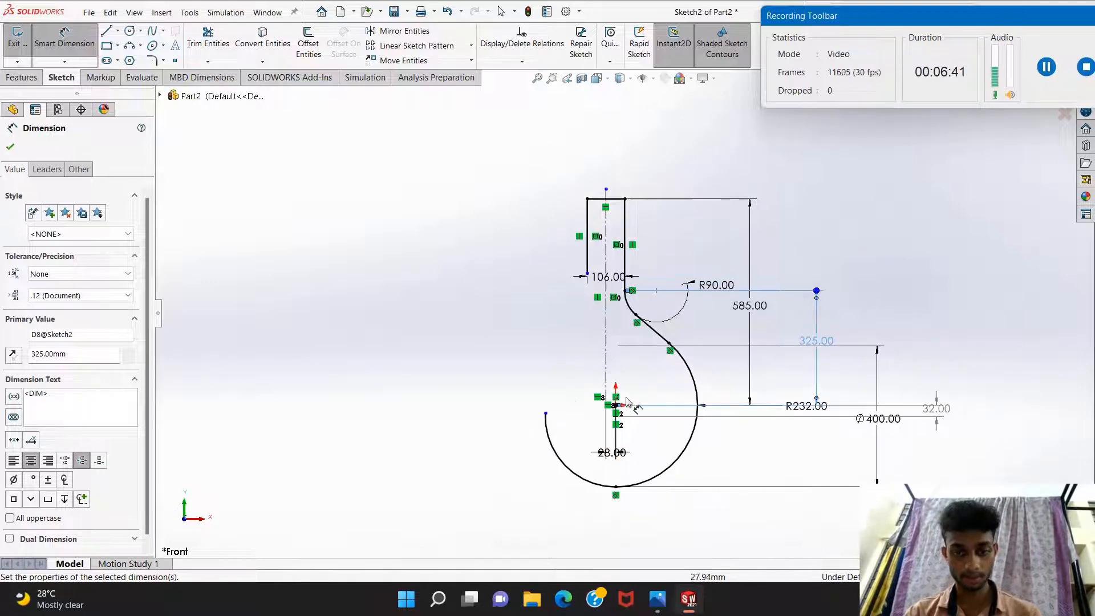
pyautogui.click(657, 595)
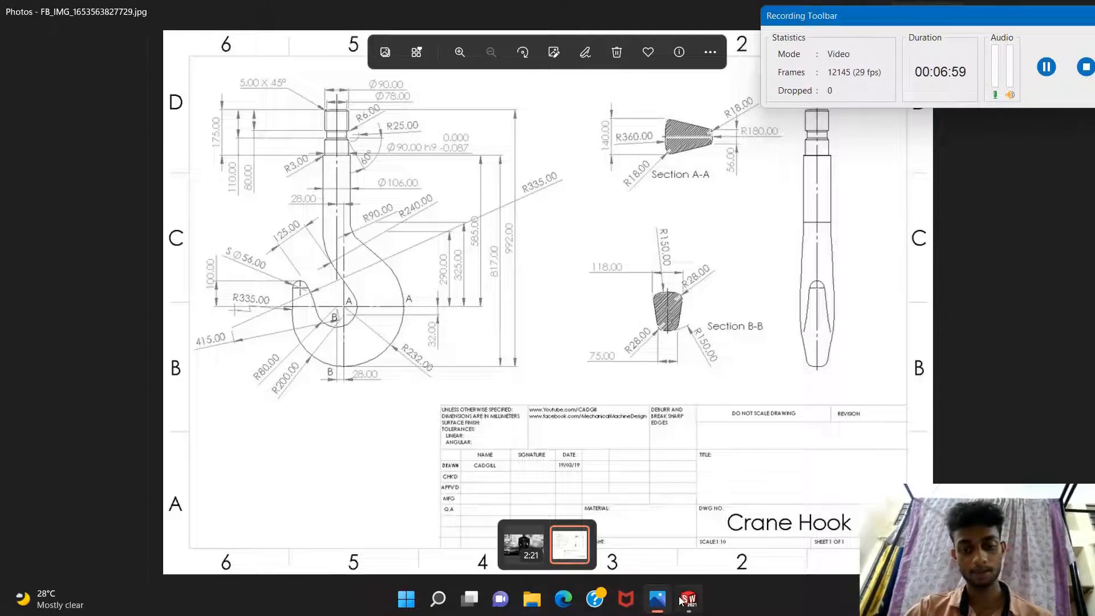
pyautogui.click(686, 598)
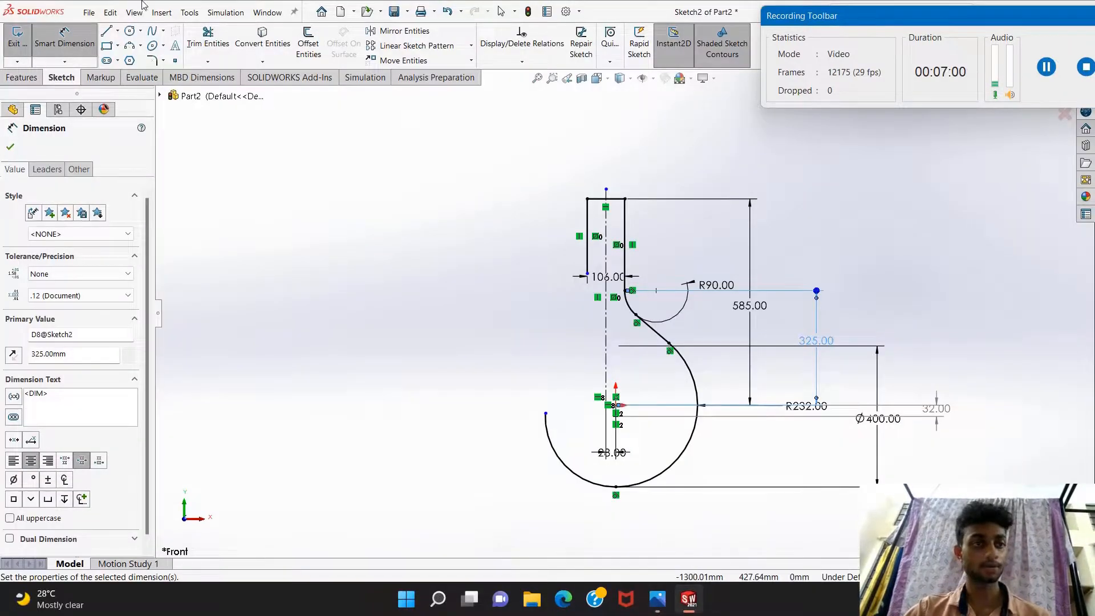
pyautogui.click(83, 40)
pyautogui.click(130, 31)
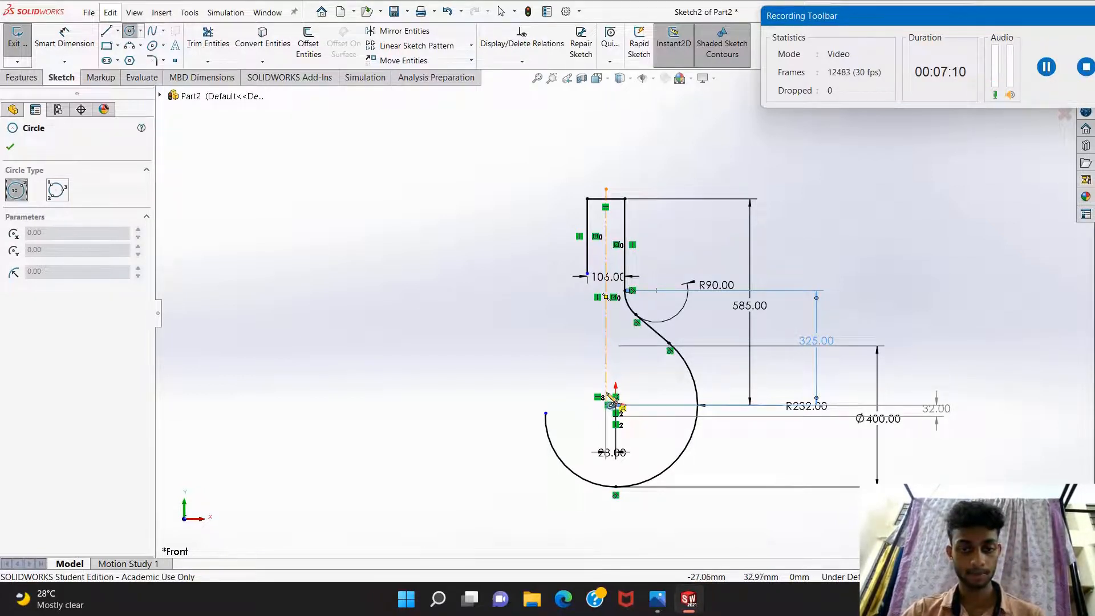
pyautogui.click(607, 392)
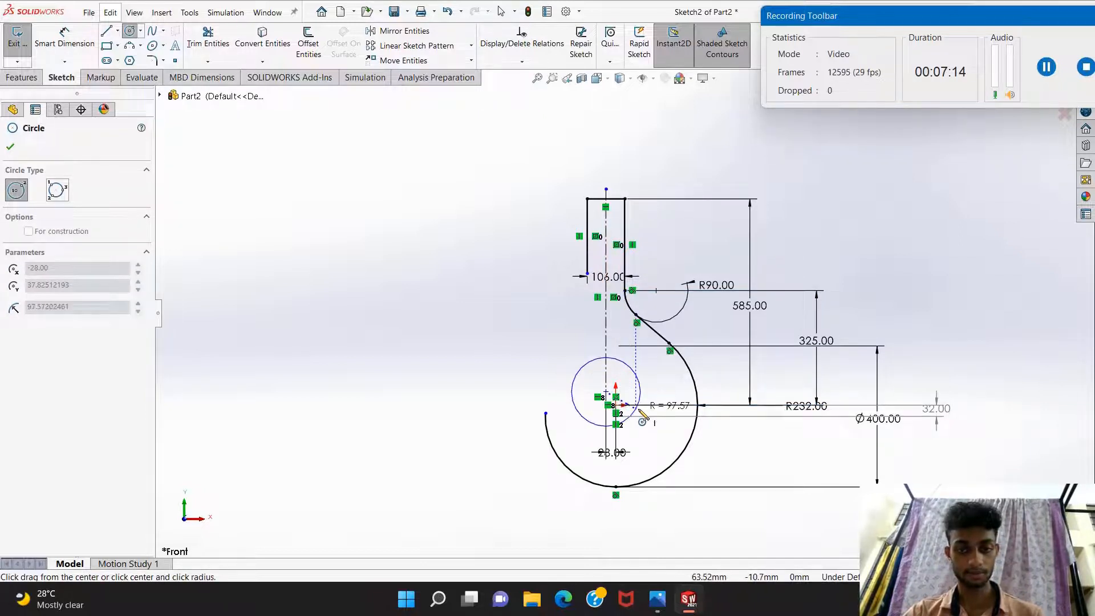
pyautogui.click(637, 404)
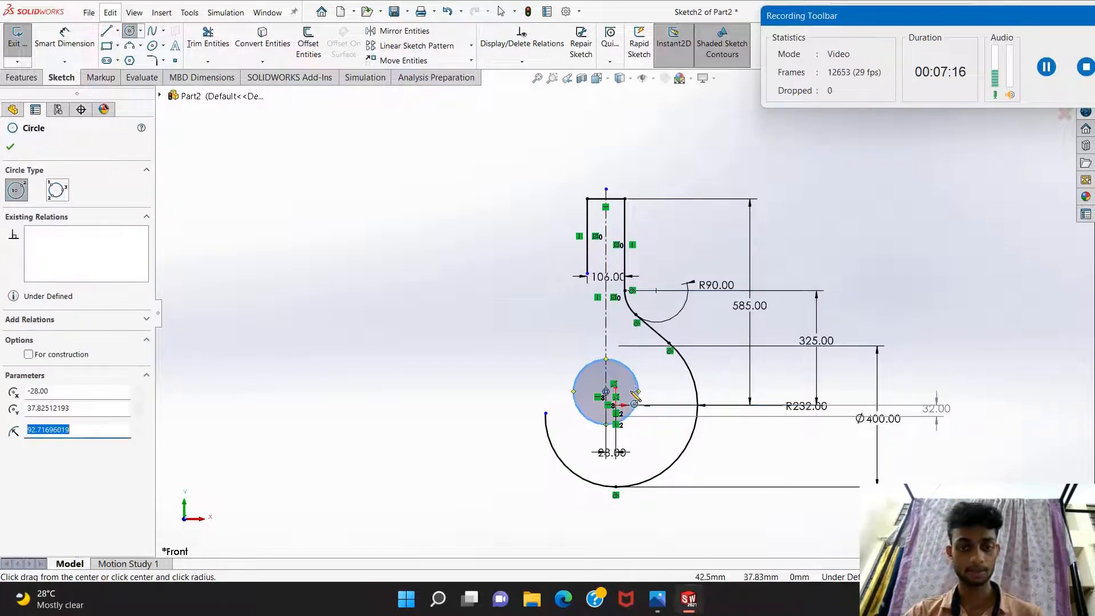
pyautogui.click(11, 146)
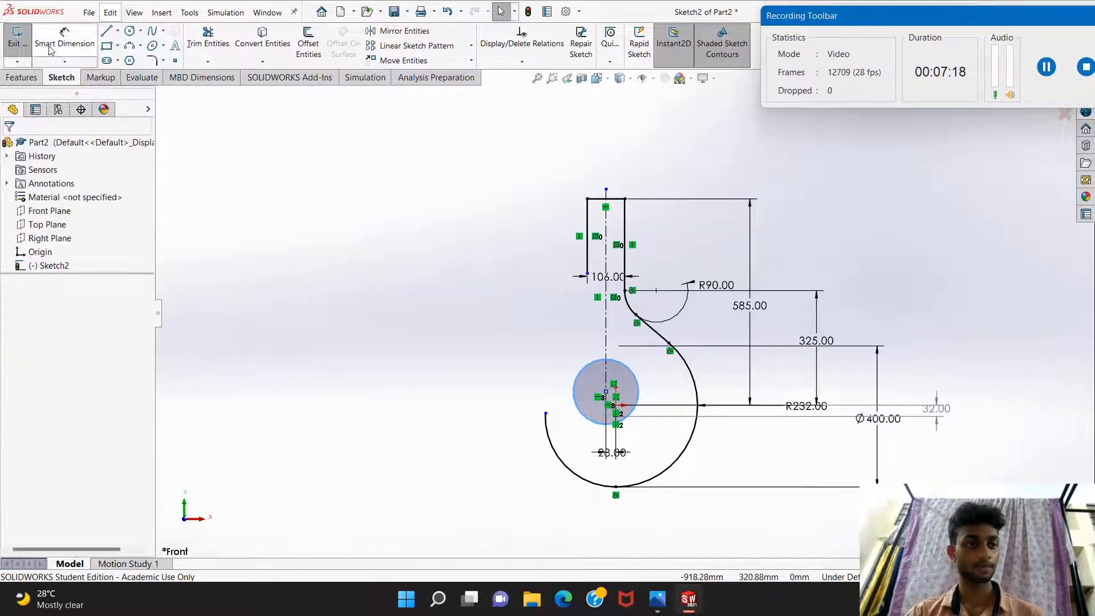
# Dimension the inner hook circle with a 160 mm diameter and display the dimension as a radius.
pyautogui.click(574, 393)
pyautogui.click(482, 392)
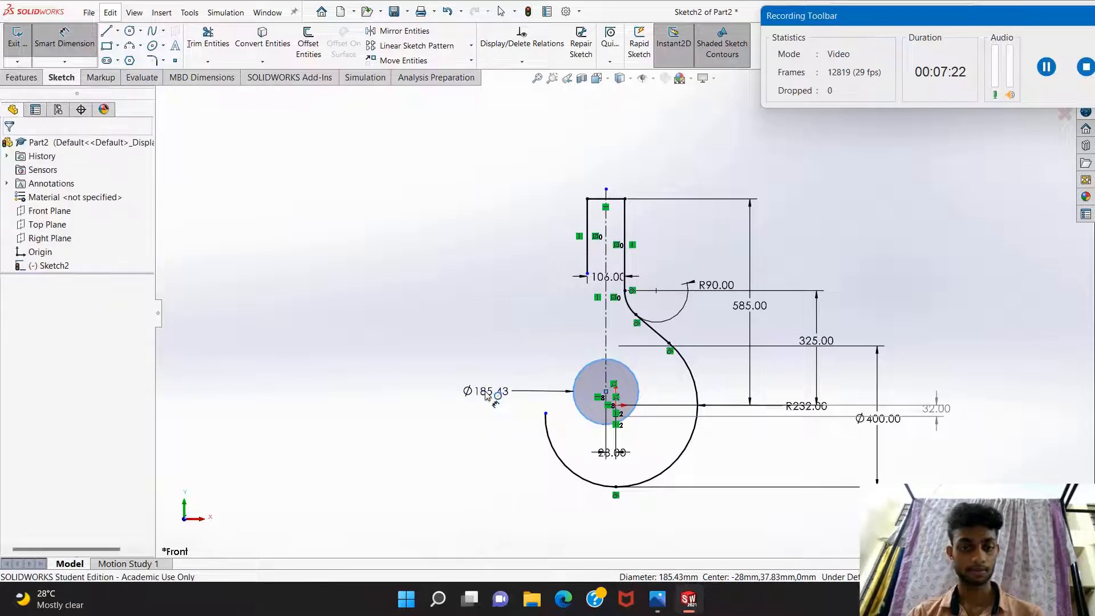
pyautogui.write('160')
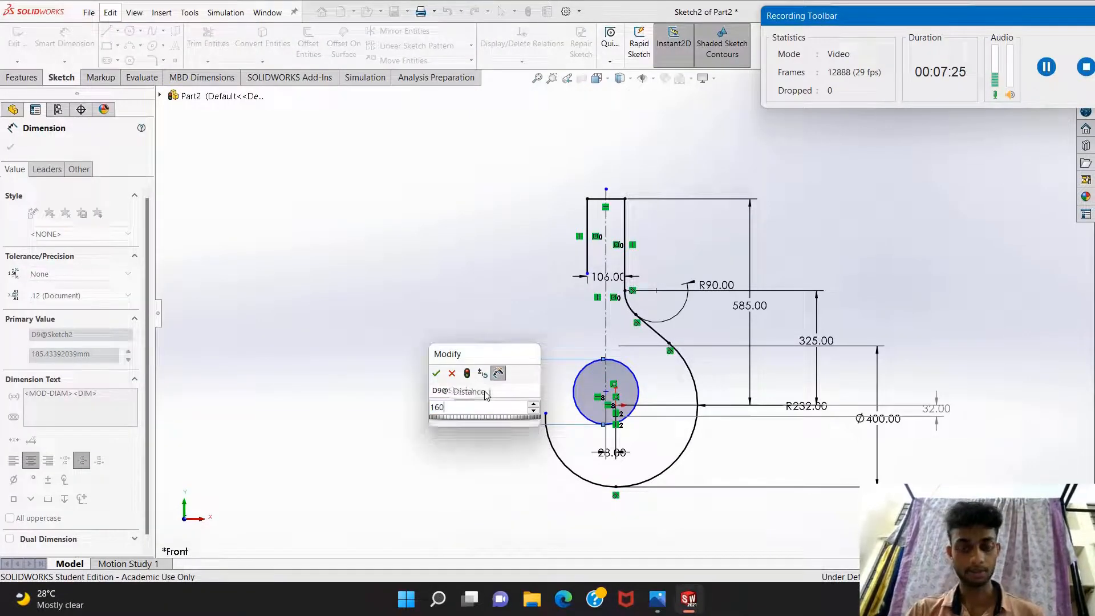
pyautogui.press('Return')
pyautogui.rightClick(486, 393)
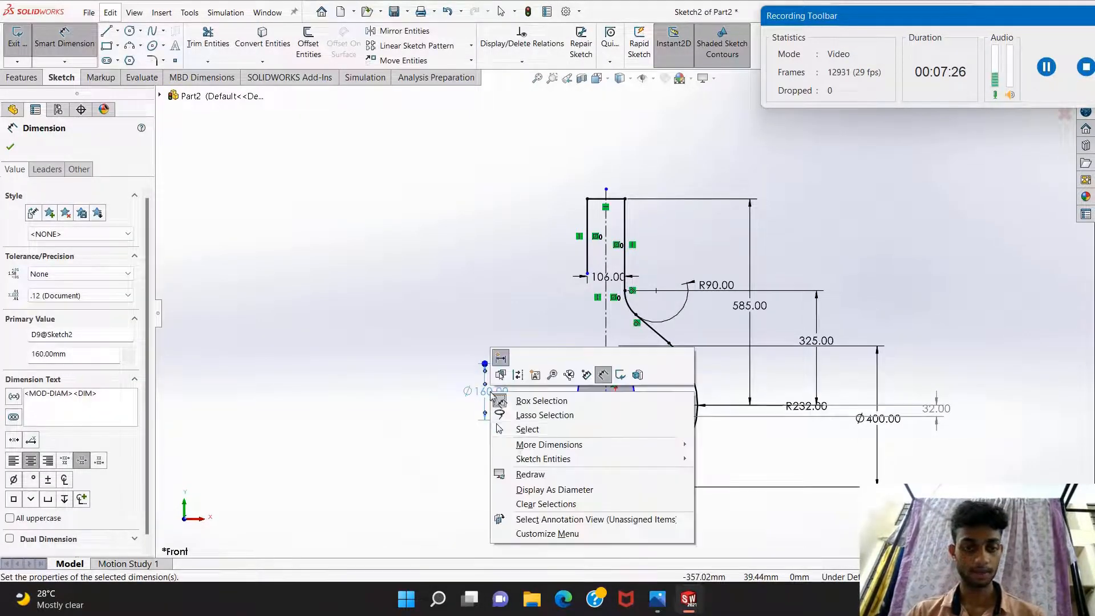
pyautogui.click(536, 490)
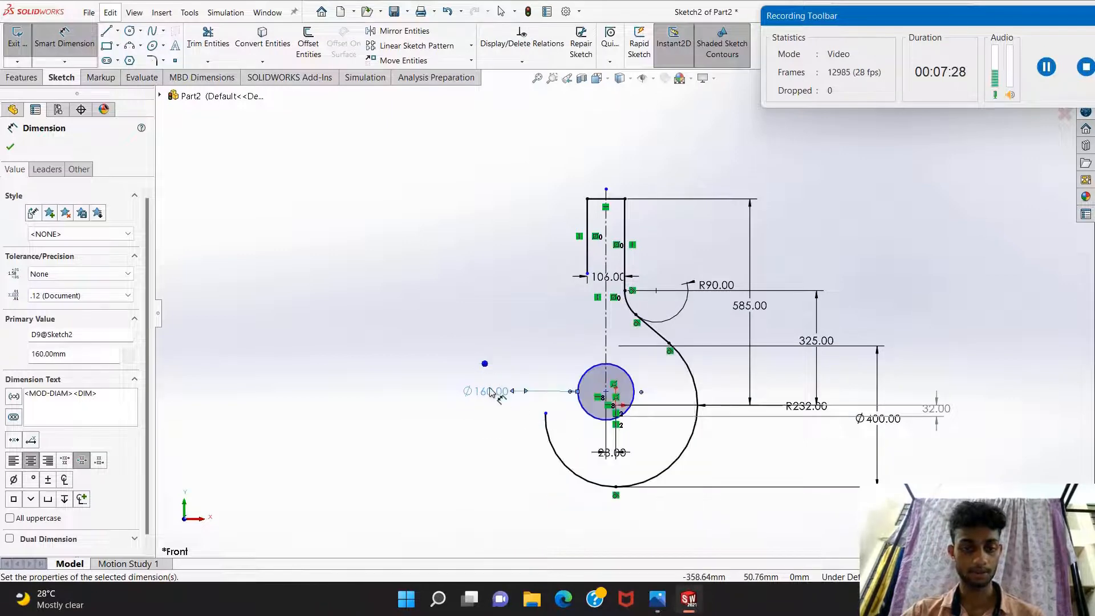
pyautogui.rightClick(489, 392)
pyautogui.click(523, 489)
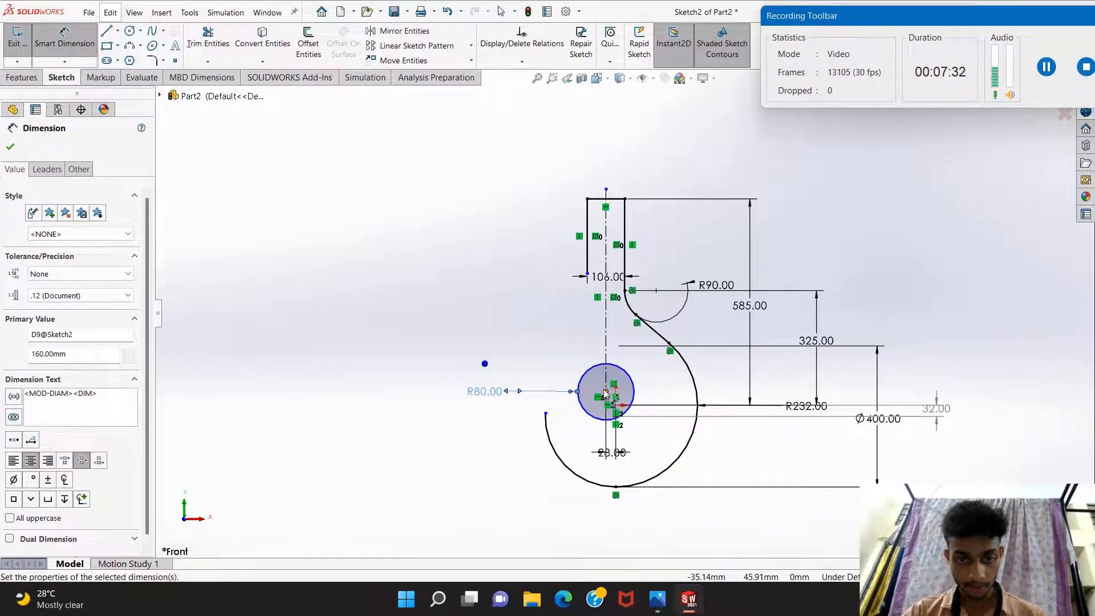
pyautogui.click(606, 393)
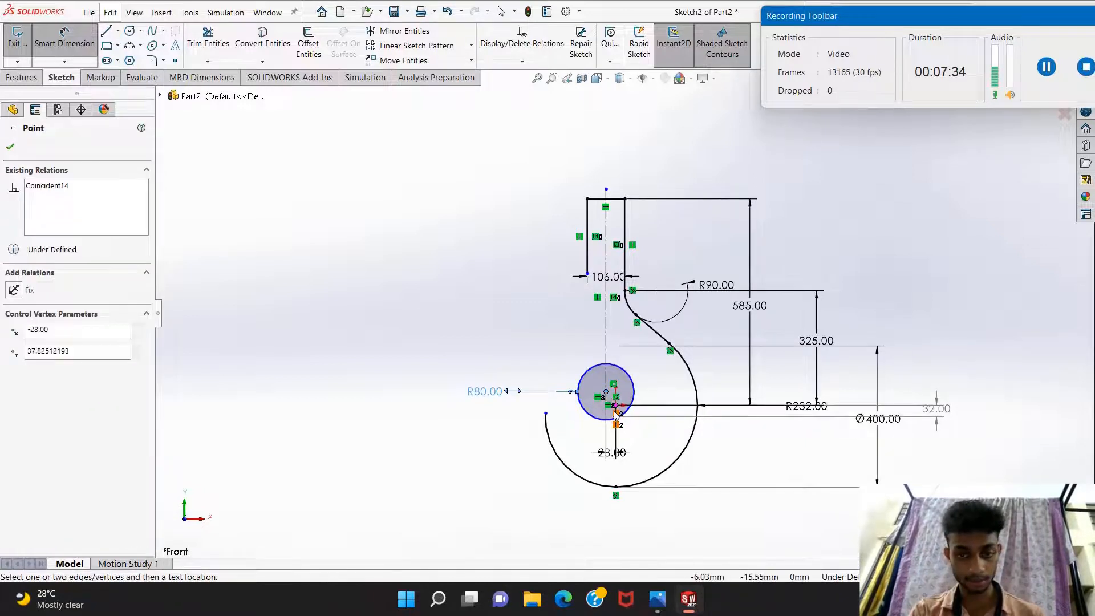
pyautogui.click(615, 406)
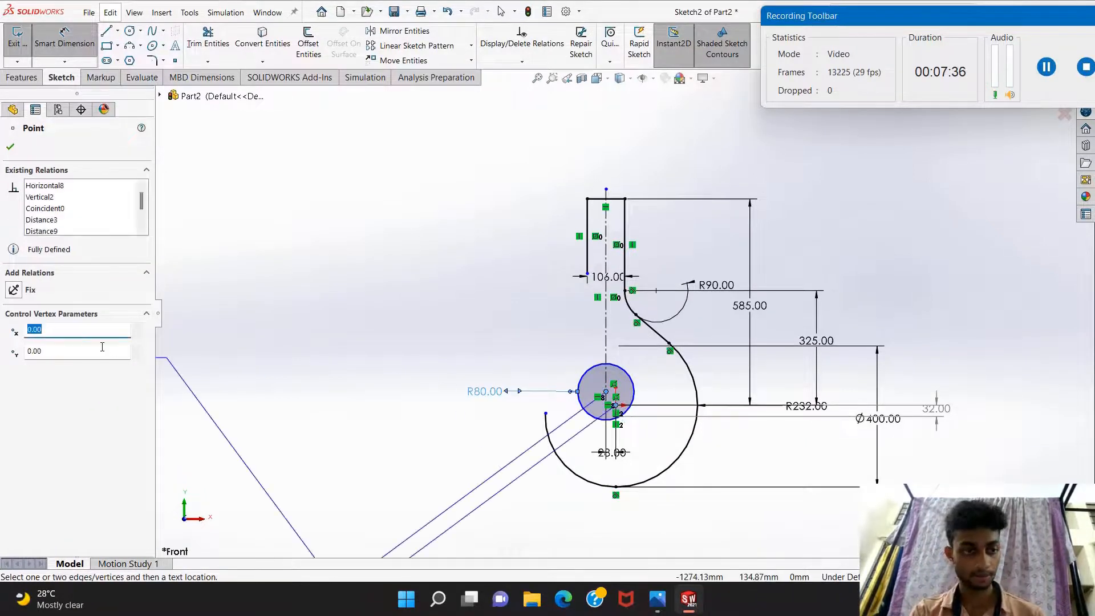
pyautogui.click(298, 376)
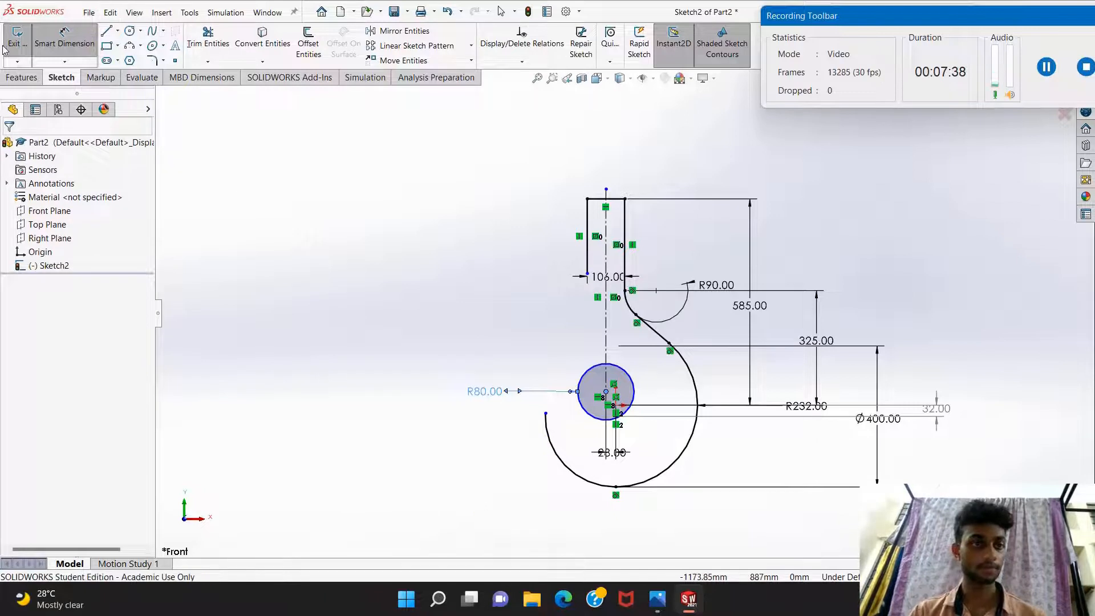
pyautogui.press('Escape')
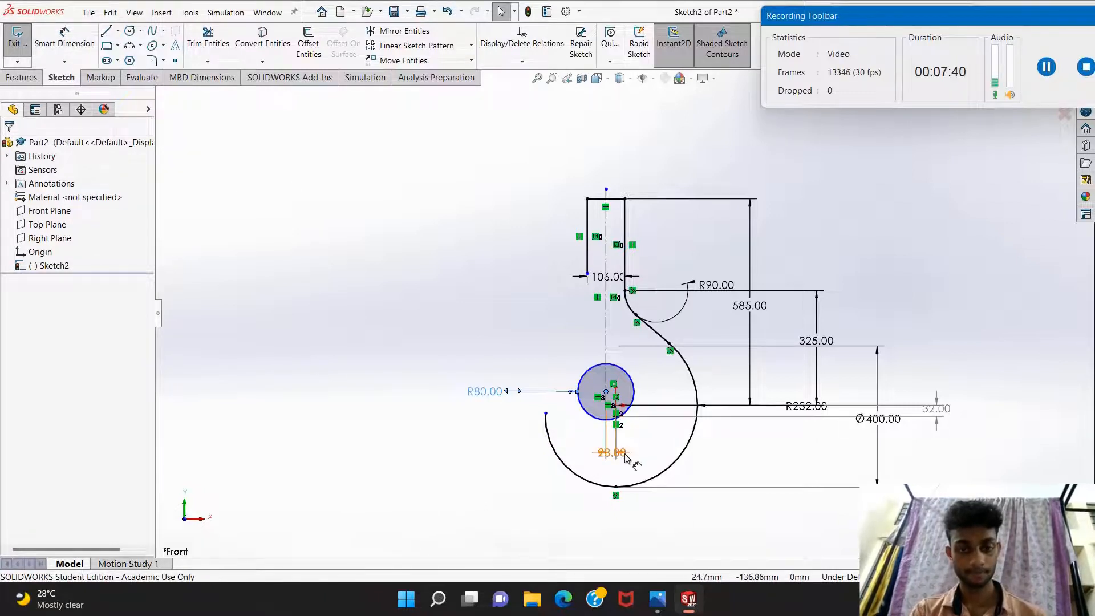
# Add a horizontal relation between the inner circle's centre and the origin.
pyautogui.click(614, 402)
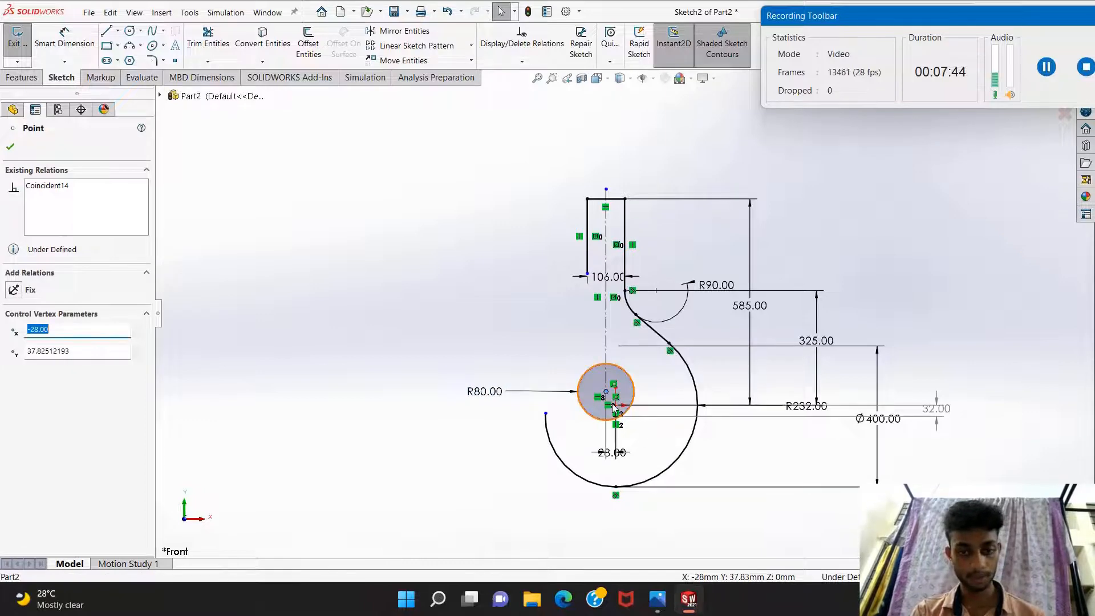
pyautogui.keyDown('ctrl'); pyautogui.click(616, 406); pyautogui.keyUp('ctrl')
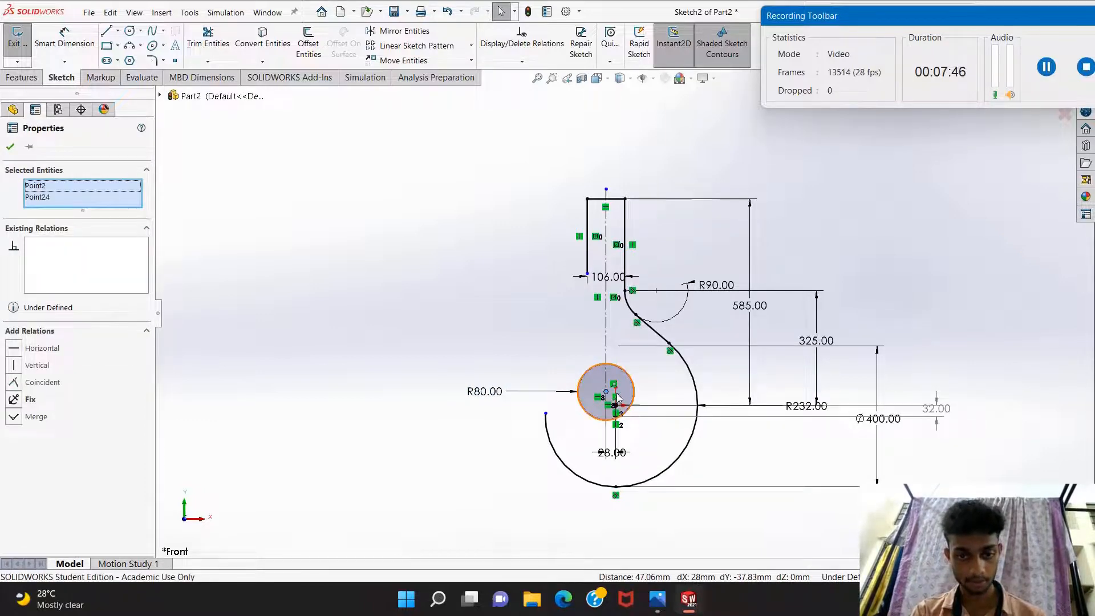
pyautogui.click(36, 348)
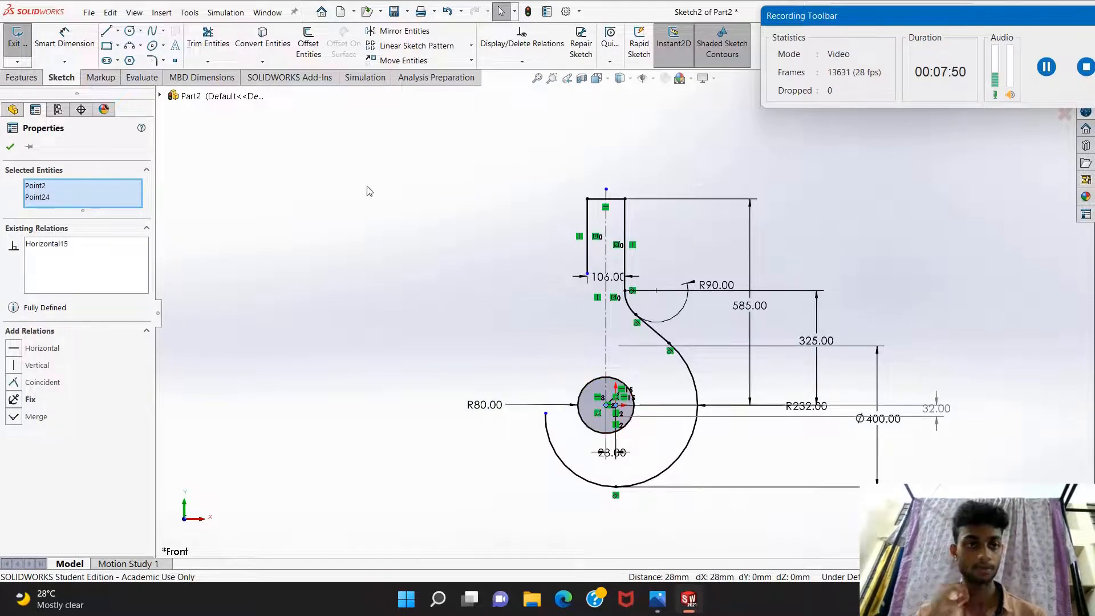
pyautogui.click(1046, 67)
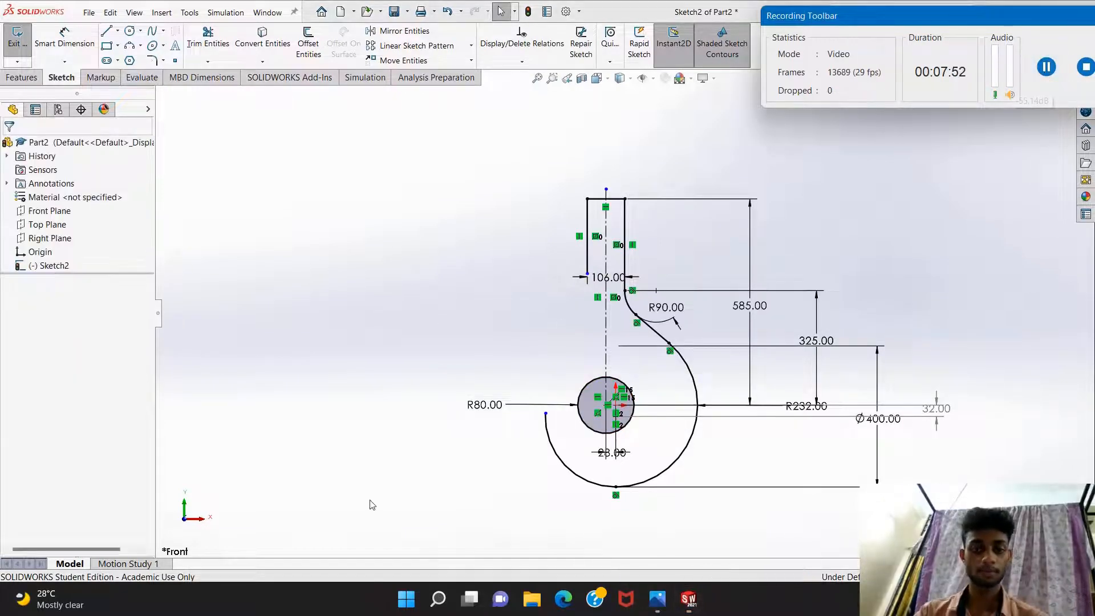
# Check the drawing in Photos, return to the sketch, and lower the left shank line's free end to about 342 mm above the origin.
pyautogui.click(657, 600)
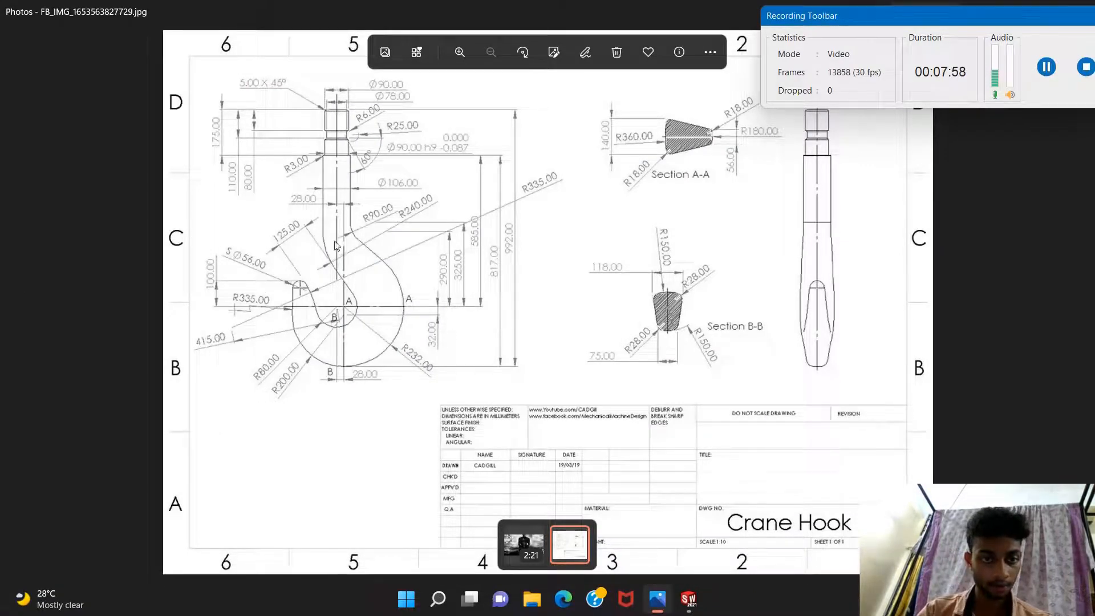
pyautogui.click(689, 599)
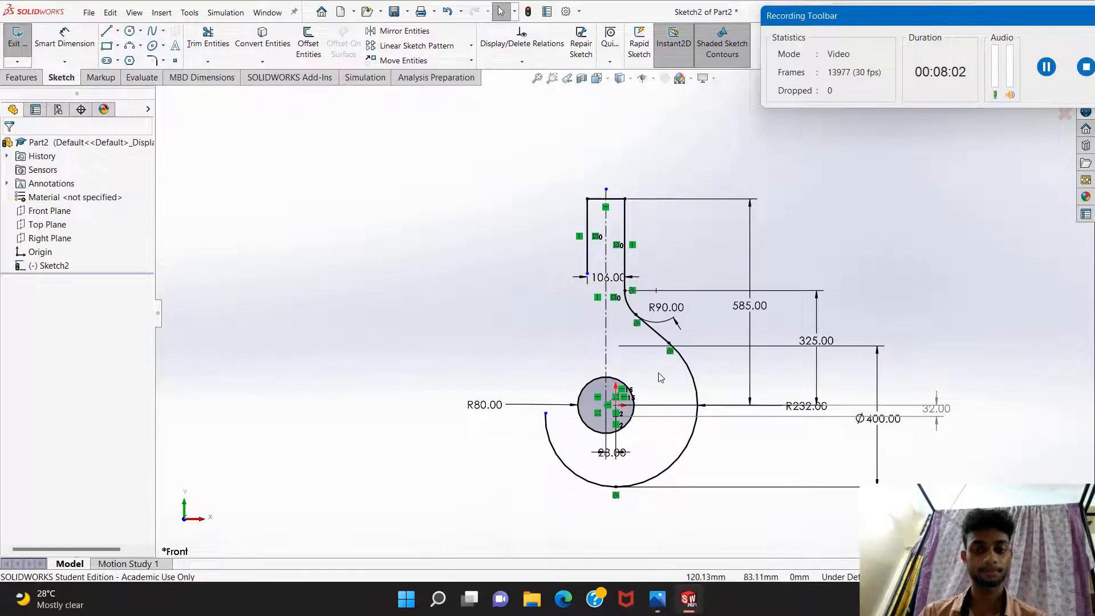
pyautogui.click(592, 277)
pyautogui.moveTo(593, 277); pyautogui.dragTo(593, 261)
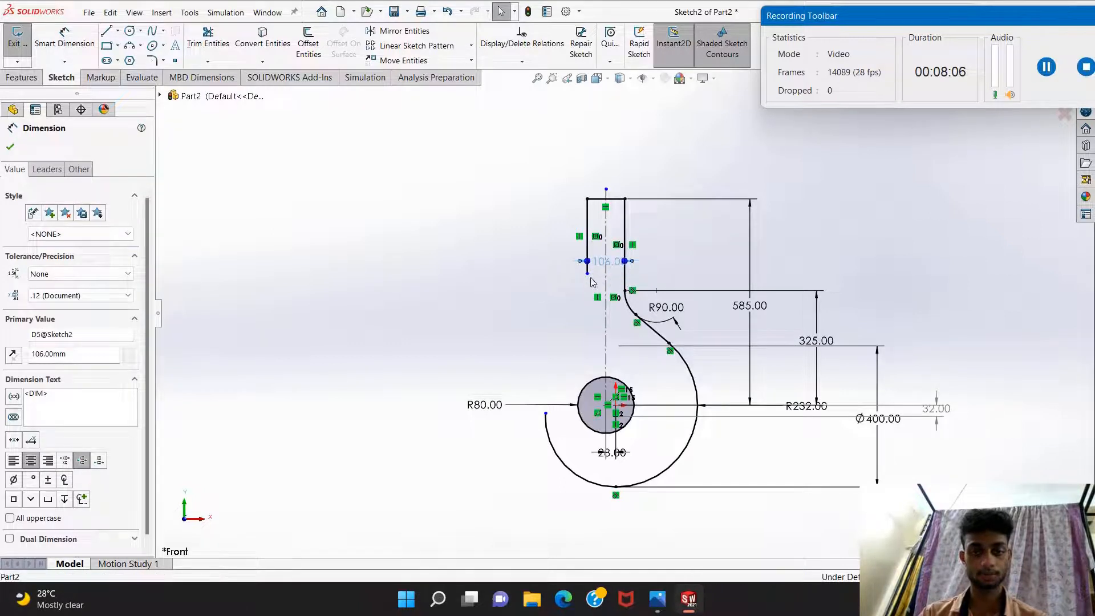
pyautogui.click(587, 274)
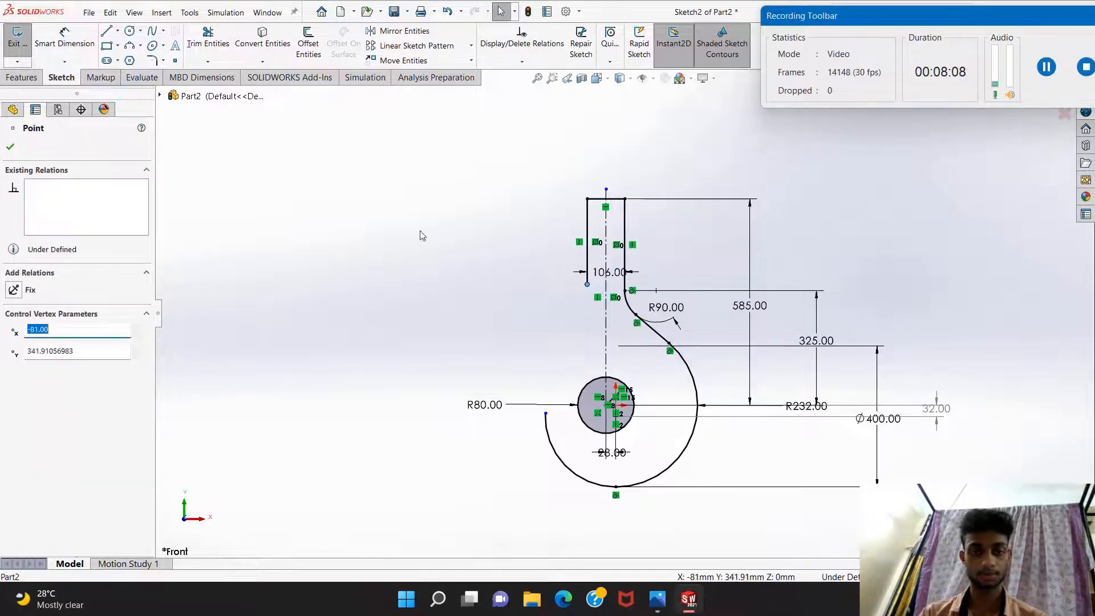
# Draw a slanted line about 249 mm long, tangent to the inner circle, up to a point directly below the left shank line.
pyautogui.click(107, 30)
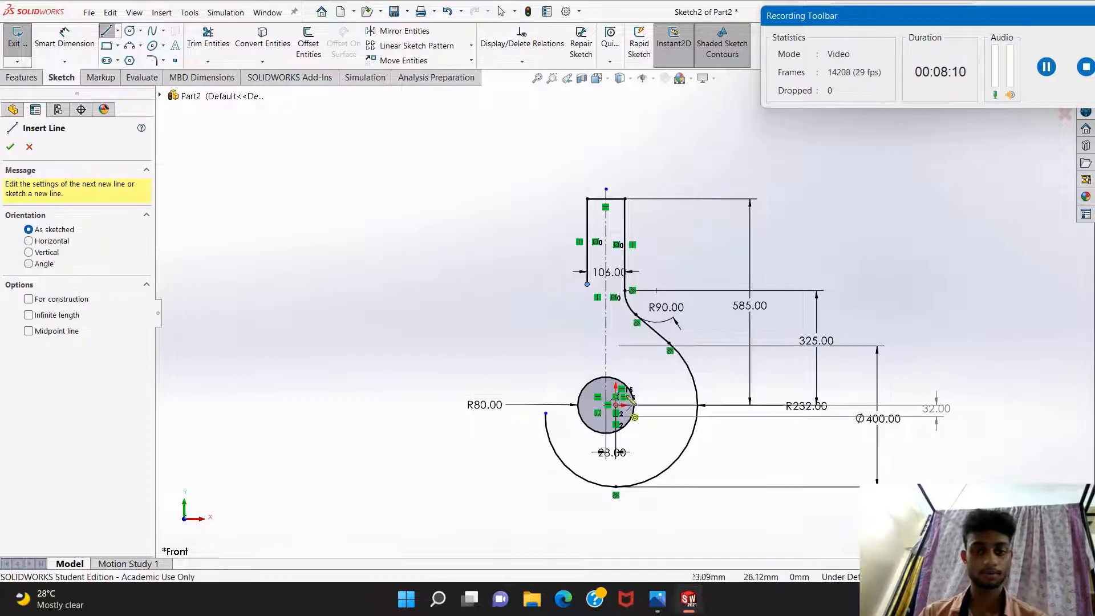
pyautogui.click(630, 393)
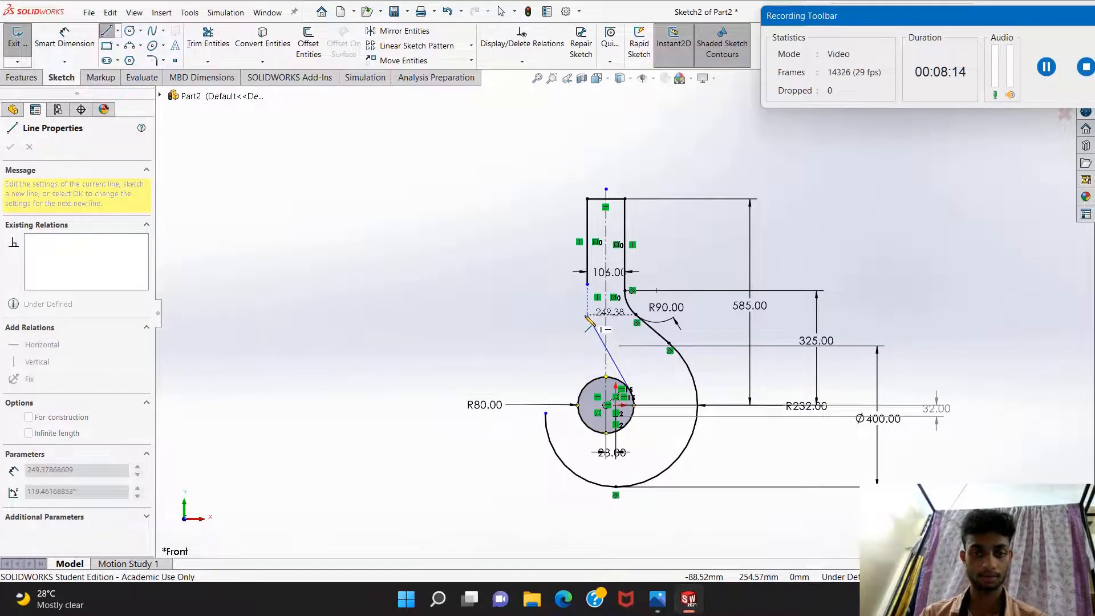
pyautogui.click(588, 315)
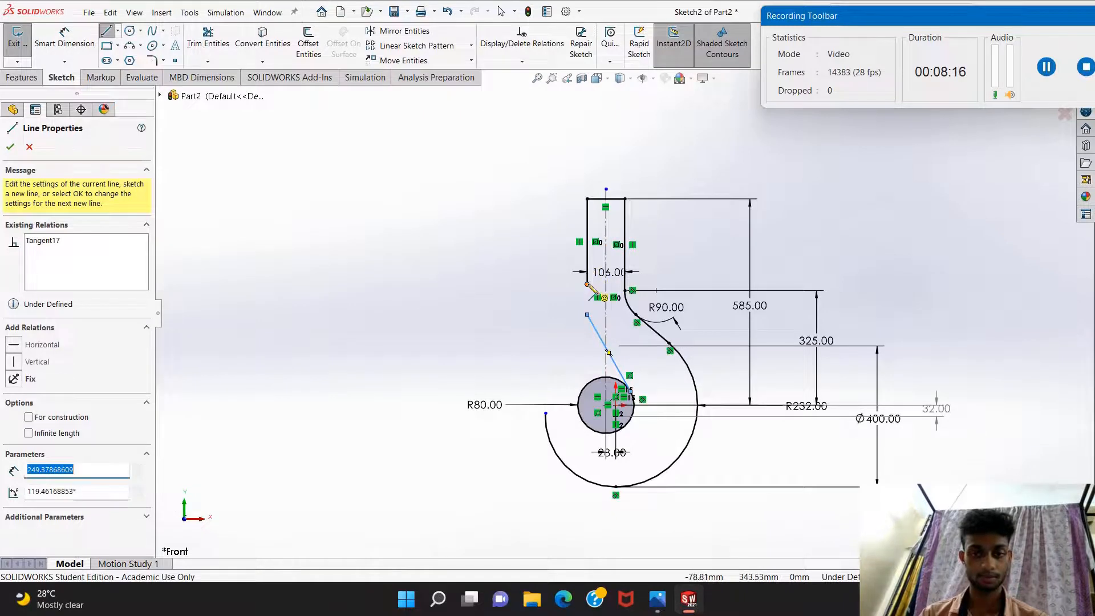
# Try bridging the gap between the left shank line and the new slanted line with a short vertical line, and undo it.
pyautogui.moveTo(588, 284); pyautogui.dragTo(587, 314)
pyautogui.click(464, 276)
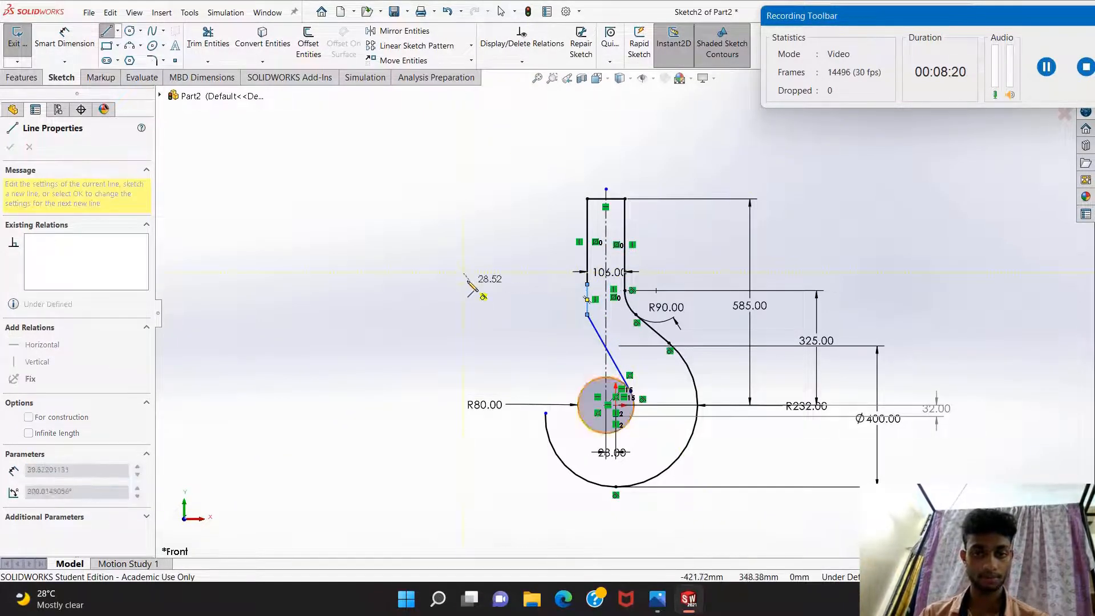
pyautogui.press('Escape')
pyautogui.press('Escape')
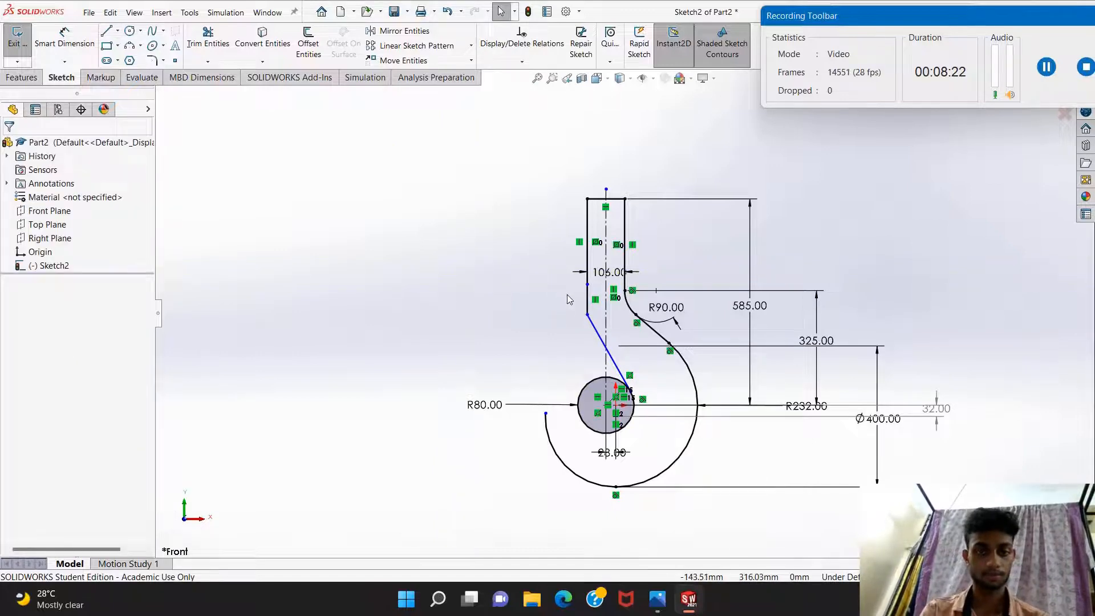
pyautogui.click(448, 12)
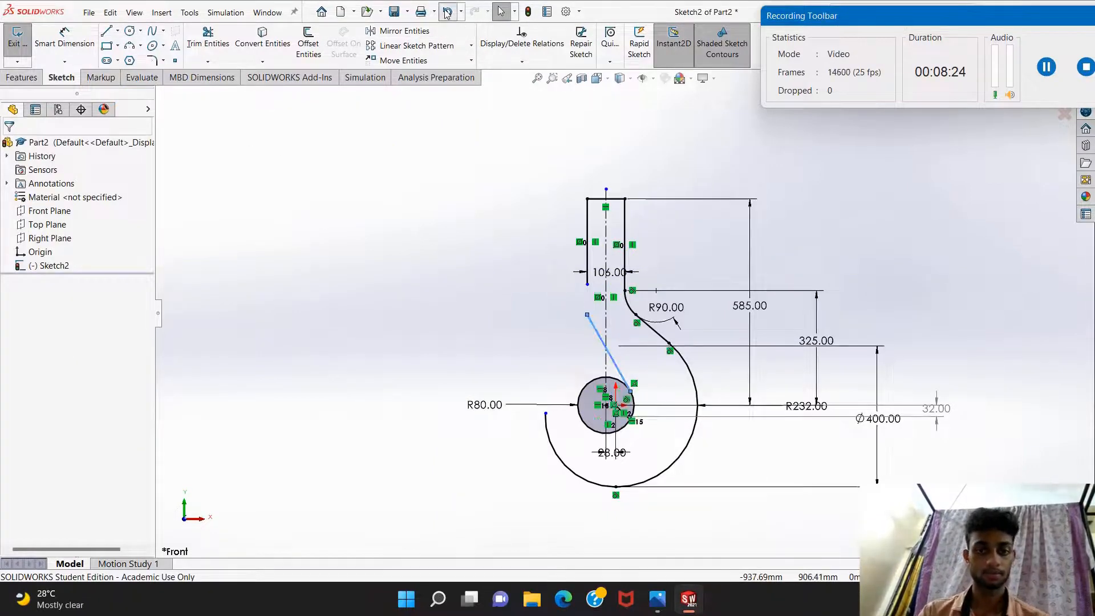
pyautogui.click(374, 202)
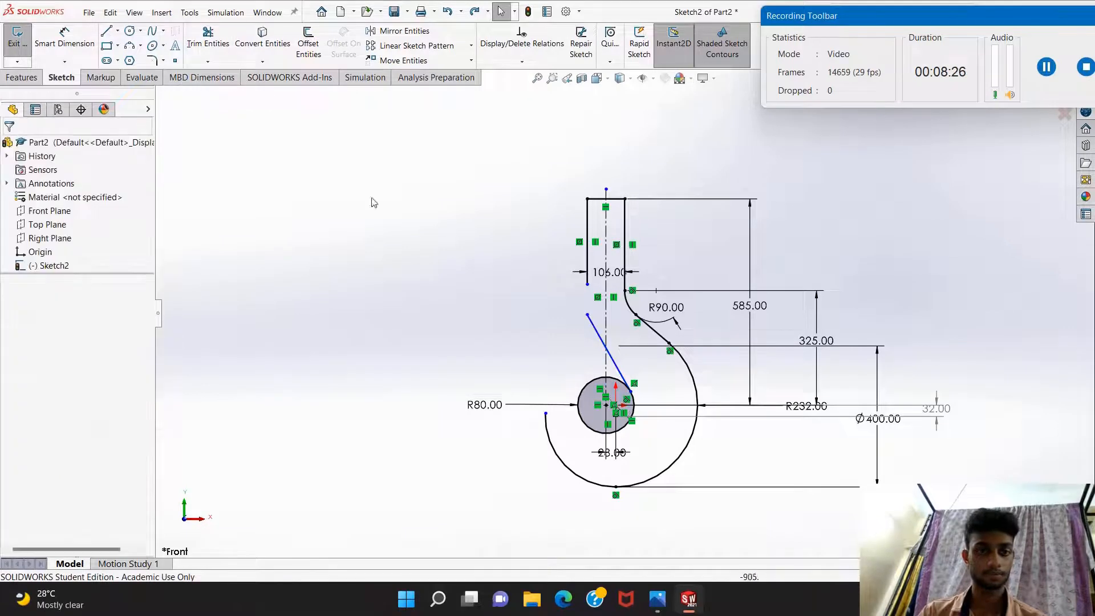
# Extend the left shank line down to meet the upper end of the inner slanted line.
pyautogui.click(588, 315)
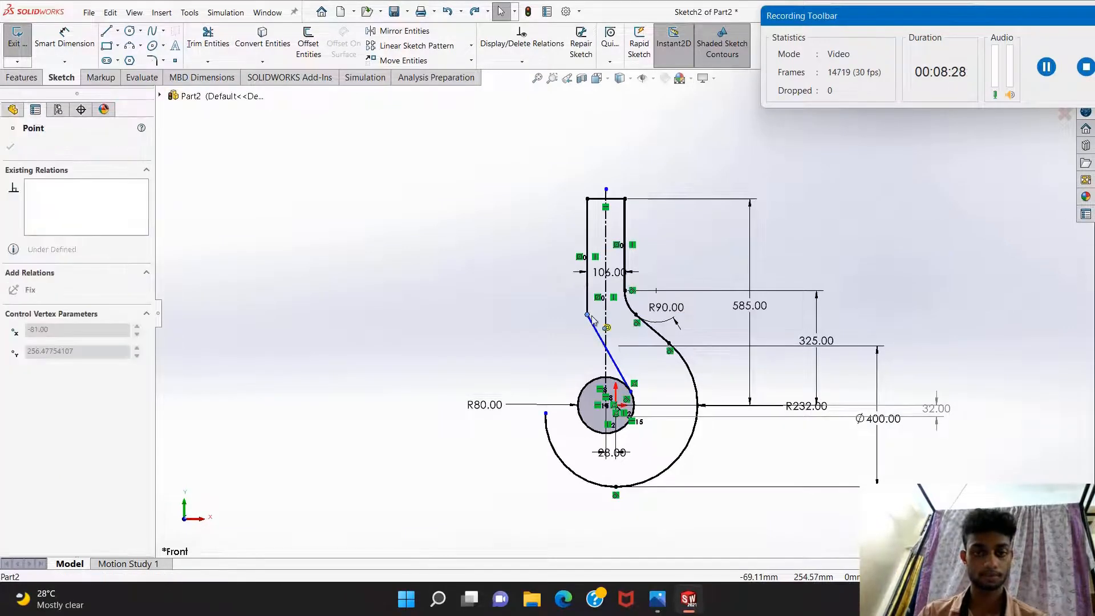
pyautogui.moveTo(591, 315); pyautogui.dragTo(591, 314)
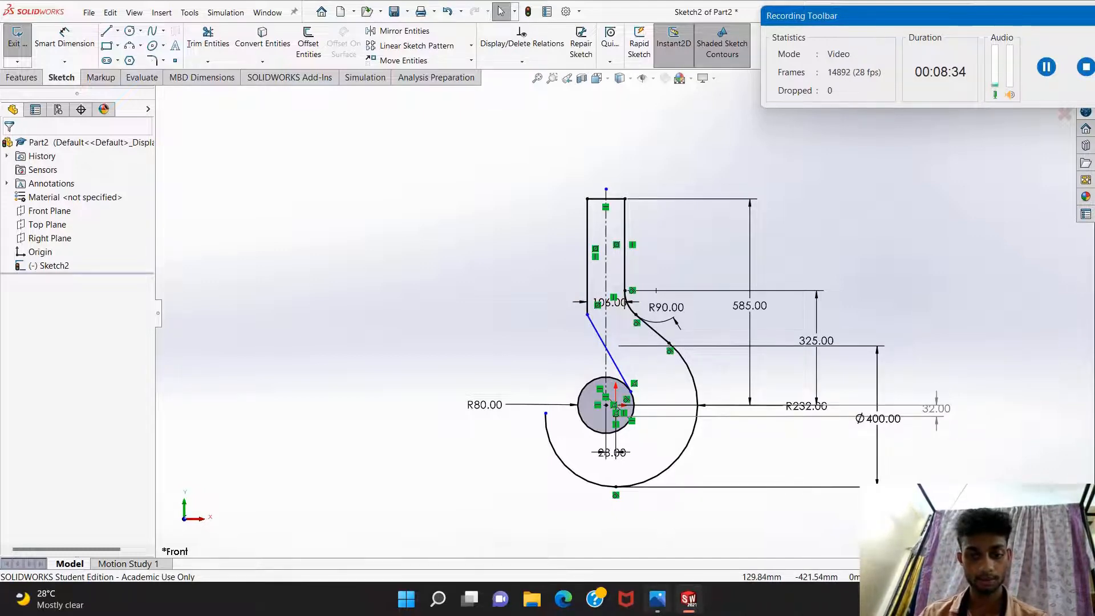
# Recheck the drawing in Photos, return to the sketch, and draw a three-point arc of about 186 mm radius across the left shank corner.
pyautogui.click(662, 600)
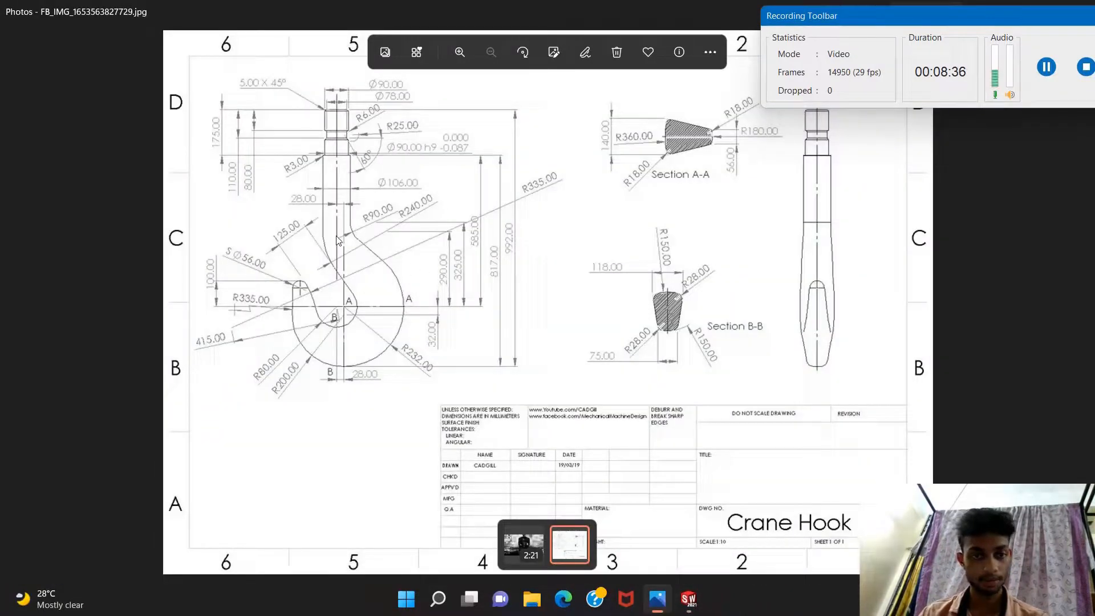
pyautogui.click(689, 598)
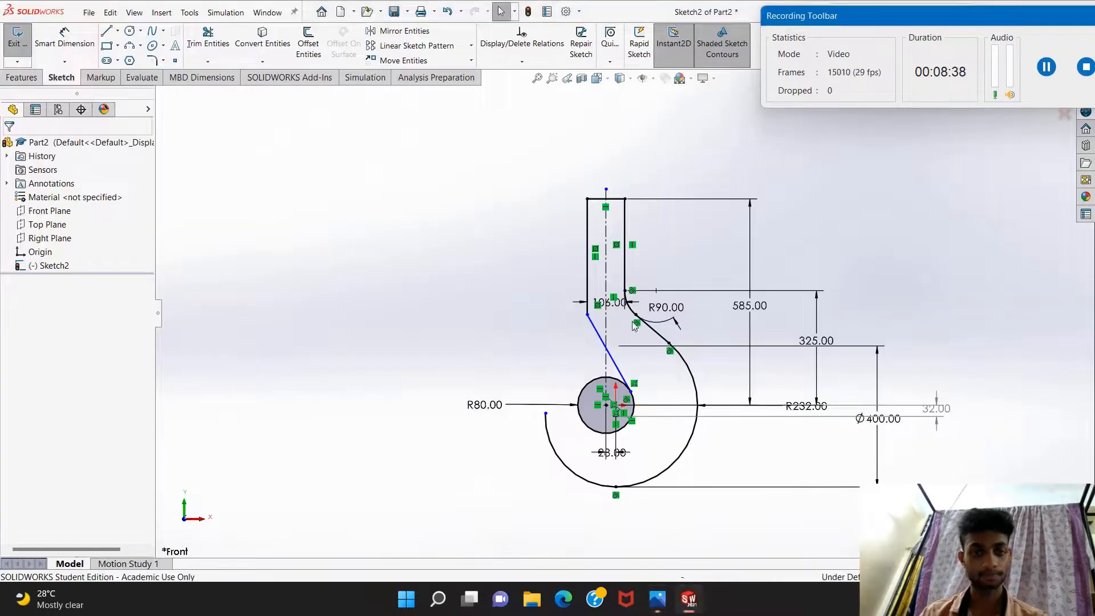
pyautogui.click(130, 48)
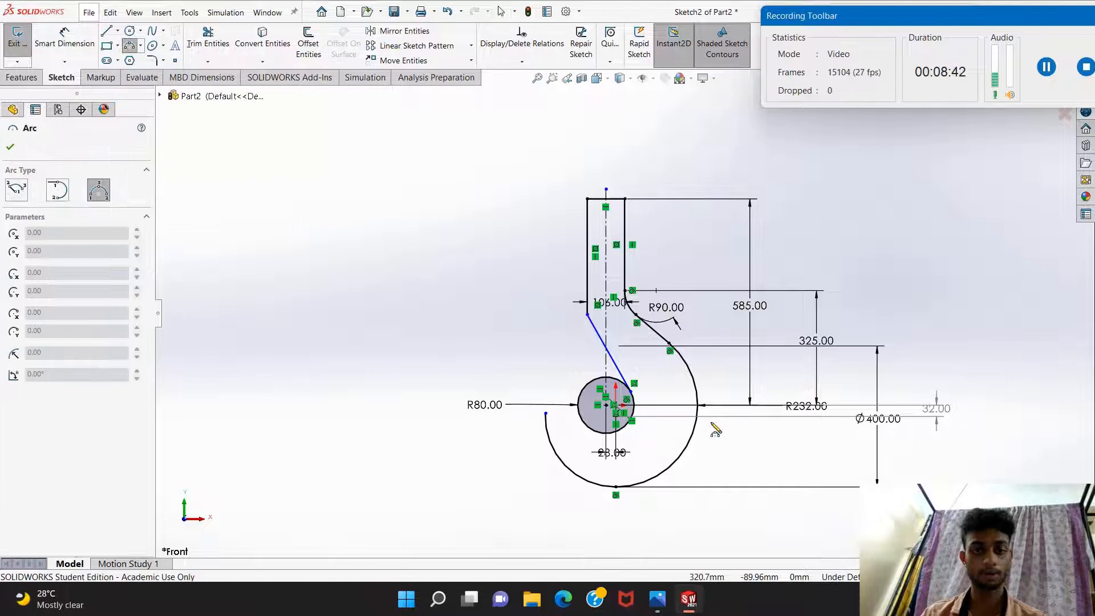
pyautogui.click(588, 314)
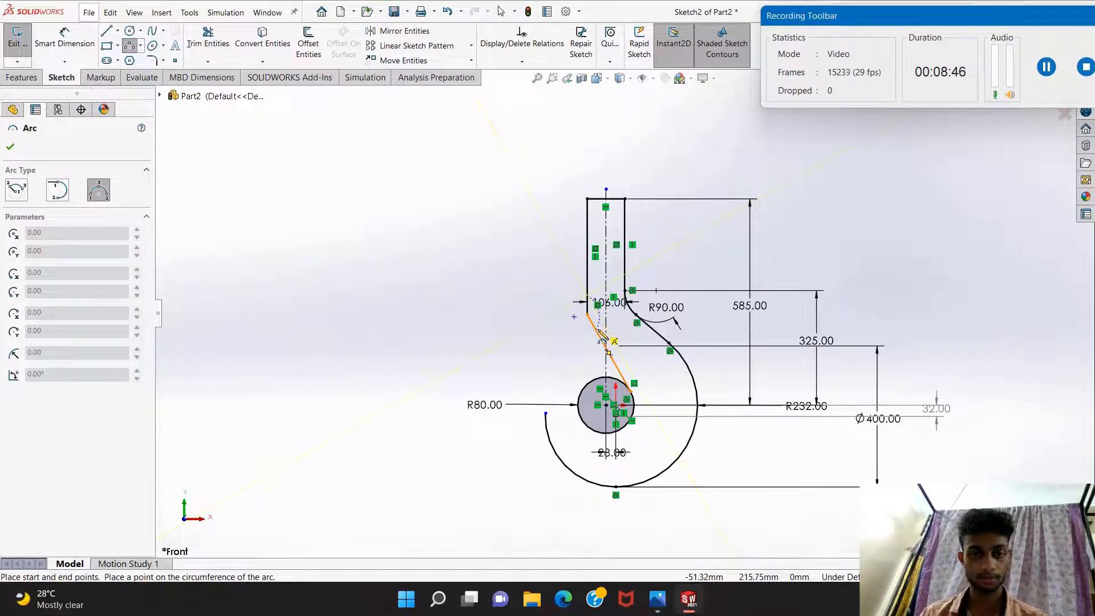
pyautogui.click(604, 340)
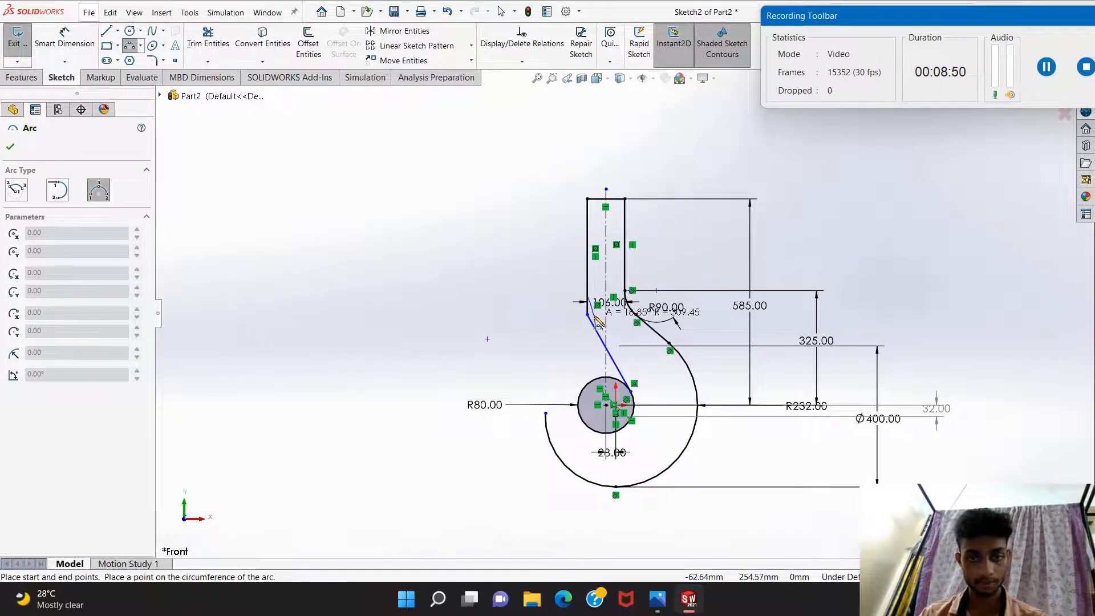
pyautogui.click(596, 322)
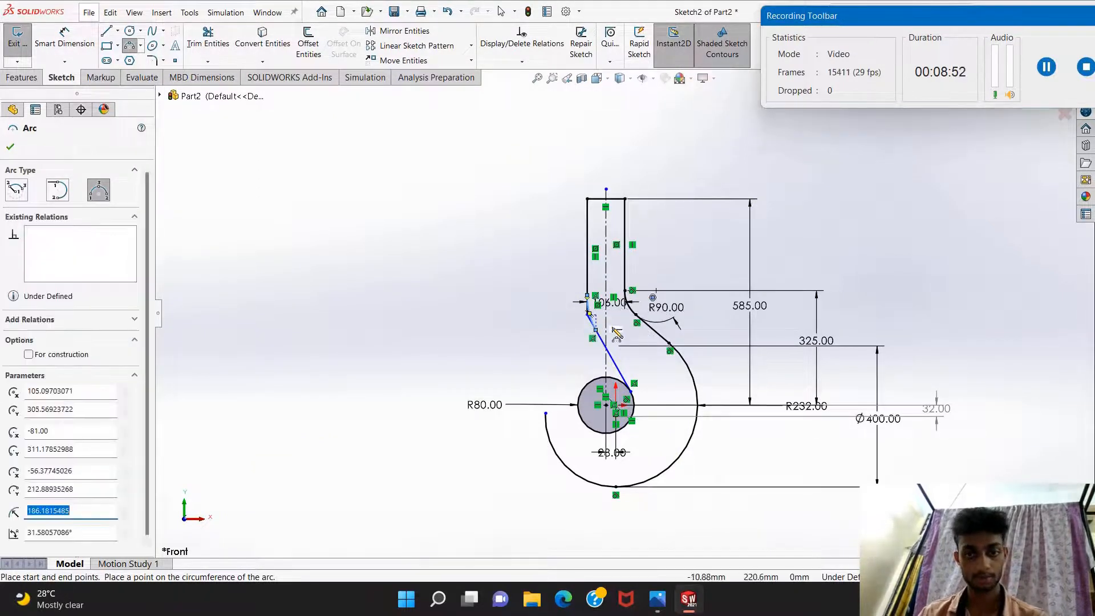
pyautogui.press('Escape')
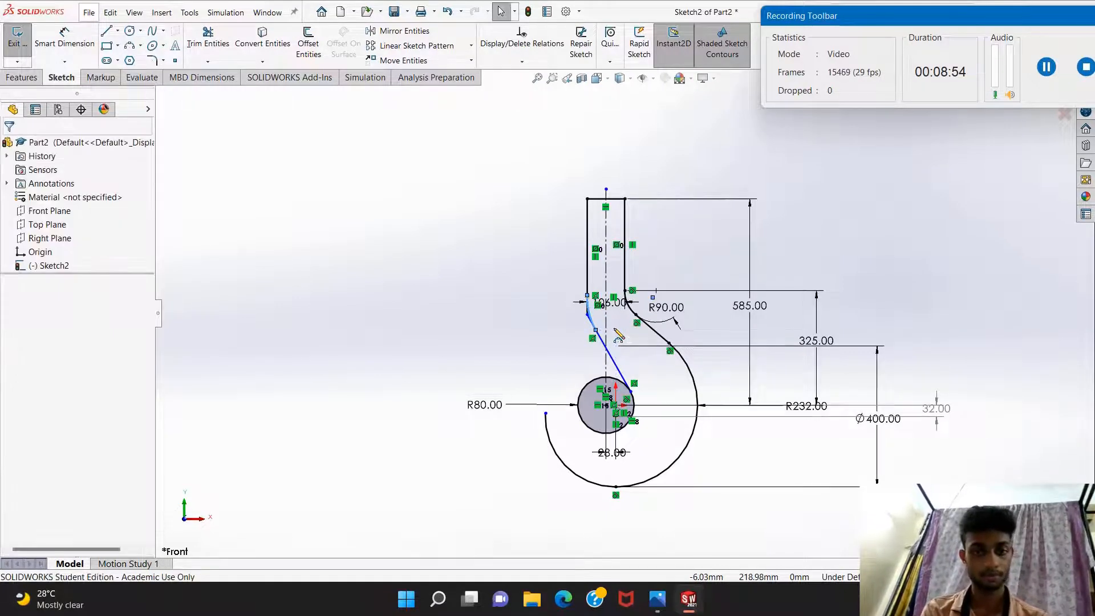
# Dimension the arc across the left shank corner with a radius of 240 mm.
pyautogui.scroll(-5, 615, 330)
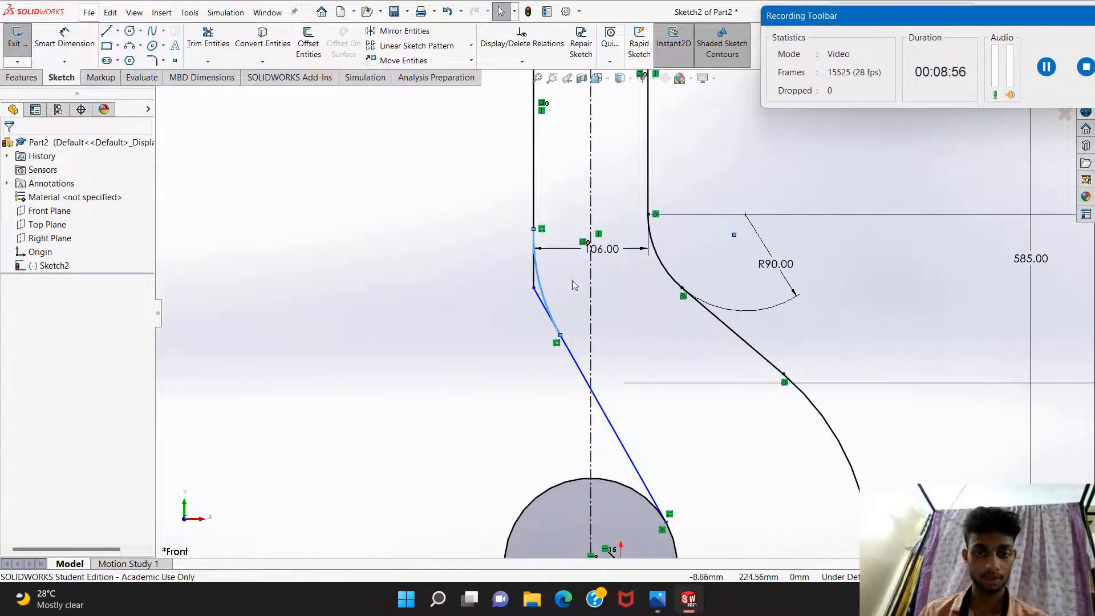
pyautogui.click(64, 38)
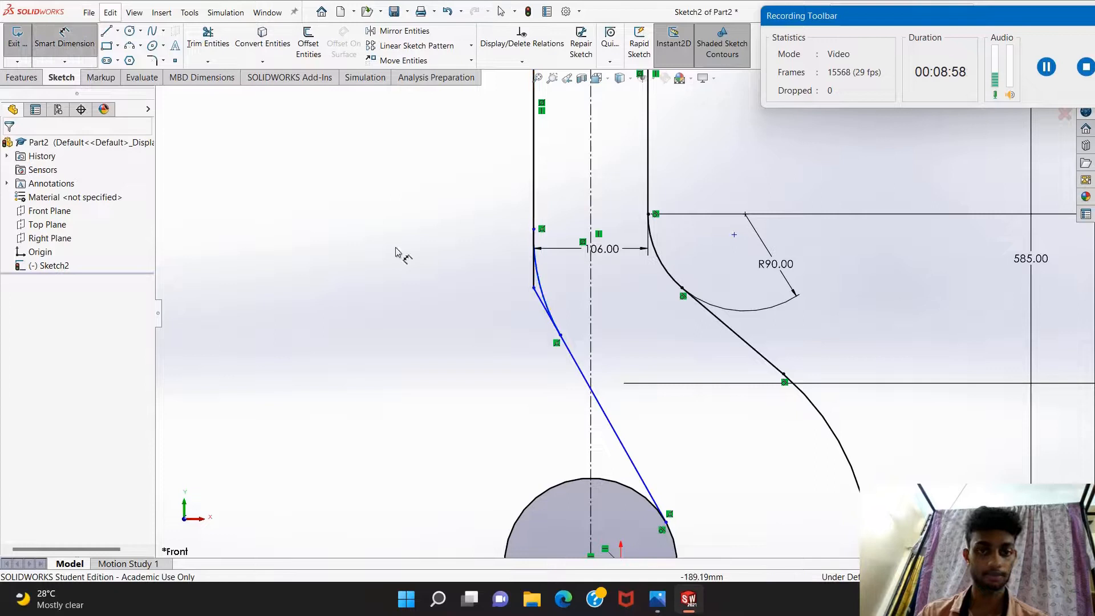
pyautogui.click(538, 284)
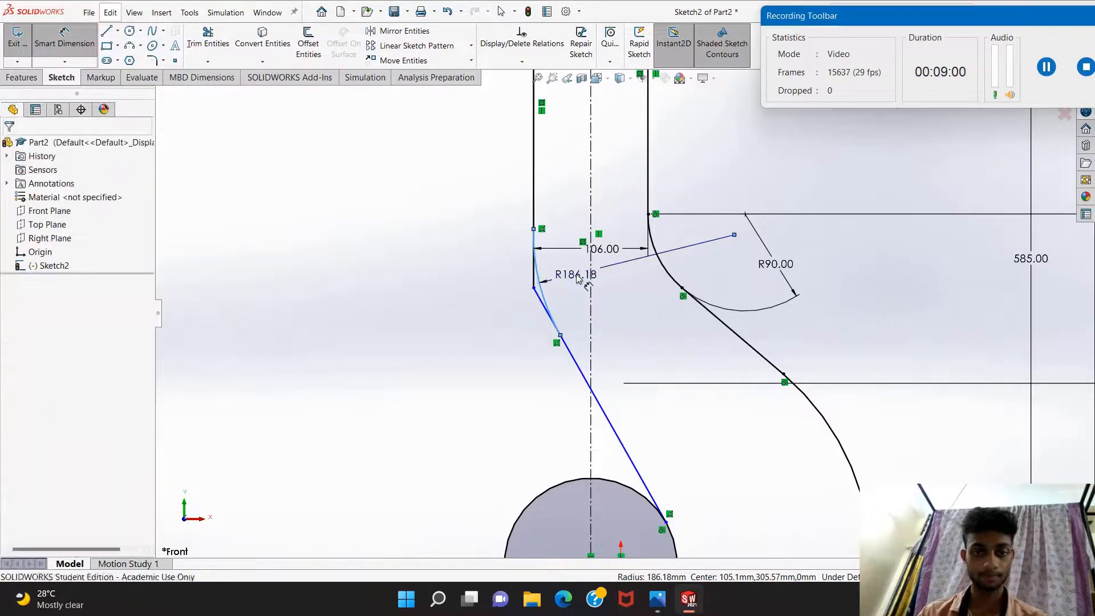
pyautogui.click(575, 277)
pyautogui.write('240')
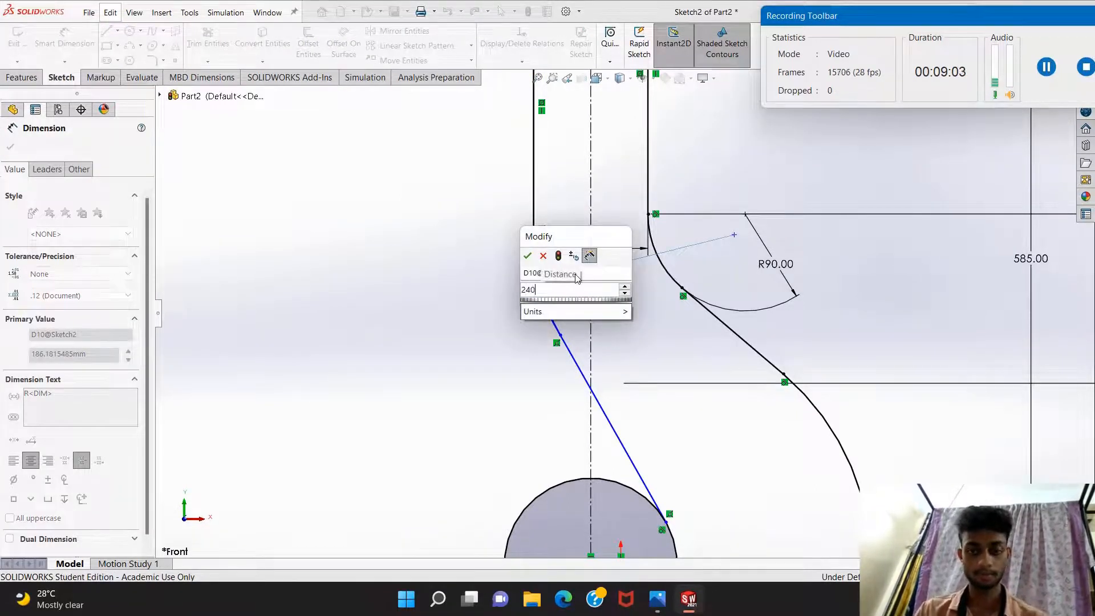
pyautogui.press('Return')
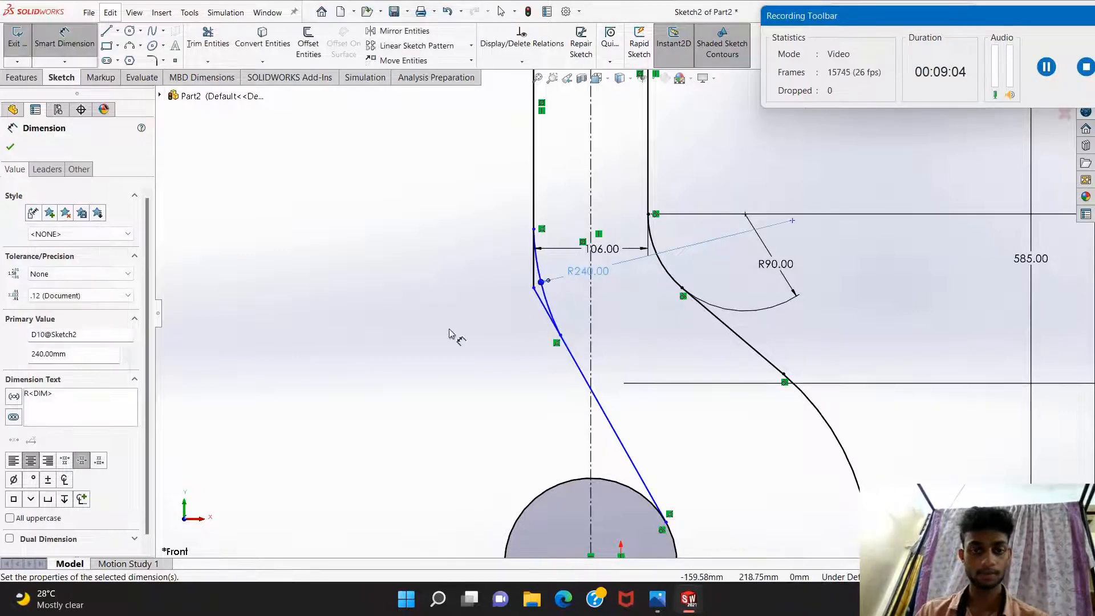
pyautogui.click(262, 131)
pyautogui.press('Escape')
pyautogui.press('f')
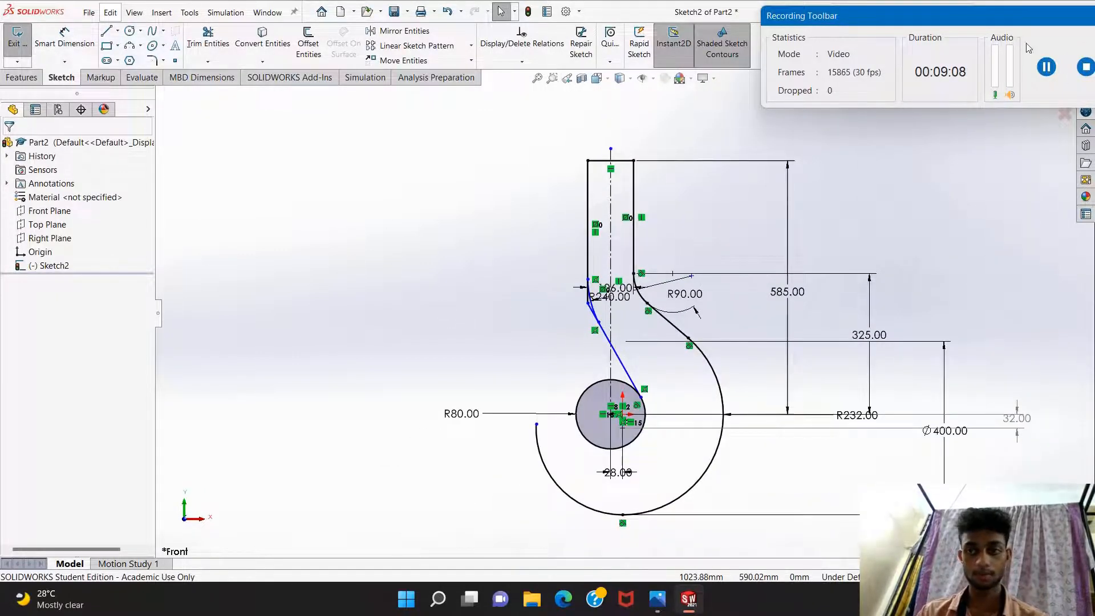
# Add a tangent relation between the inner slanted line and the inner circle.
pyautogui.click(617, 356)
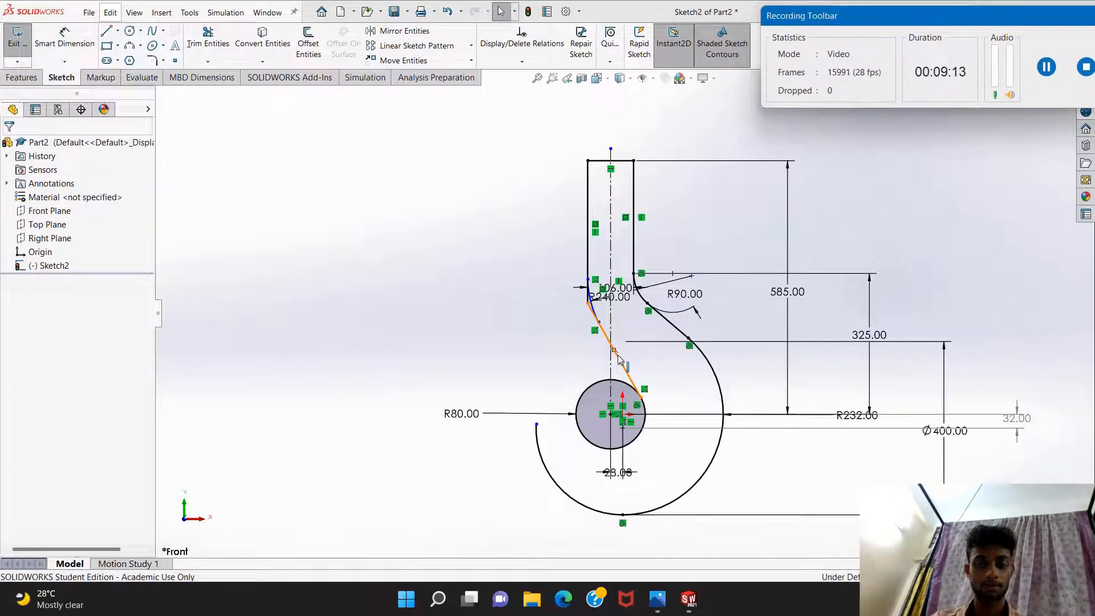
pyautogui.keyDown('ctrl'); pyautogui.click(645, 407); pyautogui.keyUp('ctrl')
pyautogui.click(31, 349)
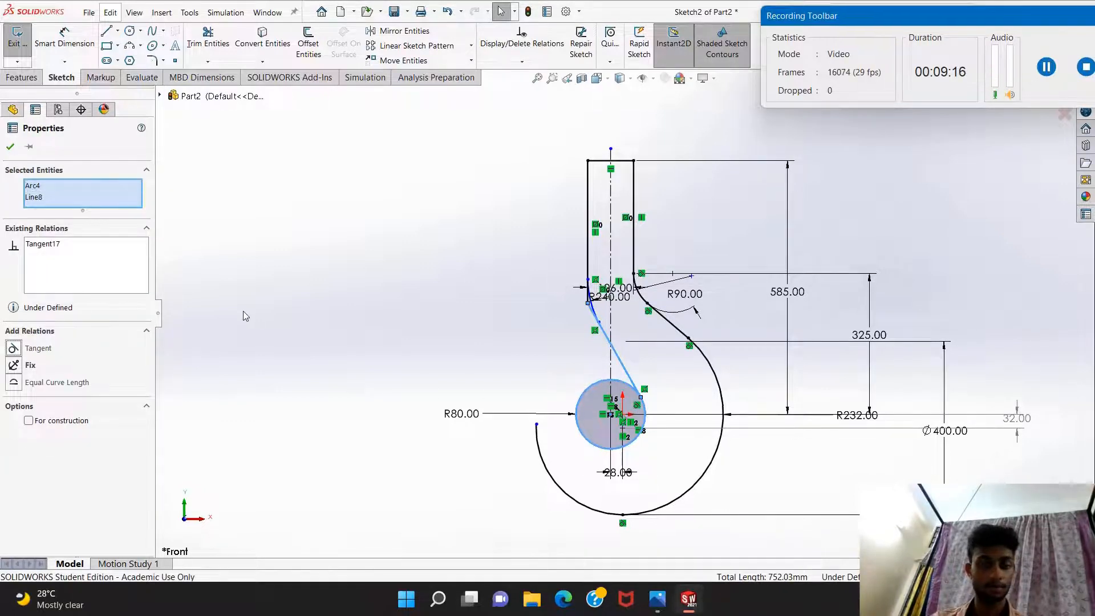
pyautogui.click(316, 294)
pyautogui.scroll(3, 598, 320)
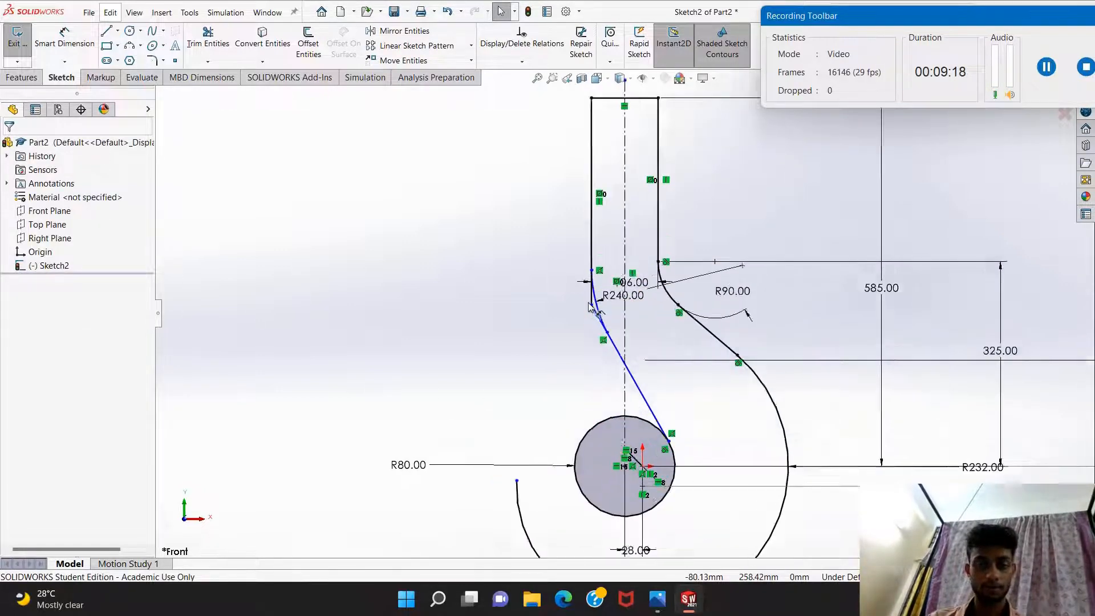
pyautogui.scroll(-4, 590, 305)
pyautogui.scroll(-2, 590, 305)
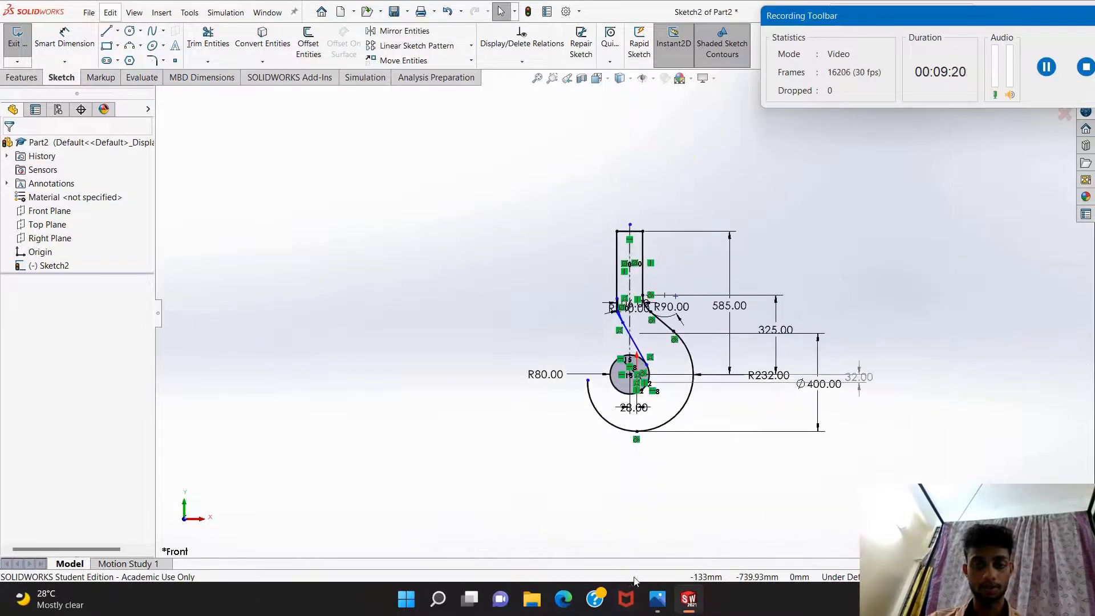
# Check the hook tip dimensions on the crane hook drawing in Photos and return to the SOLIDWORKS sketch.
pyautogui.click(657, 599)
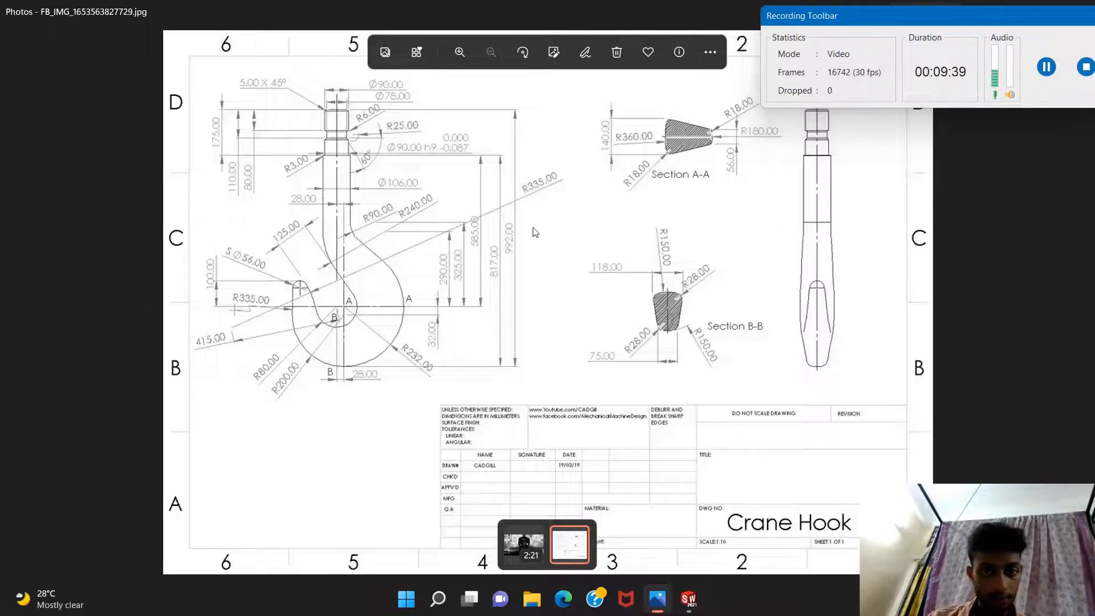
pyautogui.click(697, 600)
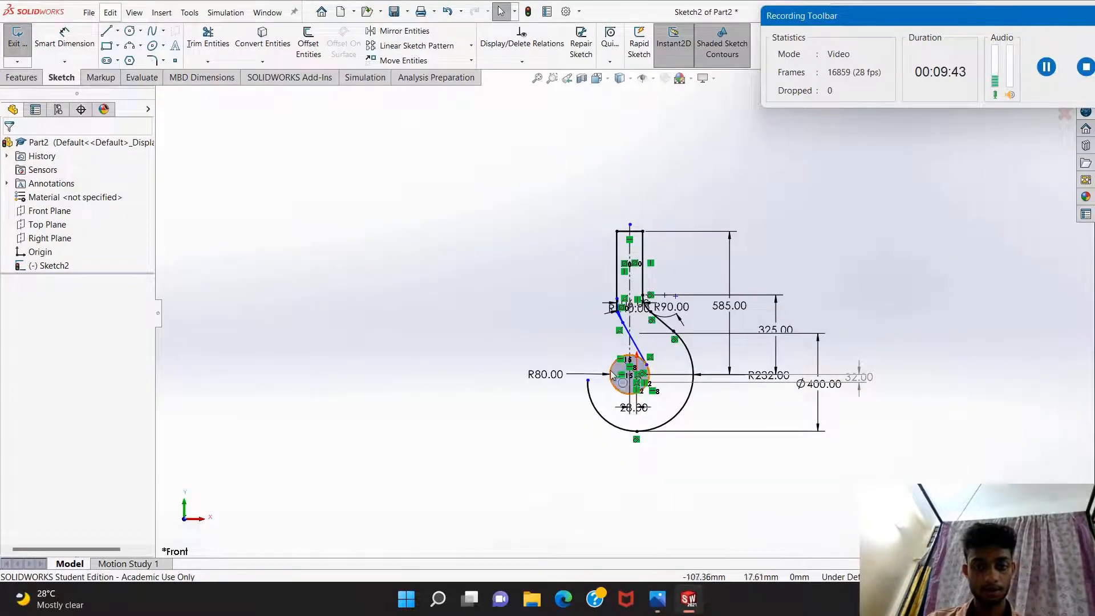
pyautogui.click(658, 599)
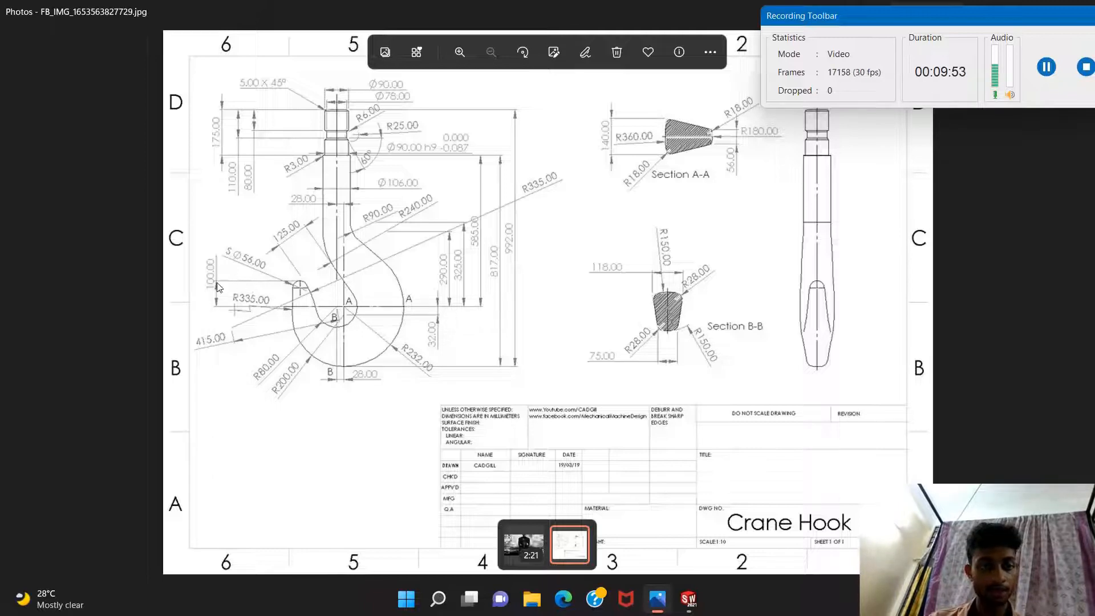
pyautogui.click(690, 599)
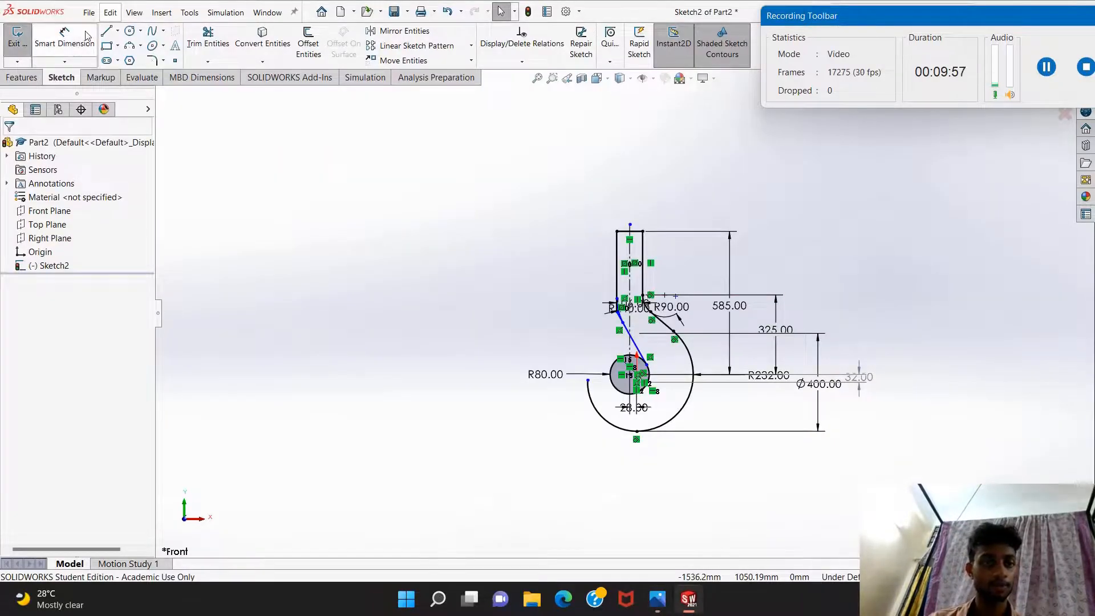
# Draw a horizontal centerline about 471 mm long beside the hook, above the open end of the outer curve.
pyautogui.click(107, 32)
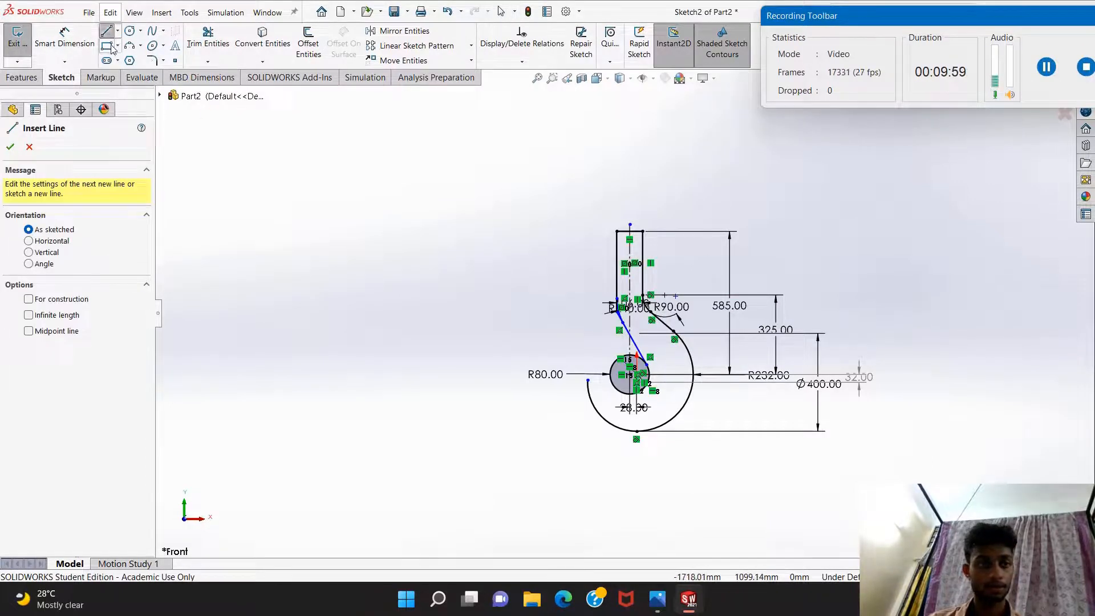
pyautogui.click(118, 31)
pyautogui.click(126, 60)
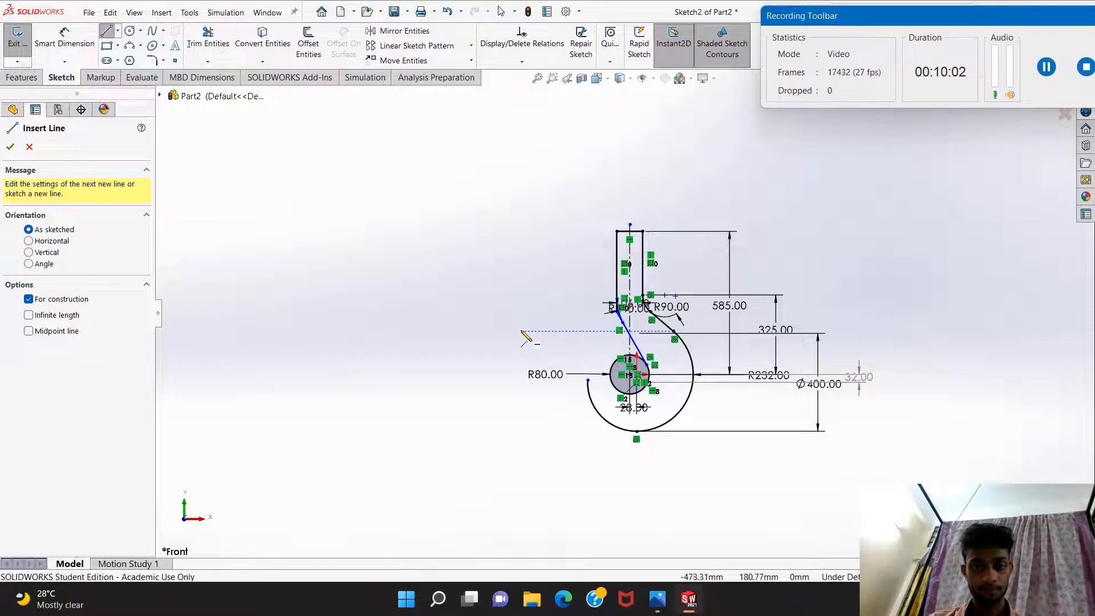
pyautogui.click(496, 331)
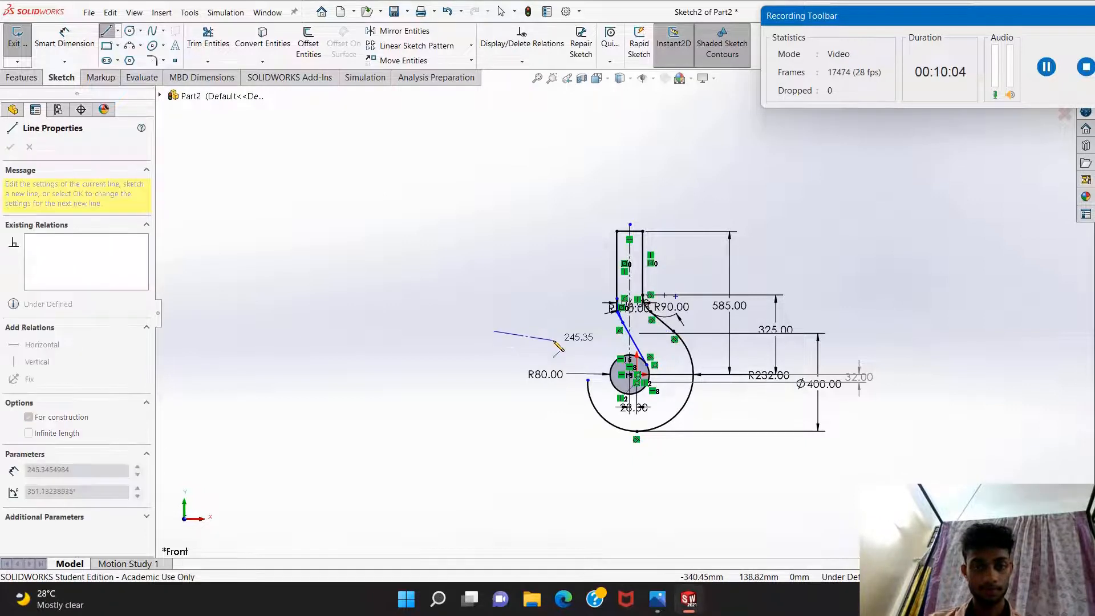
pyautogui.click(616, 331)
# Try to dimension the horizontal centerline's height above the origin, and undo the dimension and the line.
pyautogui.click(80, 46)
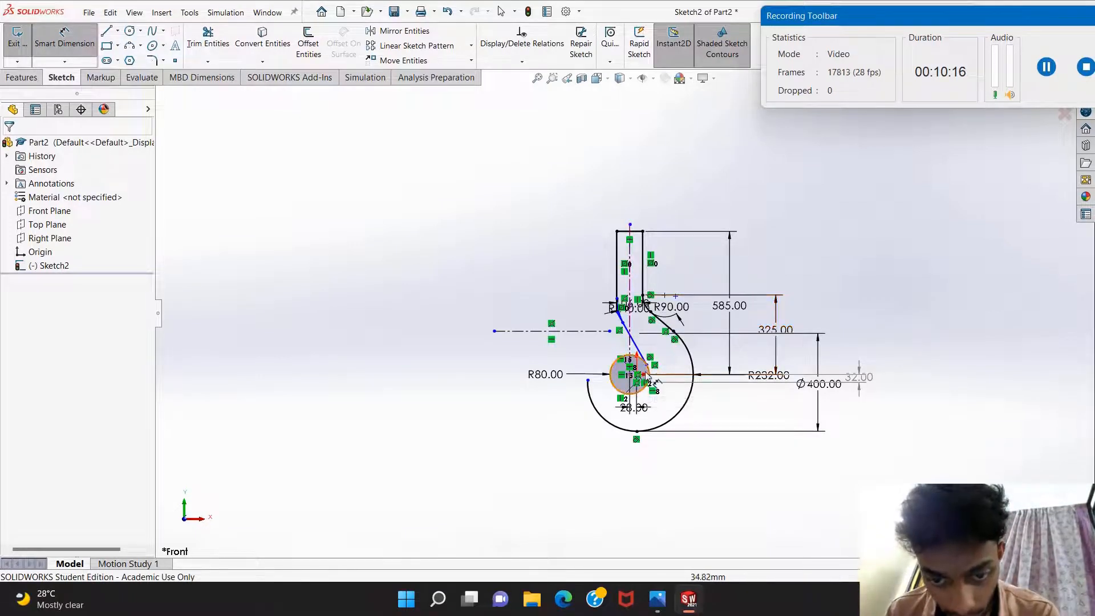
pyautogui.scroll(-5, 645, 375)
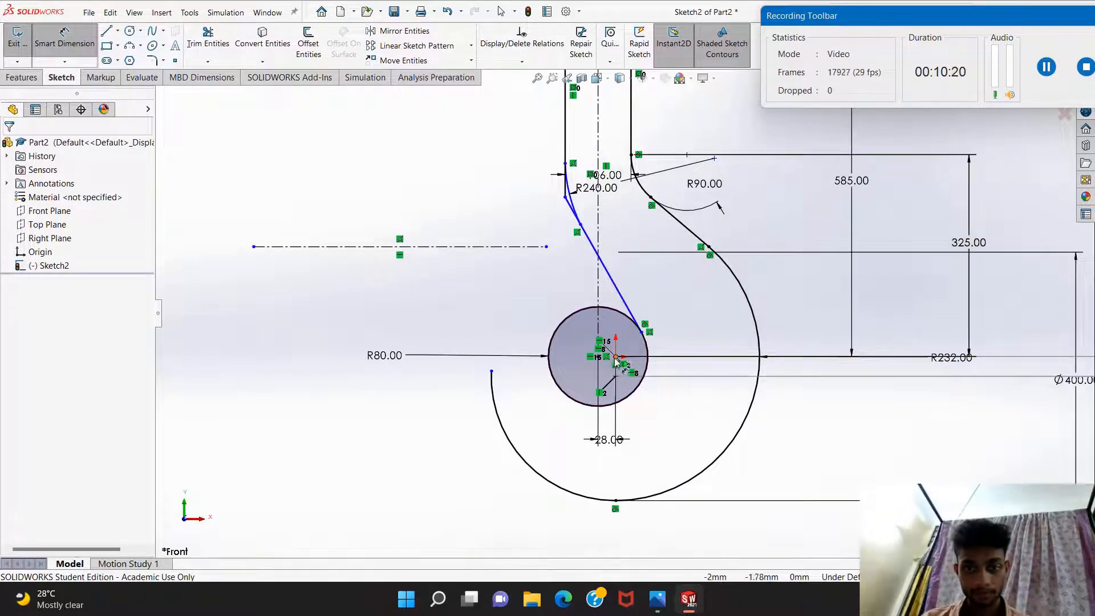
pyautogui.click(615, 357)
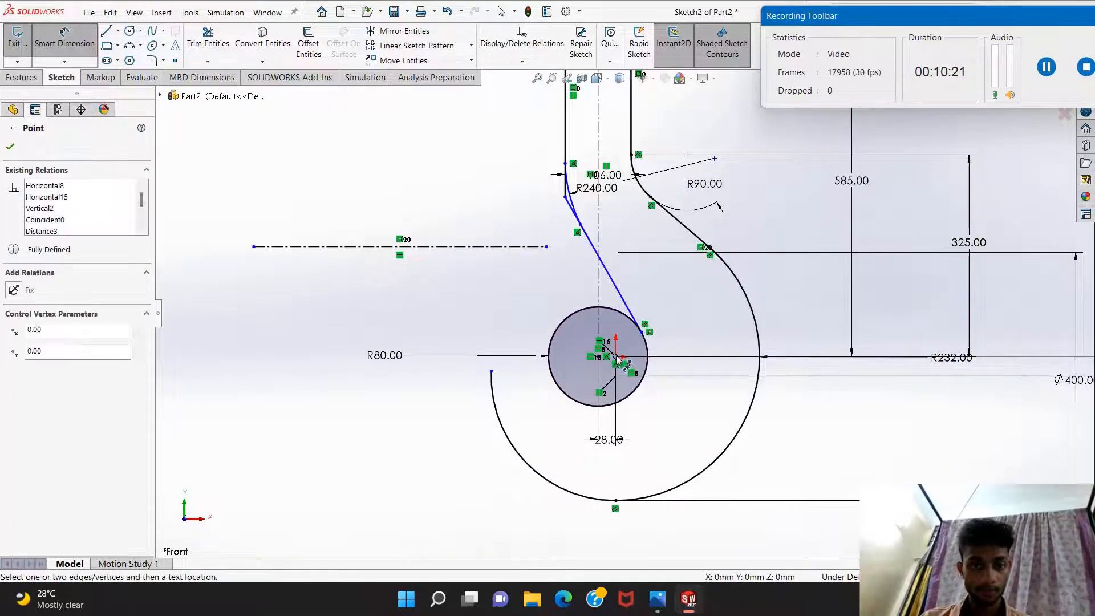
pyautogui.click(528, 247)
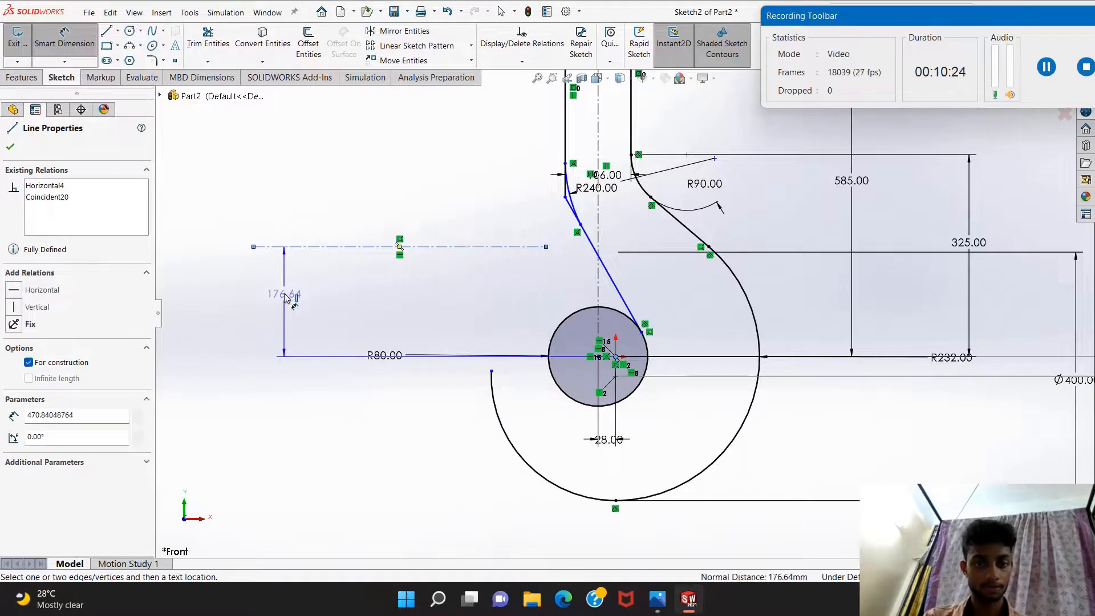
pyautogui.click(286, 308)
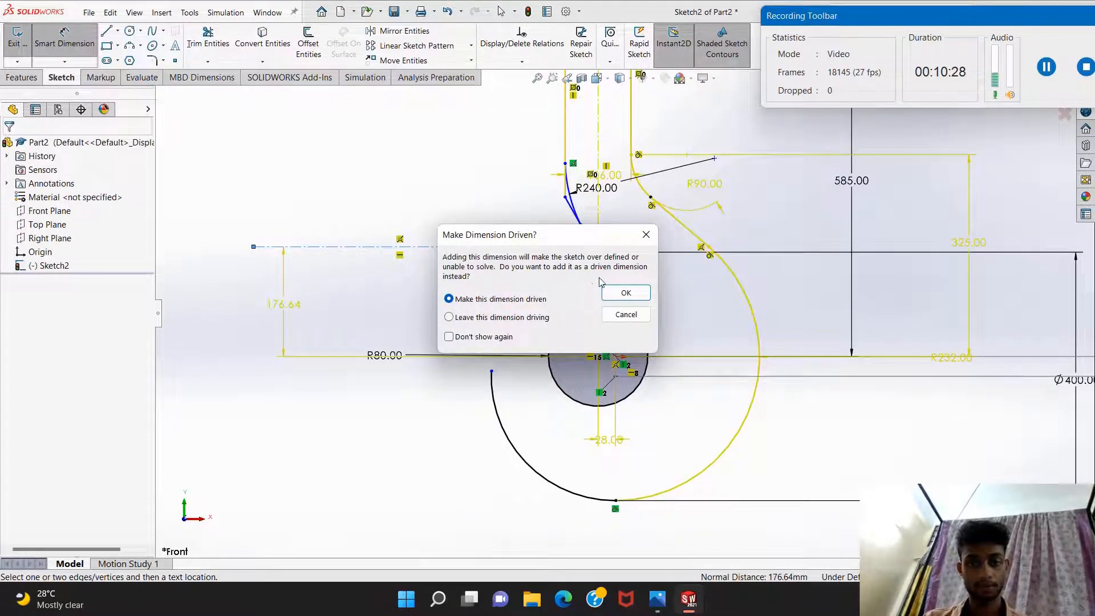
pyautogui.click(625, 292)
pyautogui.hotkey('ctrl', 'z')
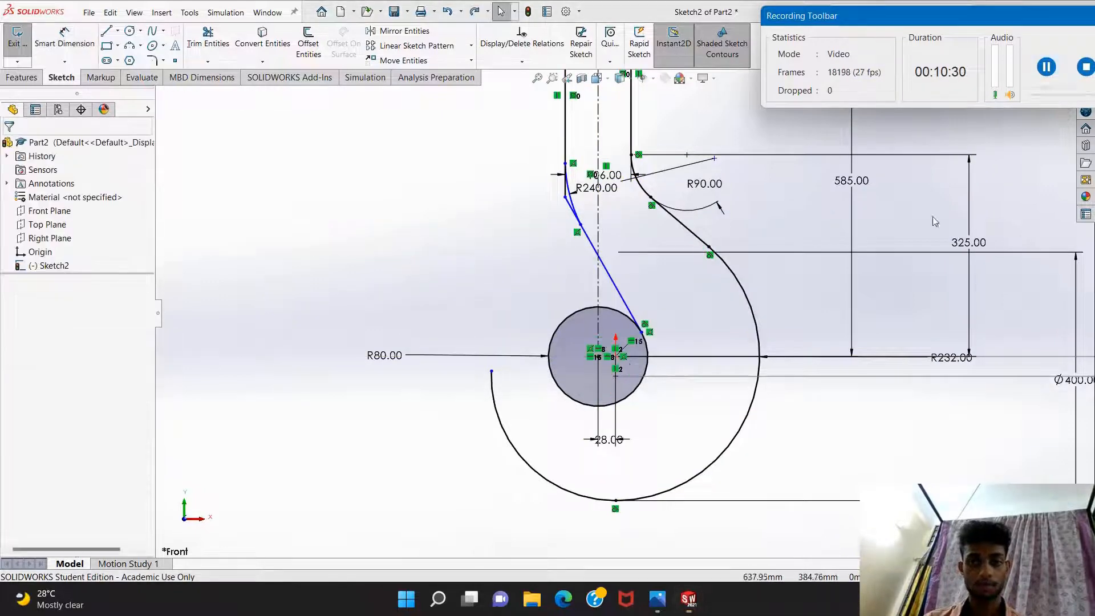
# Draw a free horizontal centerline about 286 mm long to the left of the inner slanted line, above the inner circle.
pyautogui.click(118, 32)
pyautogui.click(137, 60)
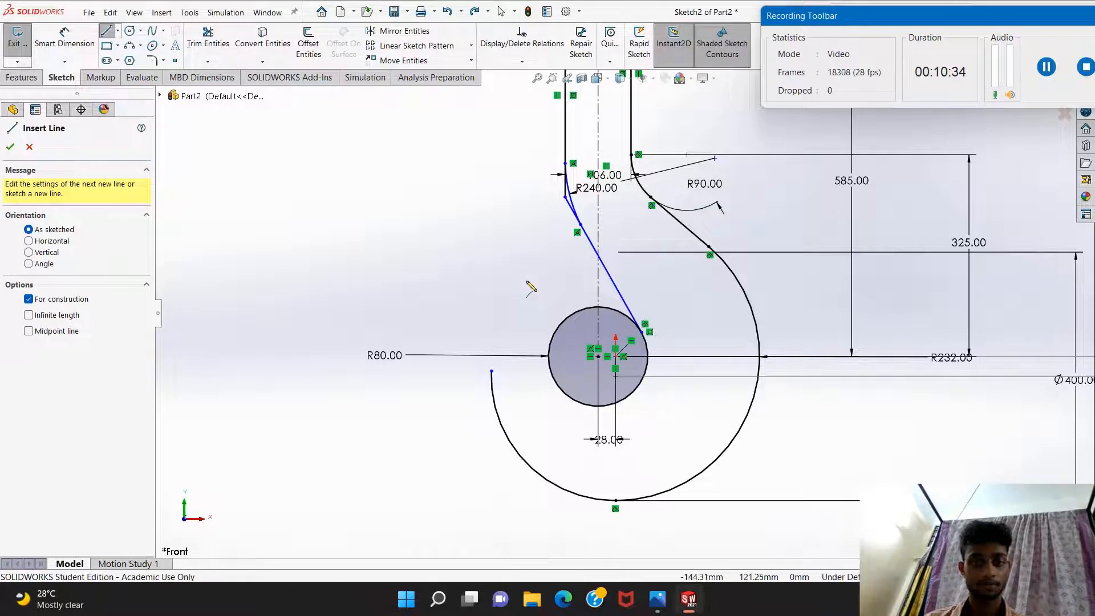
pyautogui.click(551, 275)
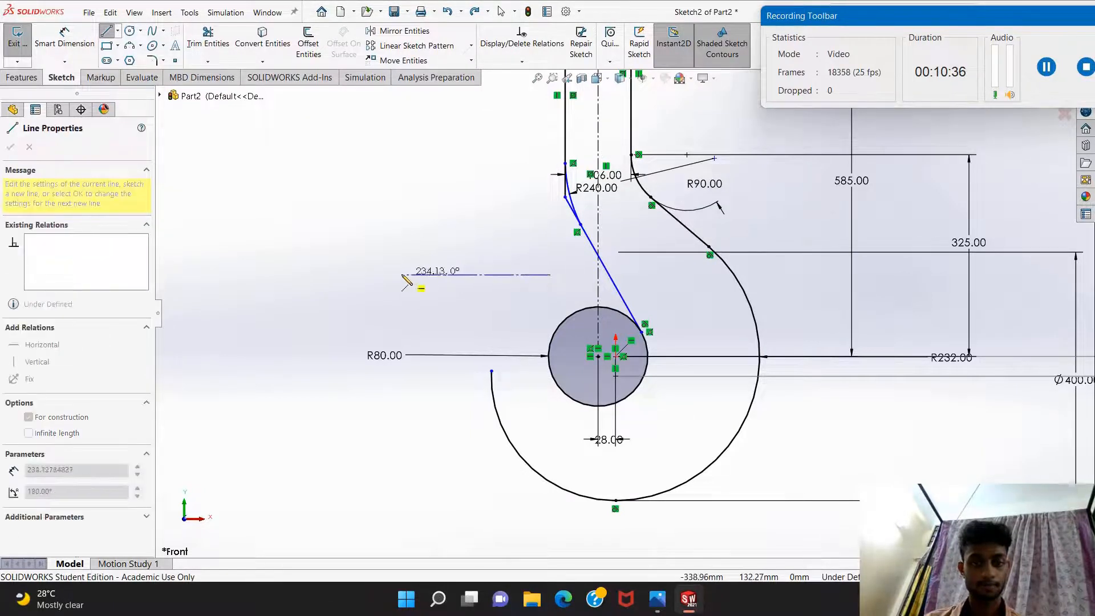
pyautogui.doubleClick(374, 275)
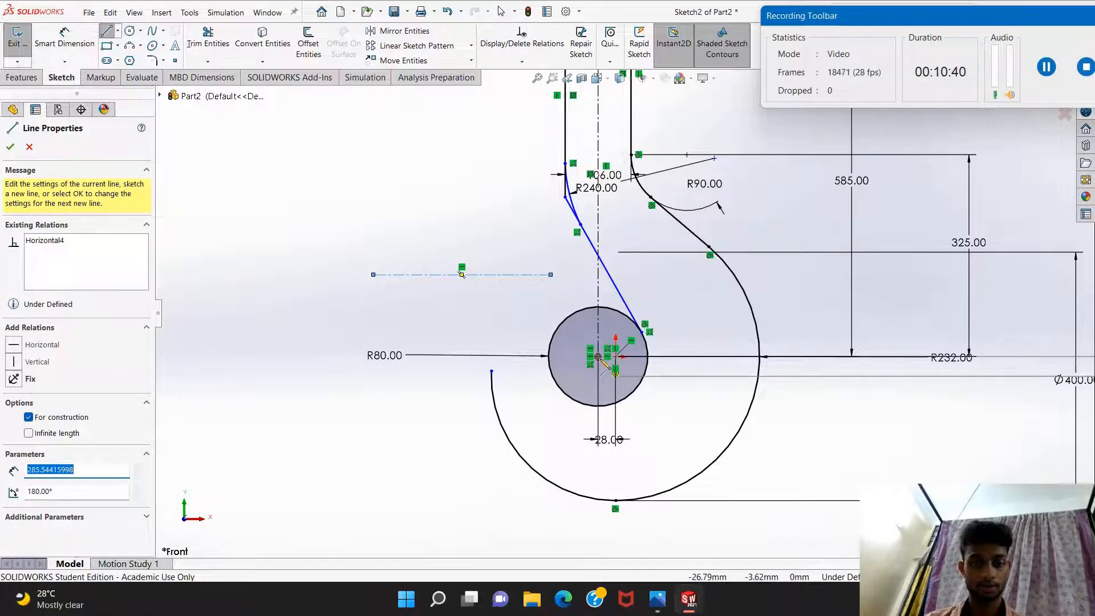
# Dimension the horizontal centerline 100 mm above the origin.
pyautogui.click(67, 40)
pyautogui.click(614, 354)
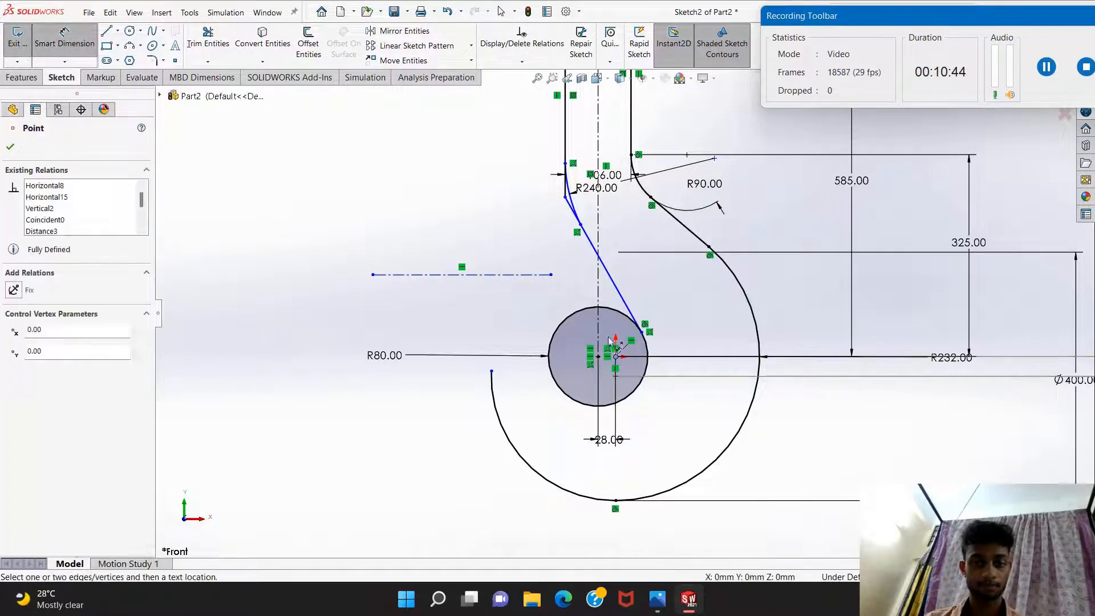
pyautogui.click(543, 279)
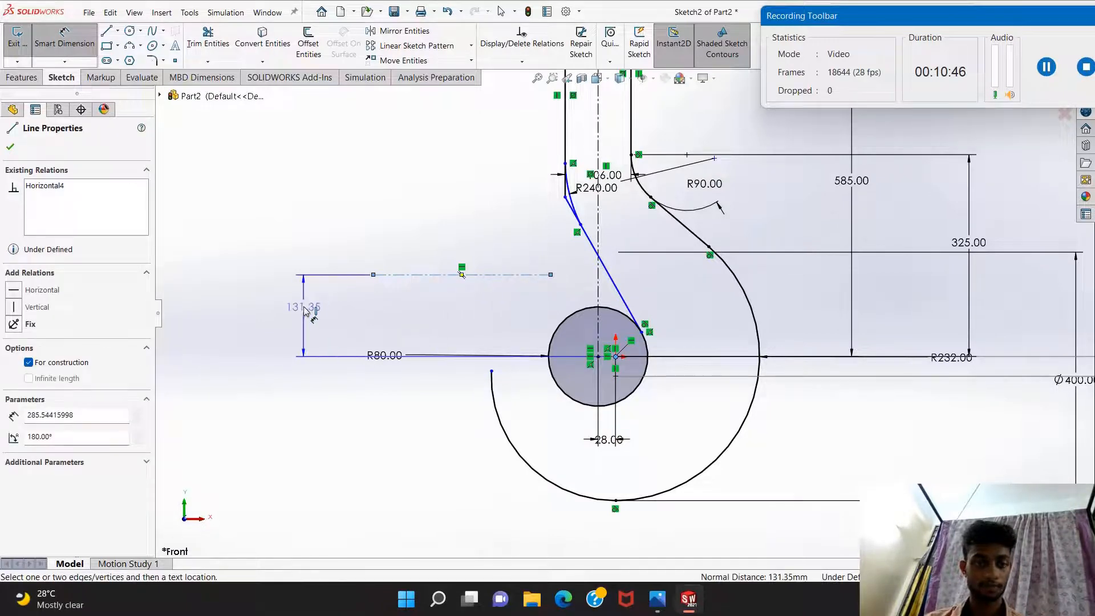
pyautogui.click(301, 317)
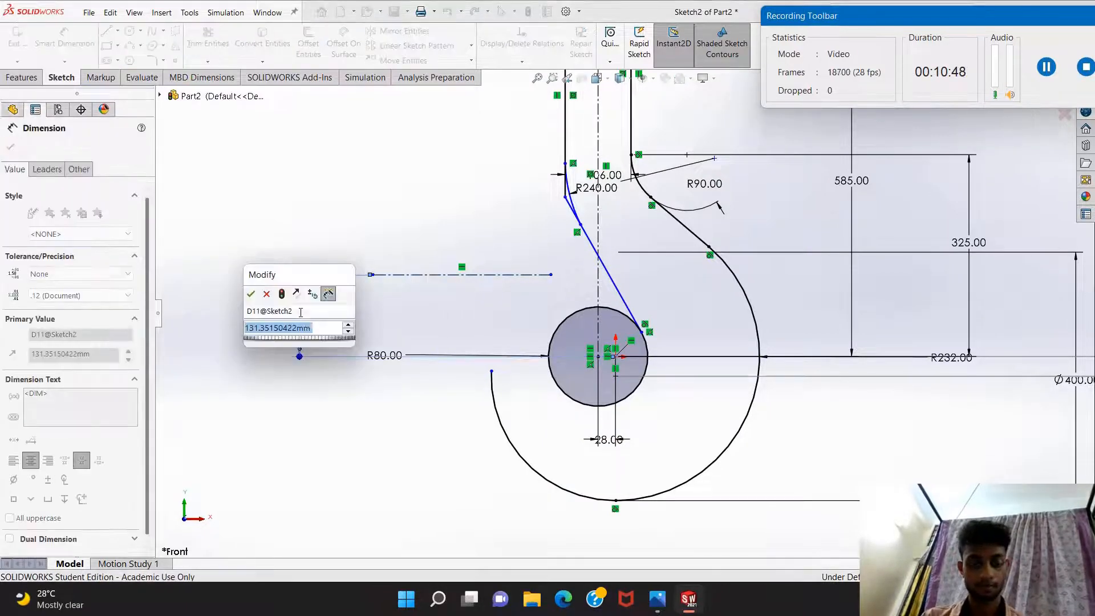
pyautogui.write('100')
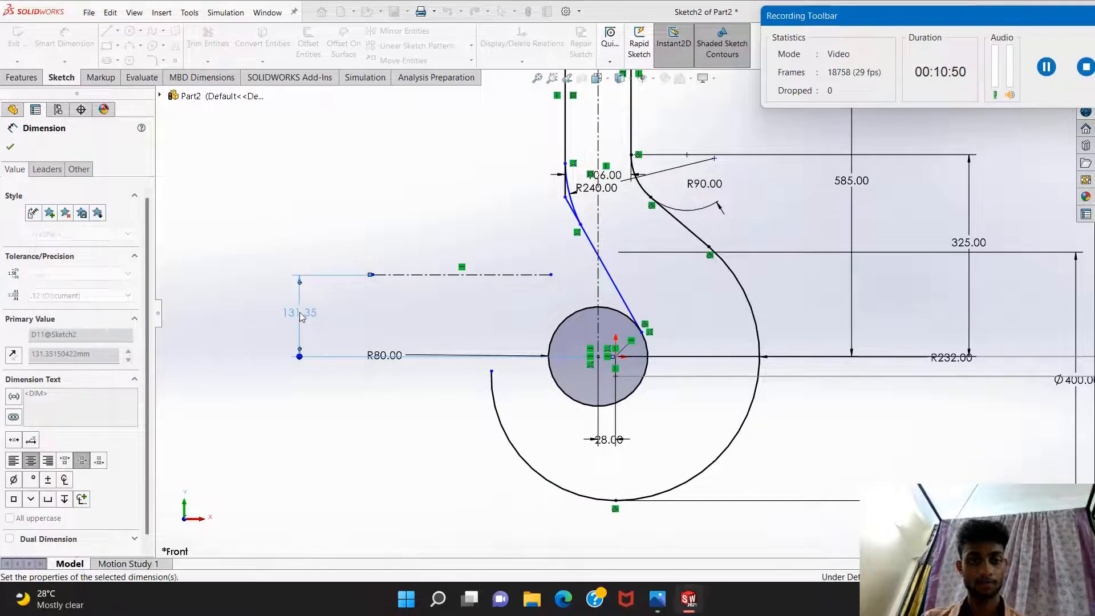
pyautogui.press('Return')
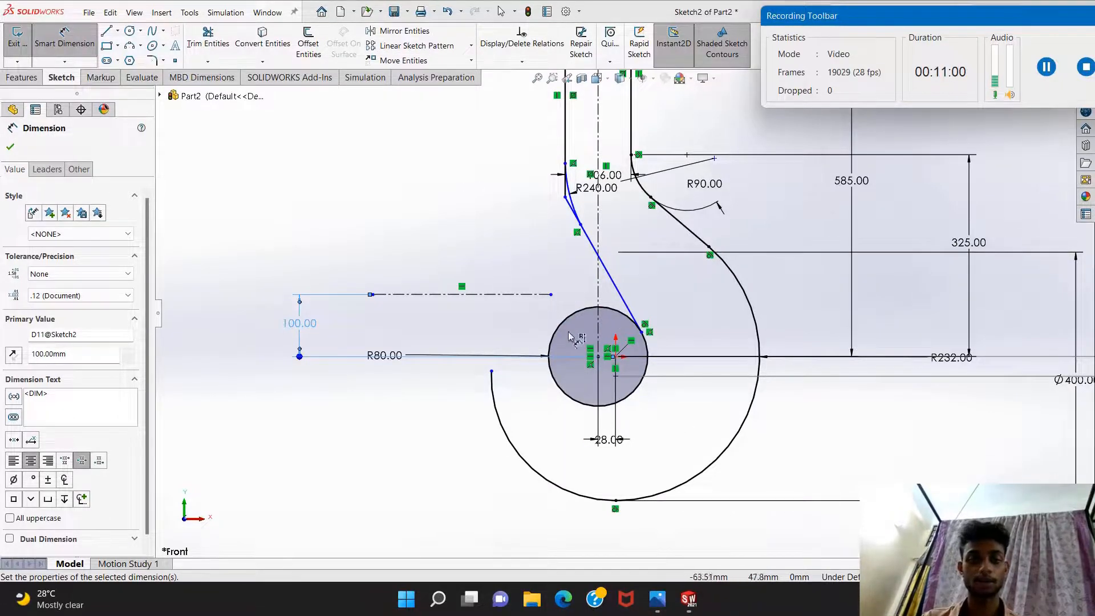
pyautogui.click(1036, 75)
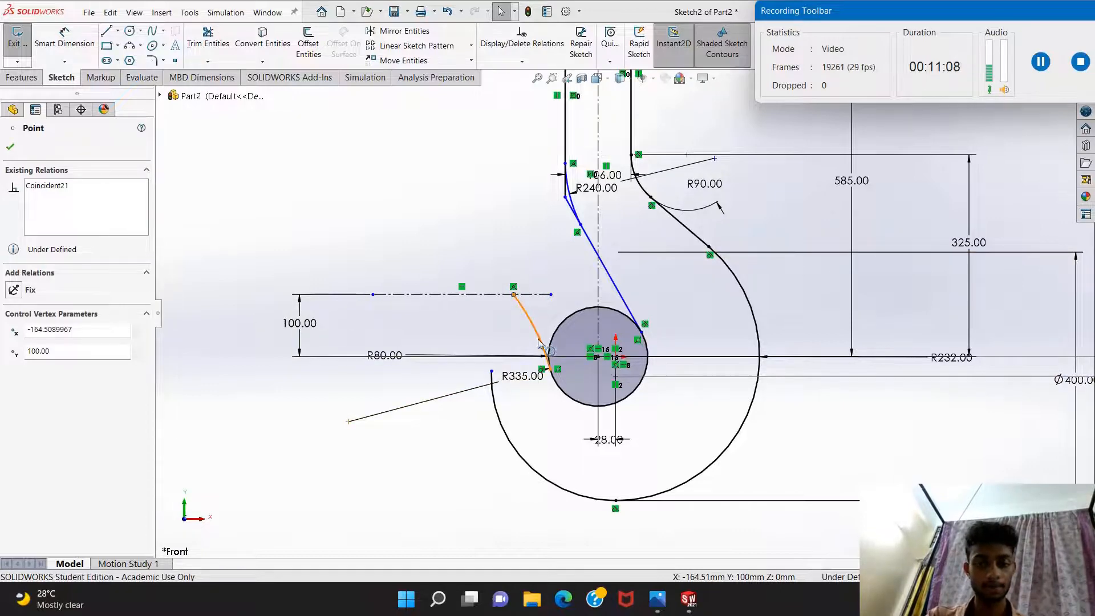
# Recheck the drawing in Photos, return to the sketch, and stretch the horizontal centerline's right end to about 46 mm left of the origin.
pyautogui.click(652, 601)
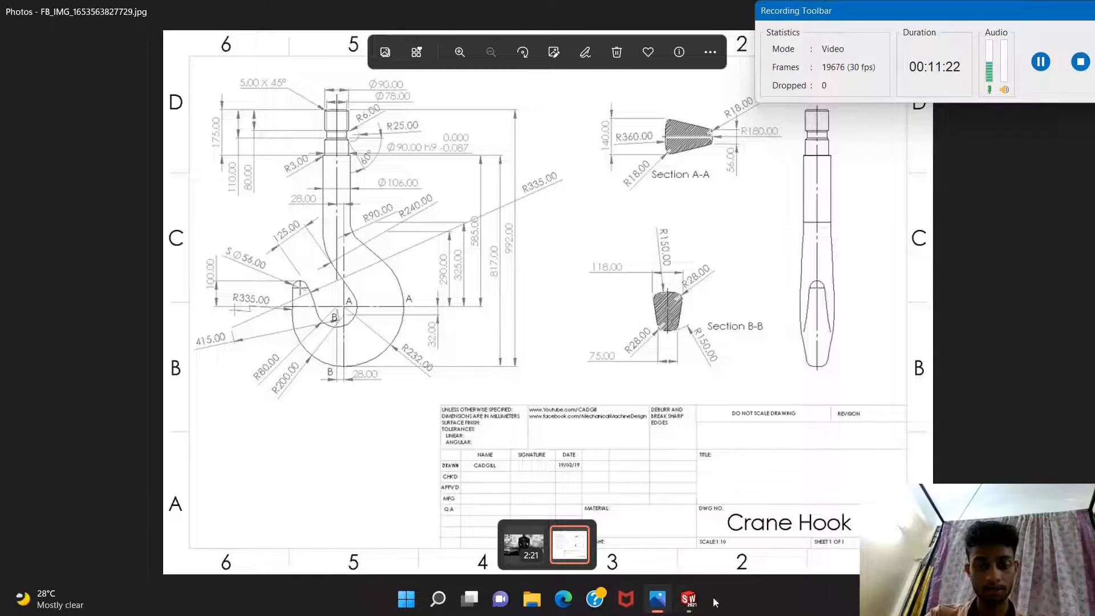
pyautogui.click(694, 597)
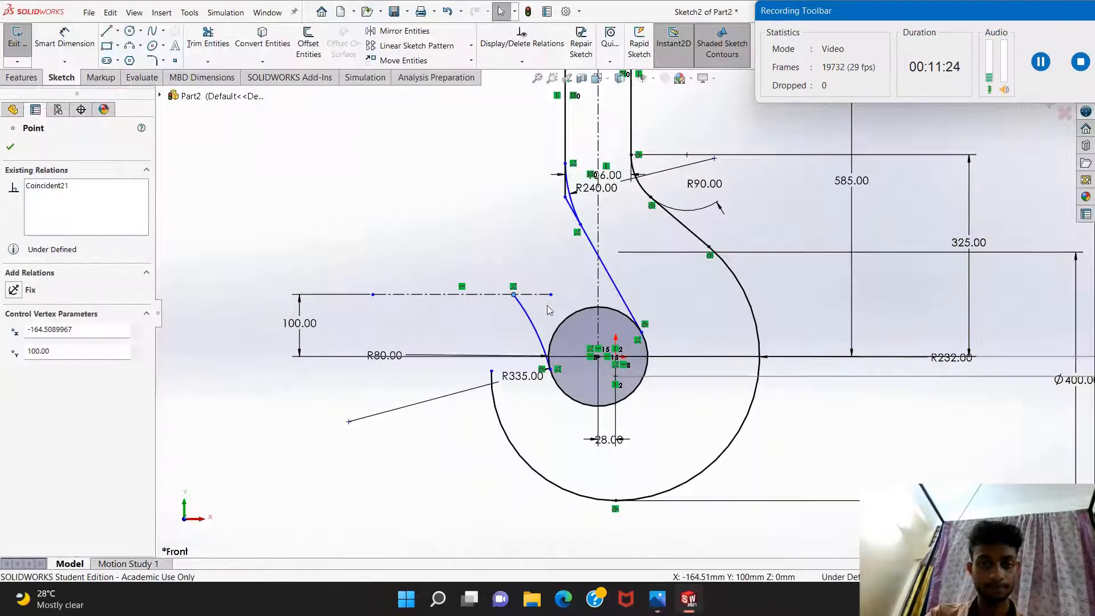
pyautogui.moveTo(550, 295); pyautogui.dragTo(588, 295)
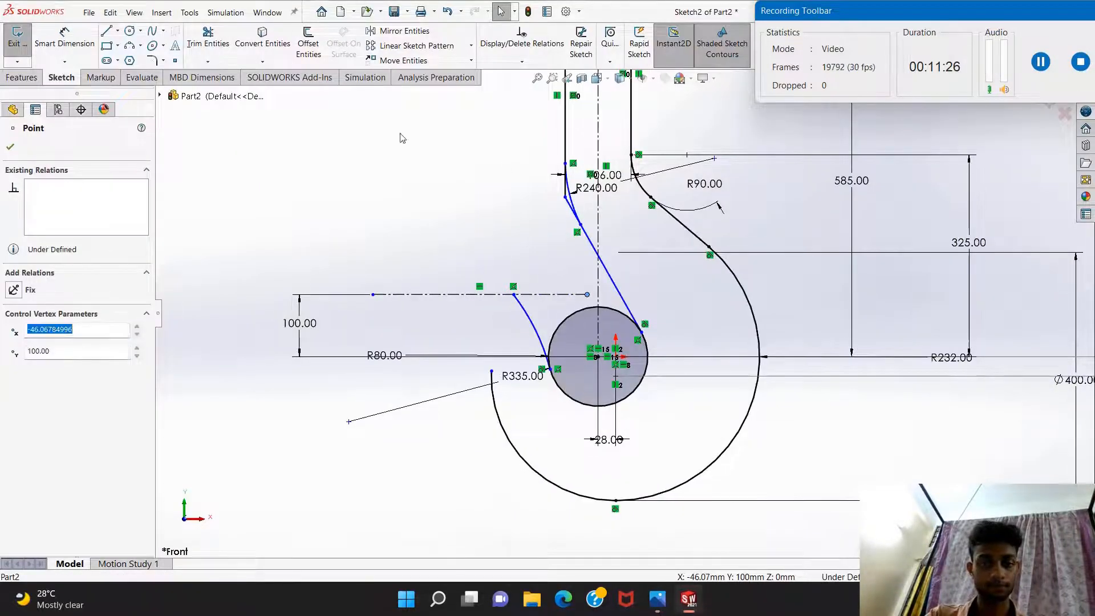
# Draw a circle of about 29 mm radius beside the upper end of the R335 arc and move it just below the horizontal centerline.
pyautogui.click(130, 31)
pyautogui.click(498, 302)
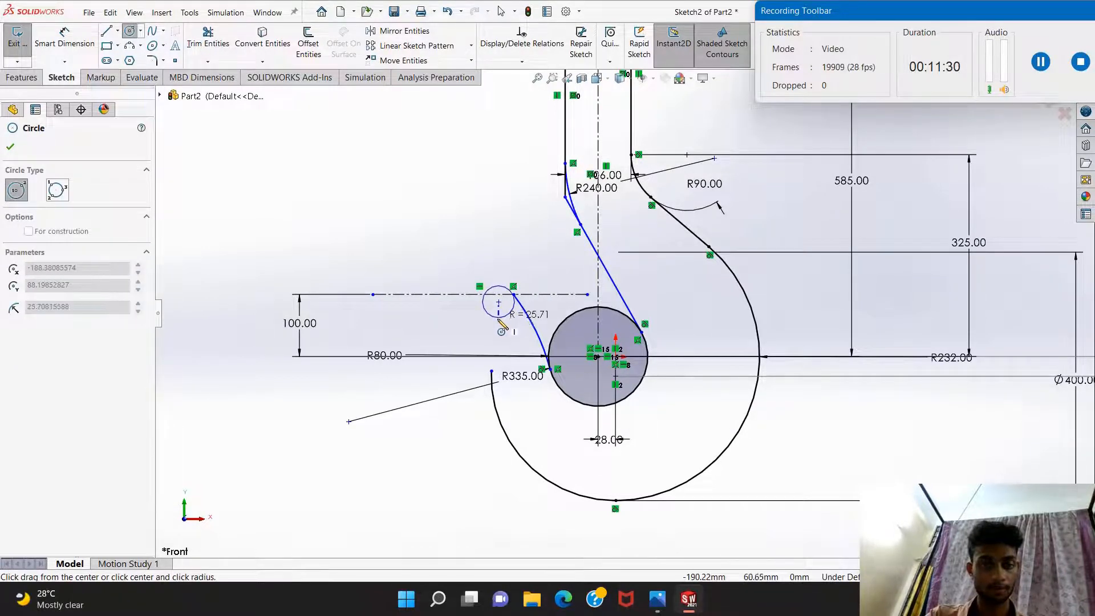
pyautogui.click(499, 321)
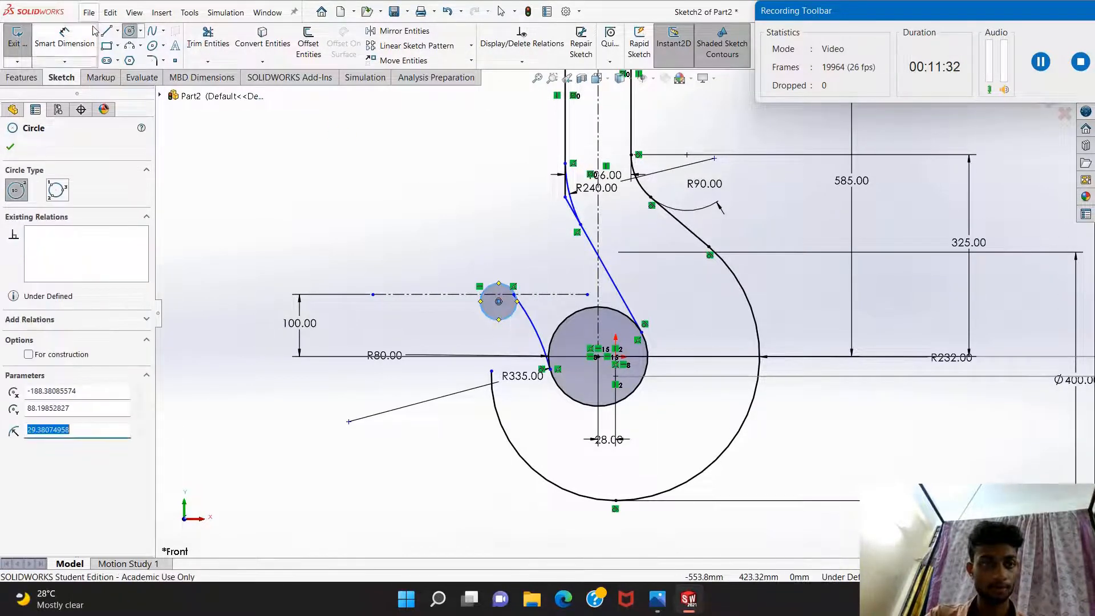
pyautogui.click(129, 35)
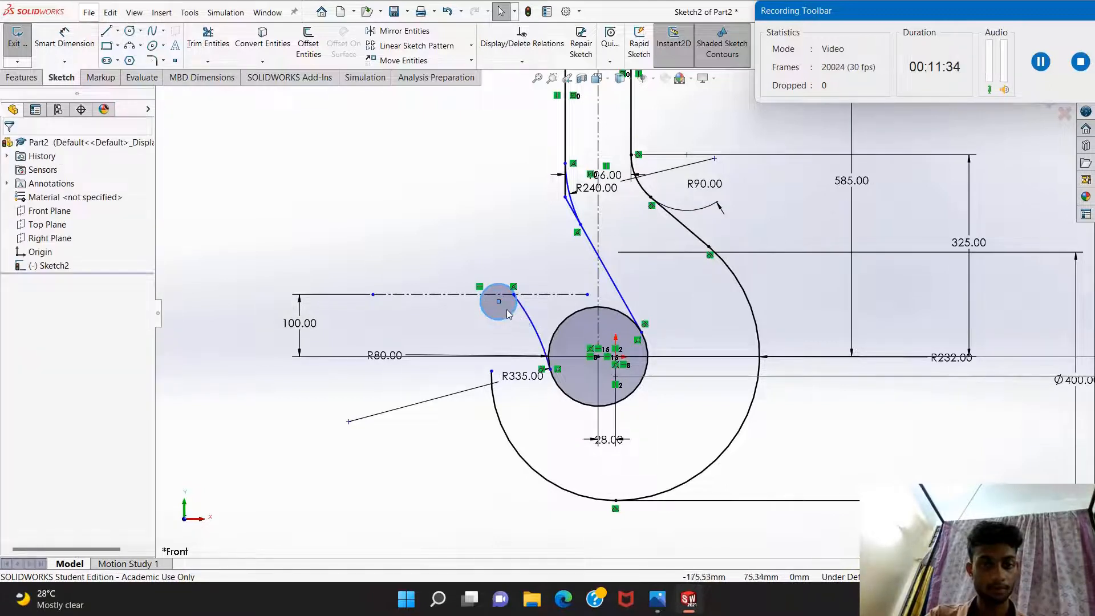
pyautogui.moveTo(498, 301); pyautogui.dragTo(498, 313)
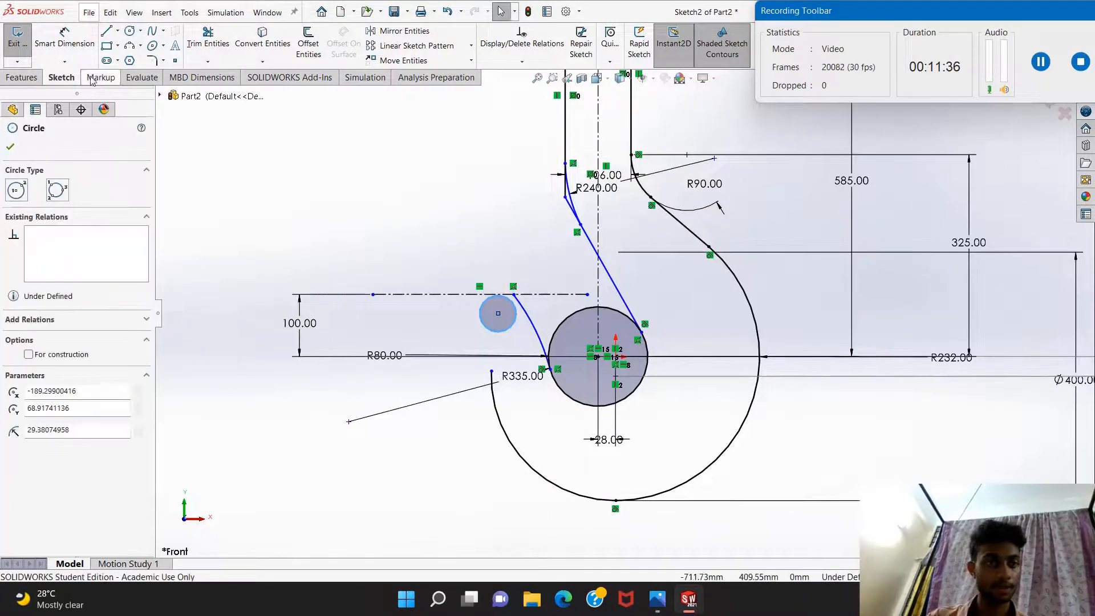
# Make the small circle tangent to the horizontal centerline.
pyautogui.click(399, 295)
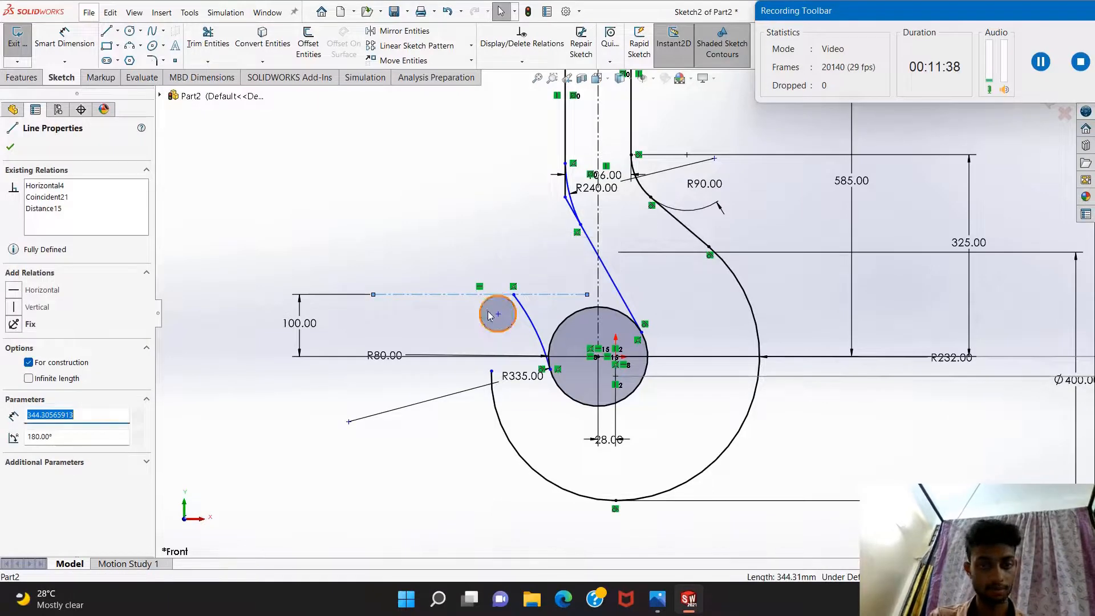
pyautogui.keyDown('ctrl'); pyautogui.click(481, 318); pyautogui.keyUp('ctrl')
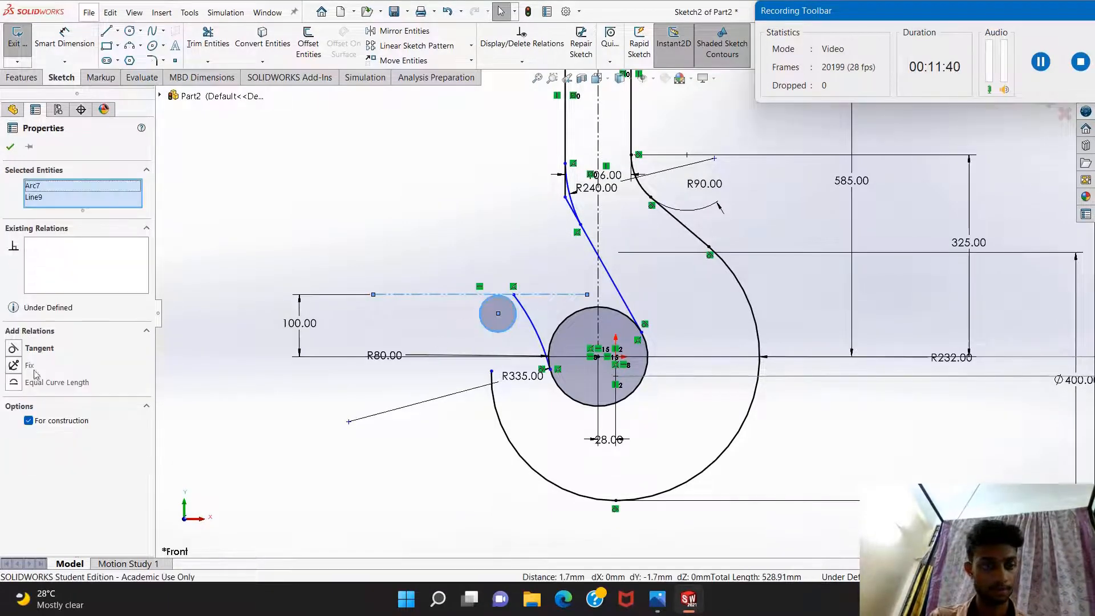
pyautogui.click(42, 348)
pyautogui.click(302, 261)
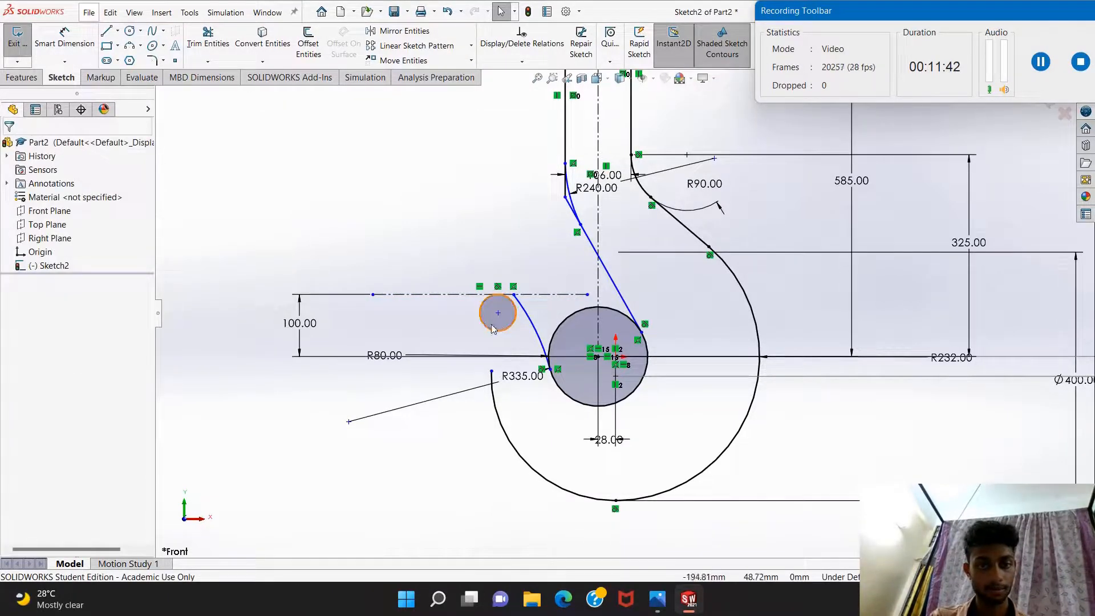
# Dimension the small circle's diameter as 56 mm.
pyautogui.click(64, 43)
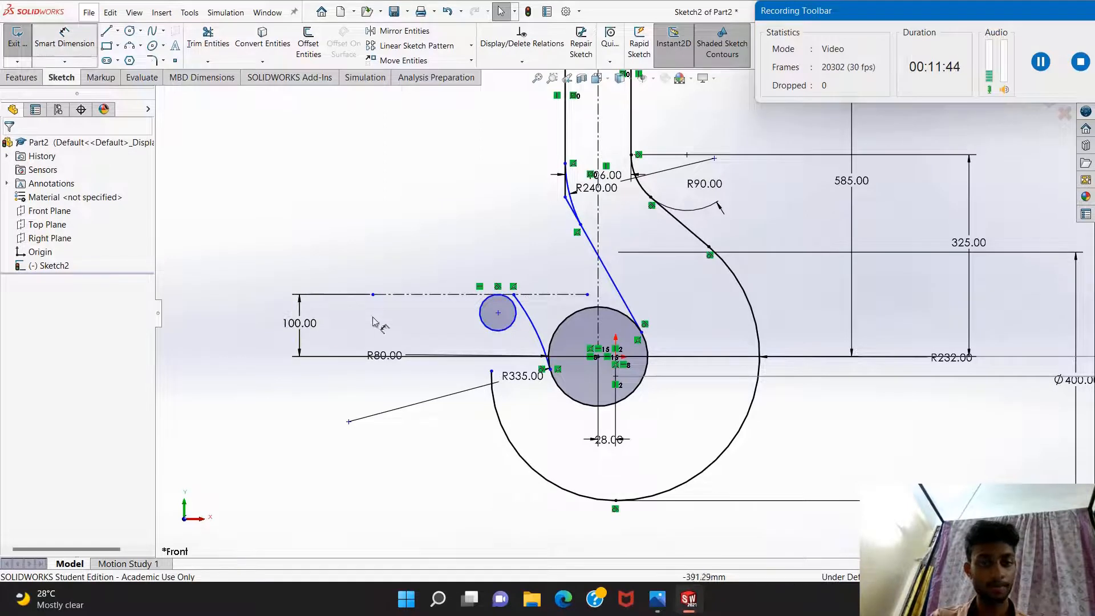
pyautogui.click(481, 318)
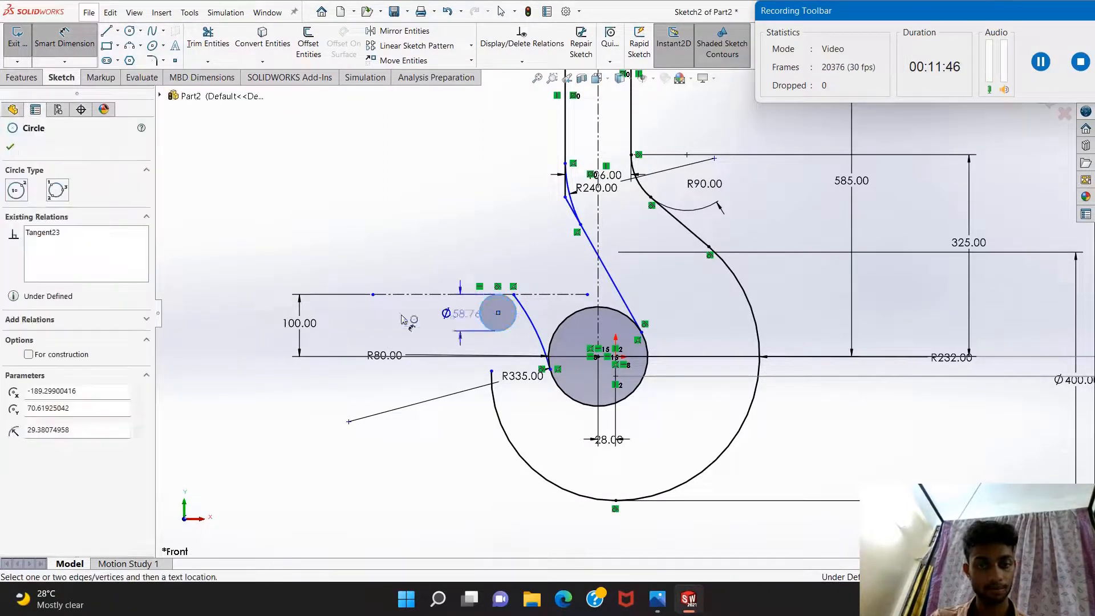
pyautogui.click(363, 318)
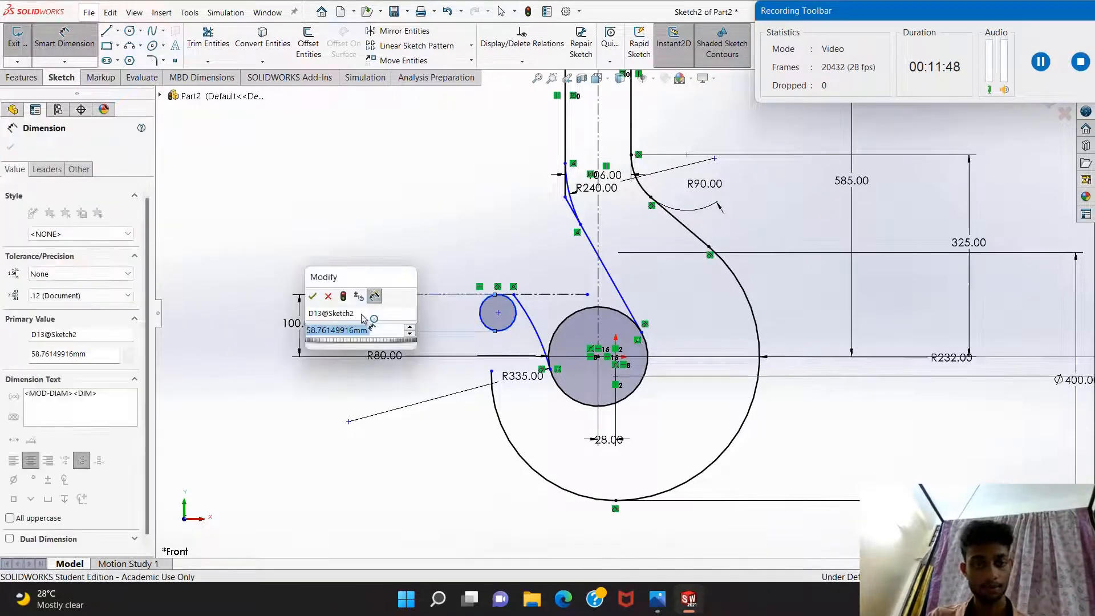
pyautogui.press('BackSpace')
pyautogui.write('56')
pyautogui.press('Return')
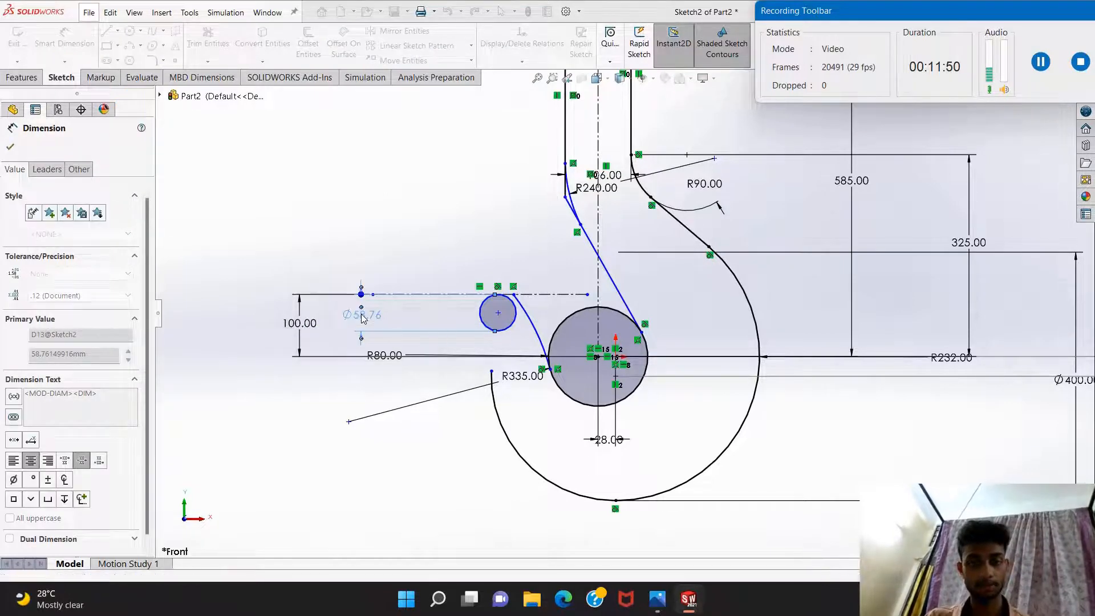
pyautogui.click(458, 246)
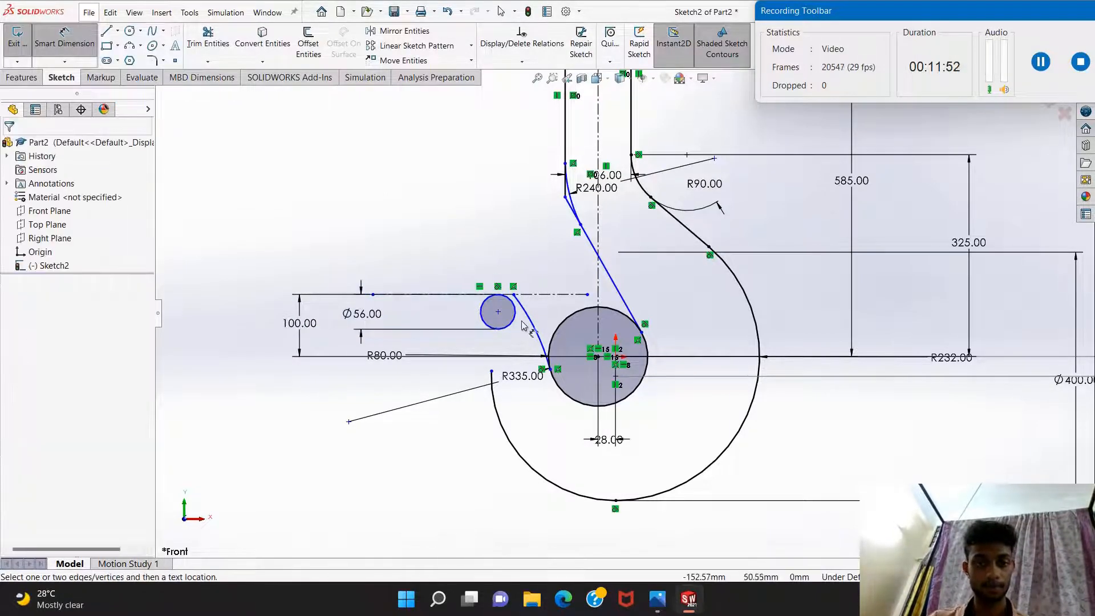
# Make the 56 mm circle tangent to the R335 arc.
pyautogui.moveTo(526, 315); pyautogui.dragTo(516, 316)
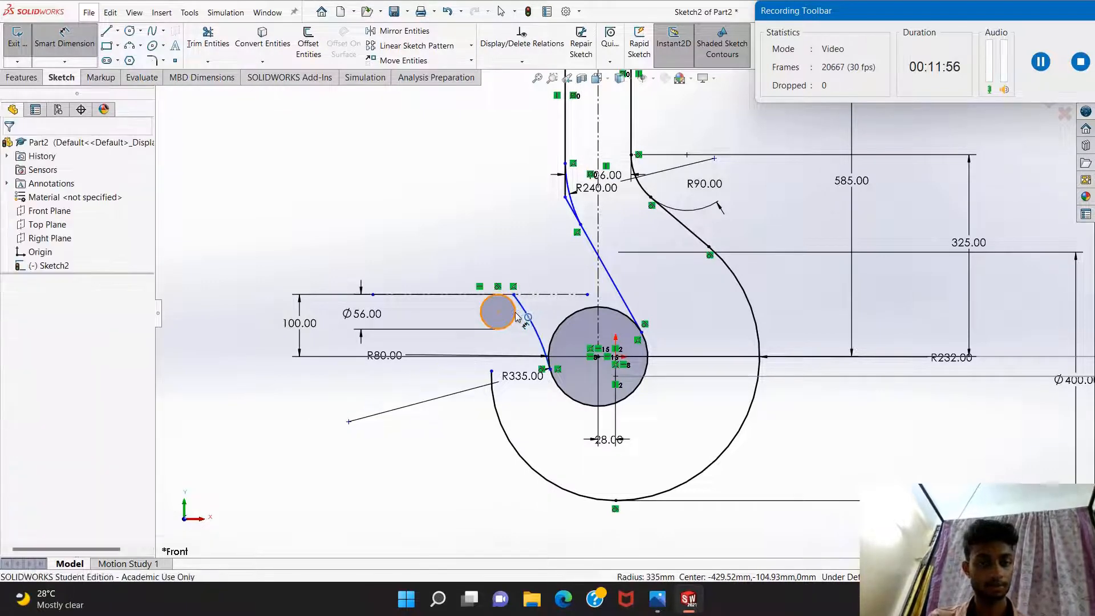
pyautogui.press('Escape')
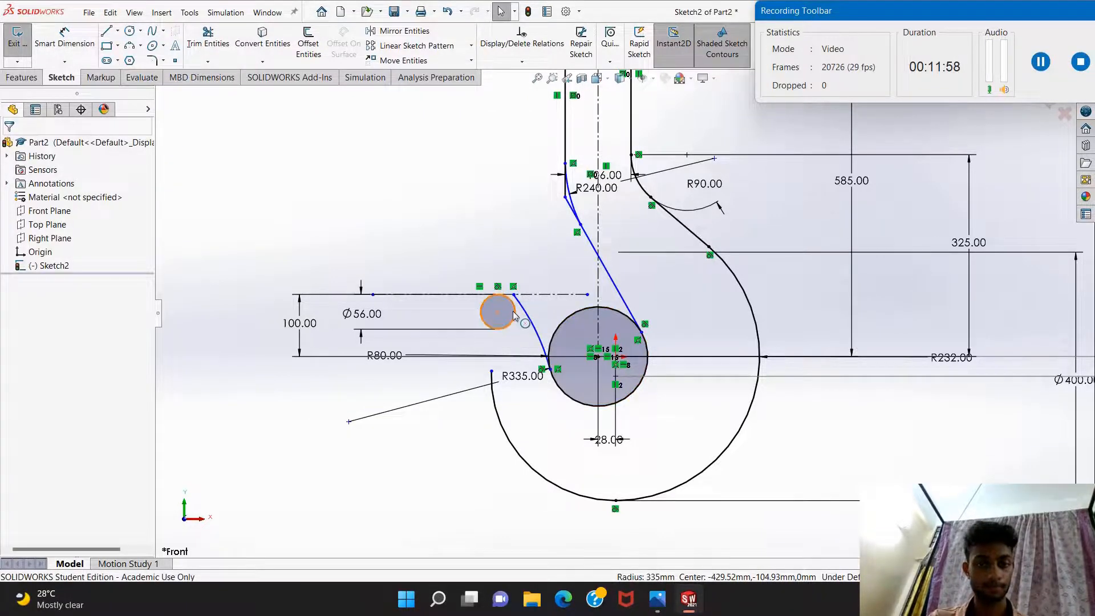
pyautogui.click(527, 320)
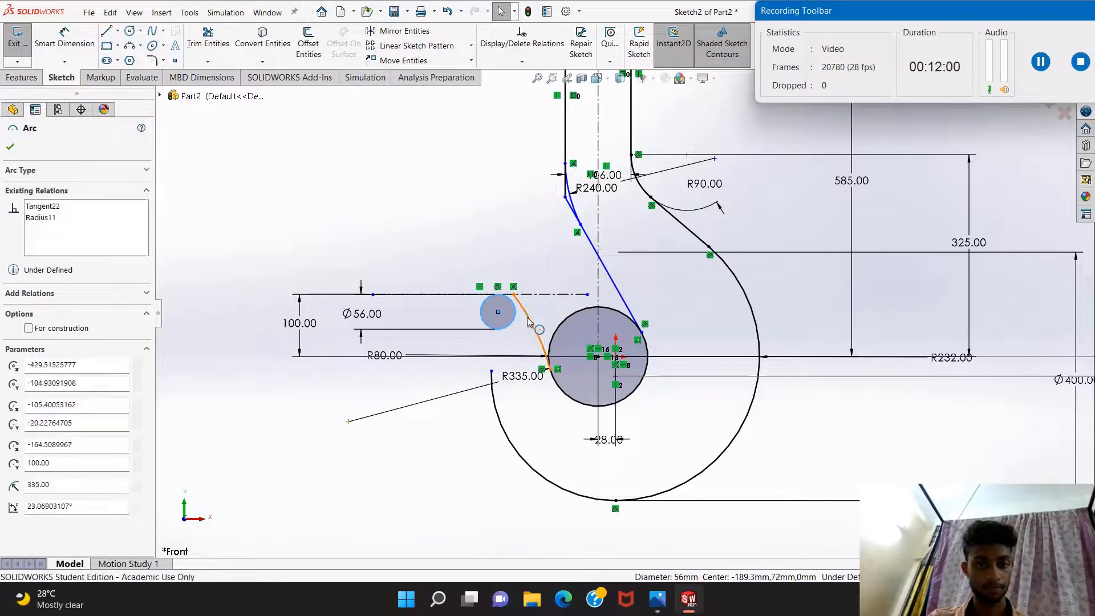
pyautogui.keyDown('ctrl'); pyautogui.click(528, 321); pyautogui.keyUp('ctrl')
pyautogui.click(39, 365)
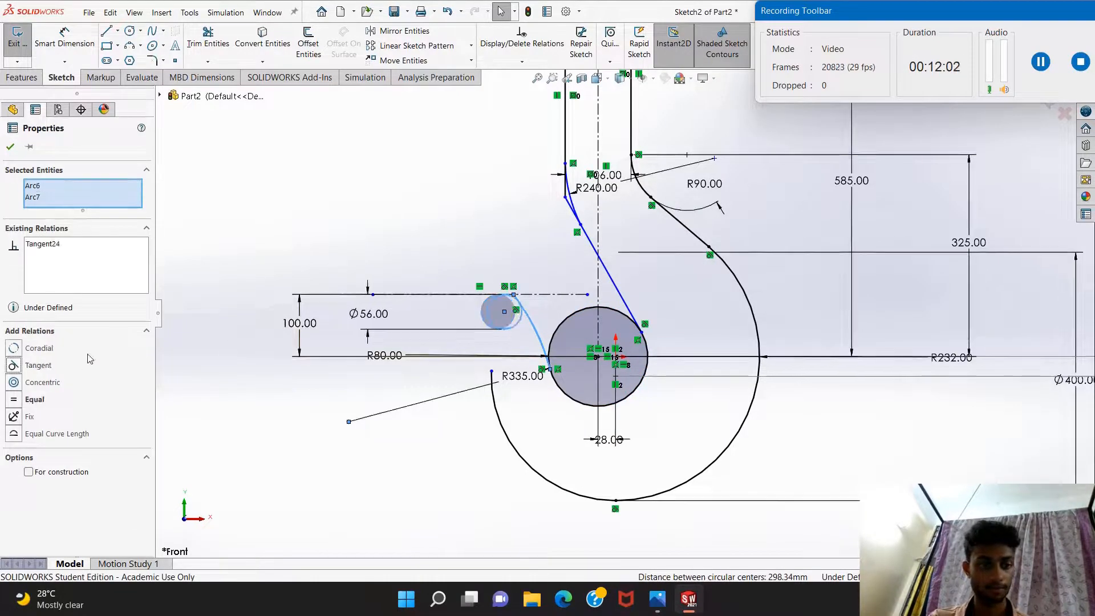
pyautogui.click(279, 257)
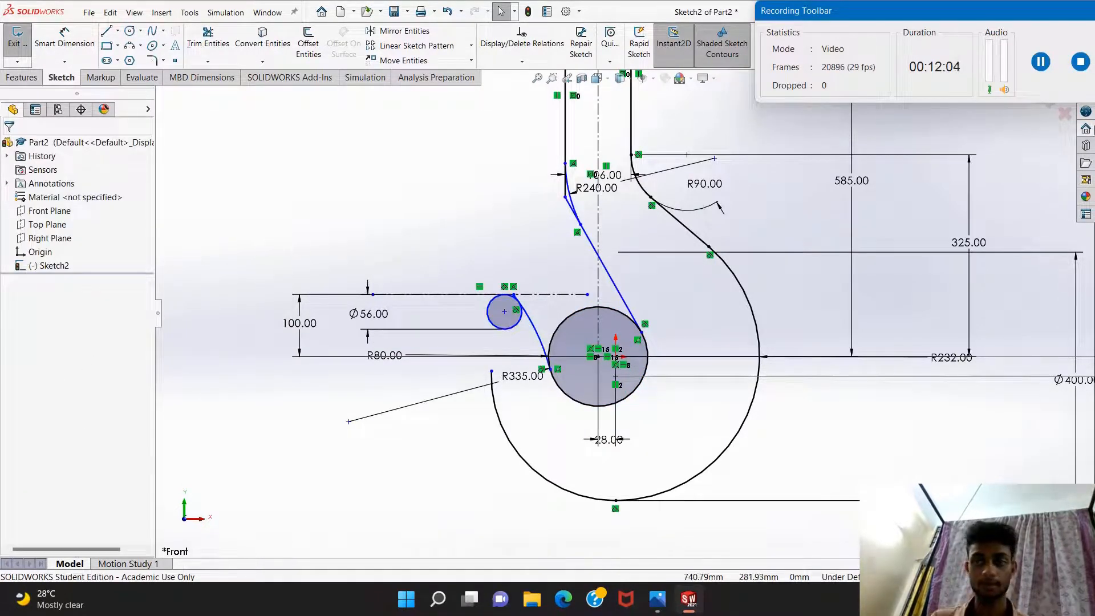
# Trim the upper end of the R335 arc back to its tangent point on the 56 mm circle.
pyautogui.scroll(-2, 259, 301)
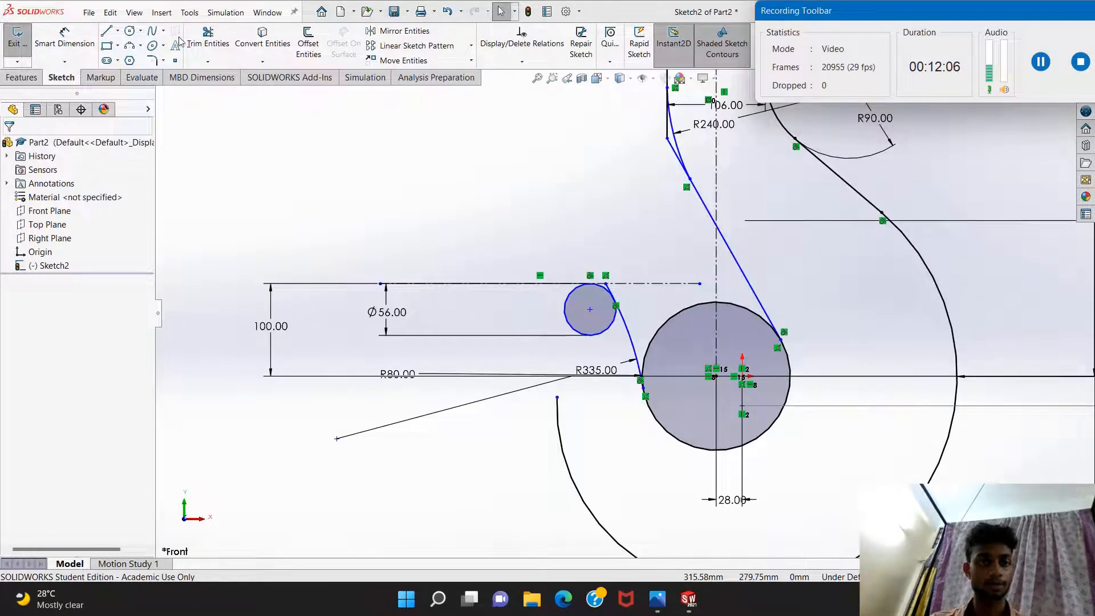
pyautogui.click(207, 38)
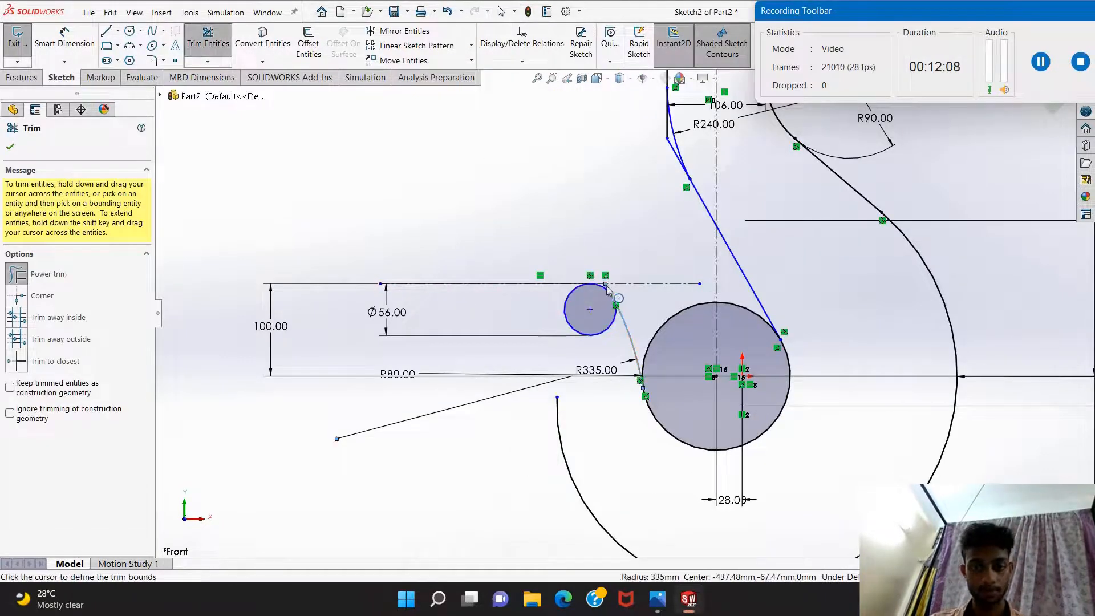
pyautogui.click(605, 288)
pyautogui.scroll(-5, 607, 273)
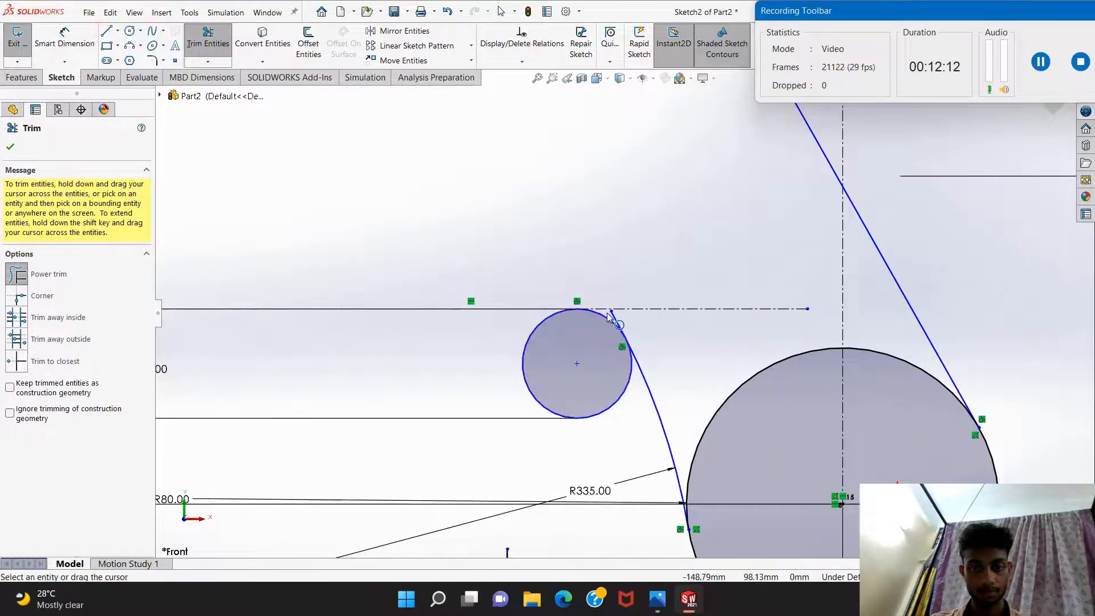
pyautogui.moveTo(607, 314); pyautogui.dragTo(614, 313)
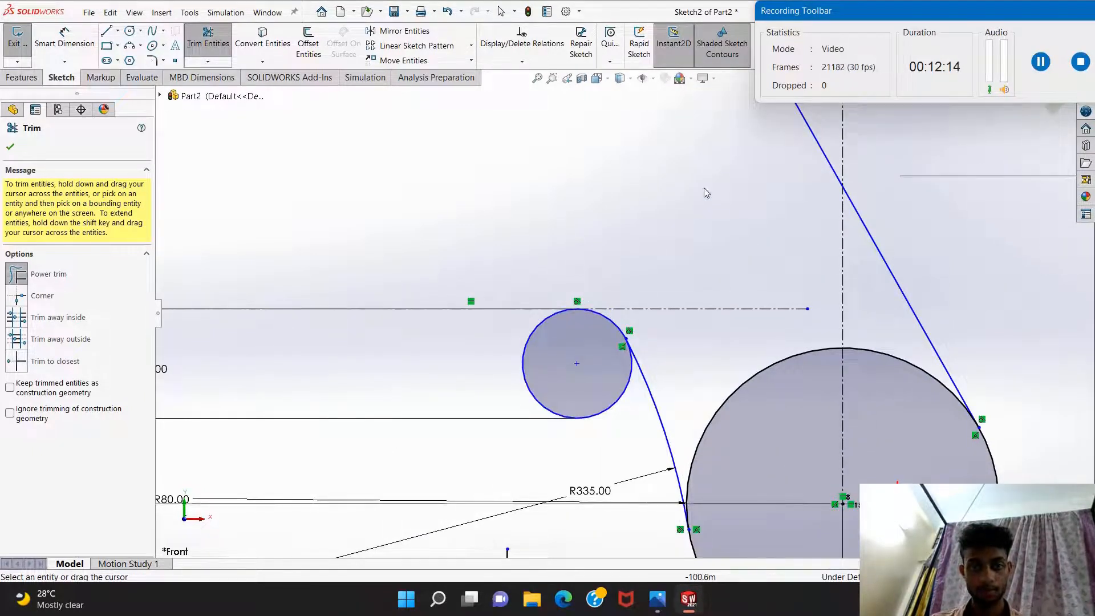
pyautogui.scroll(5, 307, 183)
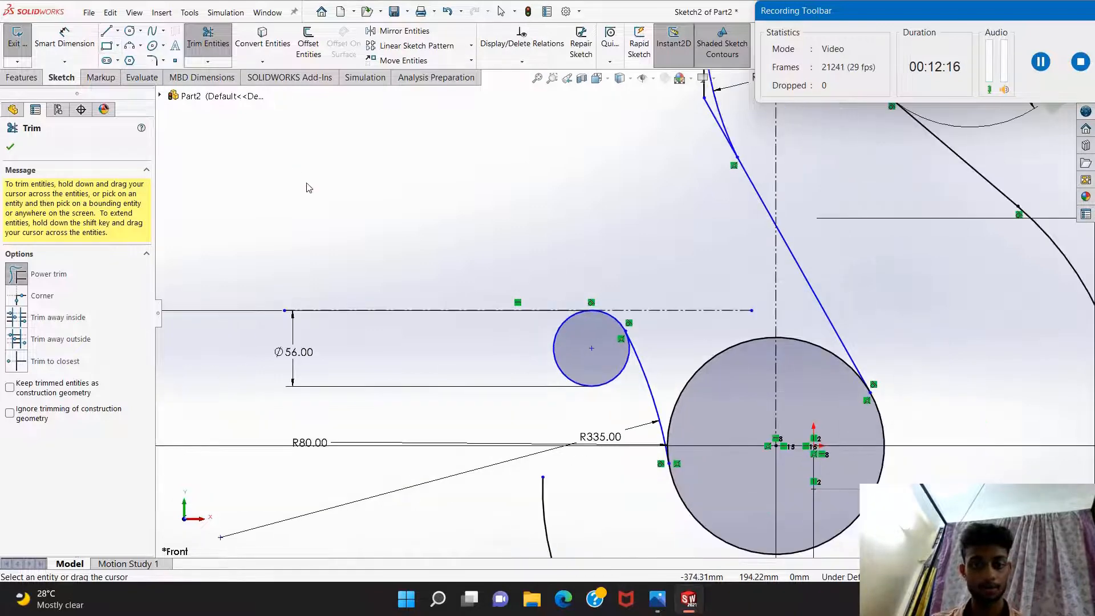
# Check the drawing in Photos, return to the sketch, and draw a vertical line about 66 mm down from the 56 mm circle's left quadrant.
pyautogui.click(657, 598)
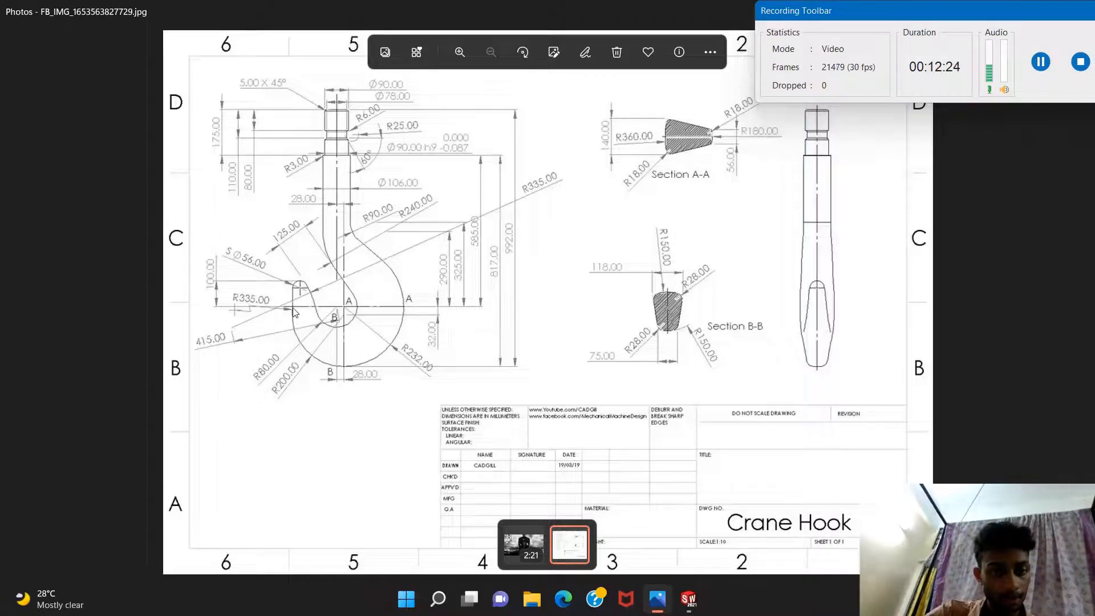
pyautogui.click(686, 599)
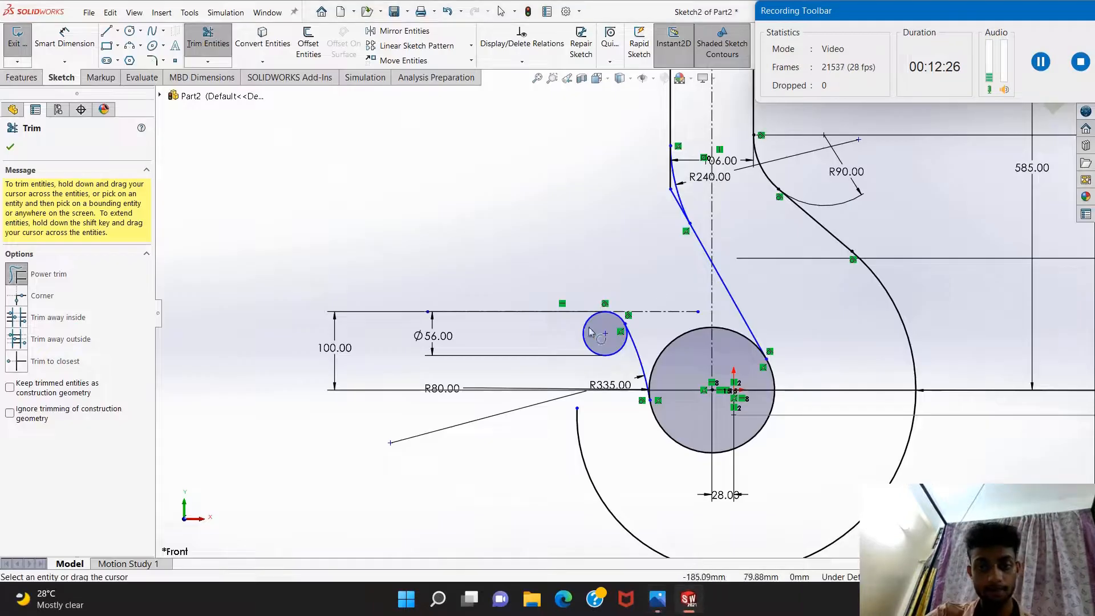
pyautogui.click(106, 33)
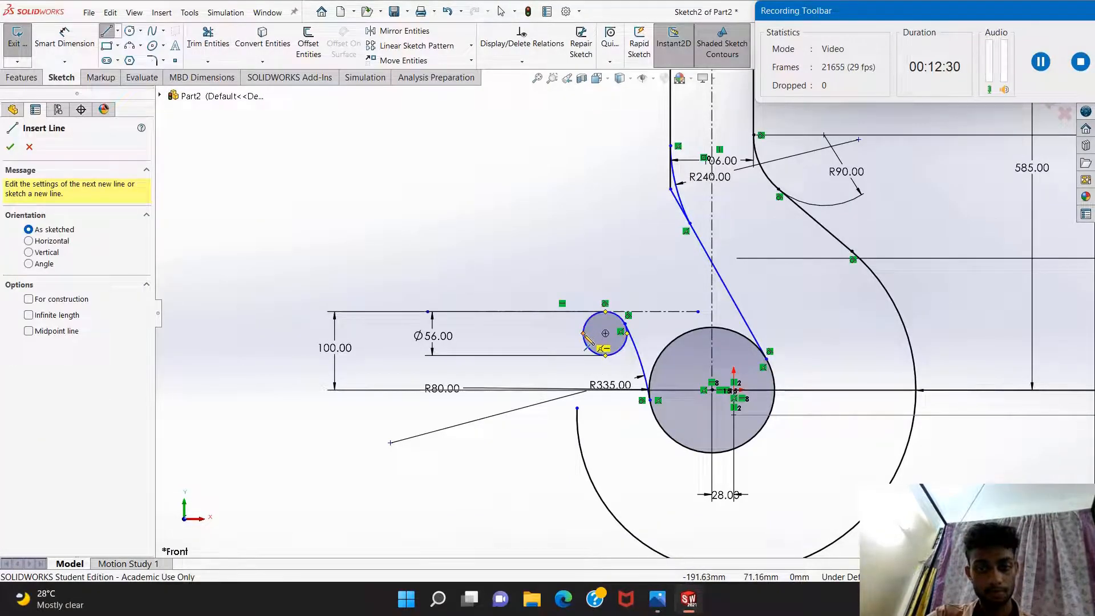
pyautogui.click(583, 335)
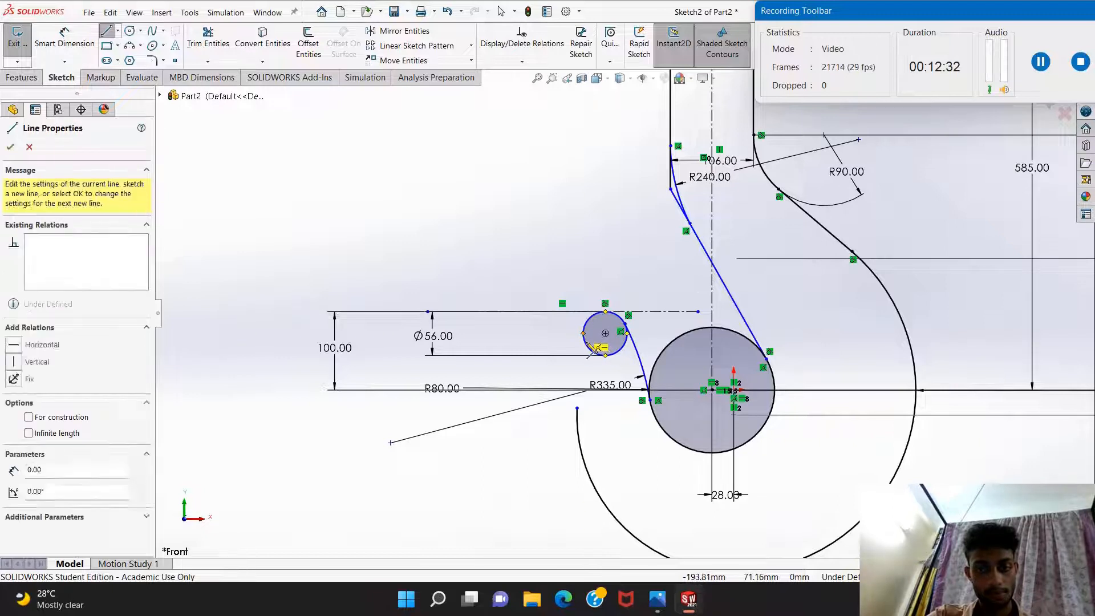
pyautogui.click(583, 385)
pyautogui.rightClick(584, 372)
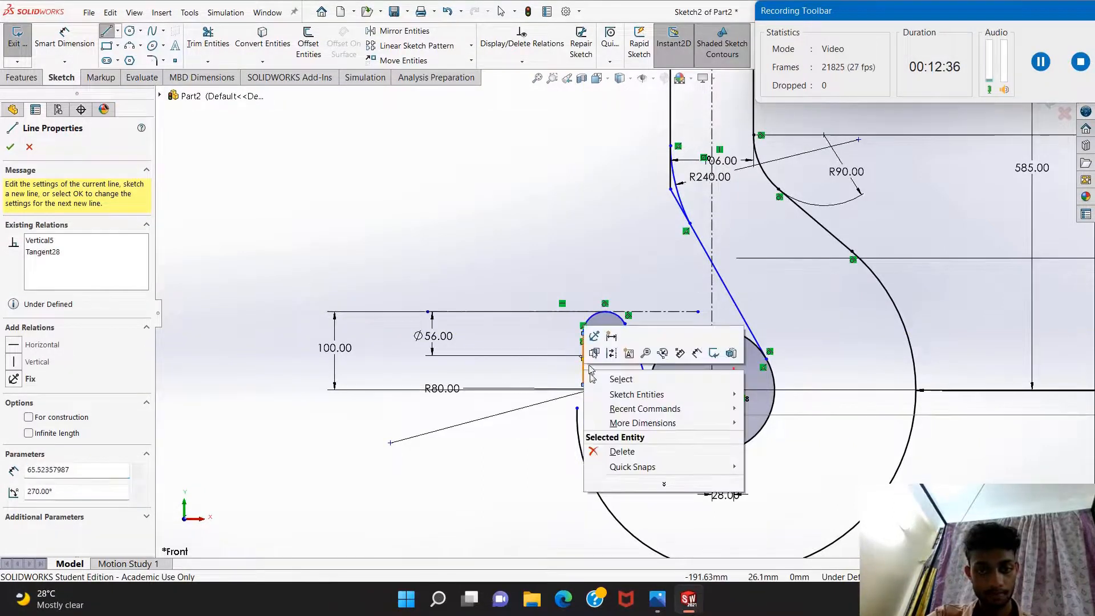
pyautogui.click(530, 277)
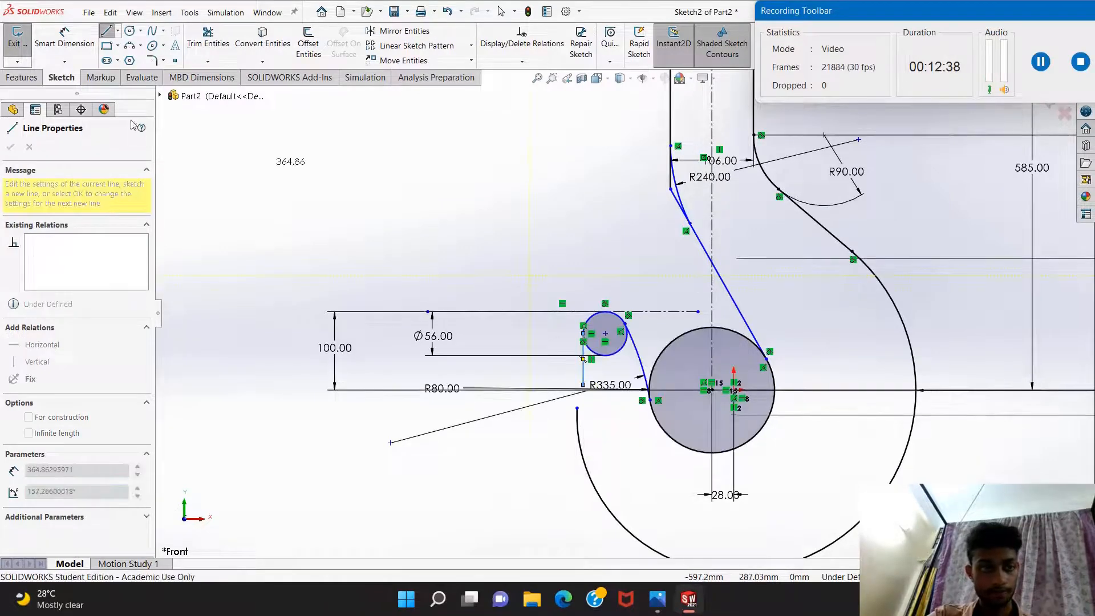
pyautogui.press('Escape')
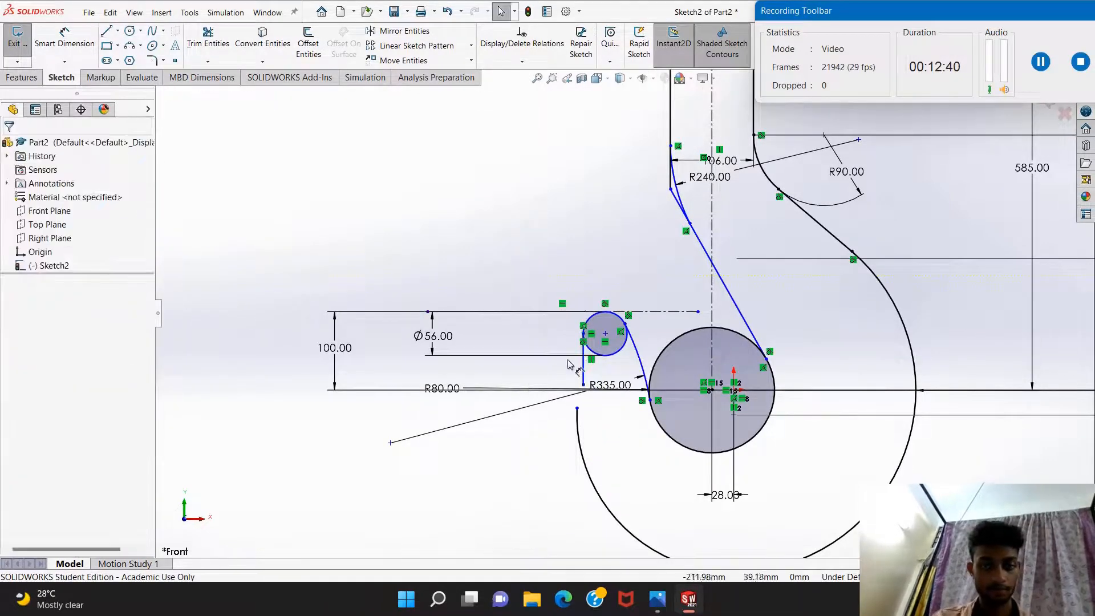
pyautogui.rightClick(582, 374)
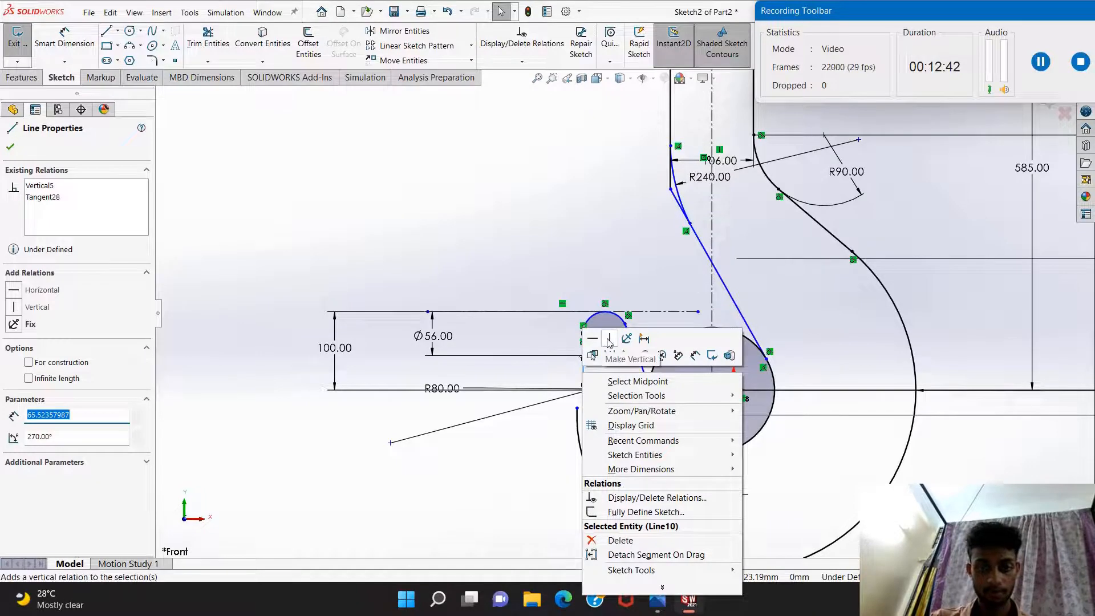
pyautogui.press('Escape')
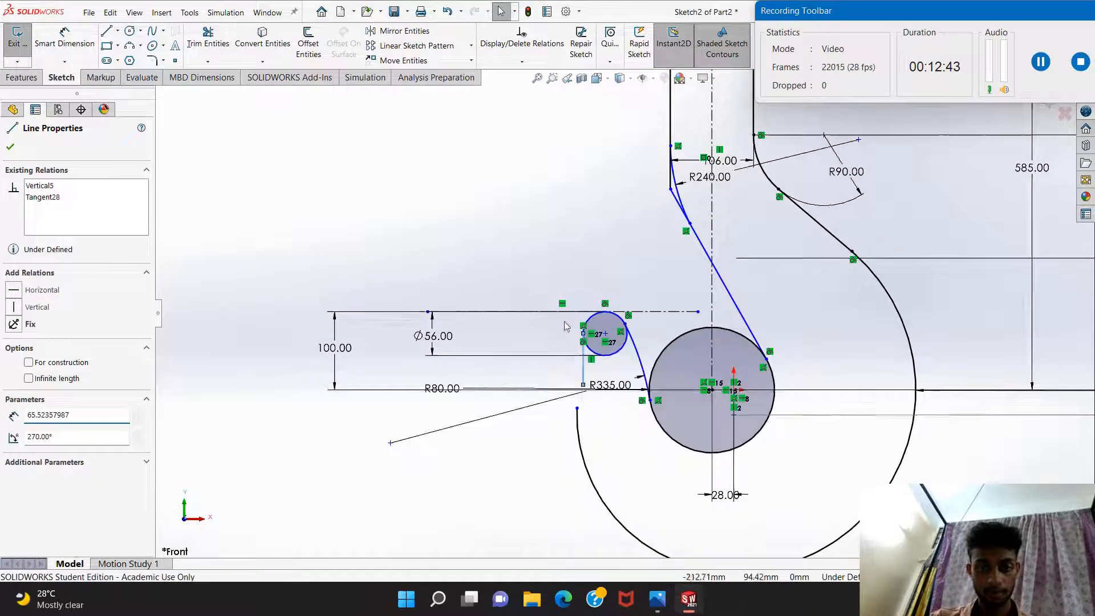
# Make the vertical line's lower end coincident with the open end of the large outer arc, and recheck the drawing in Photos.
pyautogui.click(583, 386)
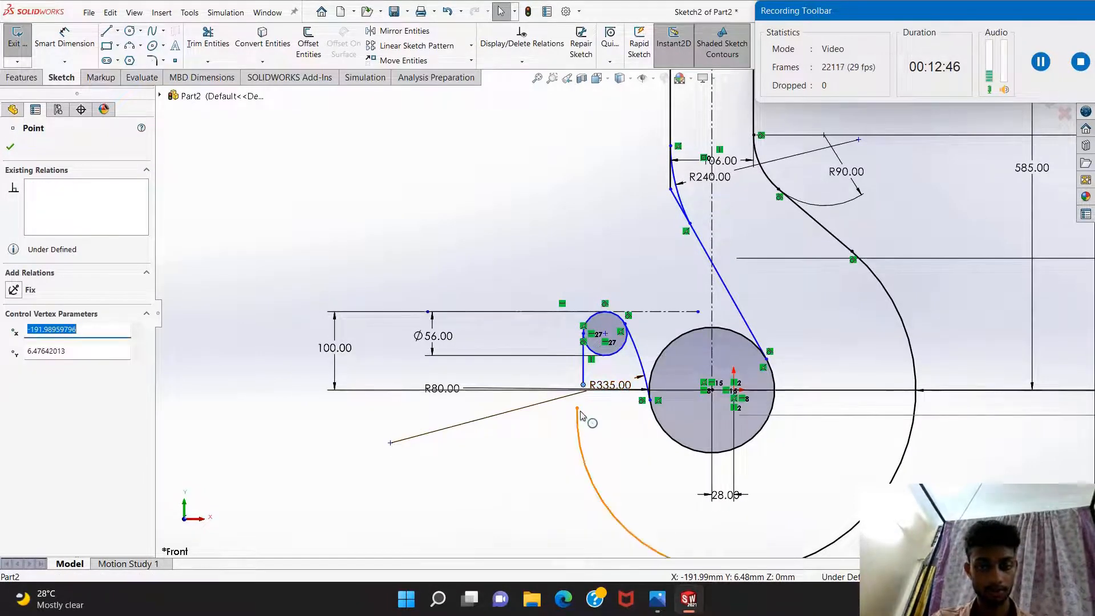
pyautogui.keyDown('ctrl'); pyautogui.click(577, 408); pyautogui.keyUp('ctrl')
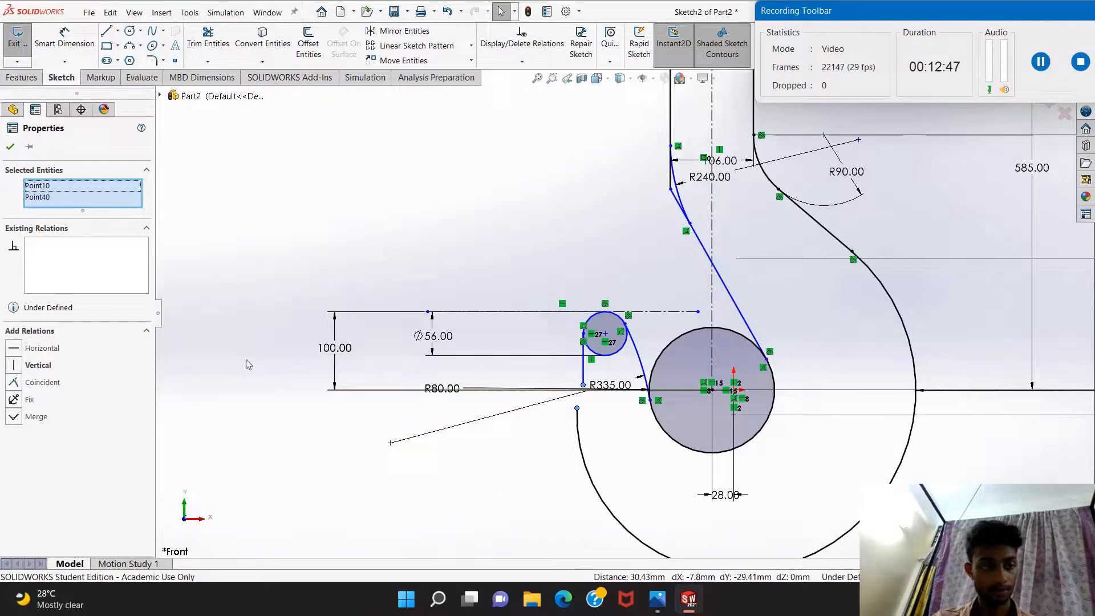
pyautogui.click(41, 388)
pyautogui.click(177, 278)
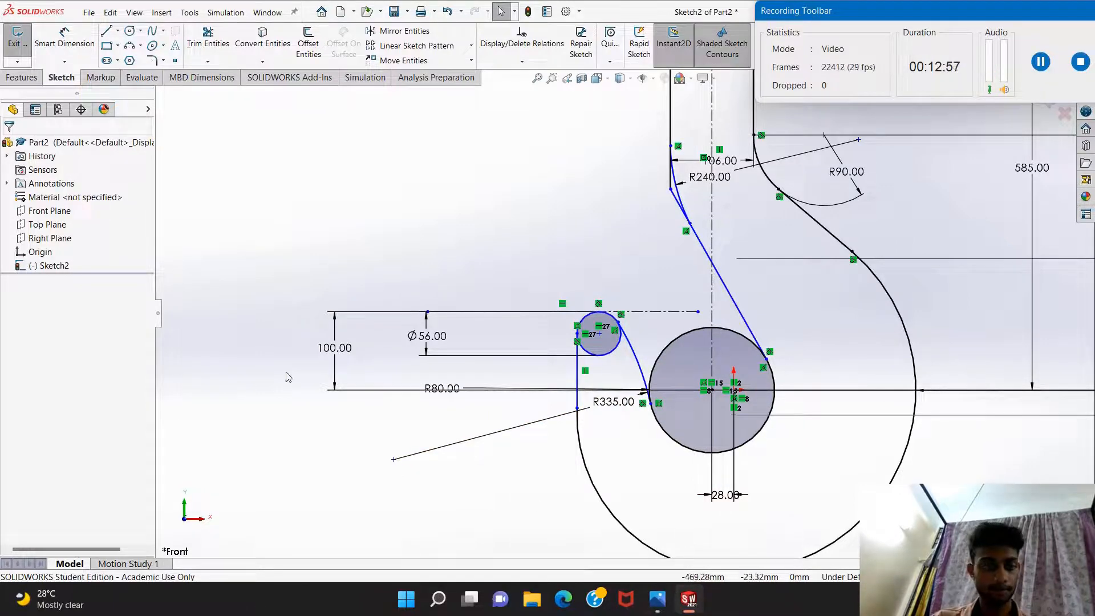
pyautogui.click(657, 599)
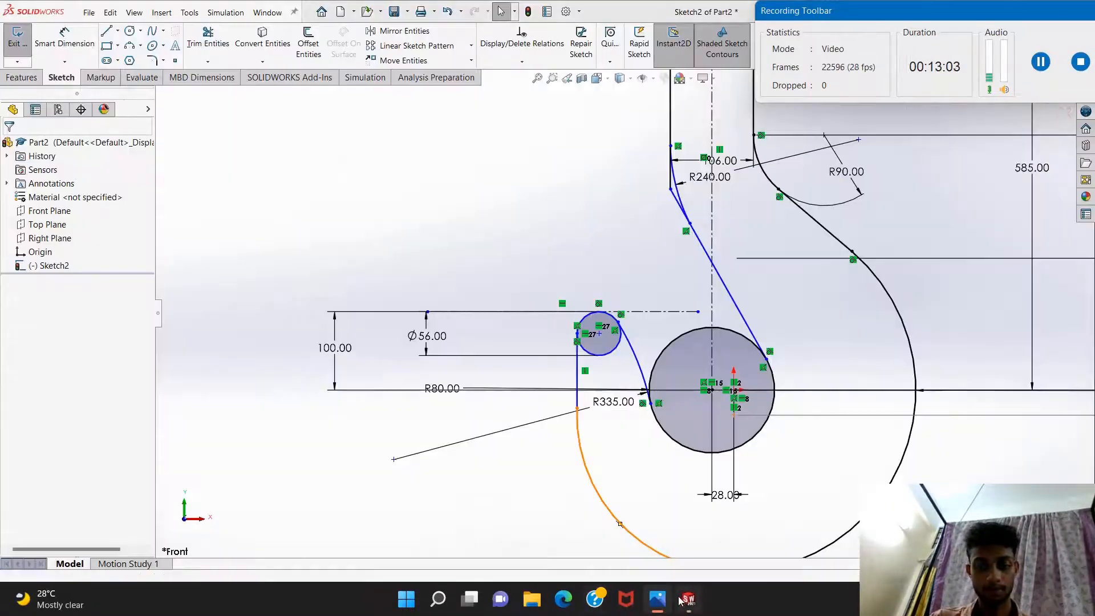
# Recheck the drawing in Photos, return to SOLIDWORKS, and fillet the corner between the vertical line and the large outer arc at 335 mm.
pyautogui.click(684, 598)
pyautogui.click(1041, 61)
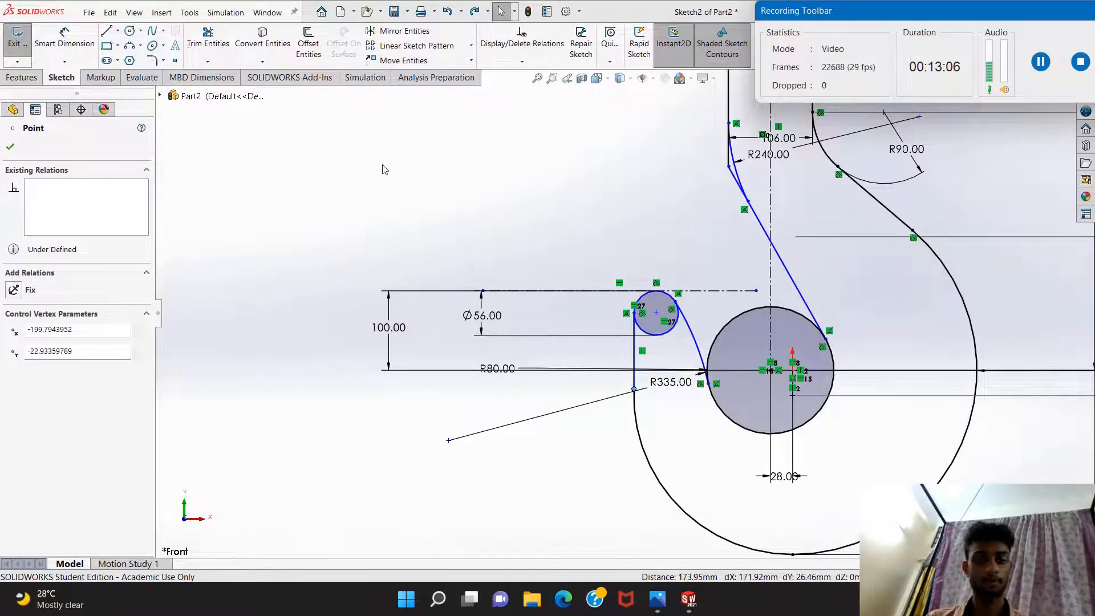
pyautogui.click(662, 597)
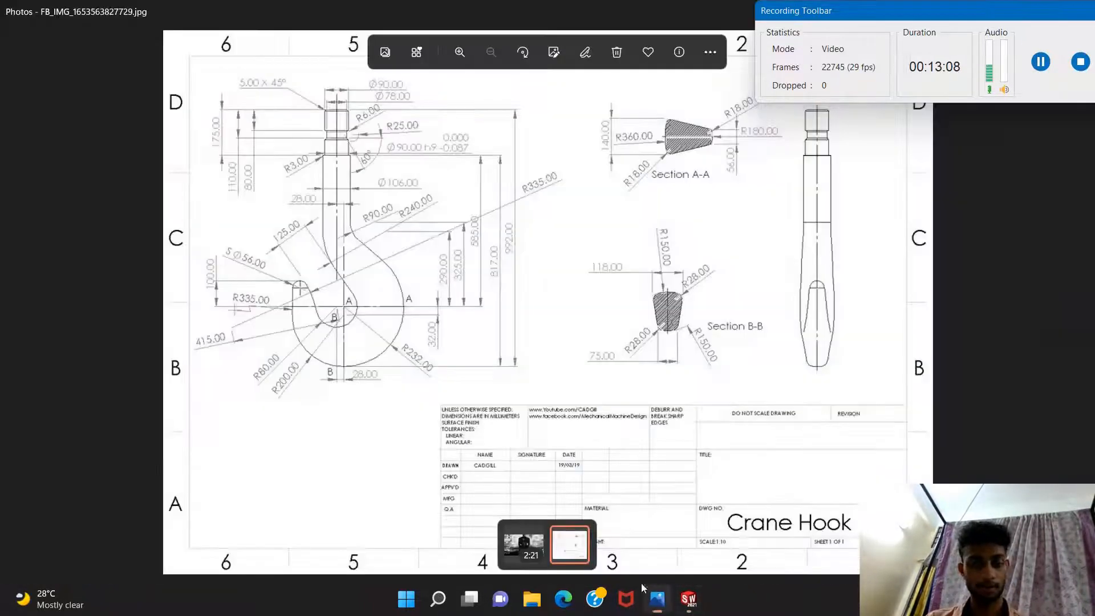
pyautogui.click(690, 599)
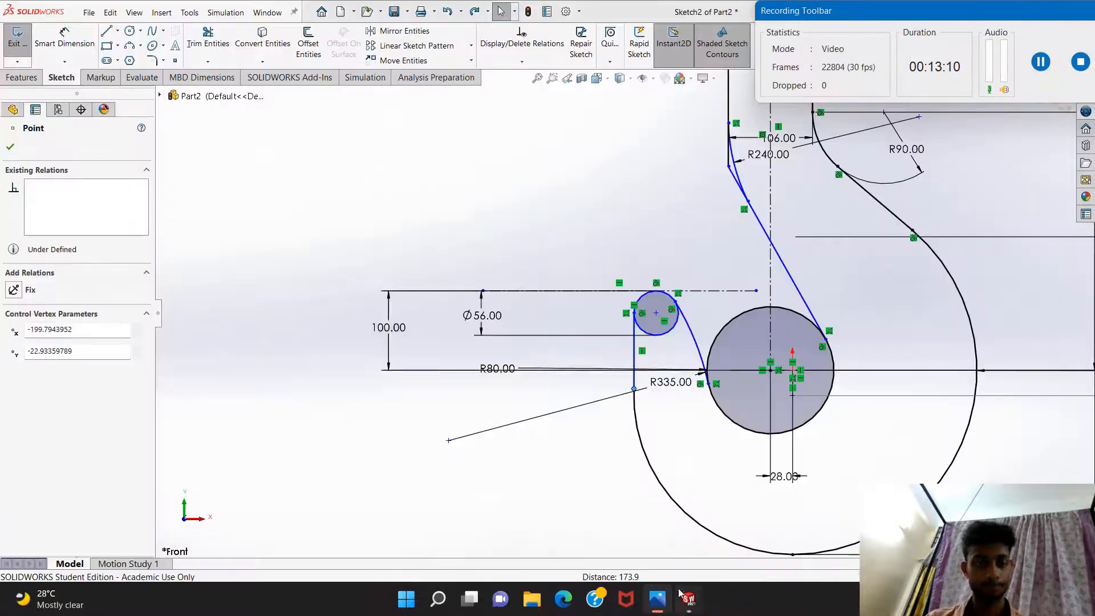
pyautogui.click(150, 61)
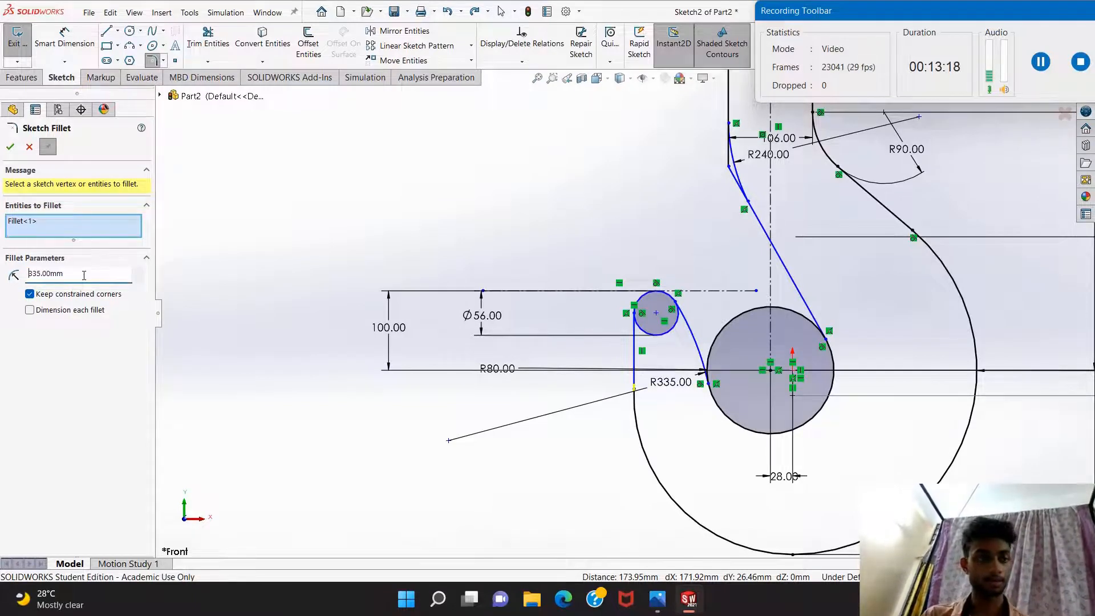
pyautogui.click(59, 225)
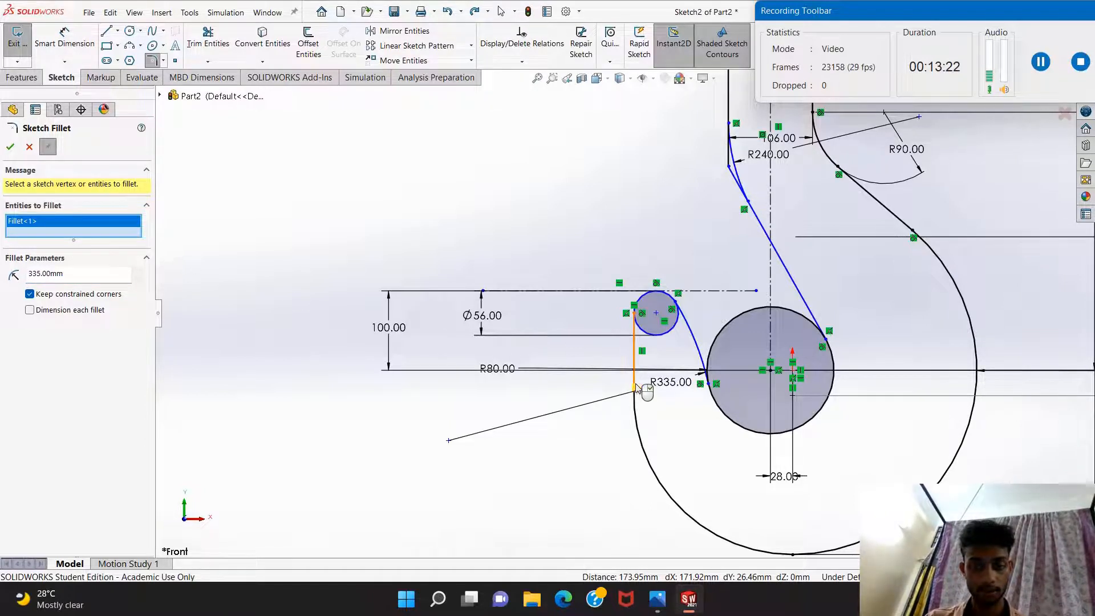
pyautogui.press('Delete')
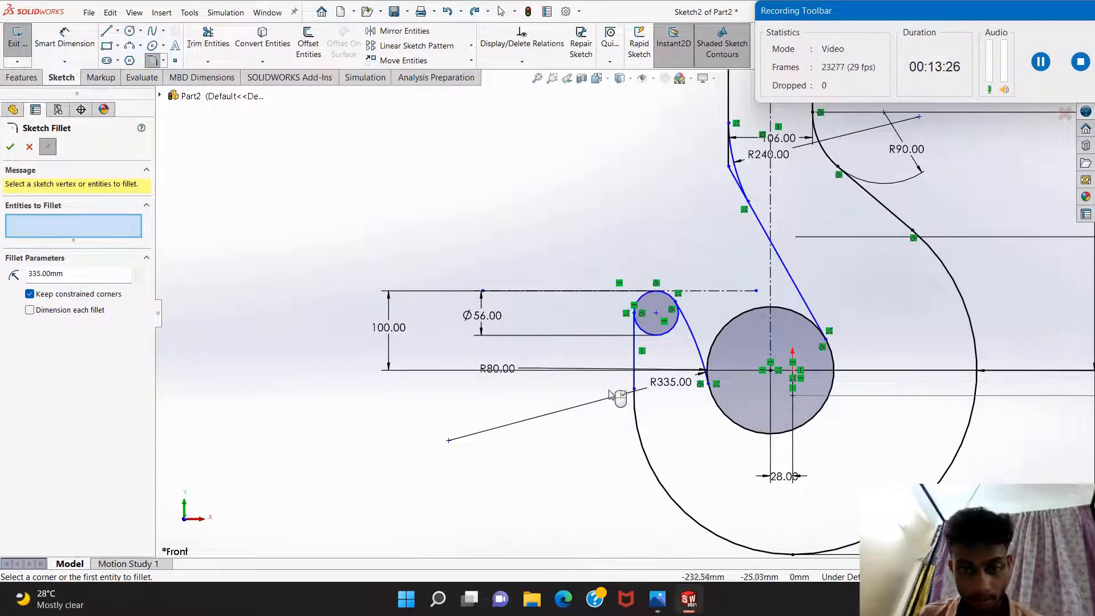
pyautogui.click(635, 389)
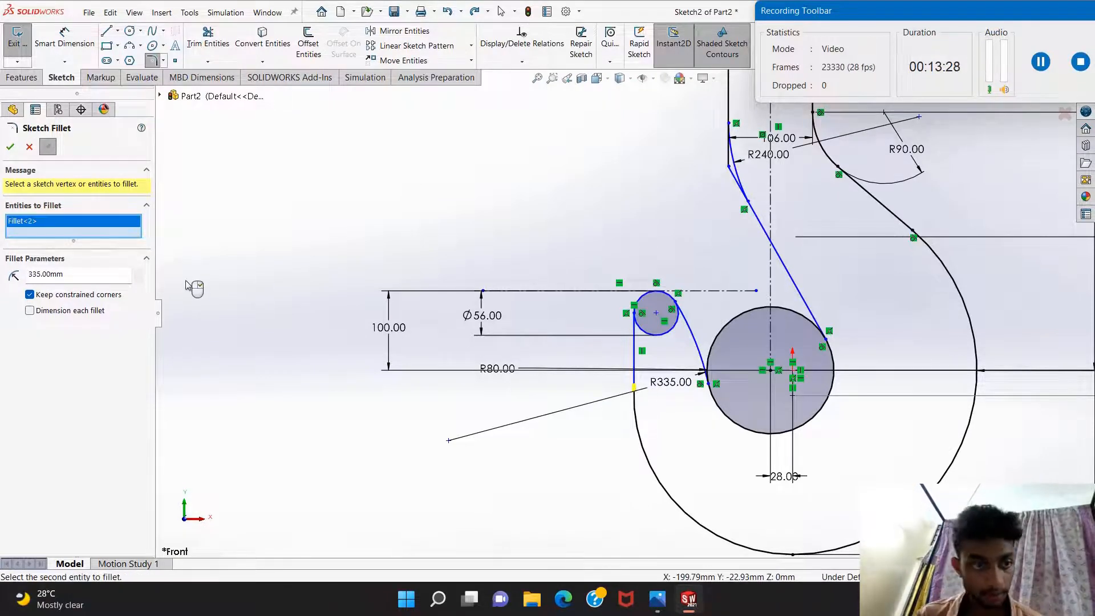
pyautogui.click(10, 148)
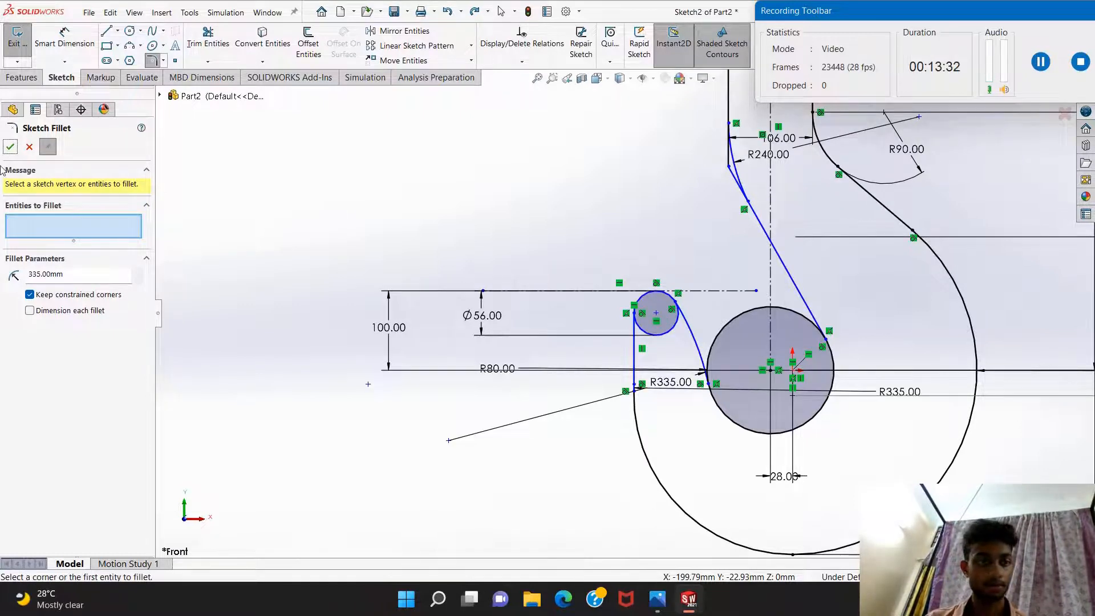
pyautogui.click(10, 147)
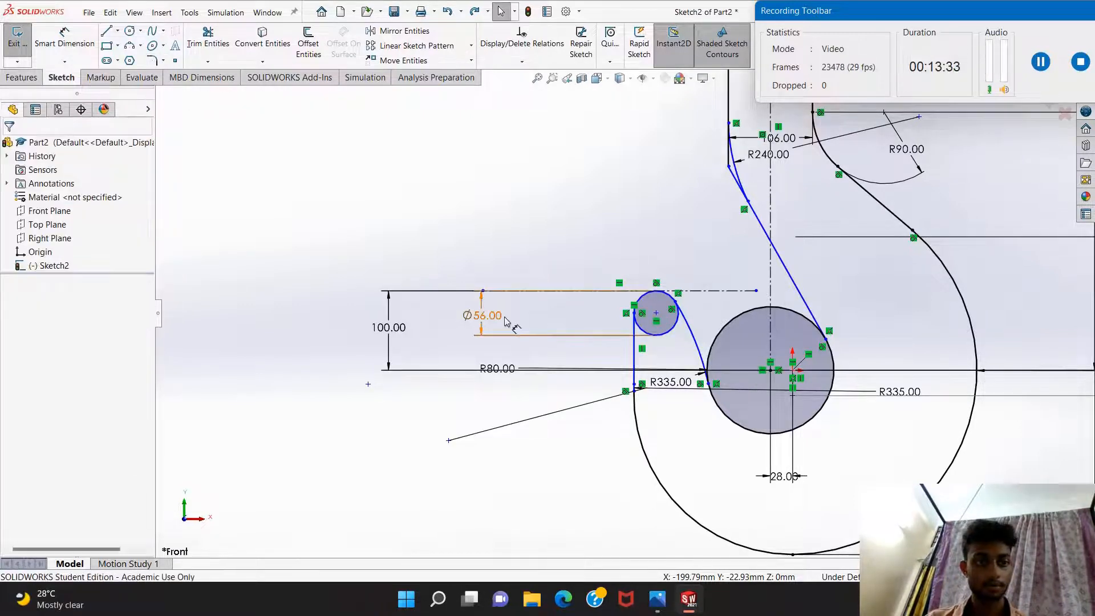
# Align the new fillet's lower endpoint horizontally with the R80 circle's centre, and recheck the drawing in Photos.
pyautogui.click(413, 380)
pyautogui.click(367, 371)
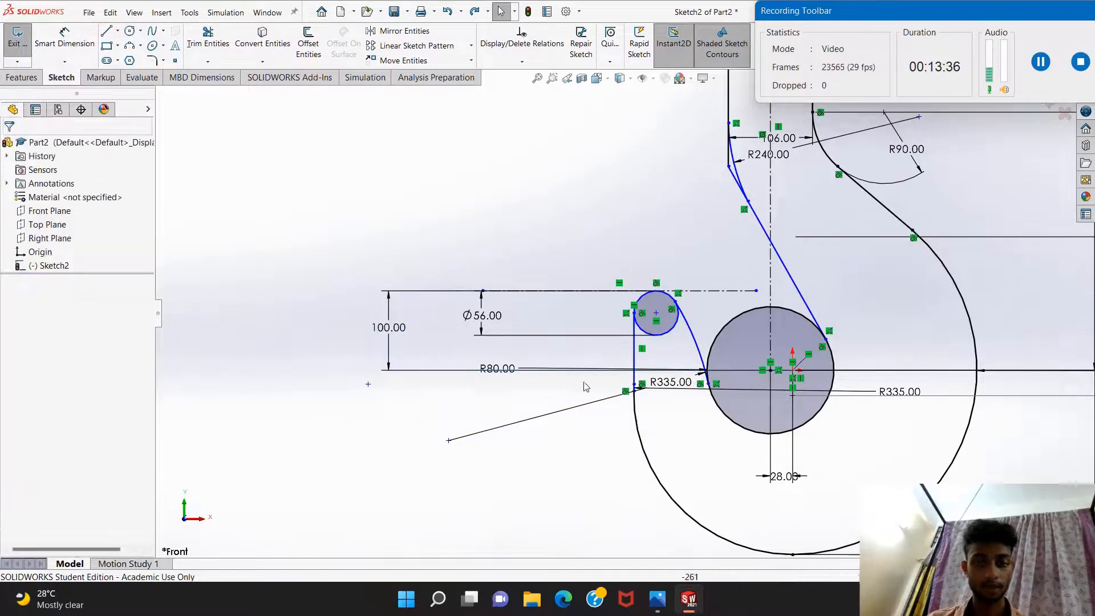
pyautogui.click(633, 391)
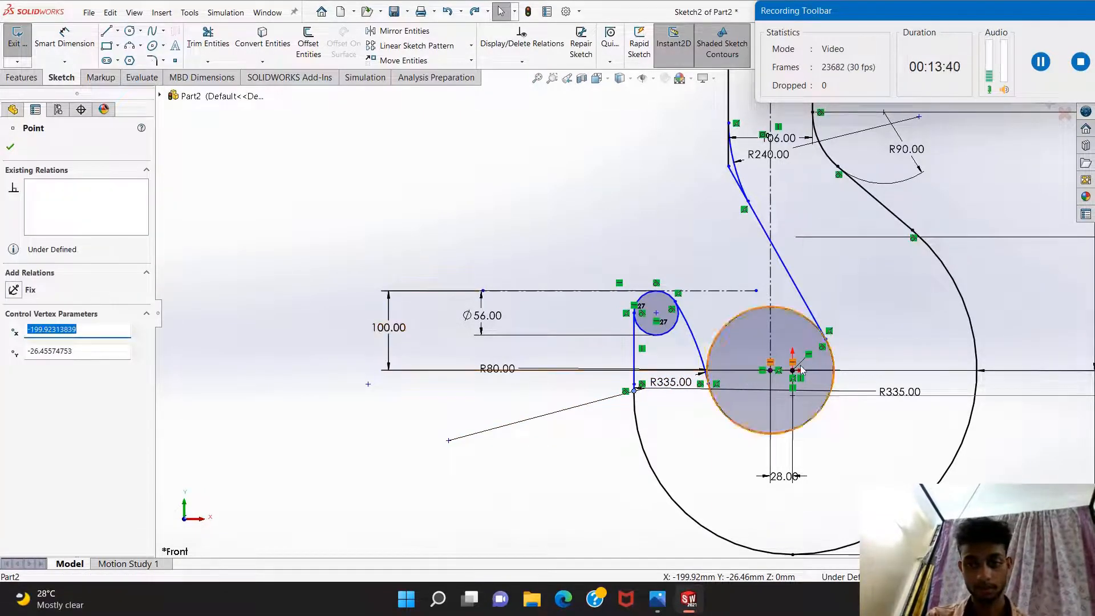
pyautogui.keyDown('ctrl'); pyautogui.click(773, 374); pyautogui.keyUp('ctrl')
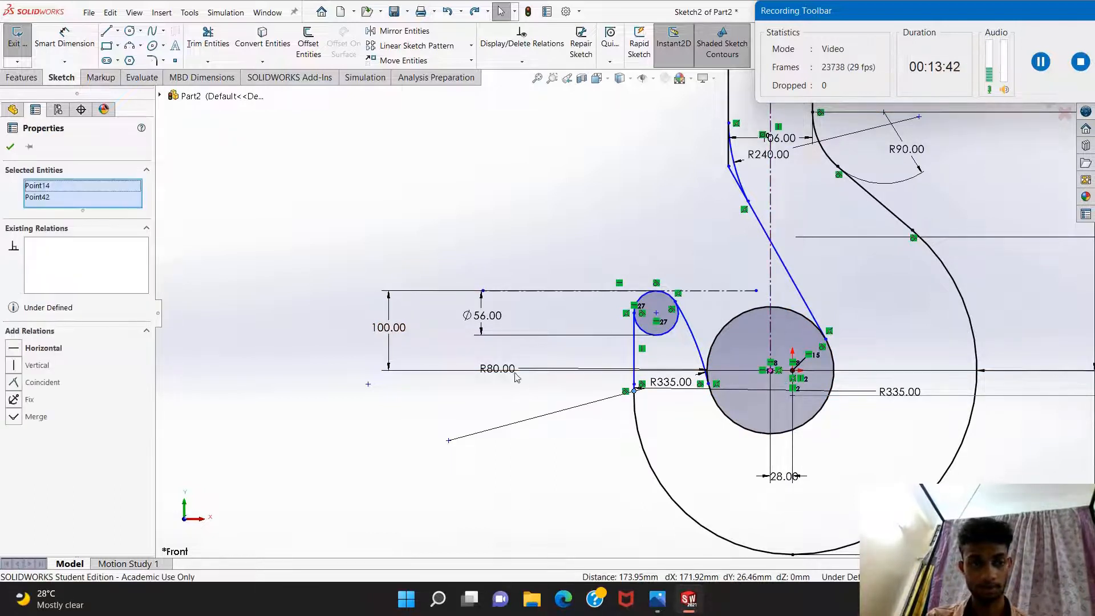
pyautogui.click(30, 349)
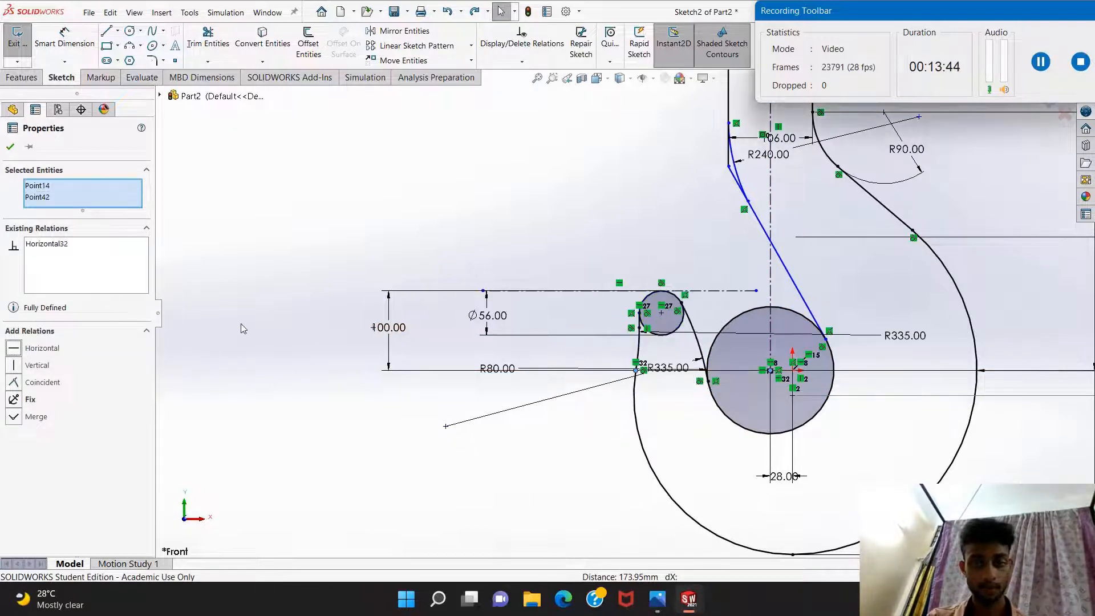
pyautogui.press('Escape')
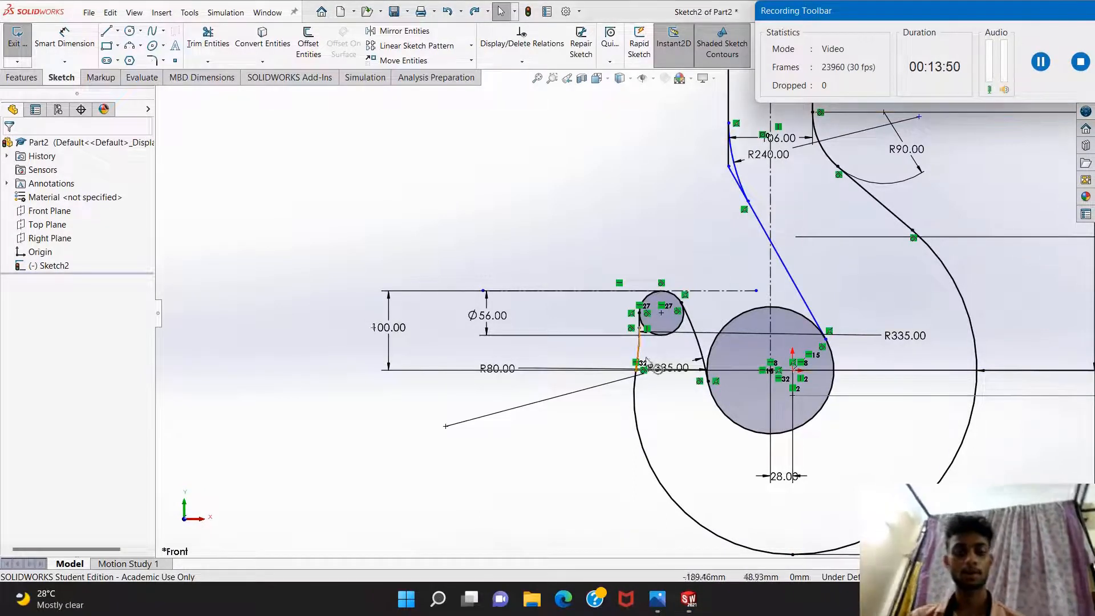
pyautogui.click(655, 603)
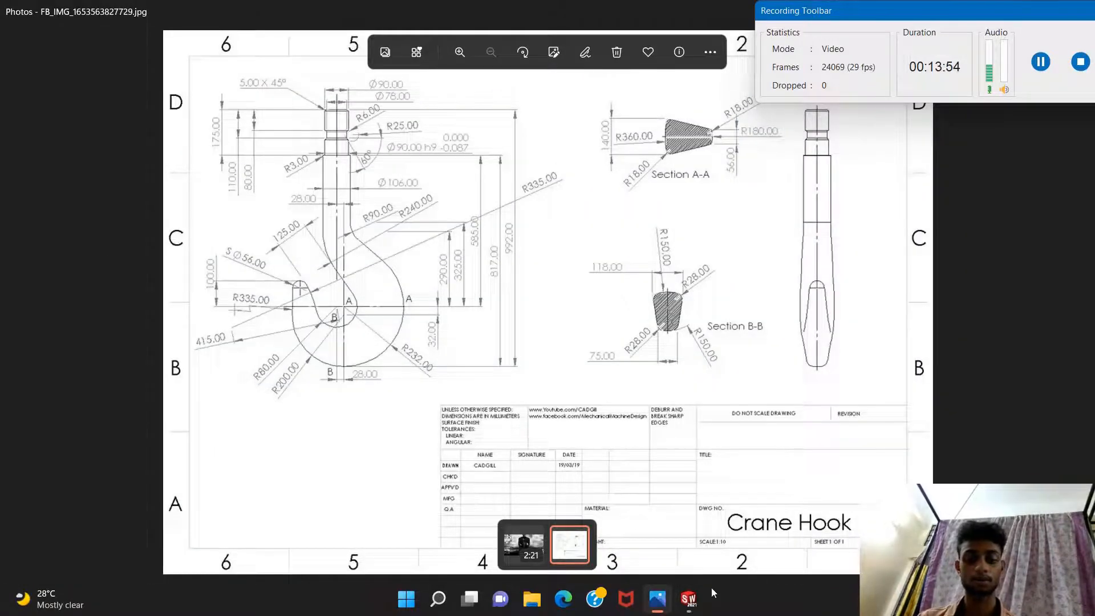
# Compare the hook sketch with the Crane Hook drawing and undo the last sketch changes near the hook tip.
pyautogui.click(688, 599)
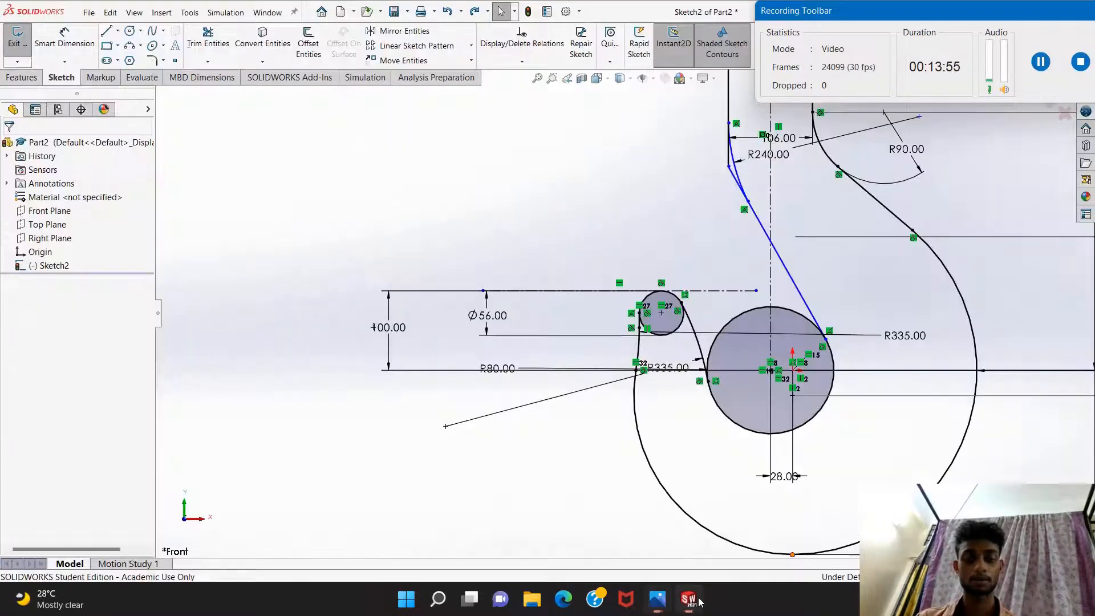
pyautogui.click(660, 601)
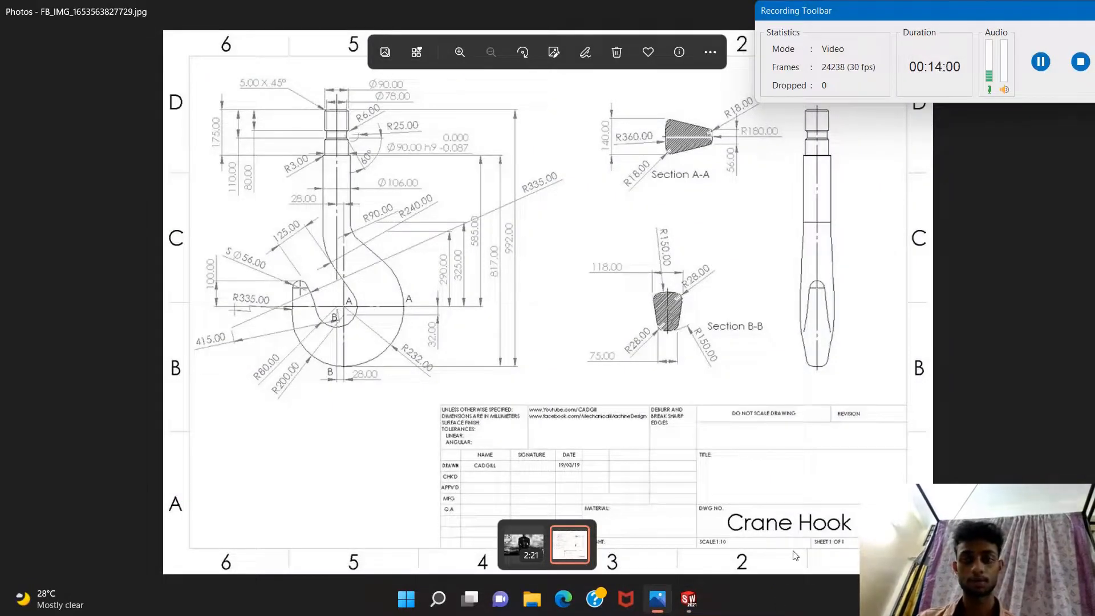
pyautogui.click(688, 599)
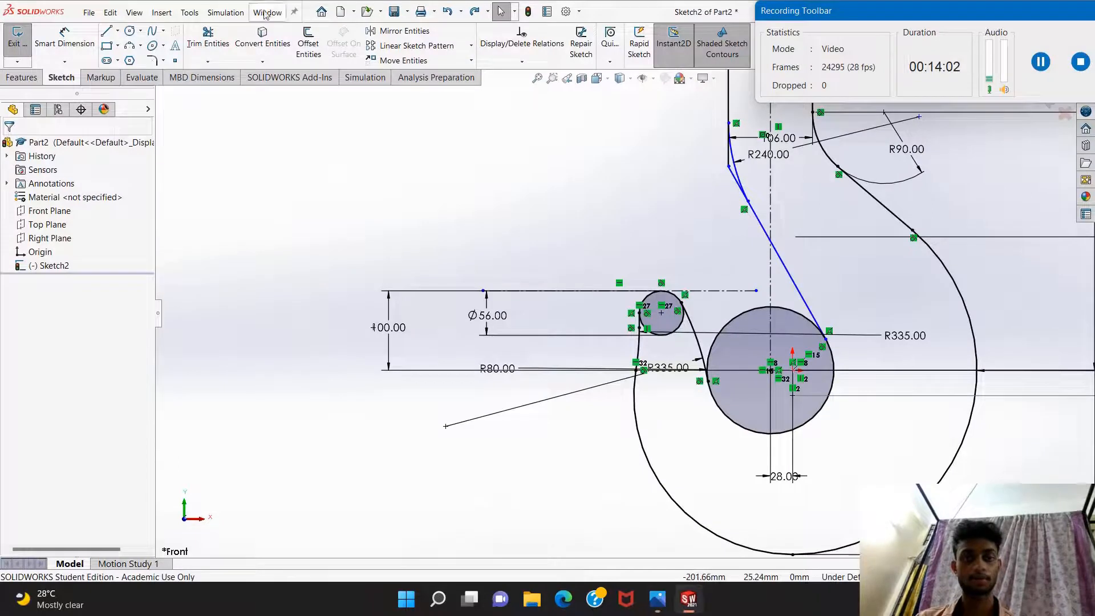
pyautogui.click(446, 11)
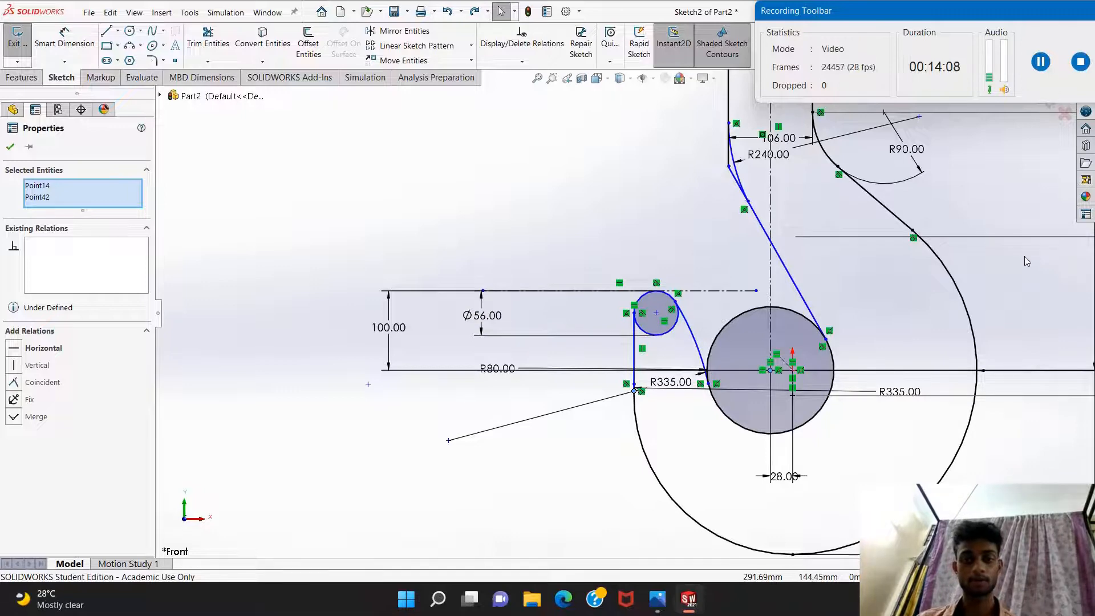
# Review the hook profile dimensions in the Crane Hook drawing and return to the sketch in SOLIDWORKS.
pyautogui.click(664, 606)
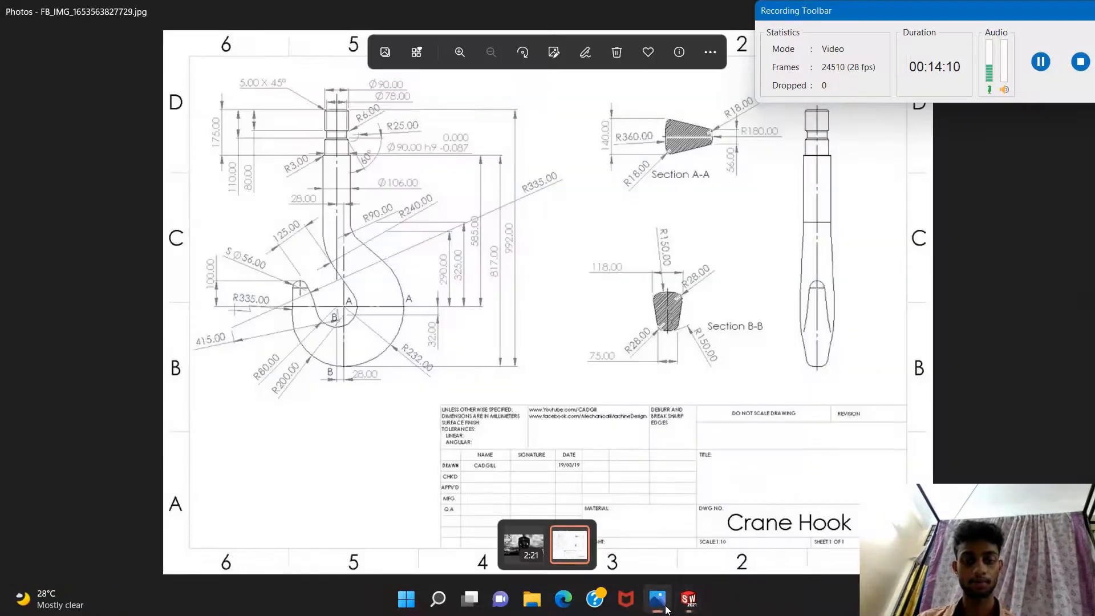
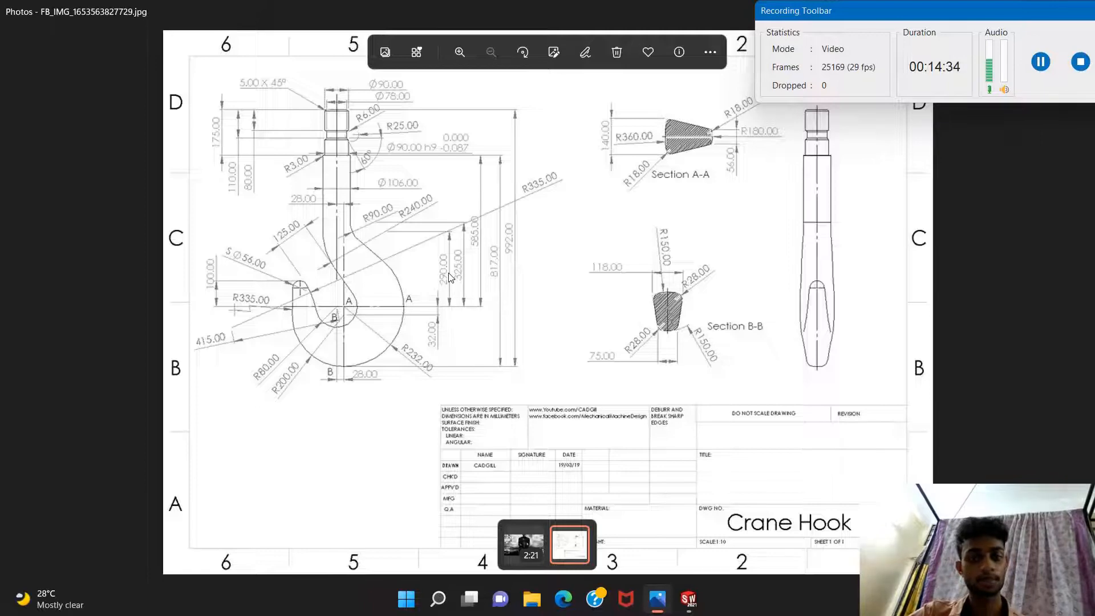
pyautogui.click(1040, 63)
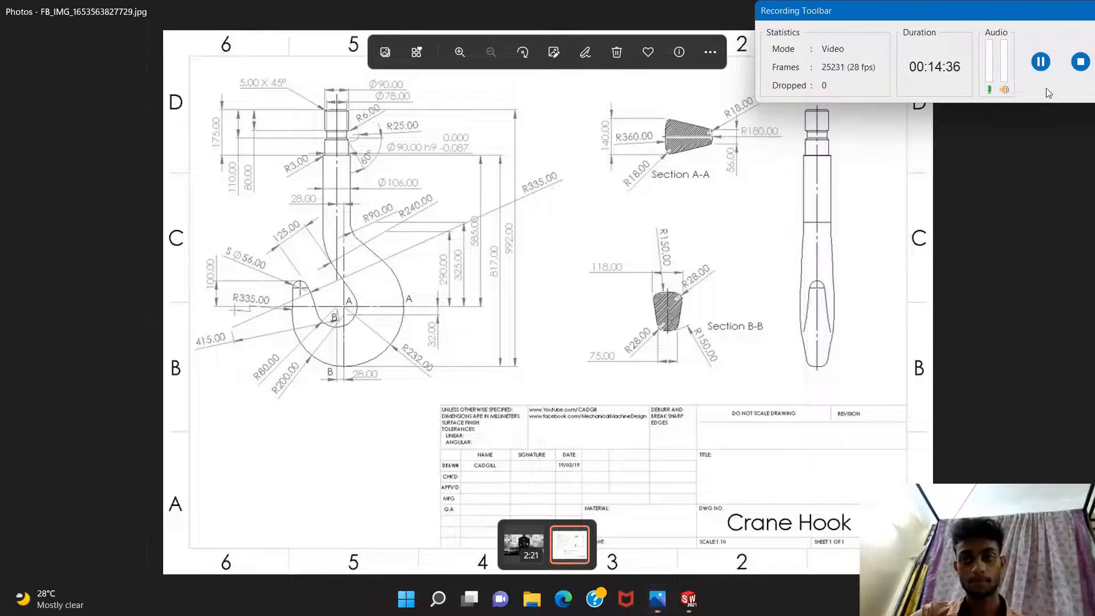
pyautogui.click(689, 602)
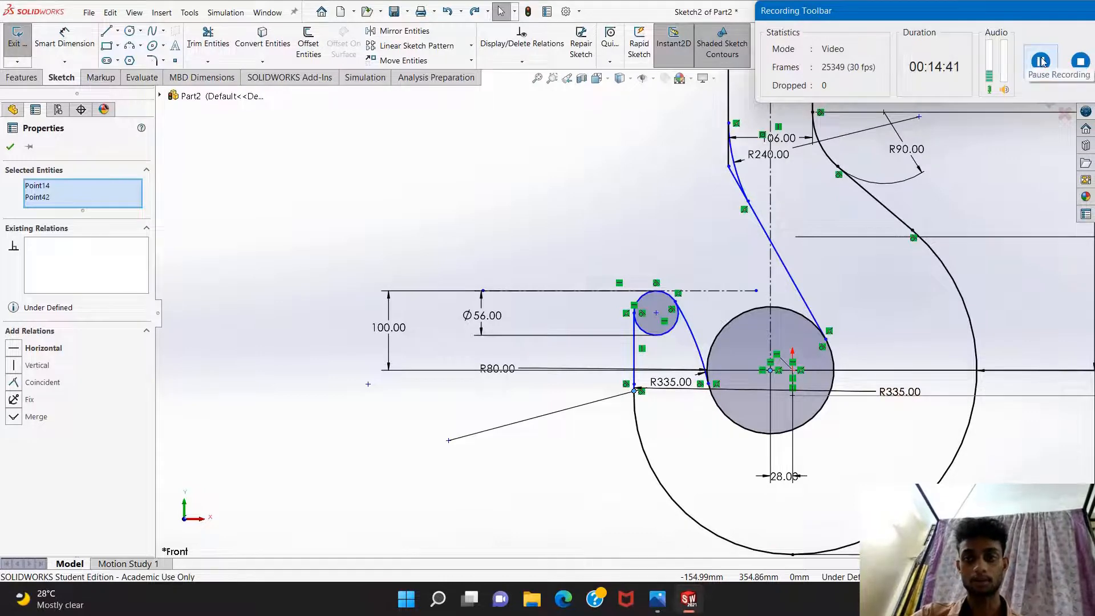
pyautogui.click(1032, 61)
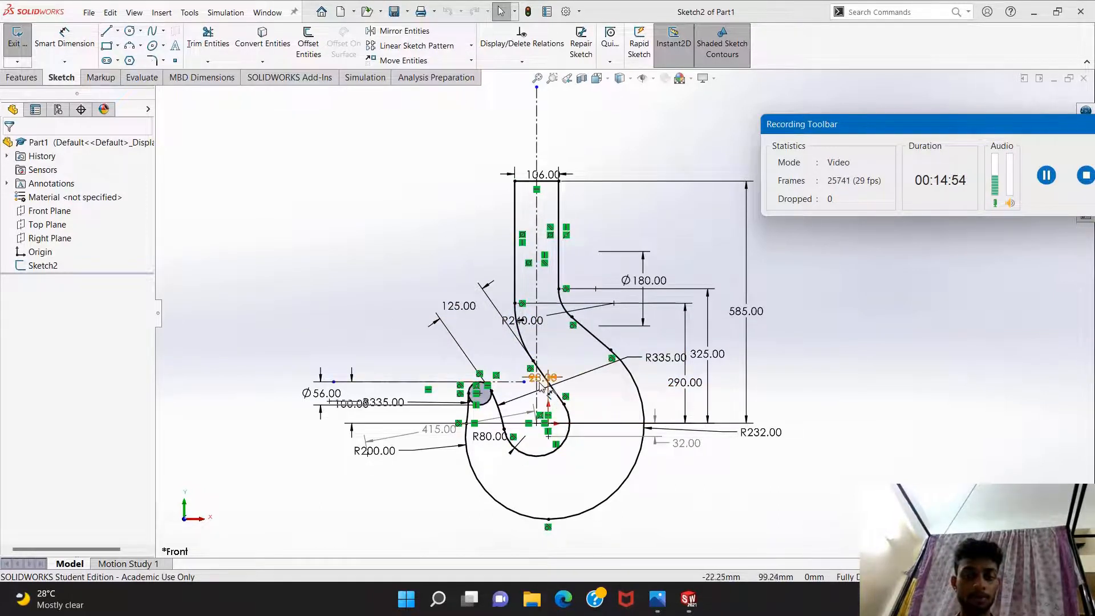
# Check the completed hook profile in Part1 against the Crane Hook drawing and exit the sketch.
pyautogui.click(657, 599)
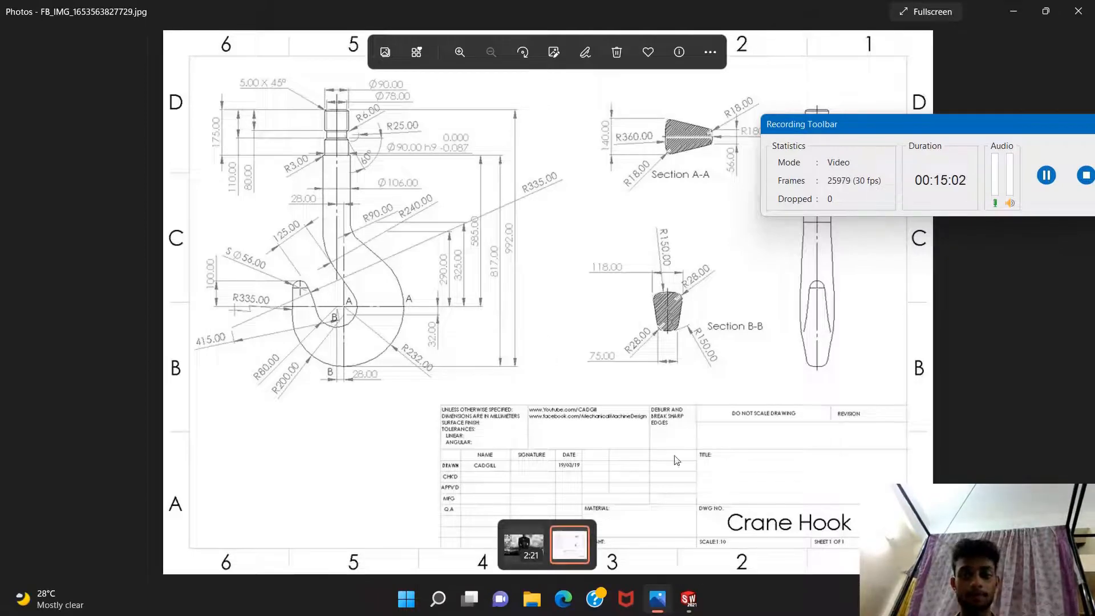
pyautogui.click(688, 598)
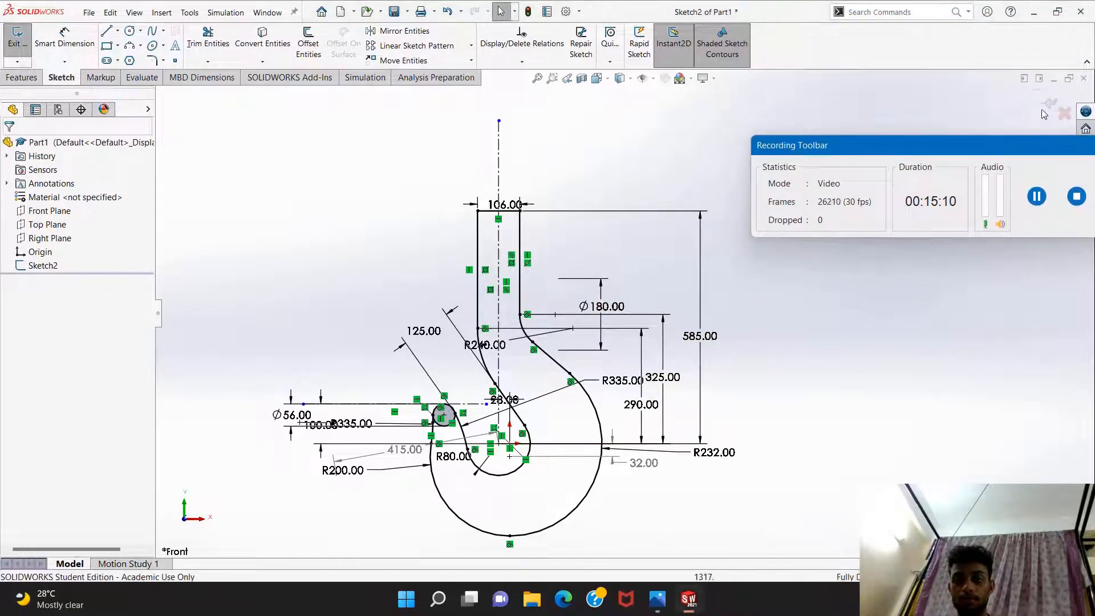
pyautogui.click(1042, 101)
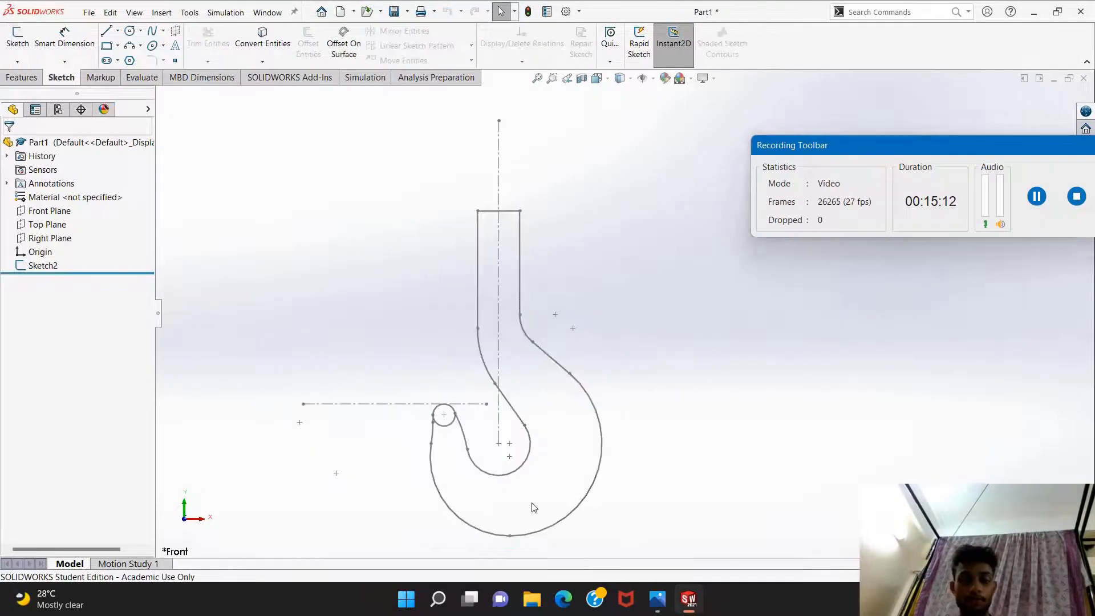
# Consult the shank dimensions in the Crane Hook drawing and return to the Part1 model.
pyautogui.click(669, 591)
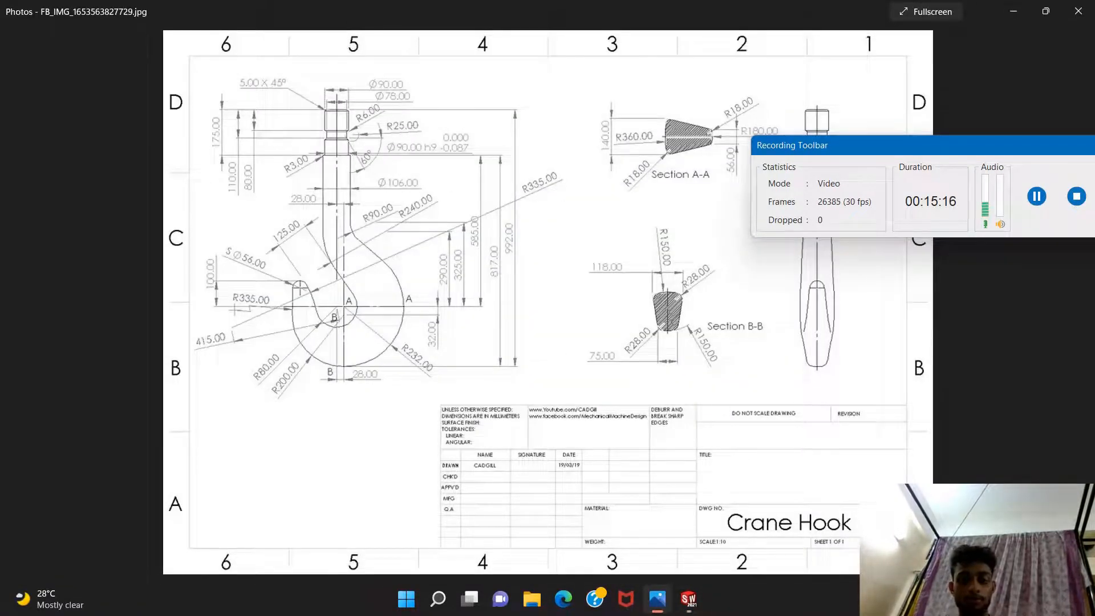
pyautogui.click(690, 598)
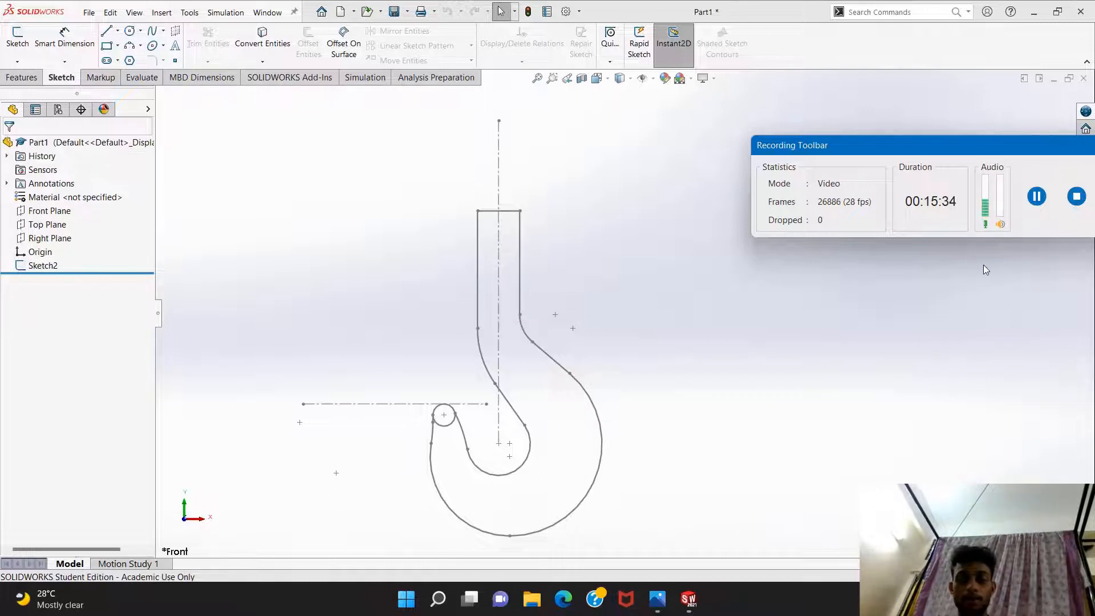
pyautogui.click(1036, 196)
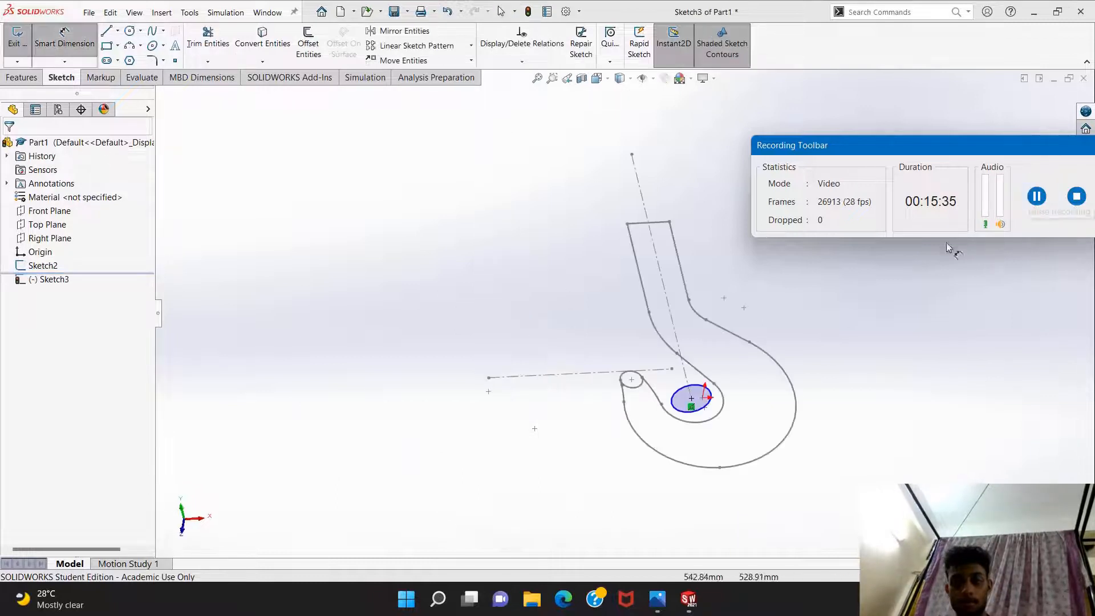
# Dimension the circle at the centre of the hook's inner arc with a diameter of 106 mm.
pyautogui.click(682, 409)
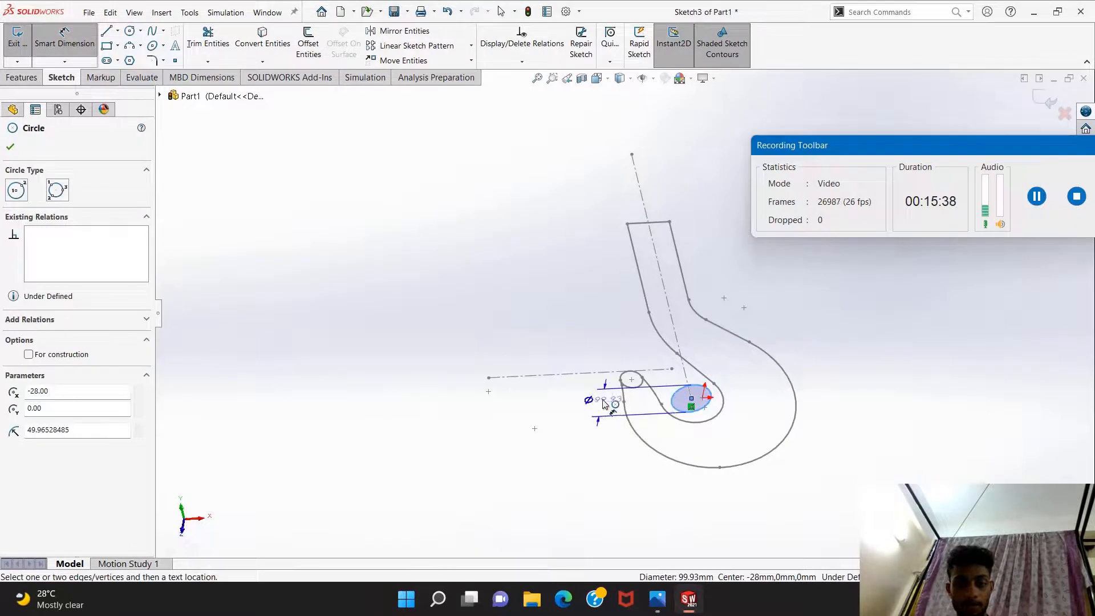
pyautogui.click(585, 406)
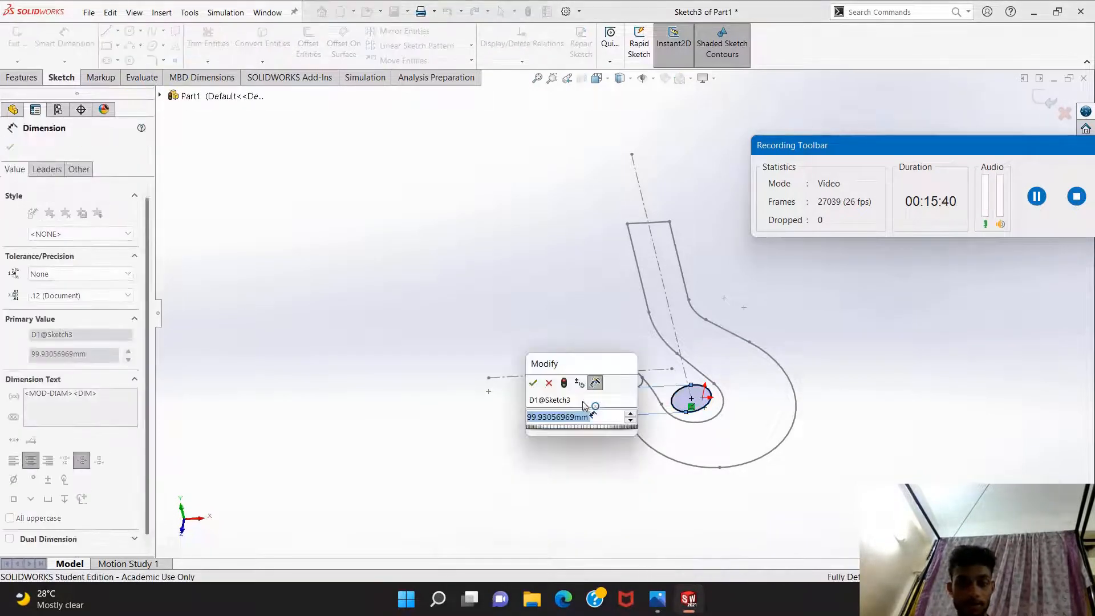
pyautogui.write('106')
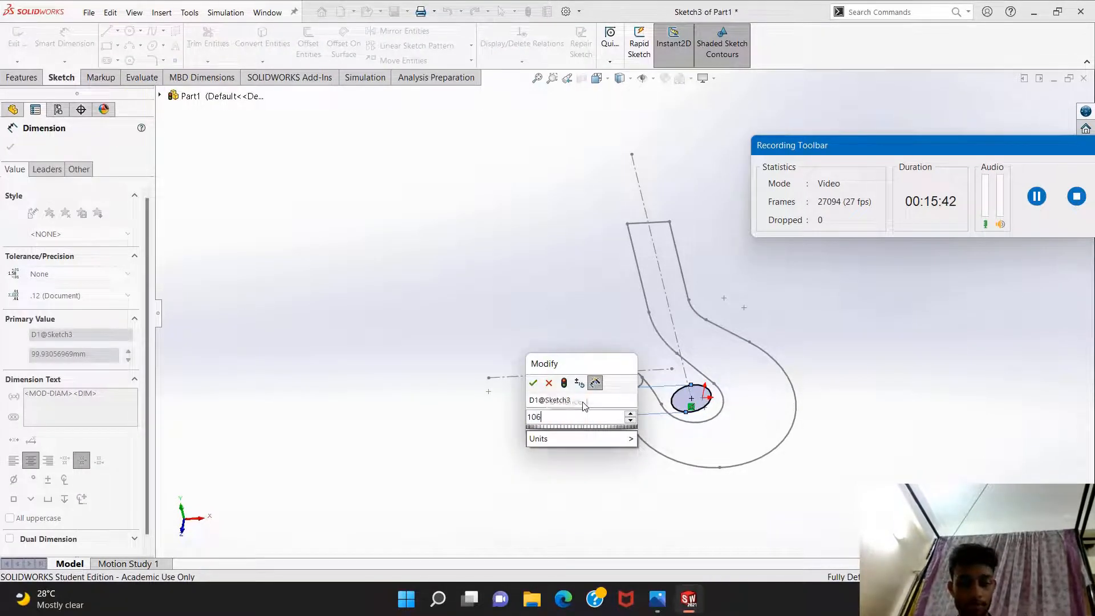
pyautogui.press('Return')
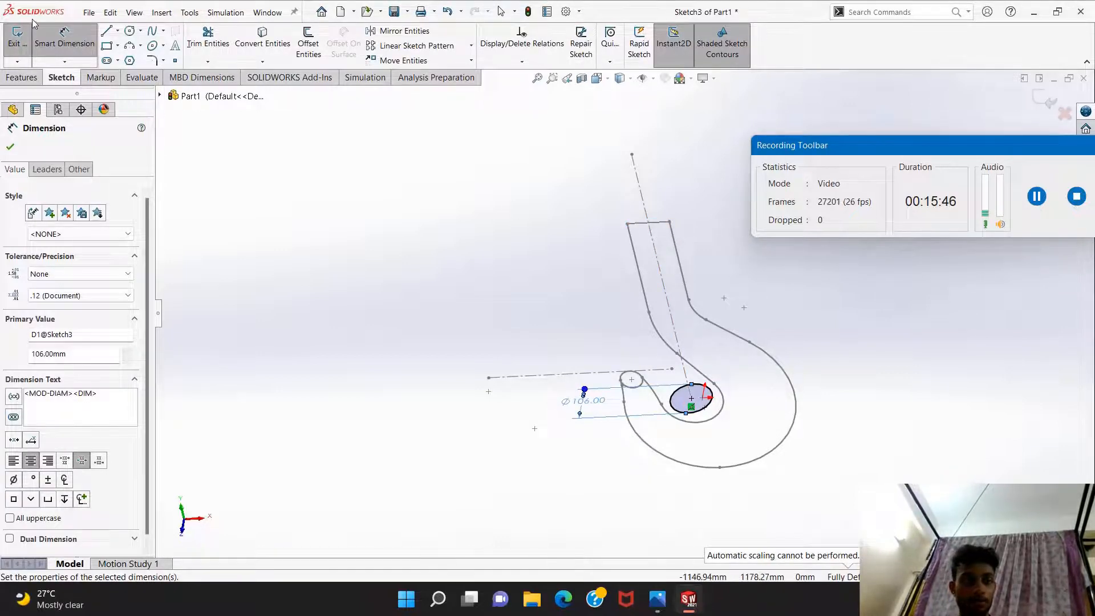
pyautogui.click(70, 44)
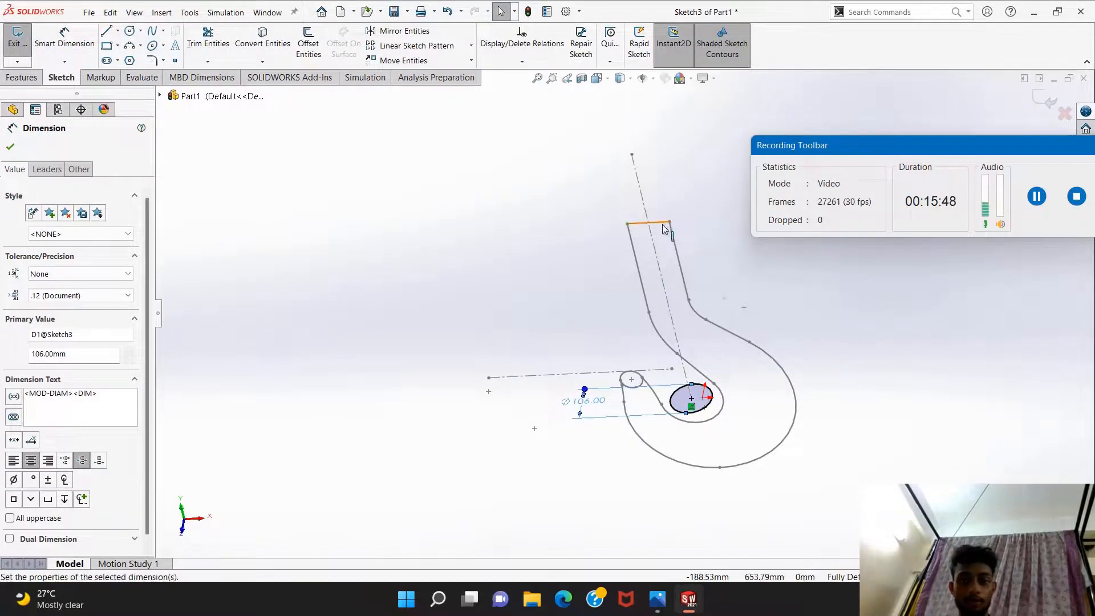
pyautogui.click(1037, 197)
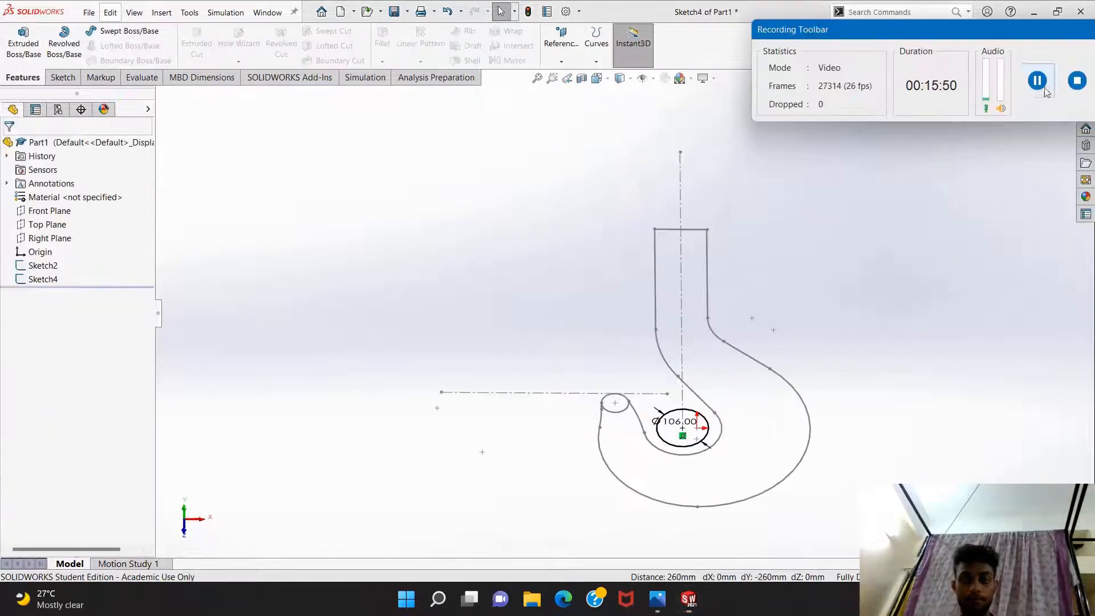
# Extrude the 106 mm circle from the vertex at the shank's top corner up to the vertex where the shank's straight edge meets the curve.
pyautogui.click(24, 41)
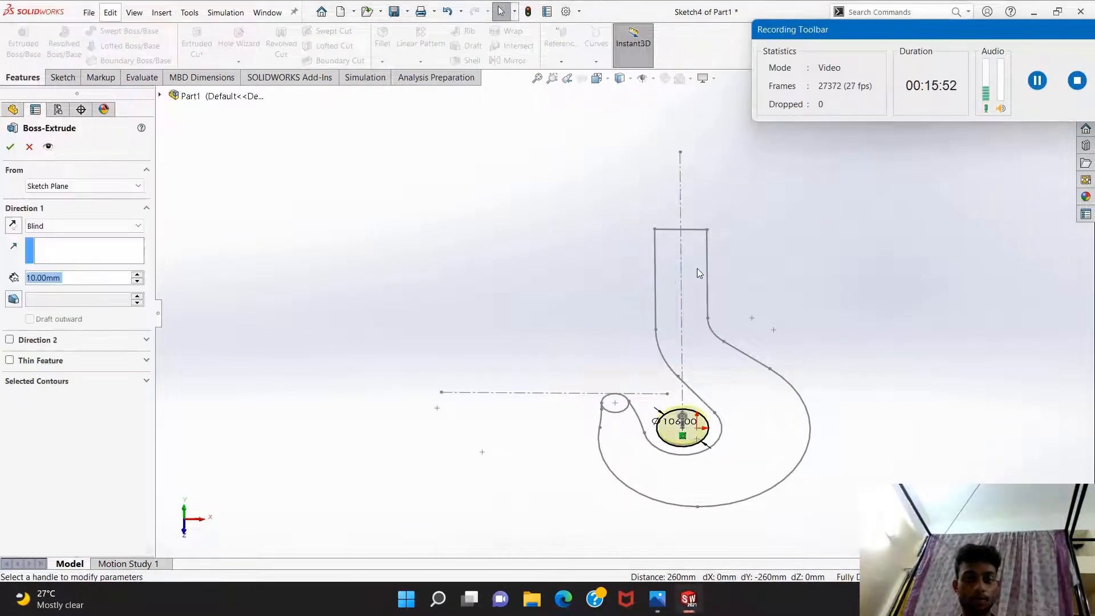
pyautogui.click(44, 186)
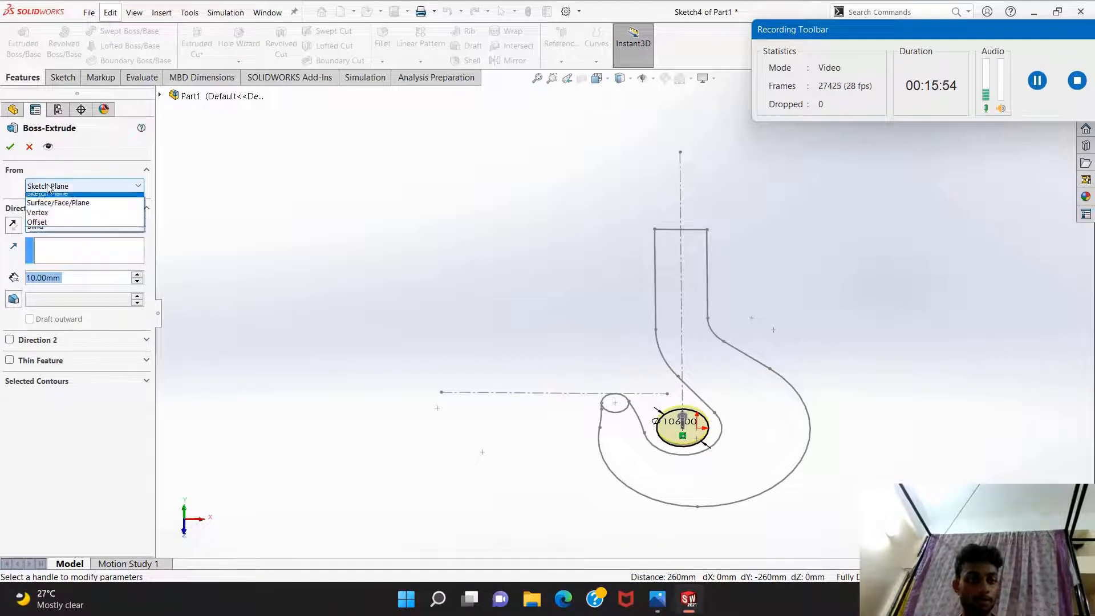
pyautogui.click(39, 218)
pyautogui.click(12, 248)
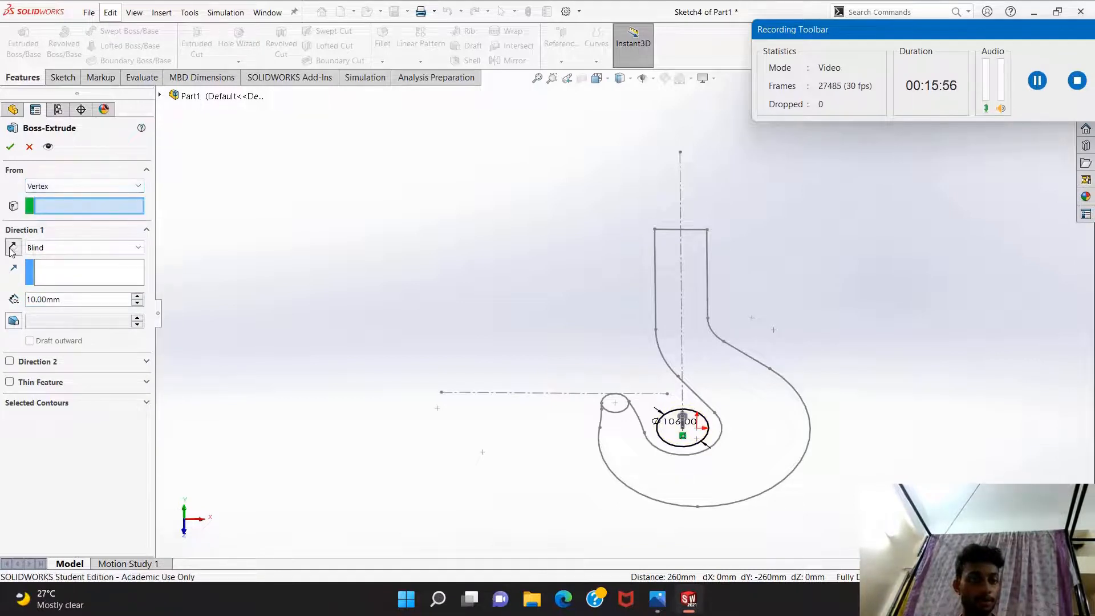
pyautogui.click(707, 229)
pyautogui.click(14, 248)
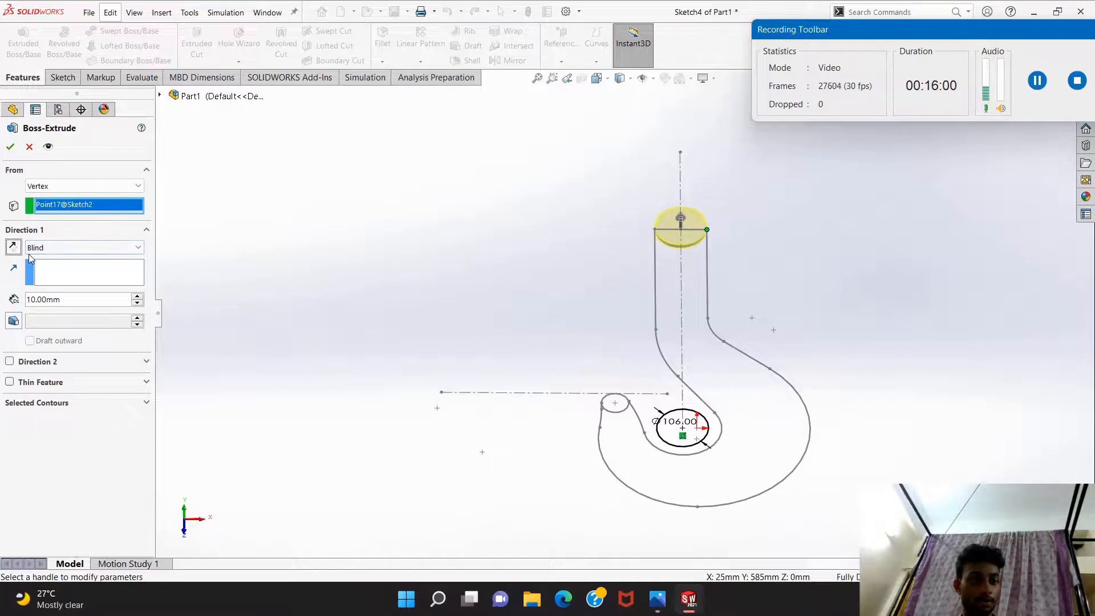
pyautogui.click(75, 254)
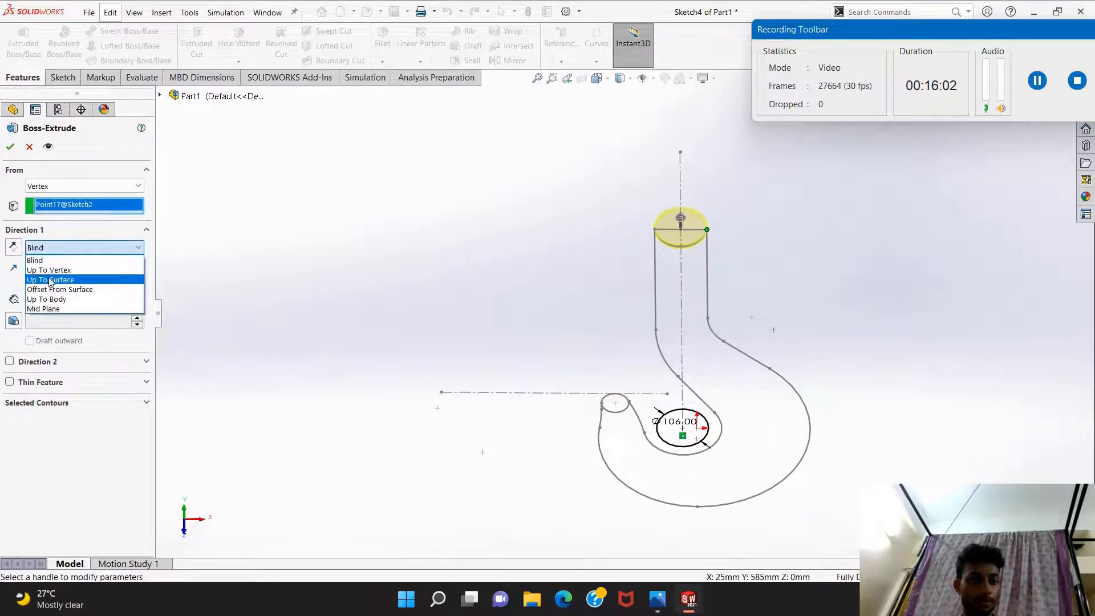
pyautogui.click(51, 267)
pyautogui.click(707, 318)
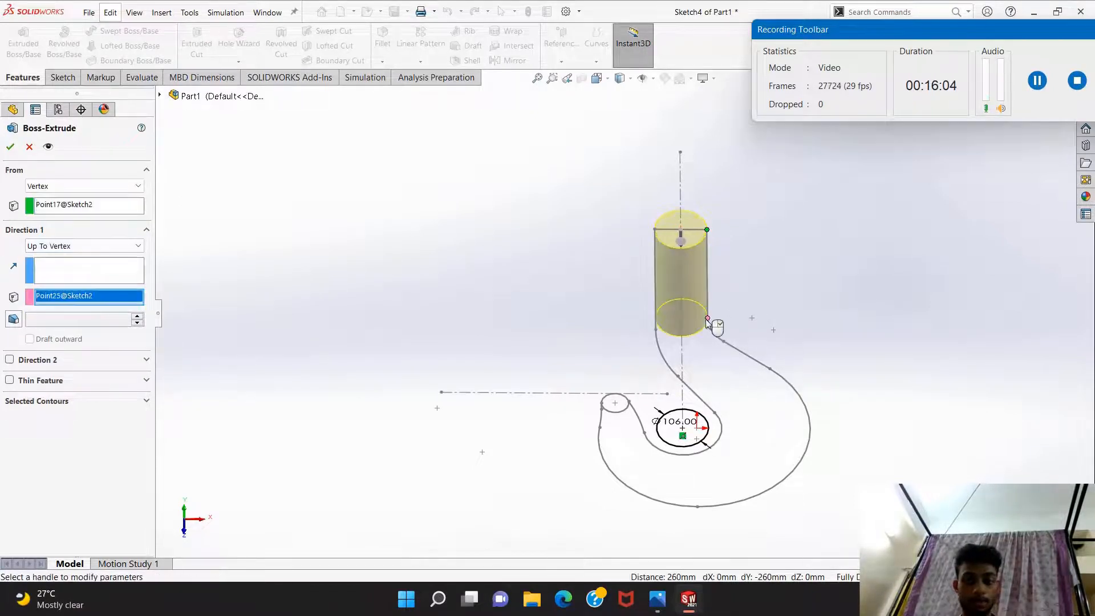
pyautogui.click(12, 145)
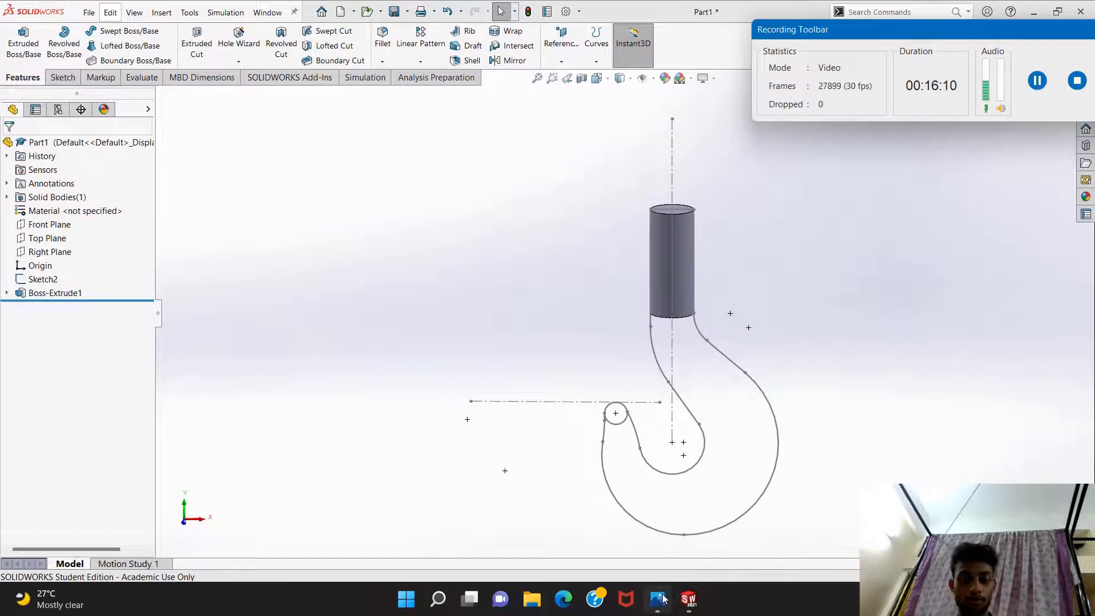
# Consult the Crane Hook drawing in Photos, return to SOLIDWORKS, and start a new sketch on the Top Plane.
pyautogui.click(663, 598)
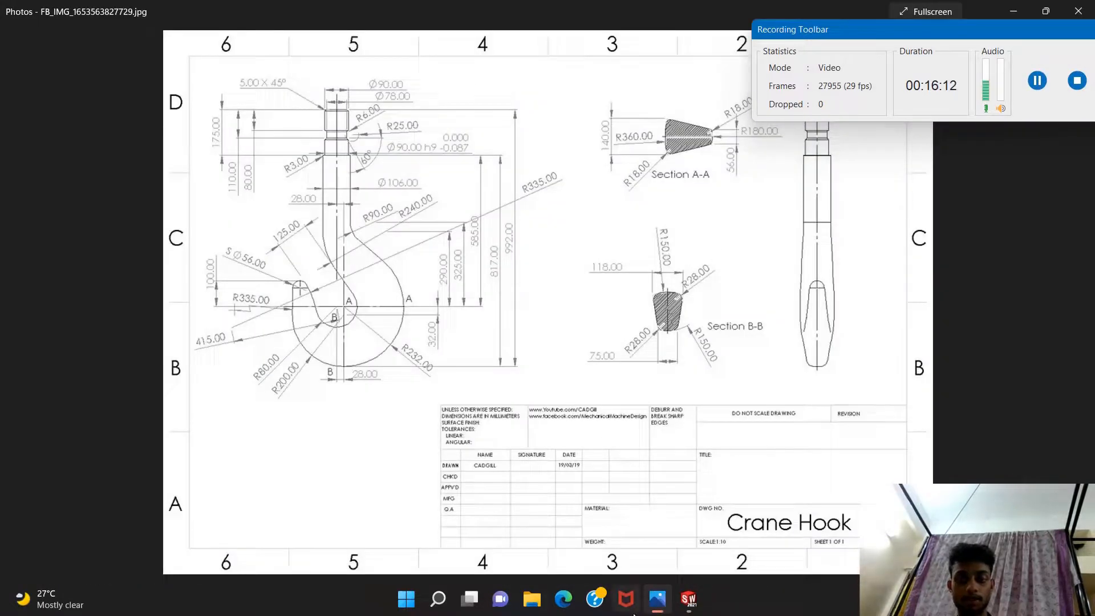
pyautogui.click(688, 598)
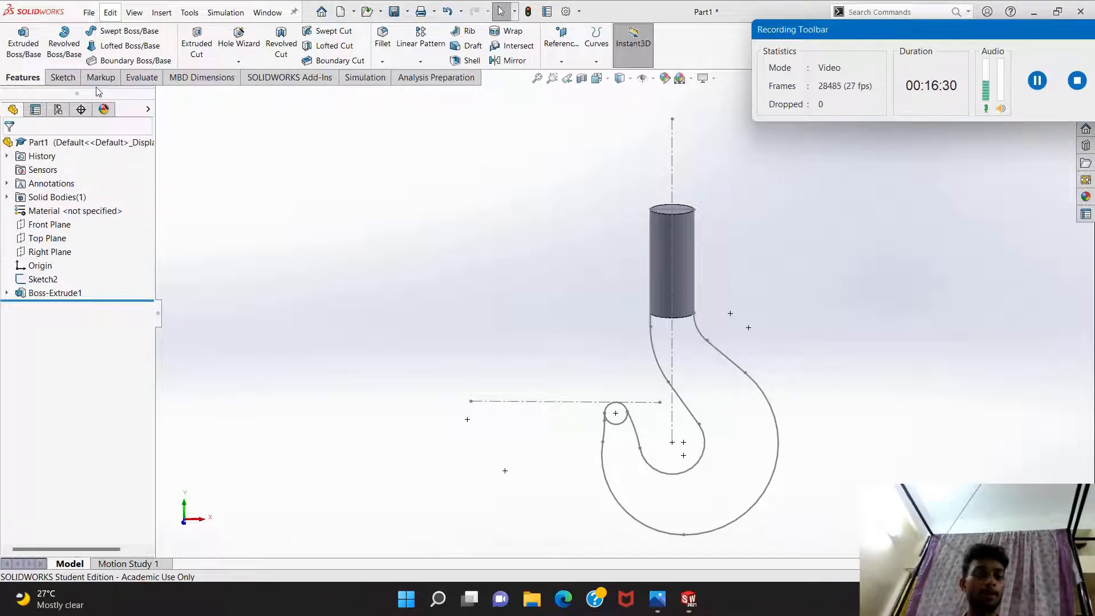
pyautogui.click(46, 238)
pyautogui.moveTo(465, 336); pyautogui.dragTo(453, 379, button='middle')
pyautogui.rightClick(65, 241)
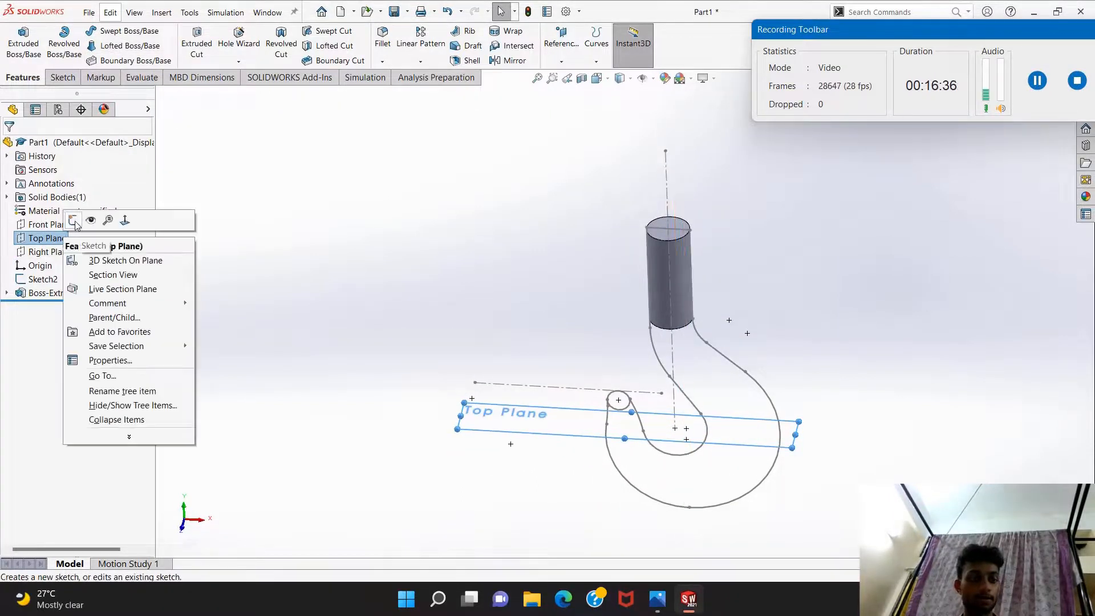
pyautogui.click(78, 219)
# Draw a horizontal construction centerline about 176 mm long from the hook's inner arc to its outer arc.
pyautogui.moveTo(673, 333); pyautogui.dragTo(675, 176, button='middle')
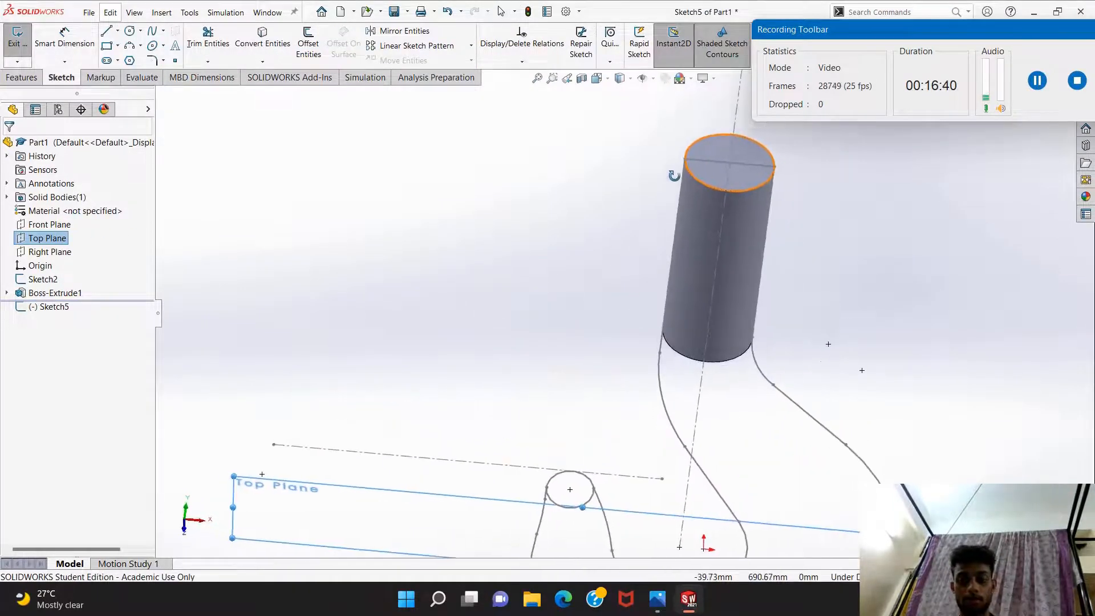
pyautogui.scroll(1, 670, 222)
pyautogui.scroll(-3, 669, 228)
pyautogui.scroll(5, 665, 223)
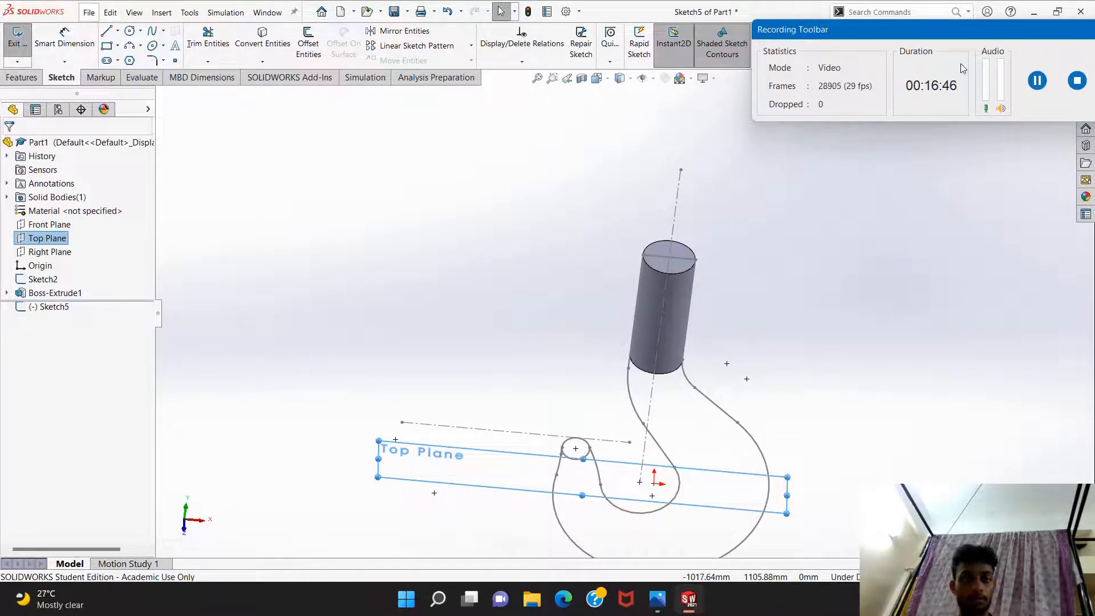
pyautogui.click(1030, 82)
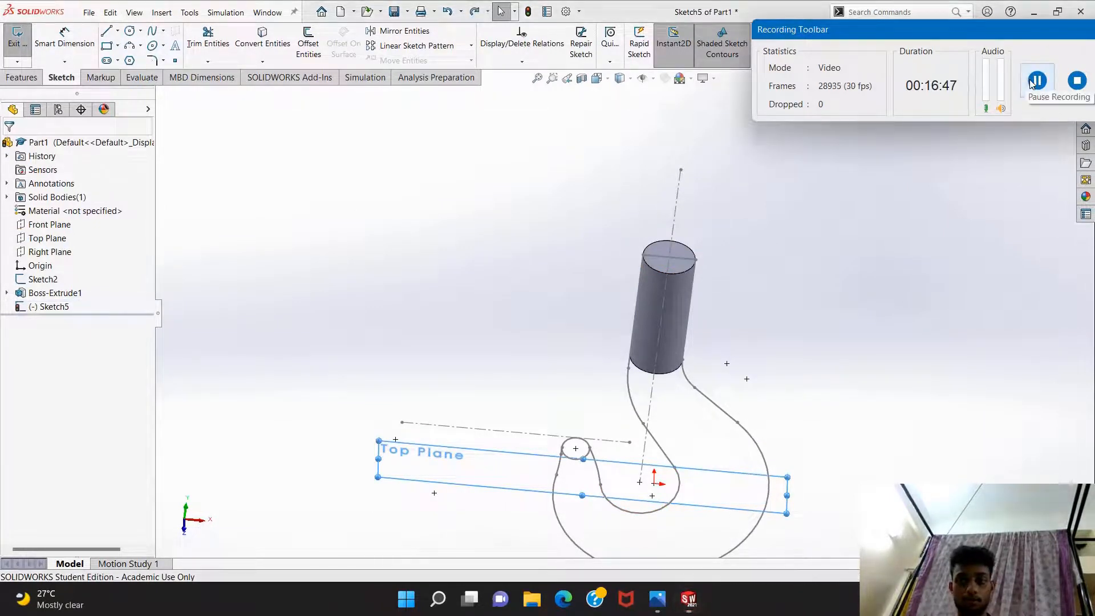
pyautogui.click(118, 30)
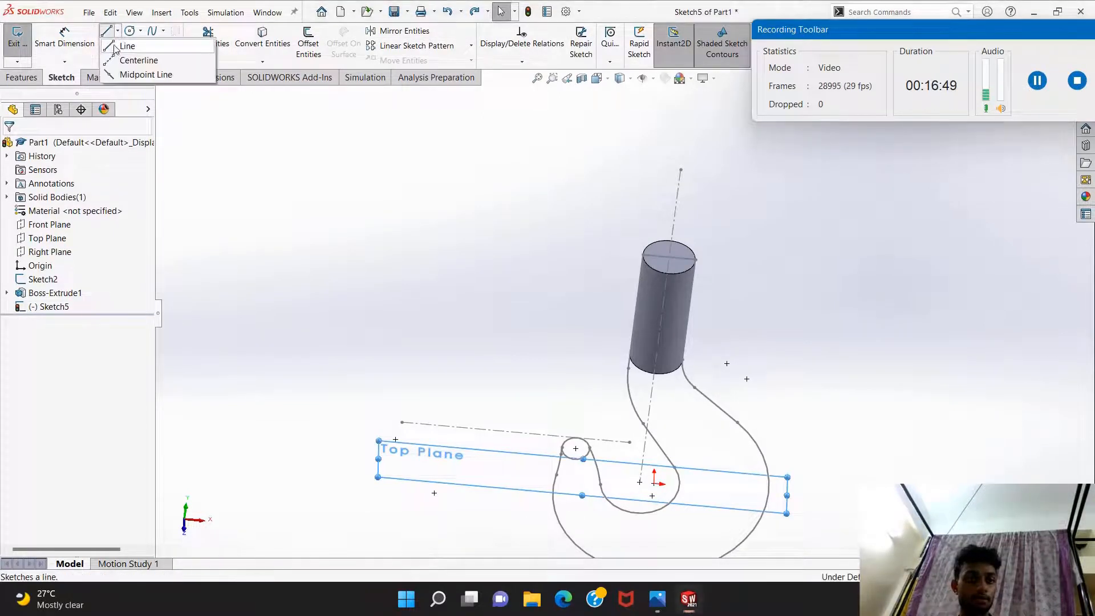
pyautogui.click(680, 485)
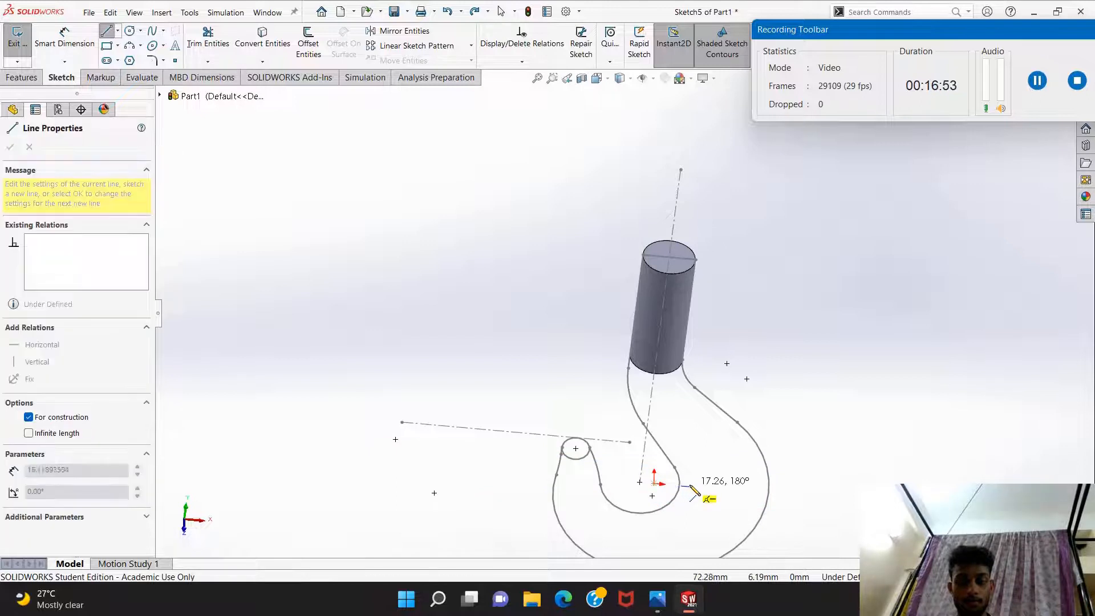
pyautogui.click(768, 493)
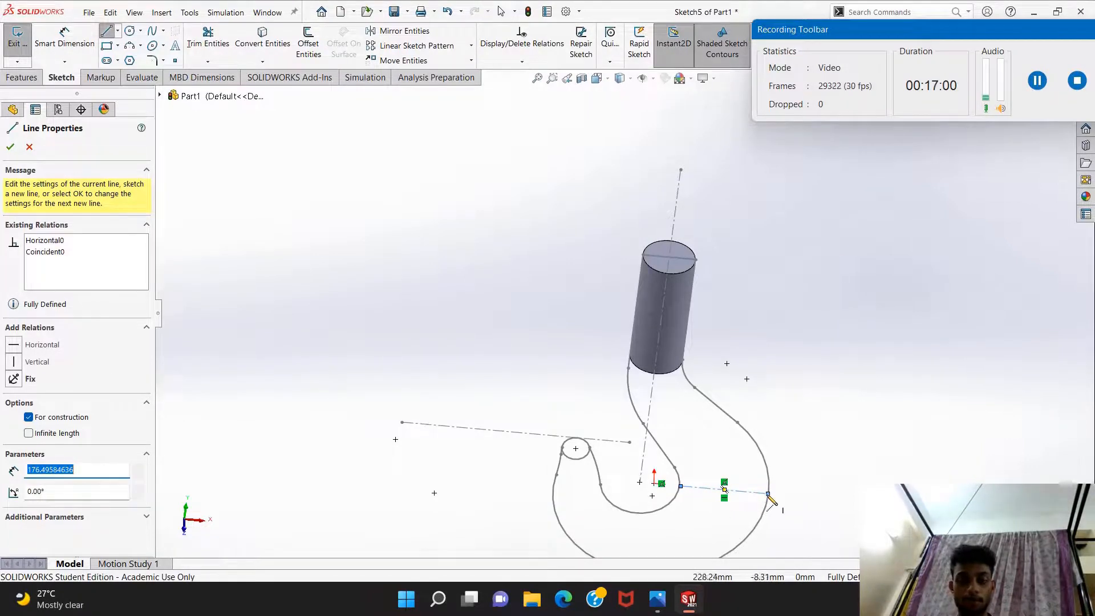
pyautogui.press('Escape')
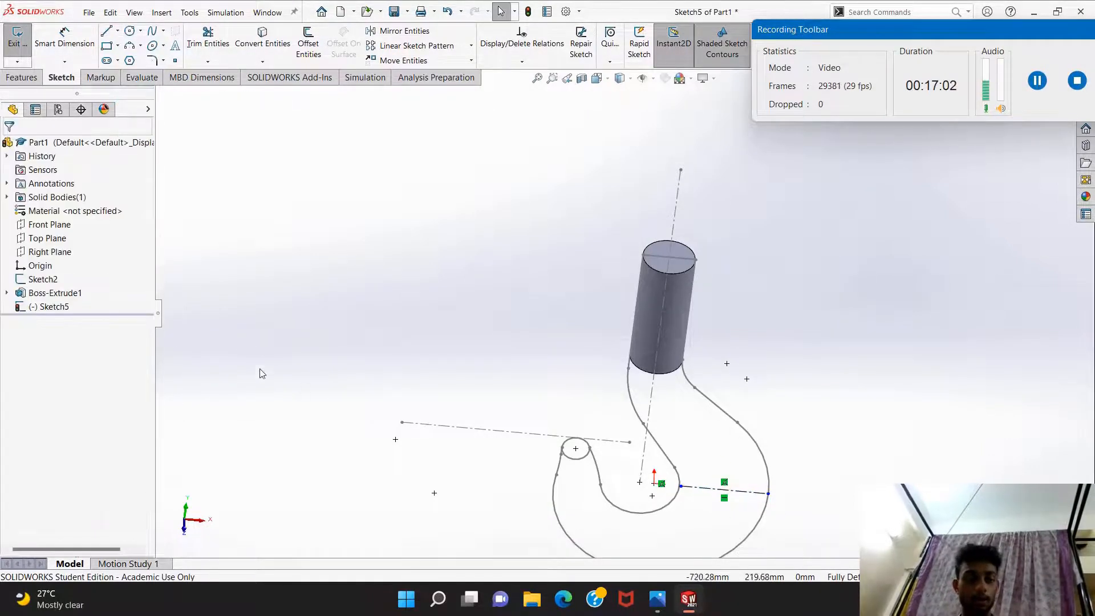
# Add a Pierce relation between the centerline's inner endpoint and the hook's inner arc.
pyautogui.click(680, 487)
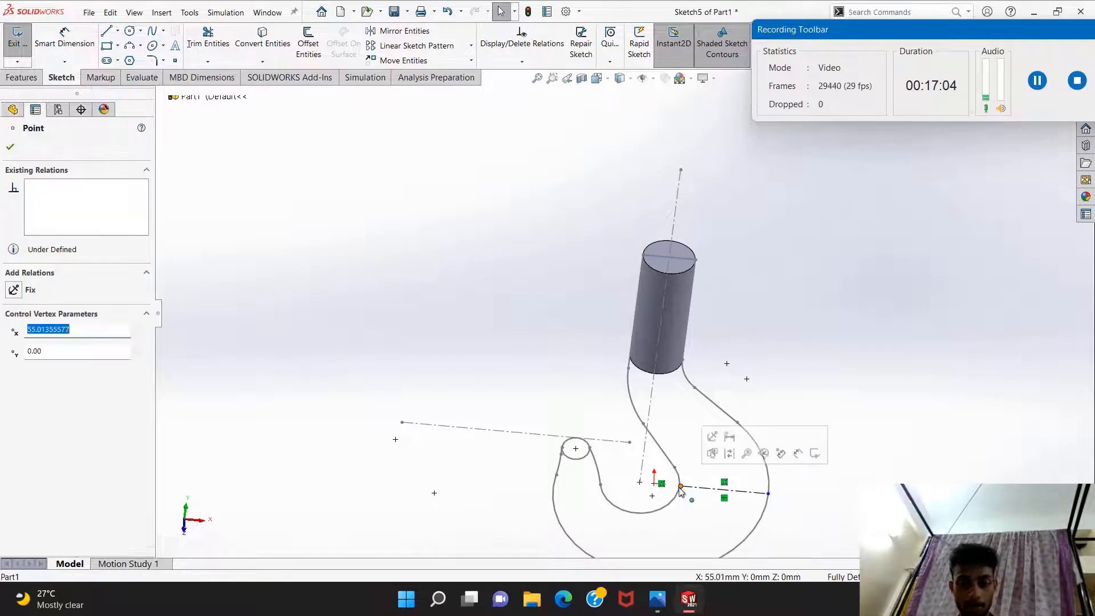
pyautogui.keyDown('ctrl'); pyautogui.click(678, 482); pyautogui.keyUp('ctrl')
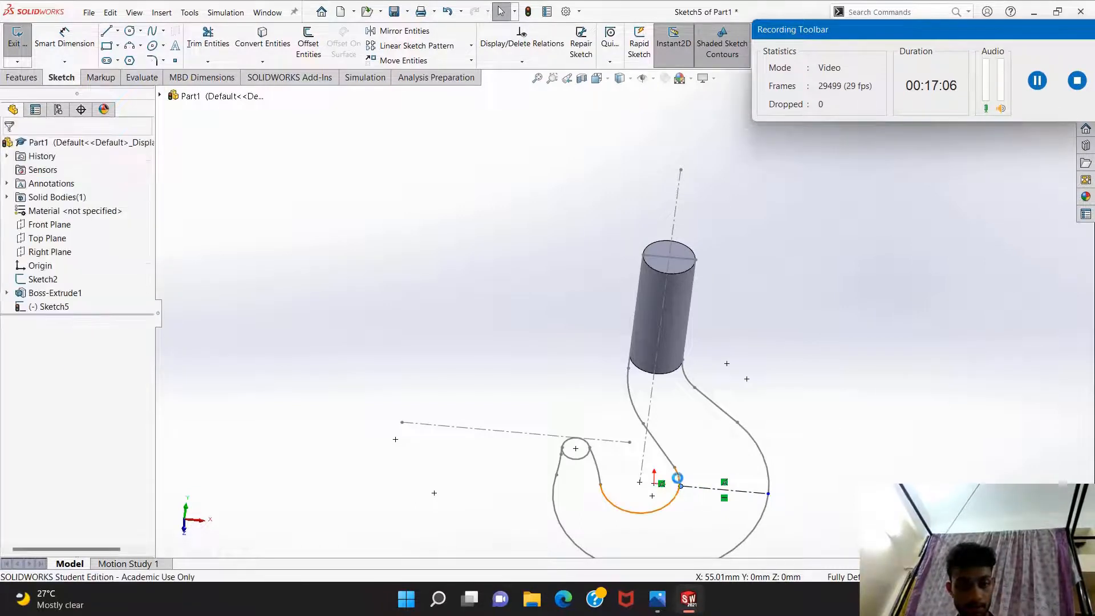
pyautogui.click(36, 383)
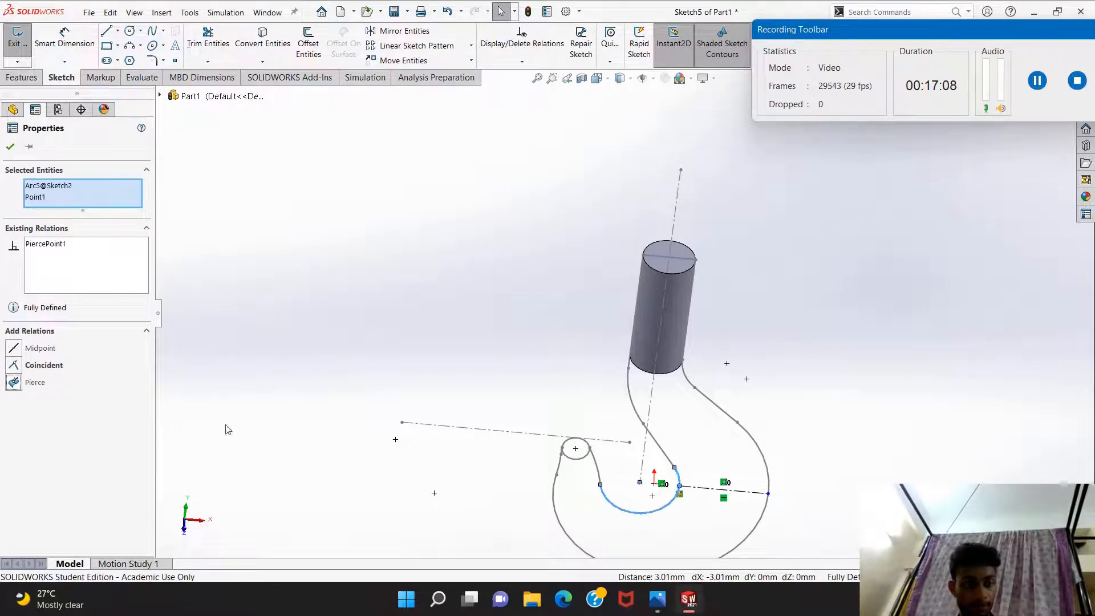
pyautogui.keyDown('ctrl'); pyautogui.click(770, 485); pyautogui.keyUp('ctrl')
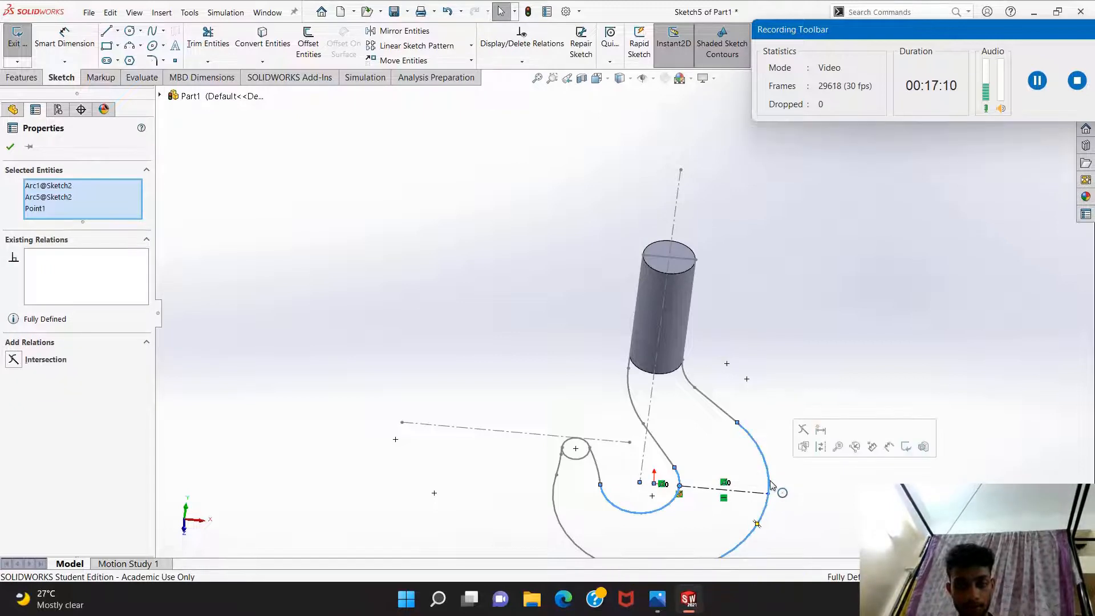
pyautogui.keyDown('ctrl'); pyautogui.click(760, 493); pyautogui.keyUp('ctrl')
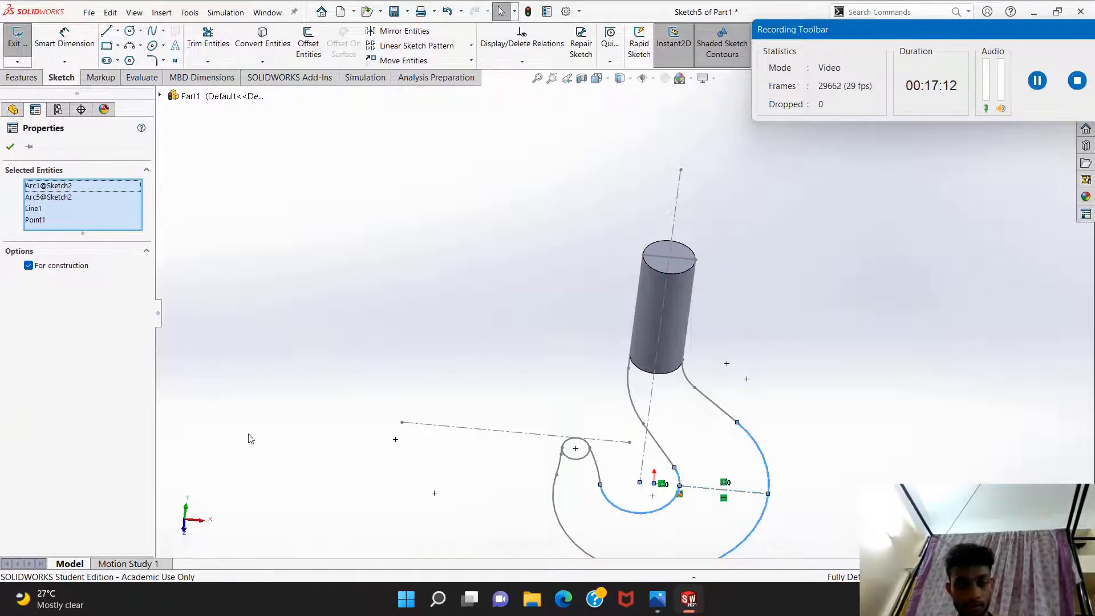
pyautogui.click(211, 408)
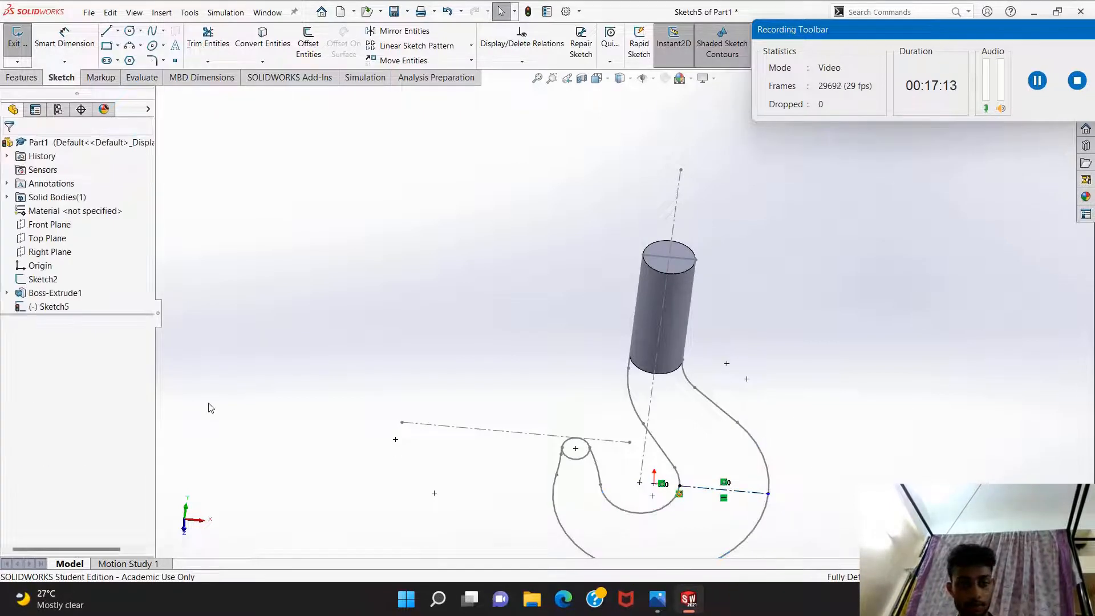
# Add a Pierce relation between the centerline's outer endpoint and the hook's outer arc.
pyautogui.click(769, 486)
pyautogui.keyDown('ctrl'); pyautogui.click(768, 493); pyautogui.keyUp('ctrl')
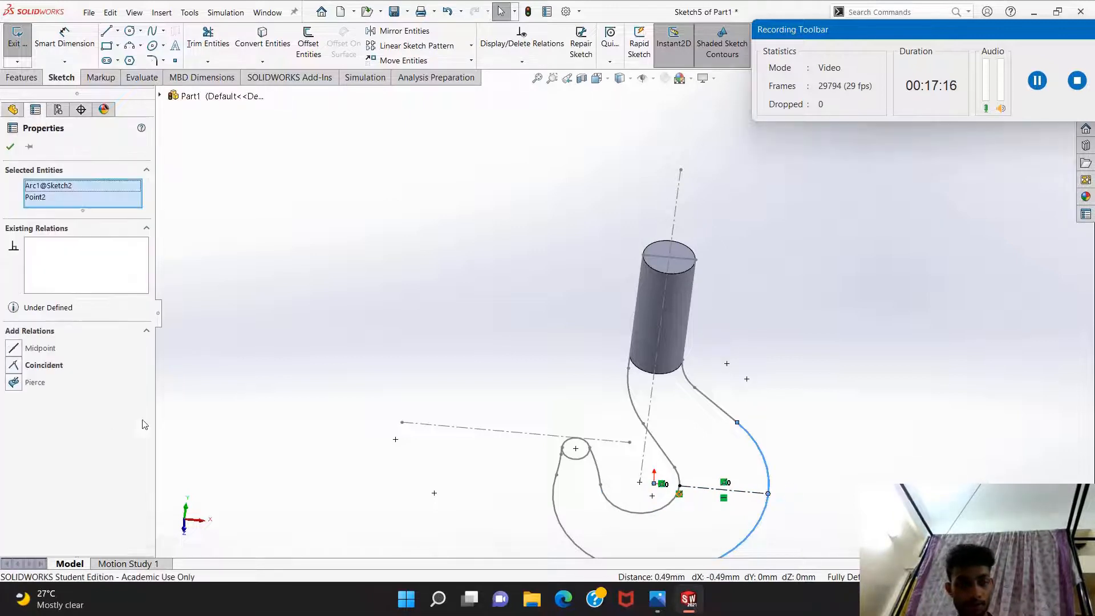
pyautogui.click(33, 382)
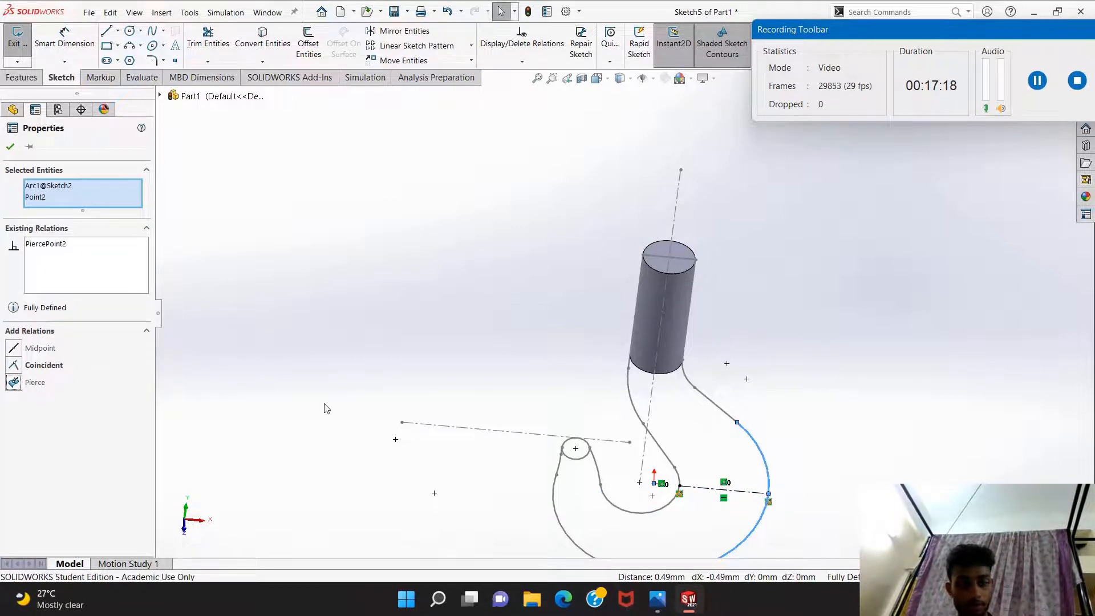
pyautogui.click(325, 408)
pyautogui.click(1050, 84)
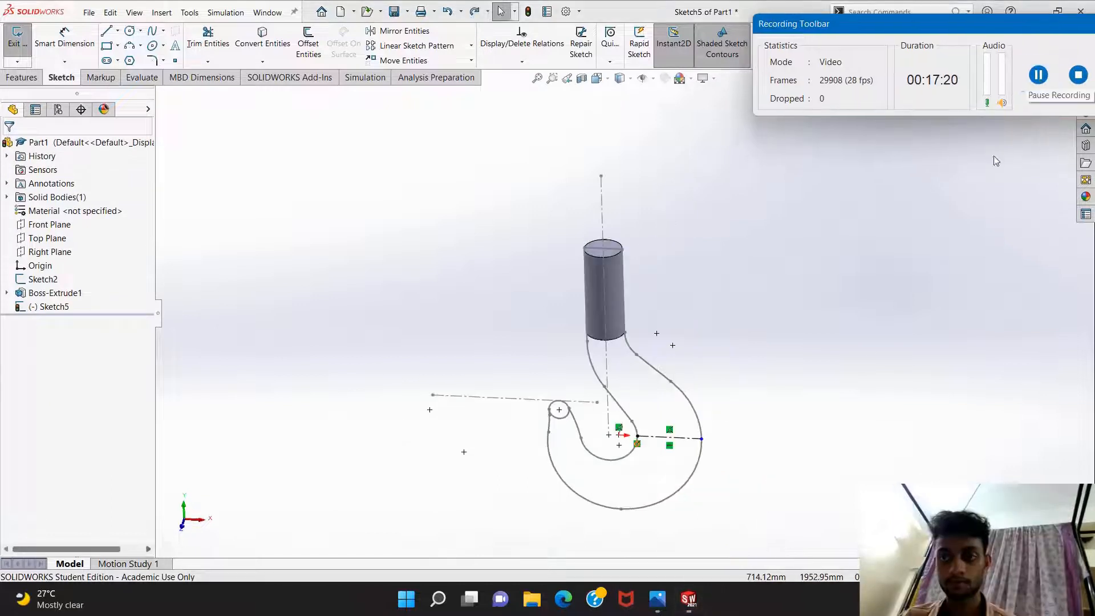
# Consult Section A-A in the Crane Hook drawing in Photos and return to the SOLIDWORKS sketch in Top view.
pyautogui.click(656, 599)
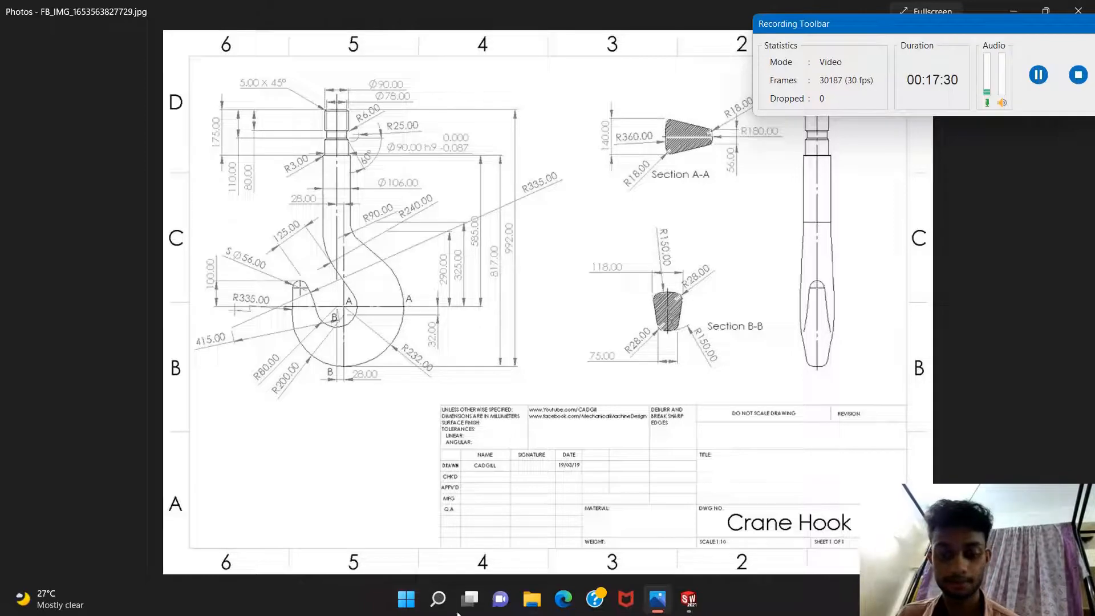
pyautogui.click(682, 607)
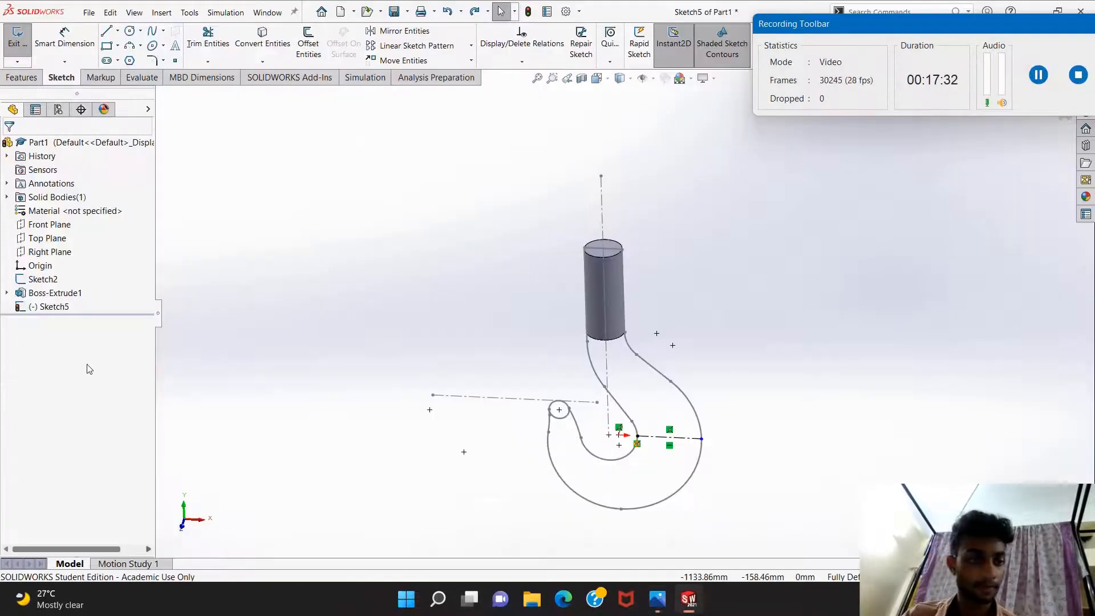
pyautogui.click(184, 506)
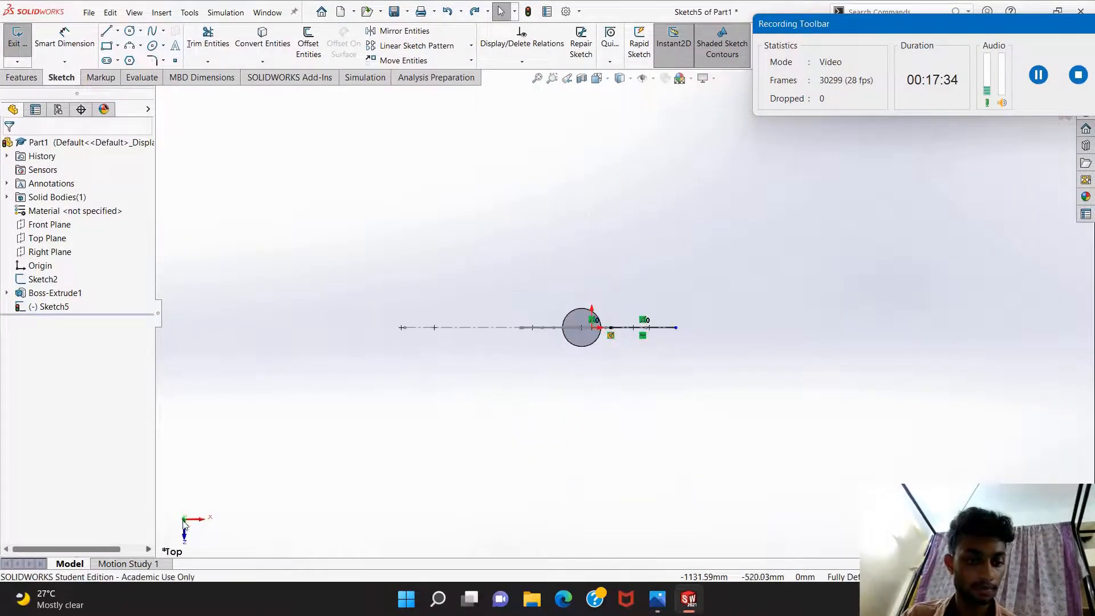
# Sketch a line about 103 mm long above the construction centerline, sloping down toward the centerline's outer end.
pyautogui.scroll(-8, 666, 323)
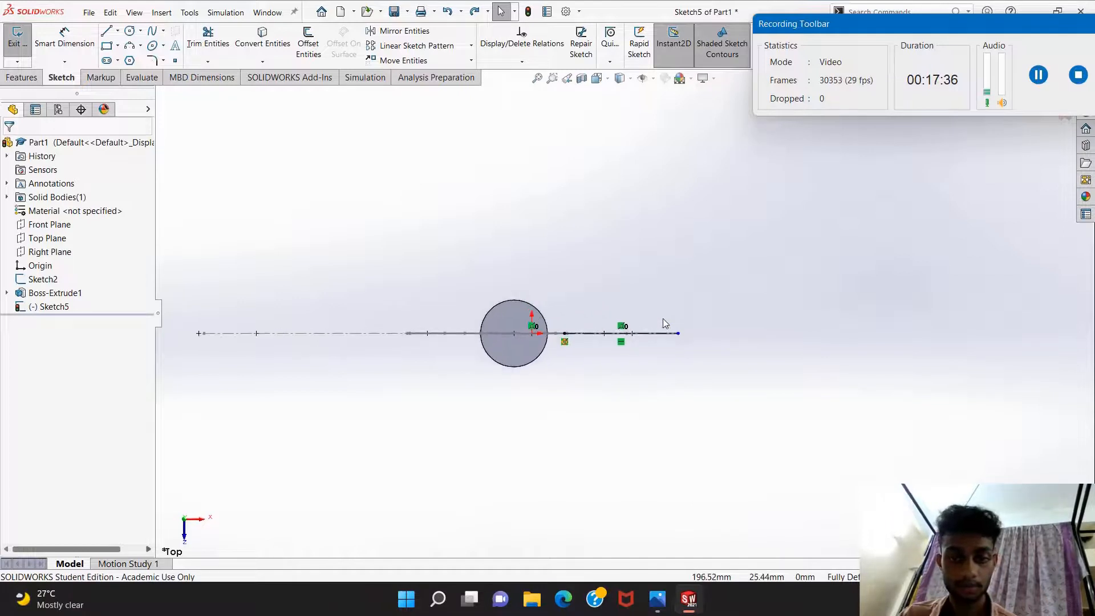
pyautogui.scroll(-1, 663, 323)
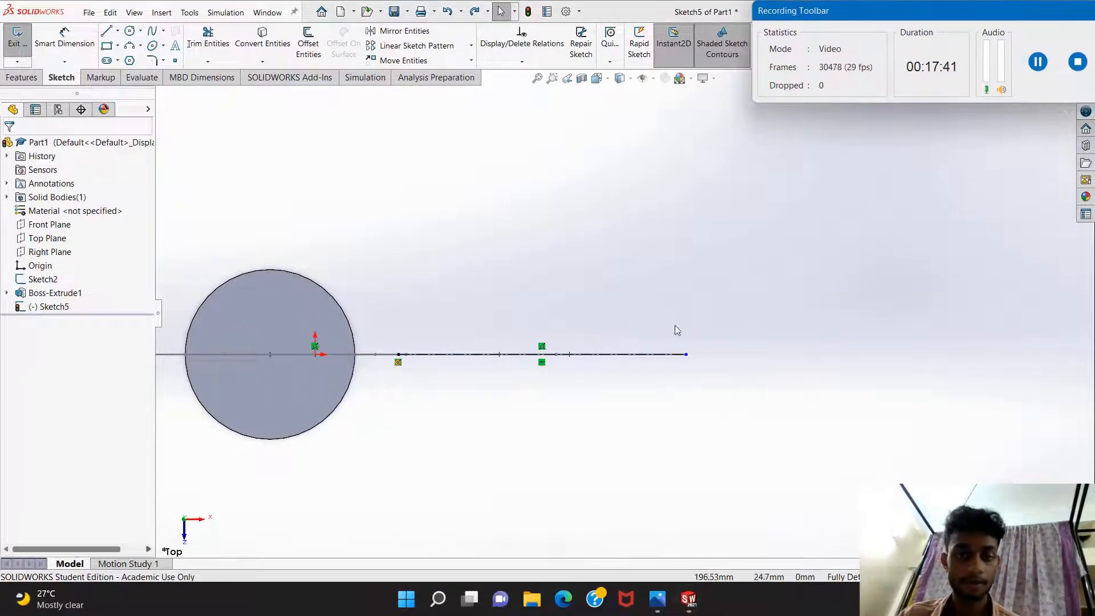
pyautogui.click(106, 31)
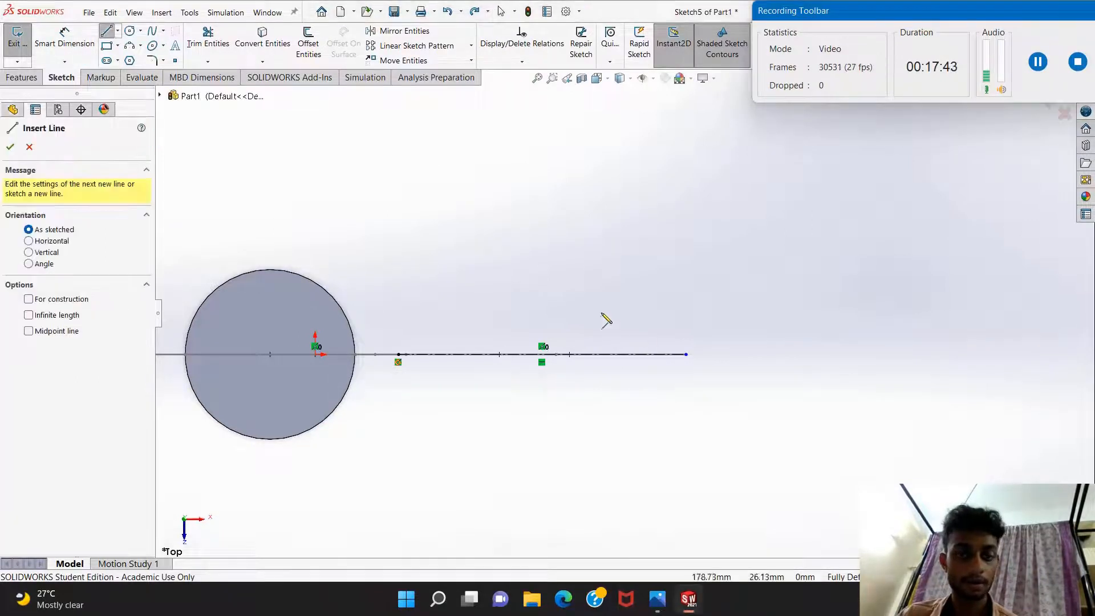
pyautogui.click(510, 298)
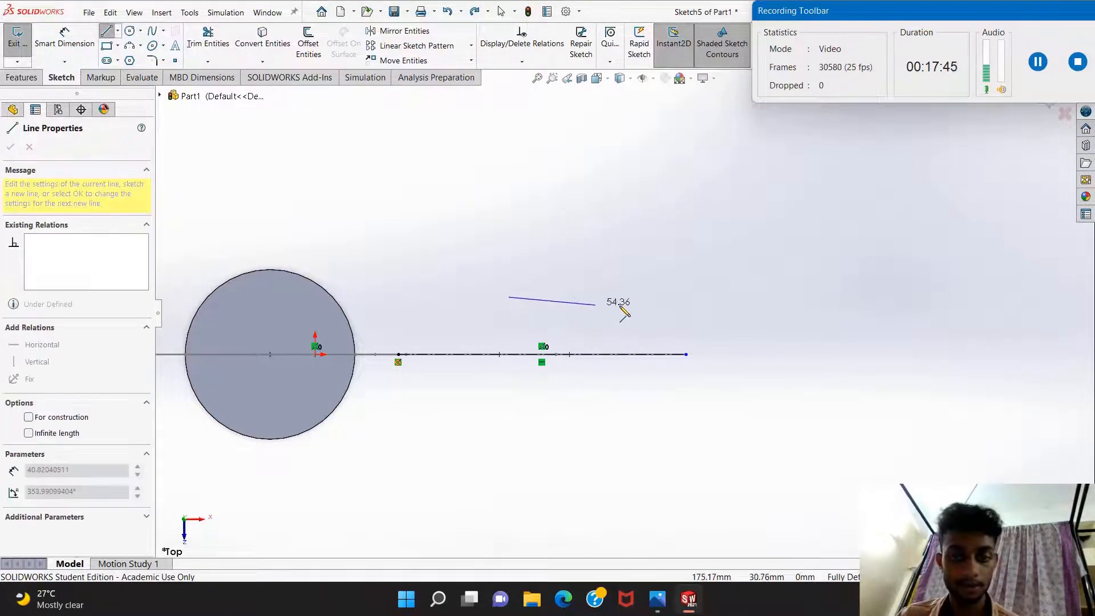
pyautogui.click(672, 324)
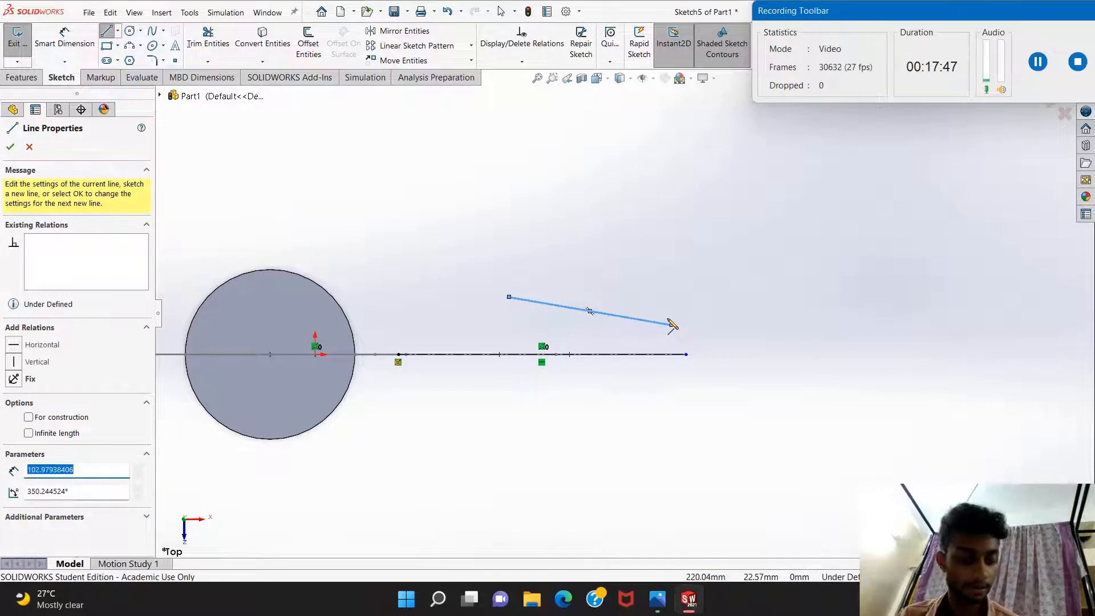
pyautogui.press('Escape')
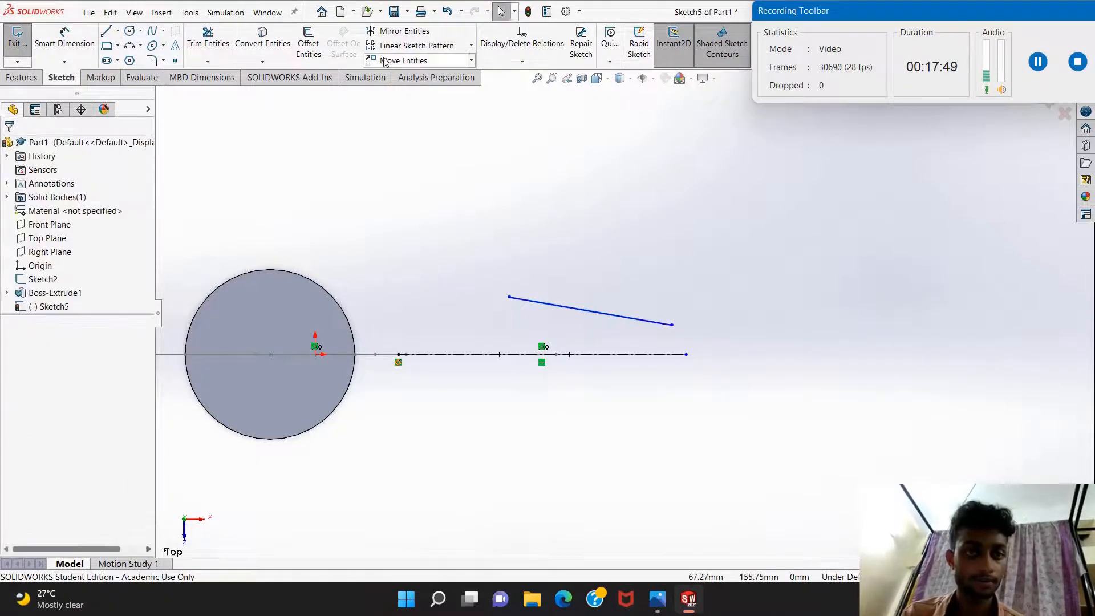
# Try to mirror the sloped line about the construction centerline.
pyautogui.click(376, 32)
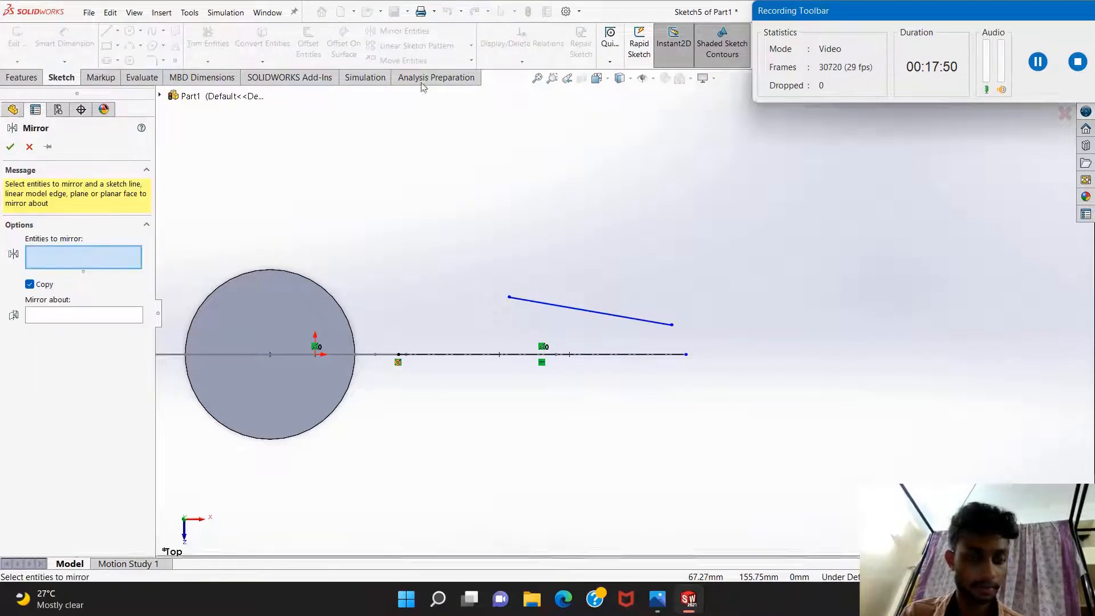
pyautogui.click(563, 307)
pyautogui.click(575, 354)
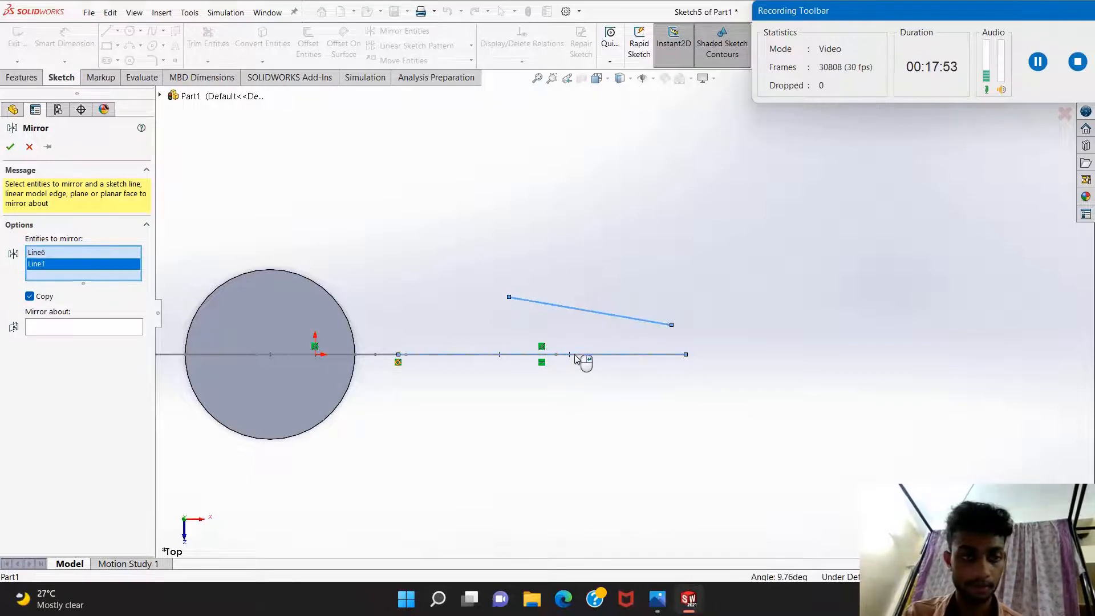
pyautogui.click(8, 149)
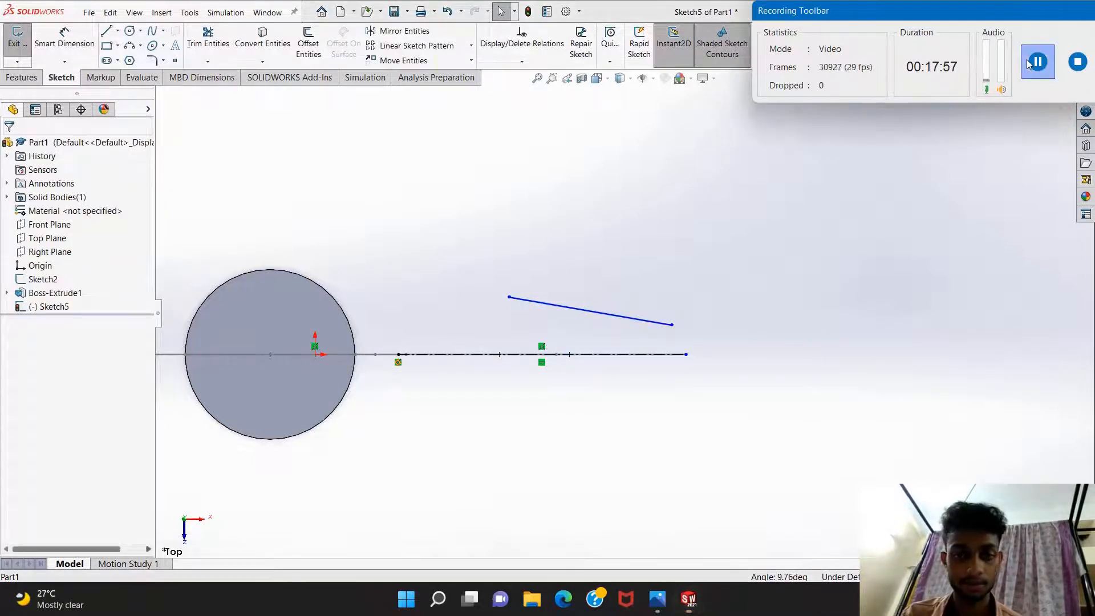
pyautogui.hotkey('ctrl', 'z')
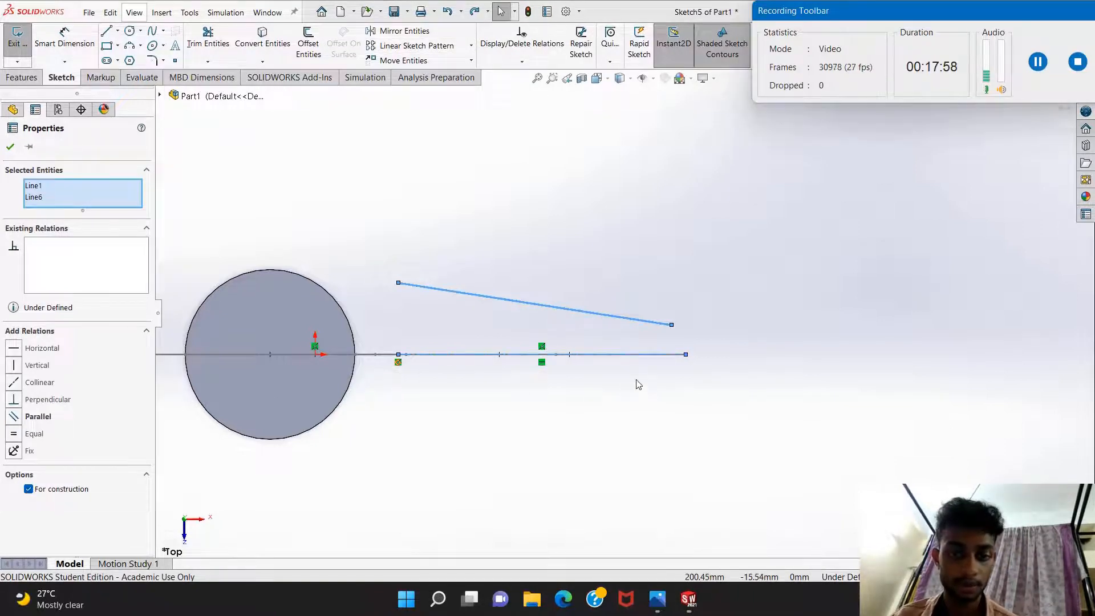
# Select the sloped line together with the construction centerline and mirror it to the centerline's other side.
pyautogui.moveTo(637, 380); pyautogui.dragTo(573, 295)
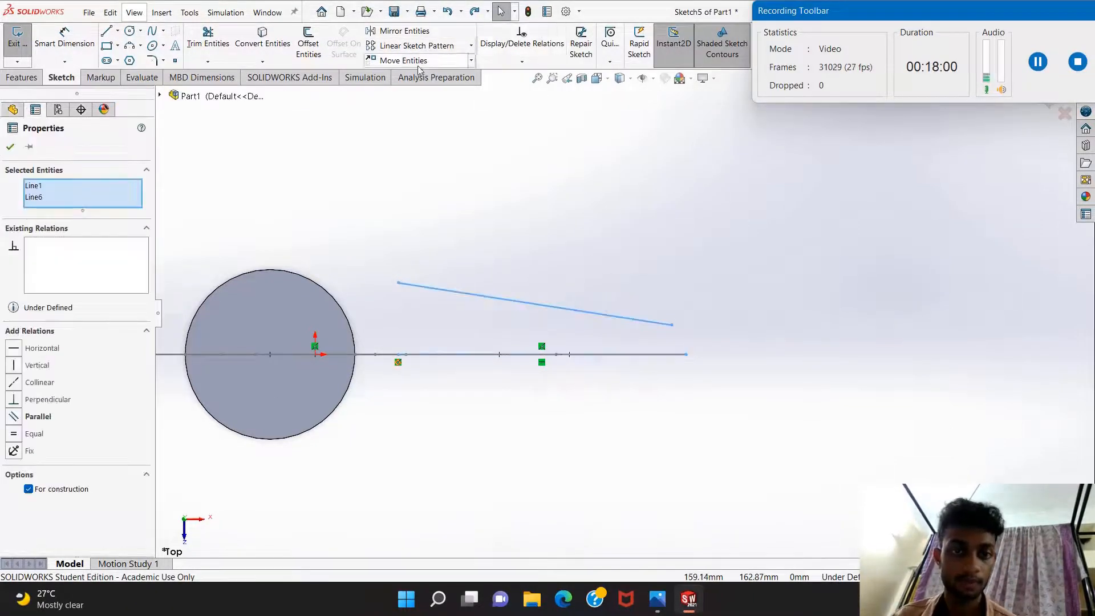
pyautogui.click(406, 32)
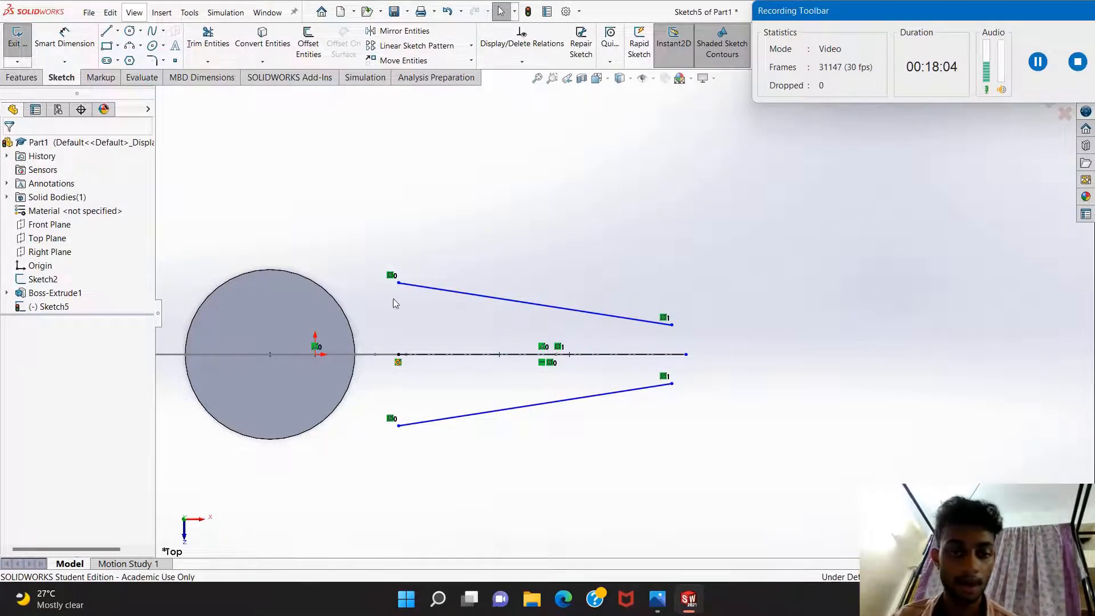
# Check the Section A-A dimensions in the Crane Hook drawing in Photos against the hook's section sketch in SOLIDWORKS.
pyautogui.click(656, 601)
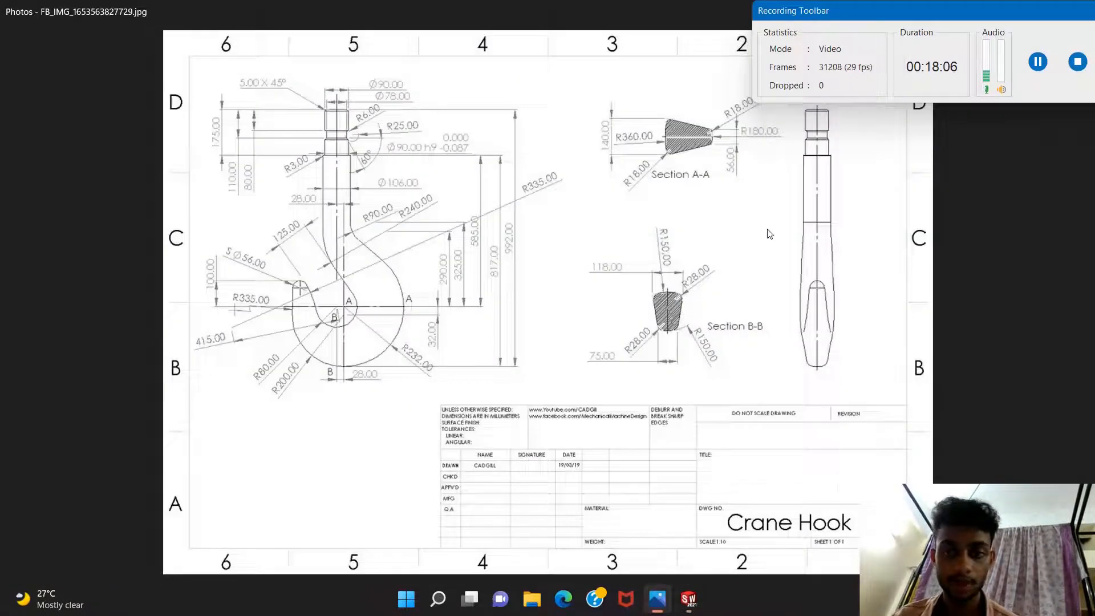
pyautogui.click(688, 599)
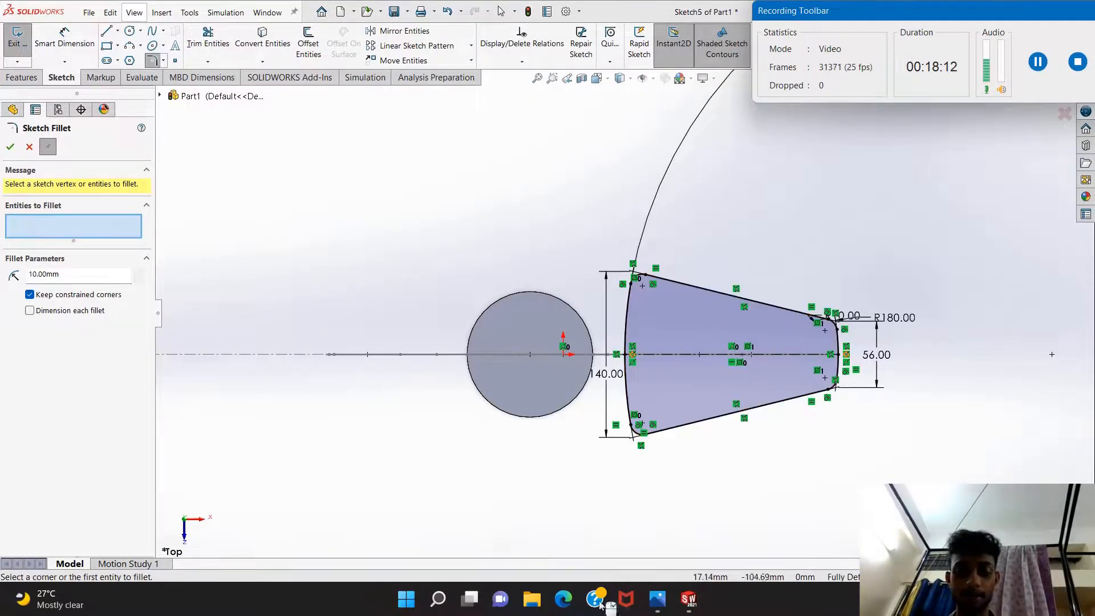
pyautogui.click(657, 599)
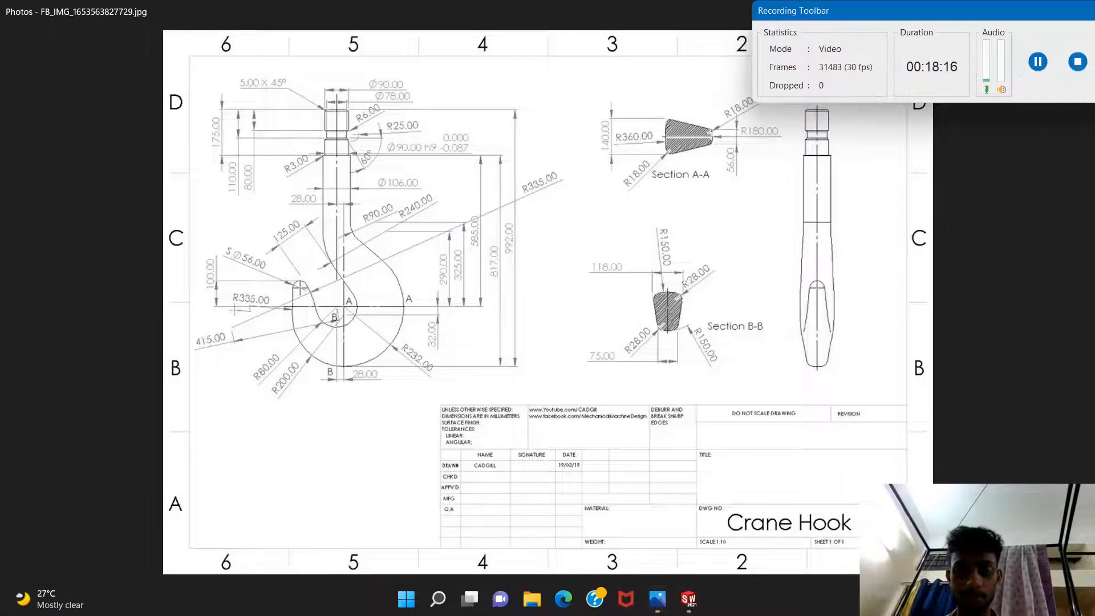
pyautogui.click(688, 598)
pyautogui.scroll(2, 624, 533)
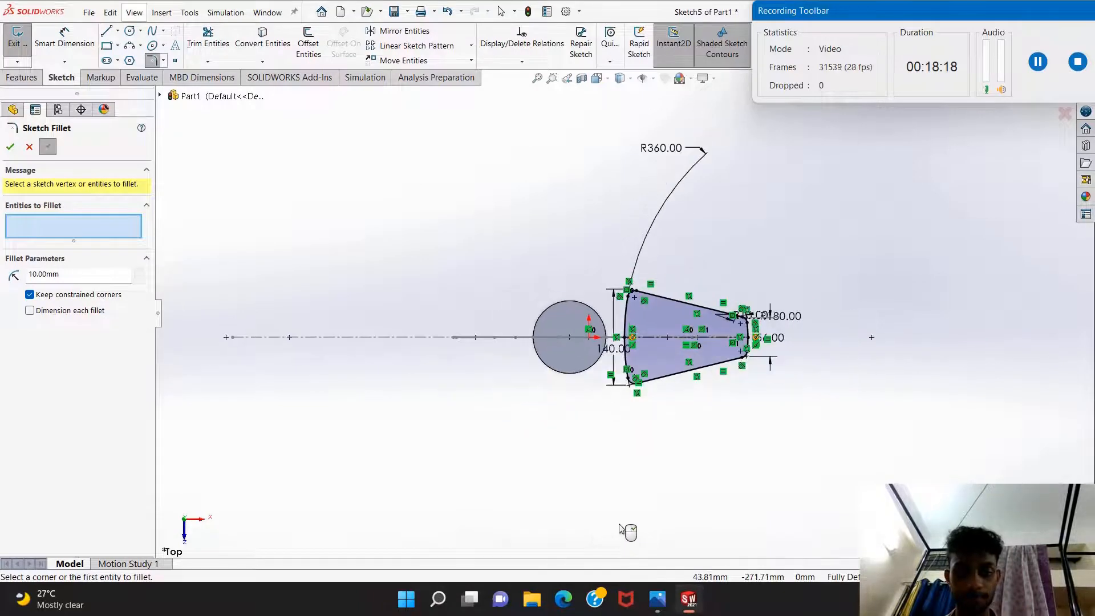
# Inspect the Section A-A sketch from the bottom, top and front views, and check the Crane Hook drawing in Photos before returning to SOLIDWORKS.
pyautogui.scroll(-2, 616, 533)
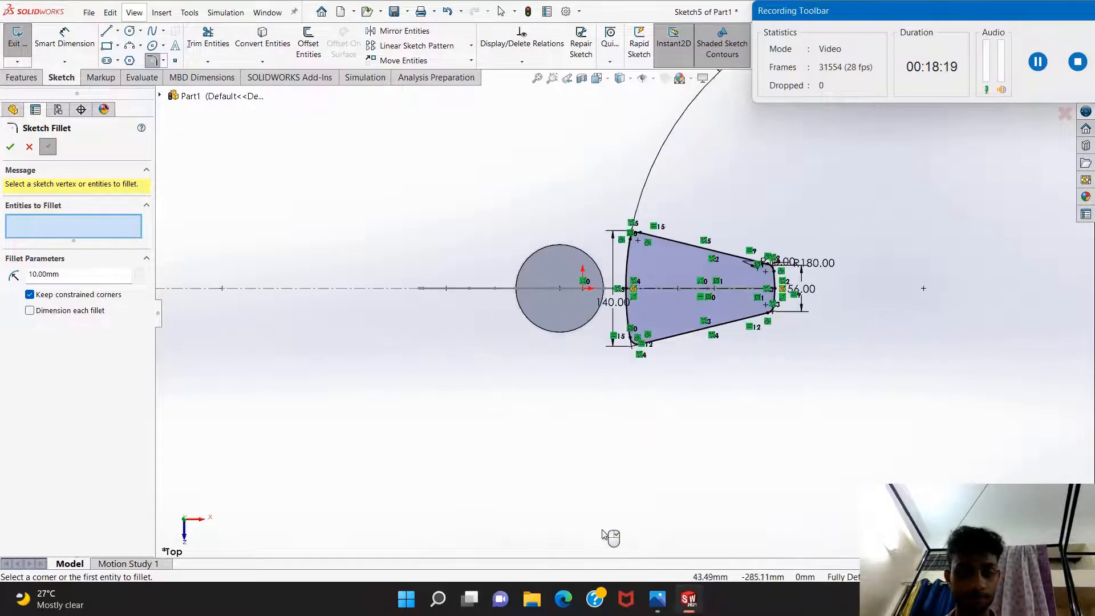
pyautogui.click(185, 521)
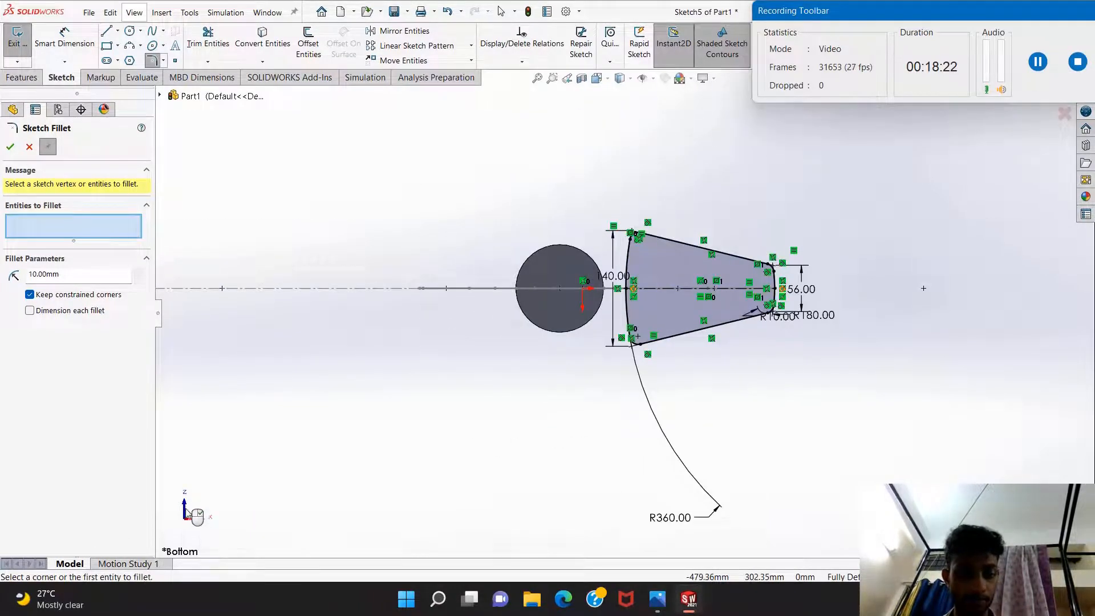
pyautogui.moveTo(232, 513)
pyautogui.mouseDown(button='middle')
pyautogui.moveTo(310, 447)
pyautogui.moveTo(315, 391)
pyautogui.moveTo(328, 382)
pyautogui.moveTo(352, 431)
pyautogui.moveTo(279, 394)
pyautogui.moveTo(285, 404)
pyautogui.moveTo(382, 283)
pyautogui.moveTo(272, 268)
pyautogui.moveTo(320, 344)
pyautogui.moveTo(493, 411)
pyautogui.moveTo(732, 418)
pyautogui.moveTo(634, 291)
pyautogui.moveTo(631, 309)
pyautogui.moveTo(403, 410)
pyautogui.moveTo(183, 540)
pyautogui.mouseUp(button='middle')
pyautogui.scroll(-5, 631, 309)
pyautogui.click(192, 509)
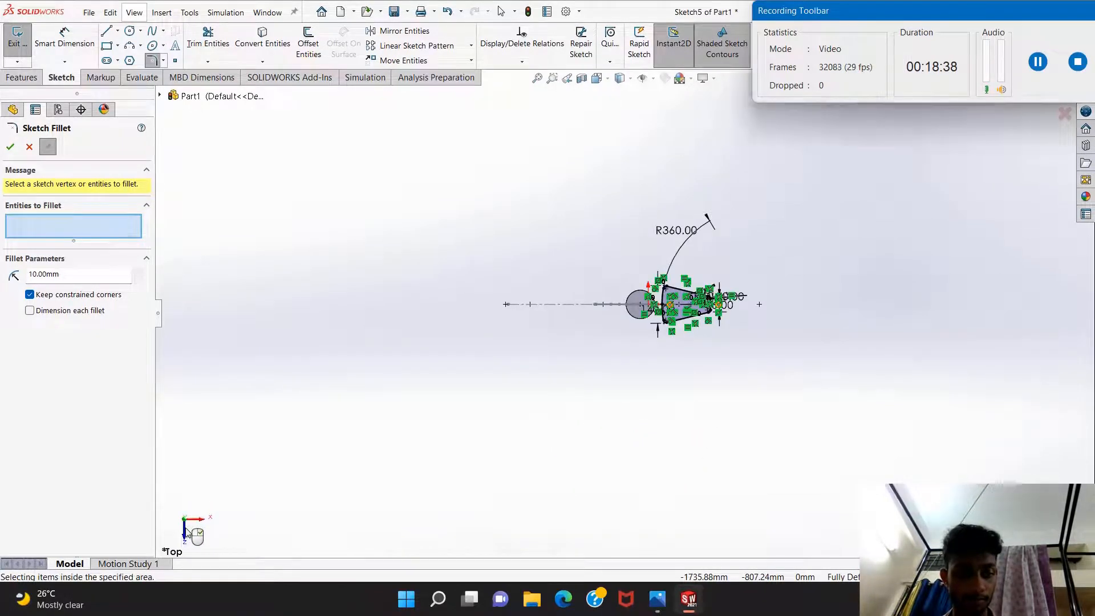
pyautogui.click(184, 533)
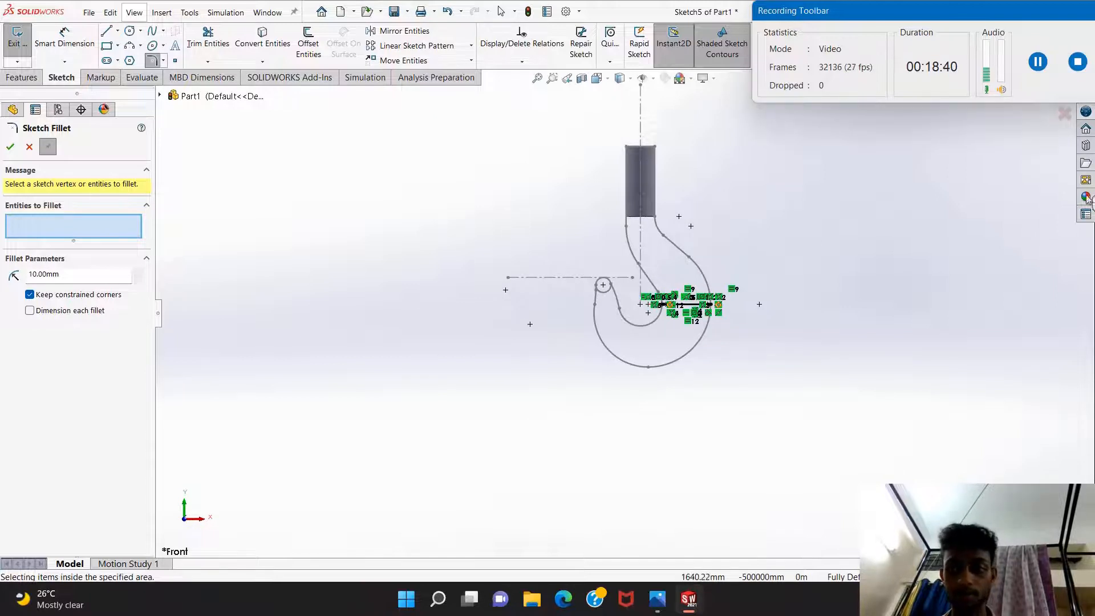
pyautogui.click(664, 603)
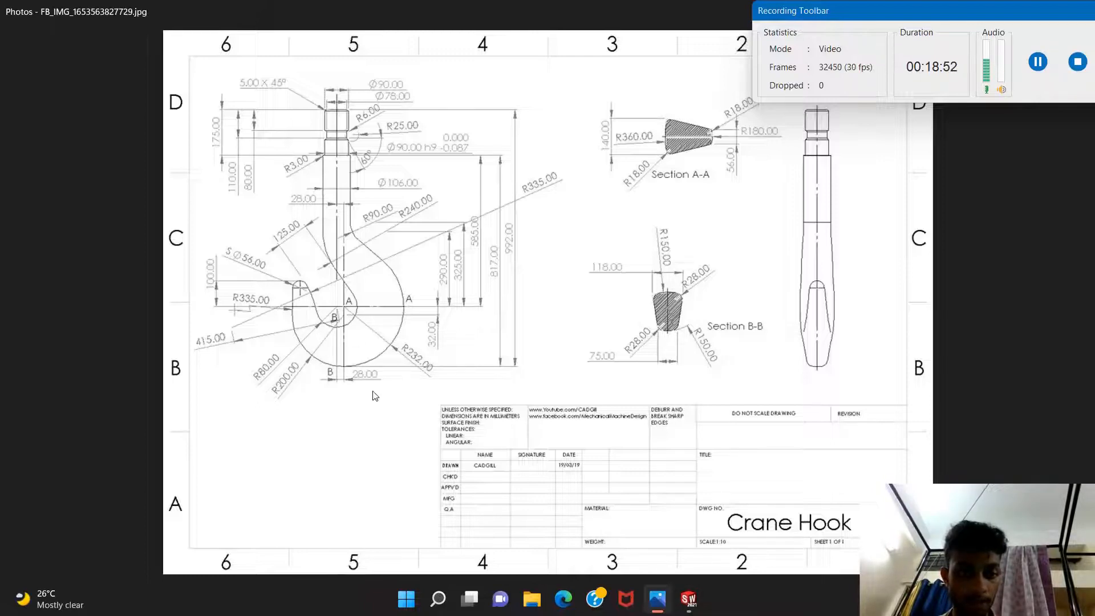
pyautogui.click(695, 604)
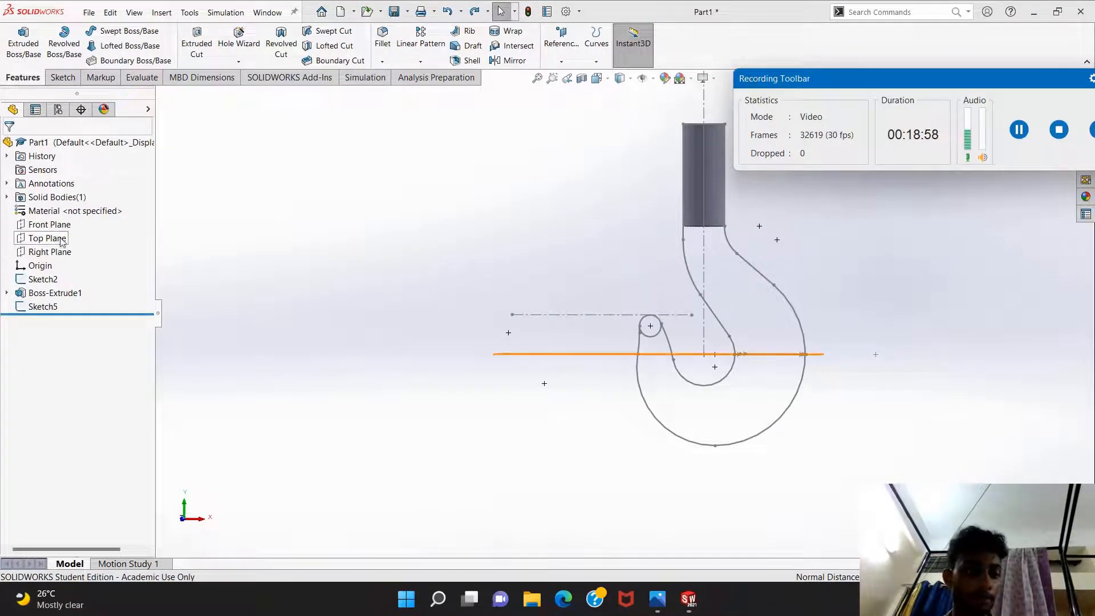
pyautogui.click(50, 251)
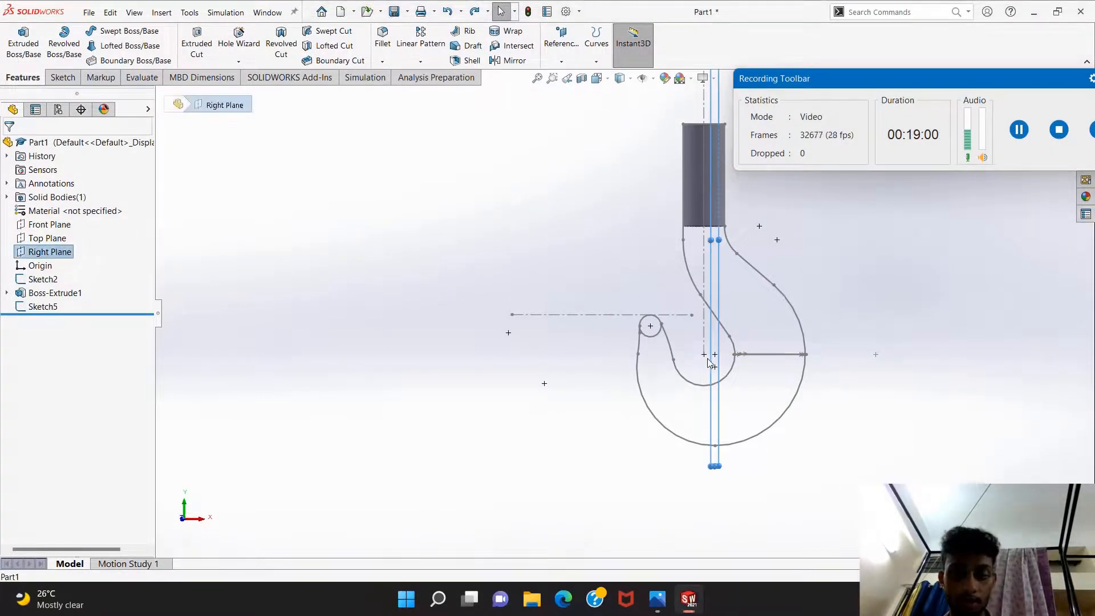
pyautogui.press('Escape')
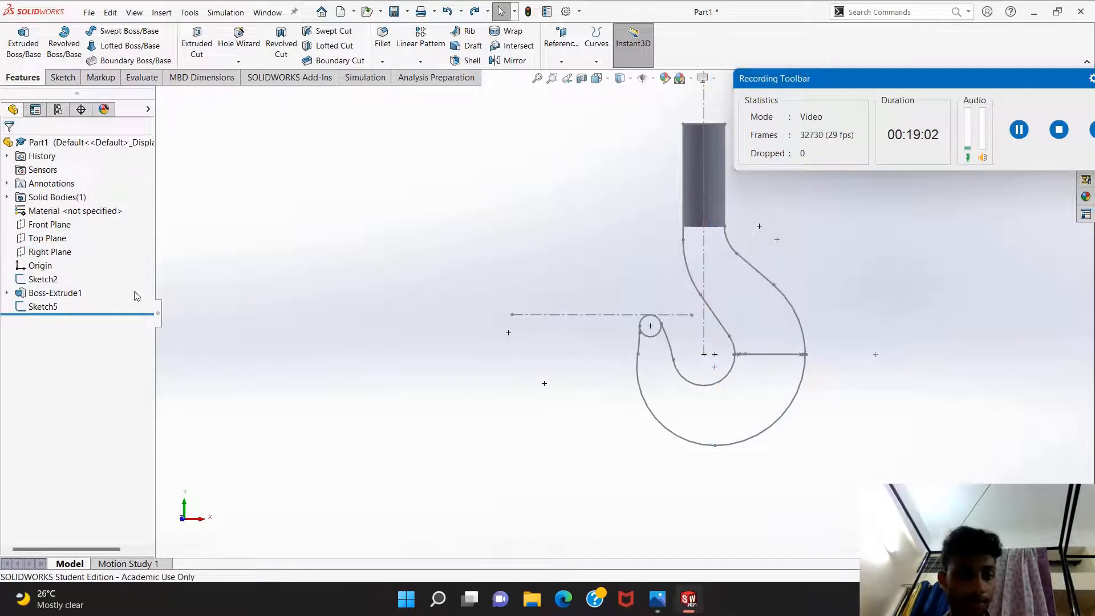
pyautogui.click(49, 251)
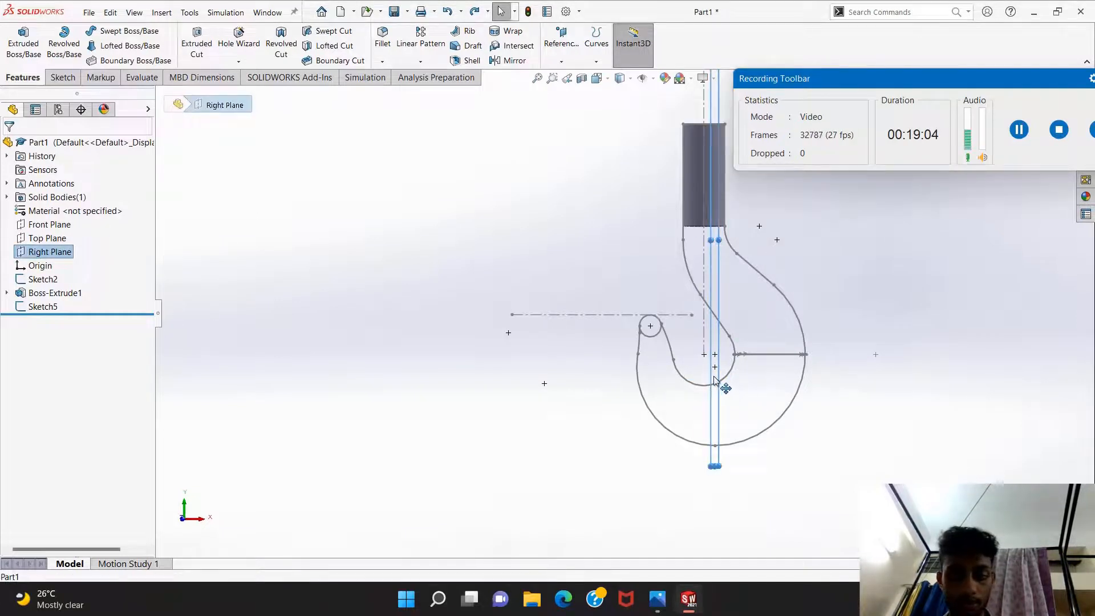
pyautogui.click(705, 355)
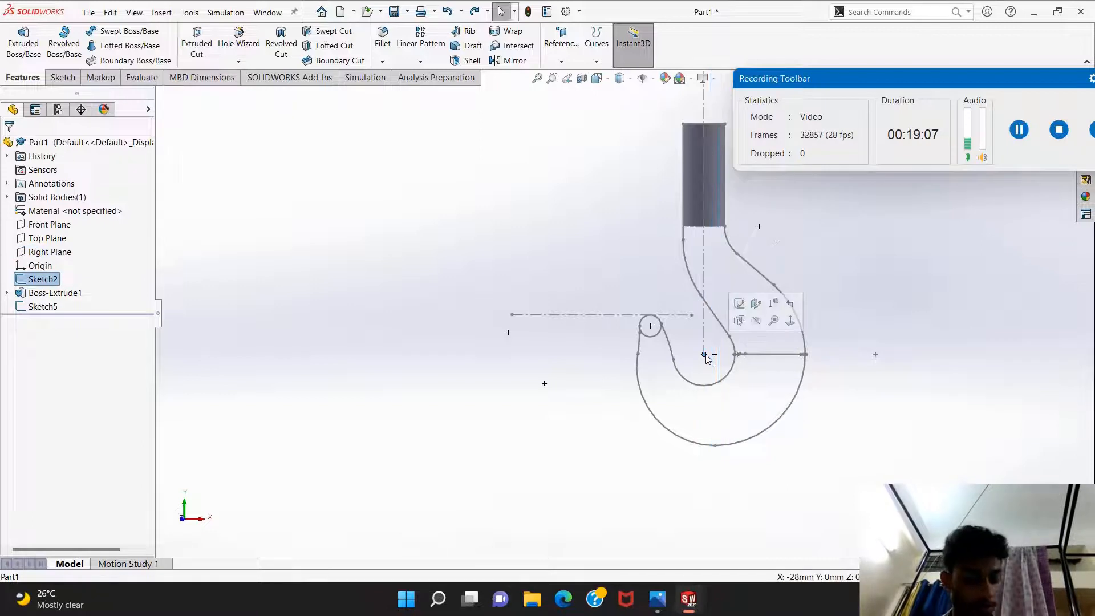
pyautogui.press('Escape')
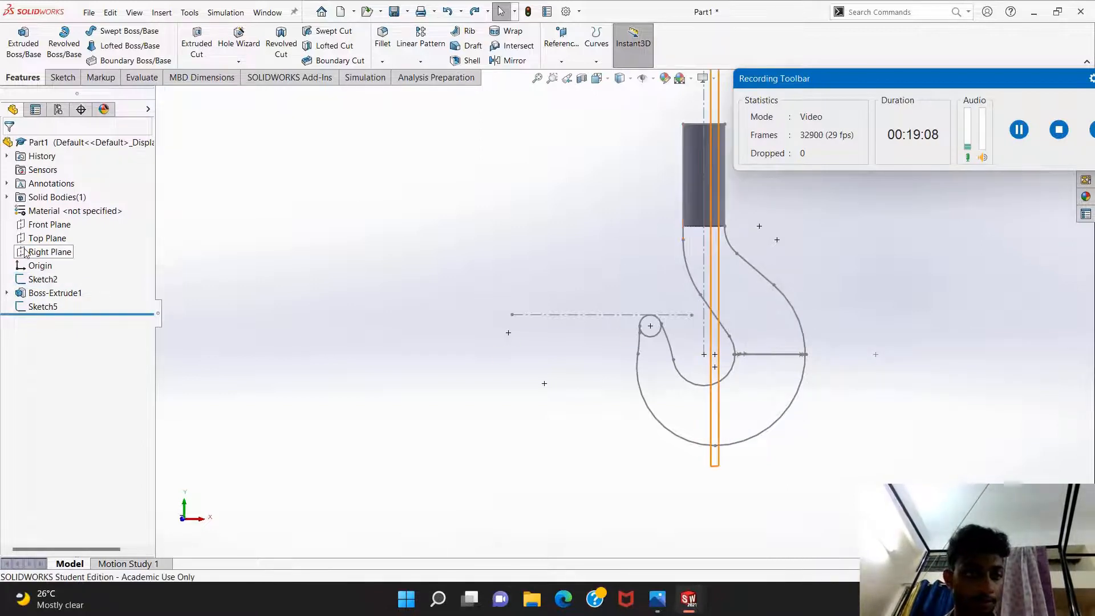
# Create a reference plane parallel to the Right Plane through the center point of the hook's inner arc.
pyautogui.click(48, 251)
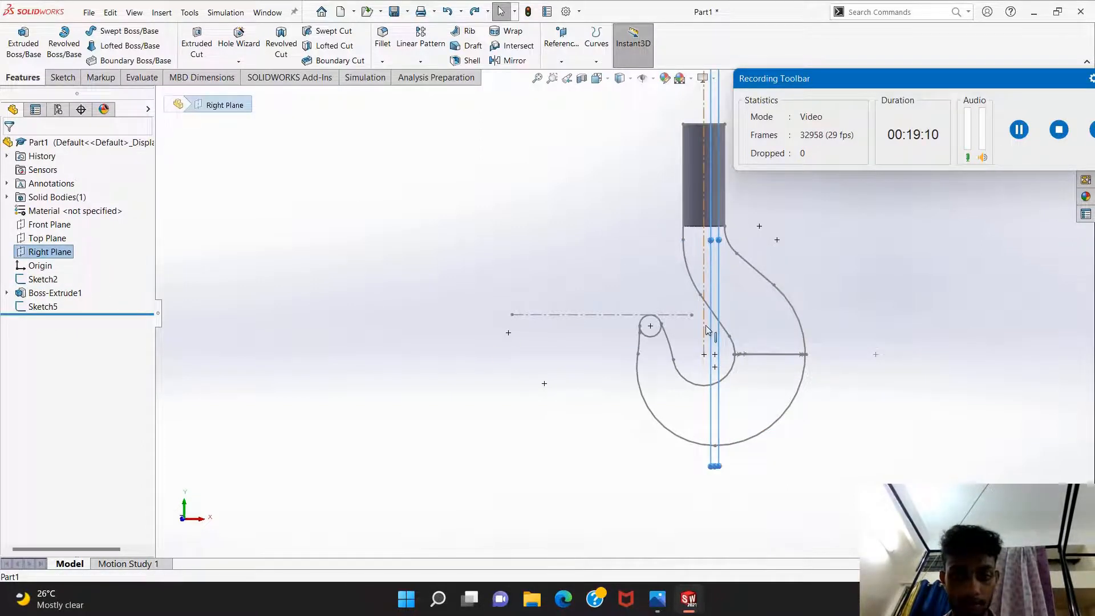
pyautogui.keyDown('ctrl'); pyautogui.click(704, 355); pyautogui.keyUp('ctrl')
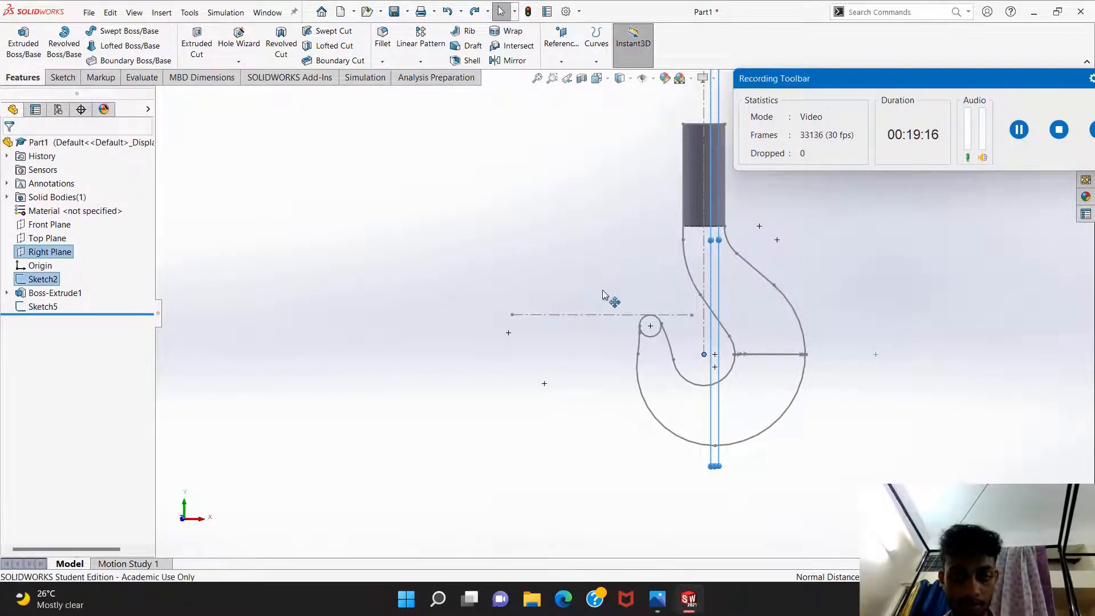
pyautogui.click(419, 240)
pyautogui.click(1019, 129)
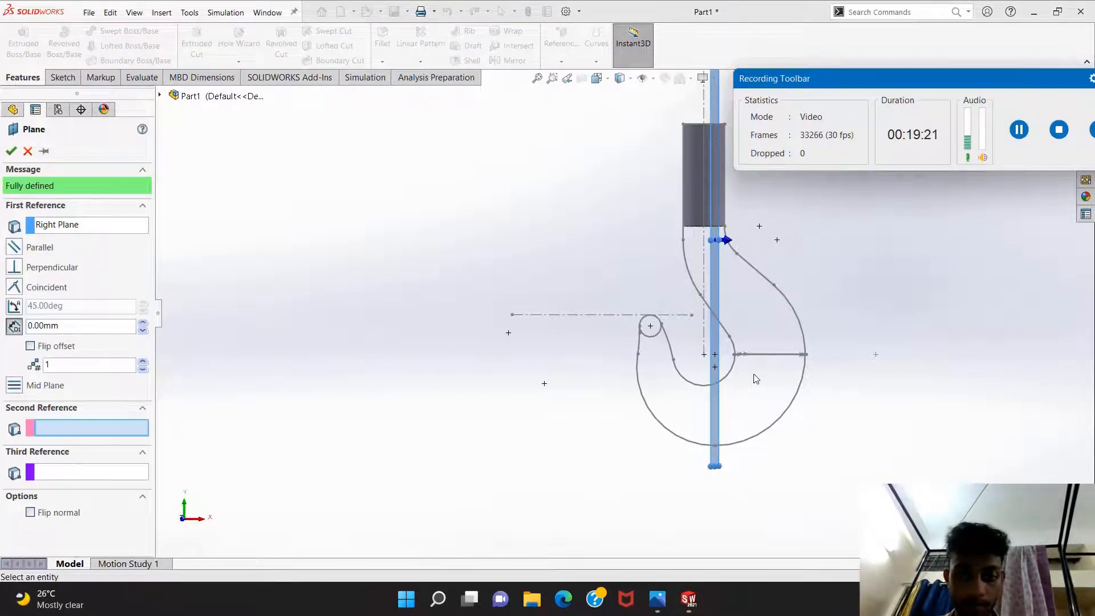
pyautogui.click(704, 355)
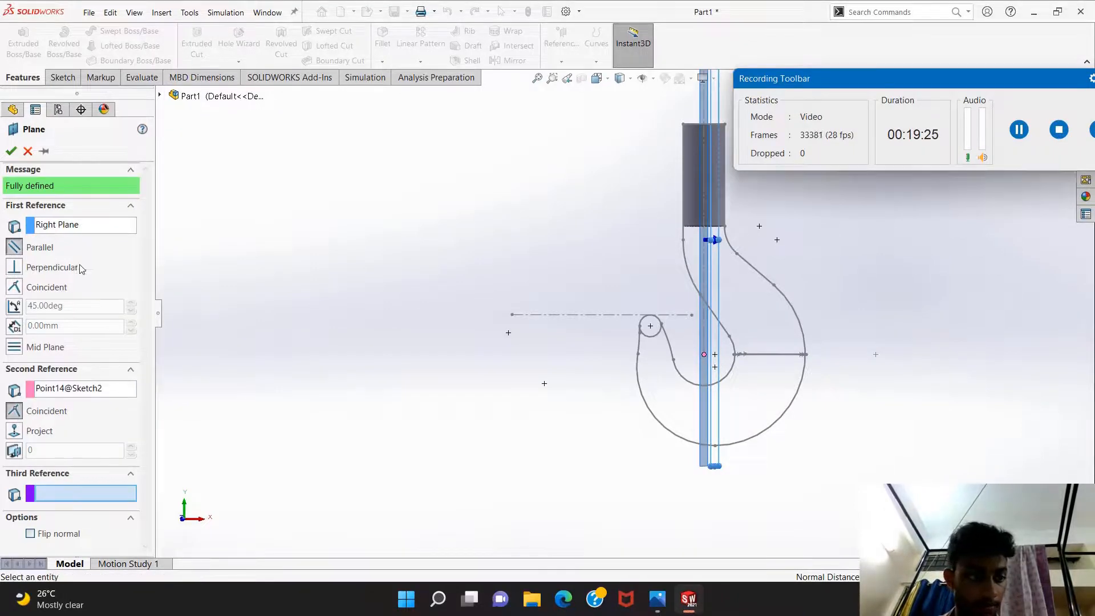
pyautogui.click(11, 150)
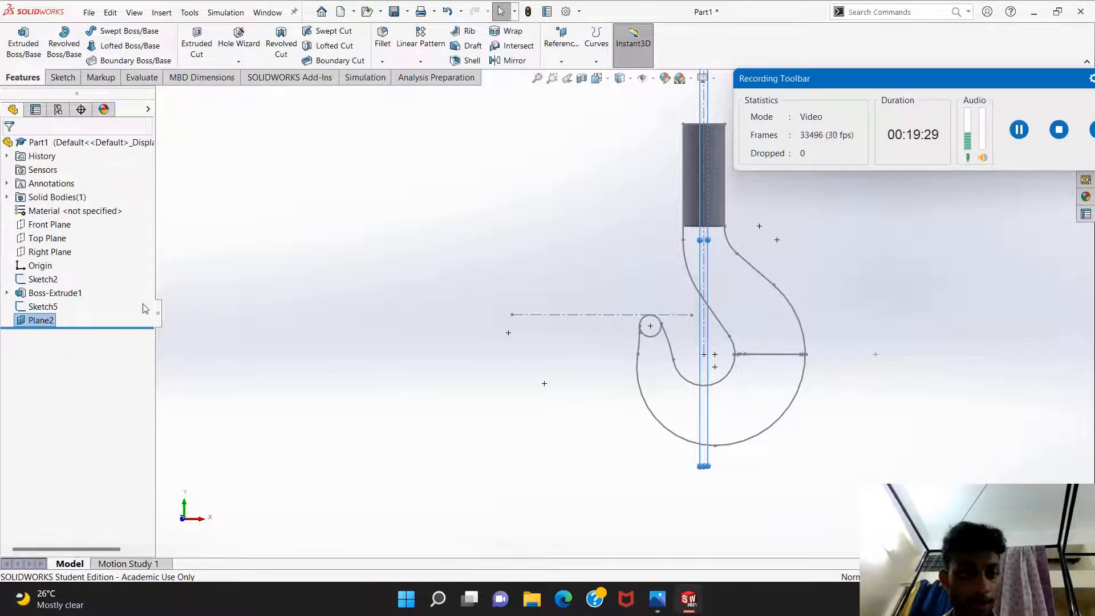
# Check the Section B-B location and dimensions in the Crane Hook drawing in Photos against the hook's sketch in SOLIDWORKS.
pyautogui.click(667, 610)
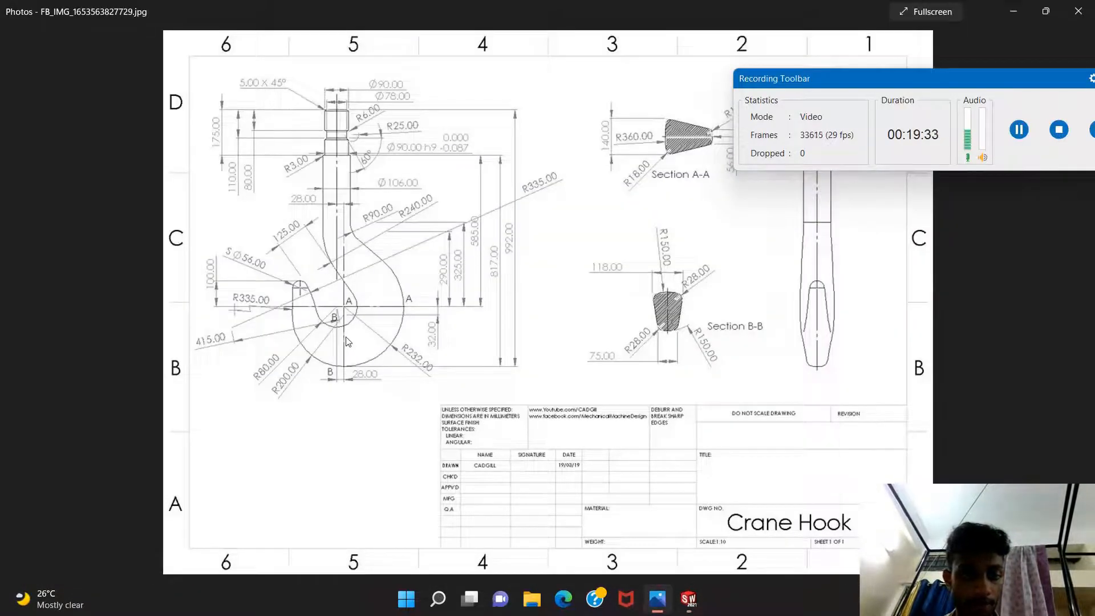
pyautogui.click(687, 600)
pyautogui.click(1019, 132)
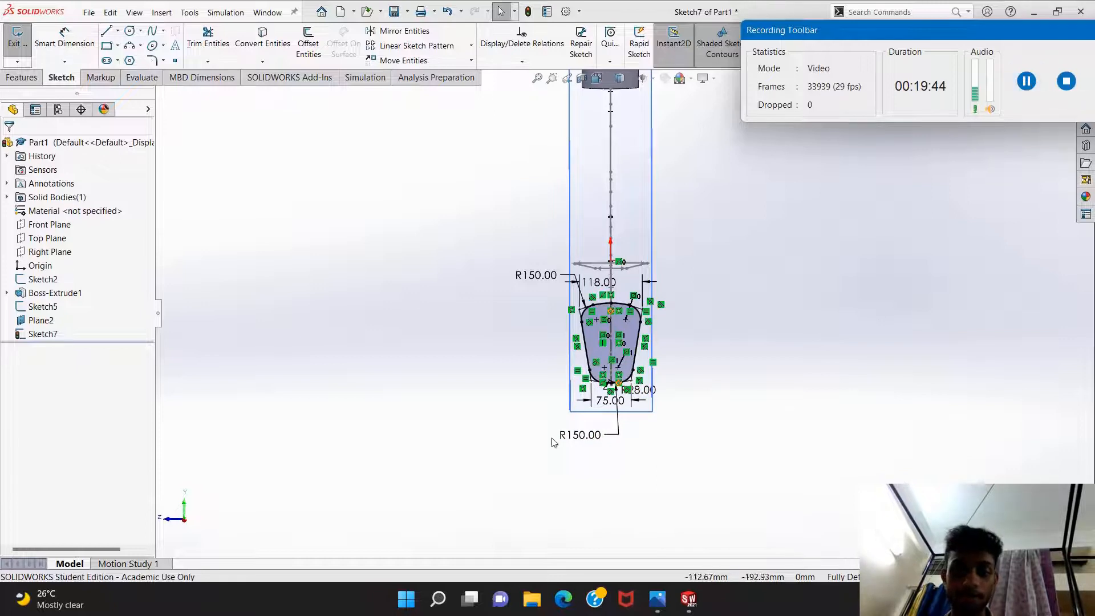
pyautogui.click(657, 597)
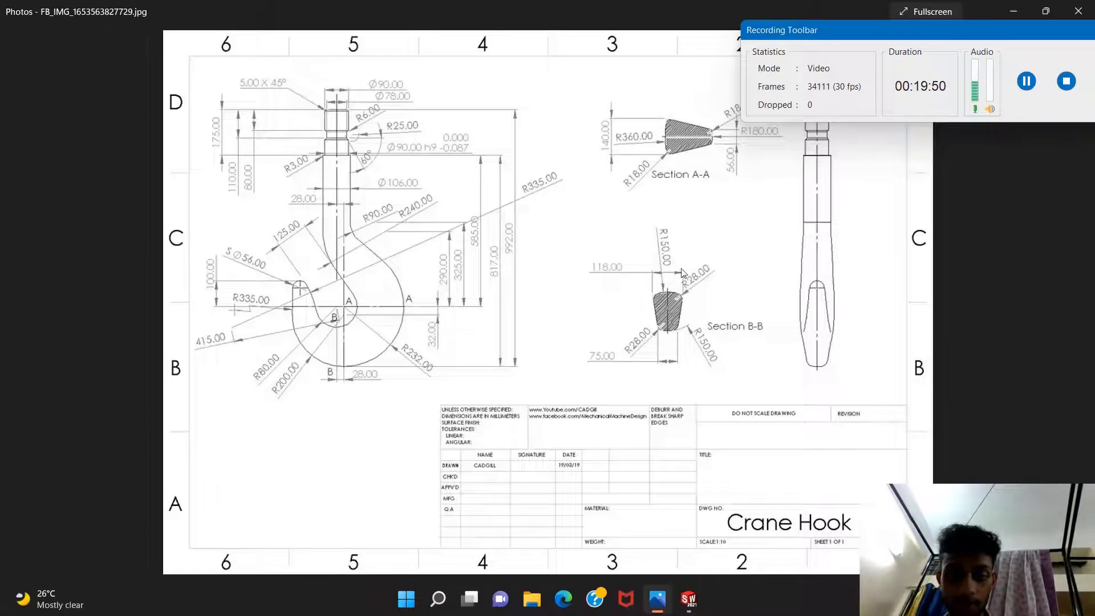
pyautogui.click(1025, 81)
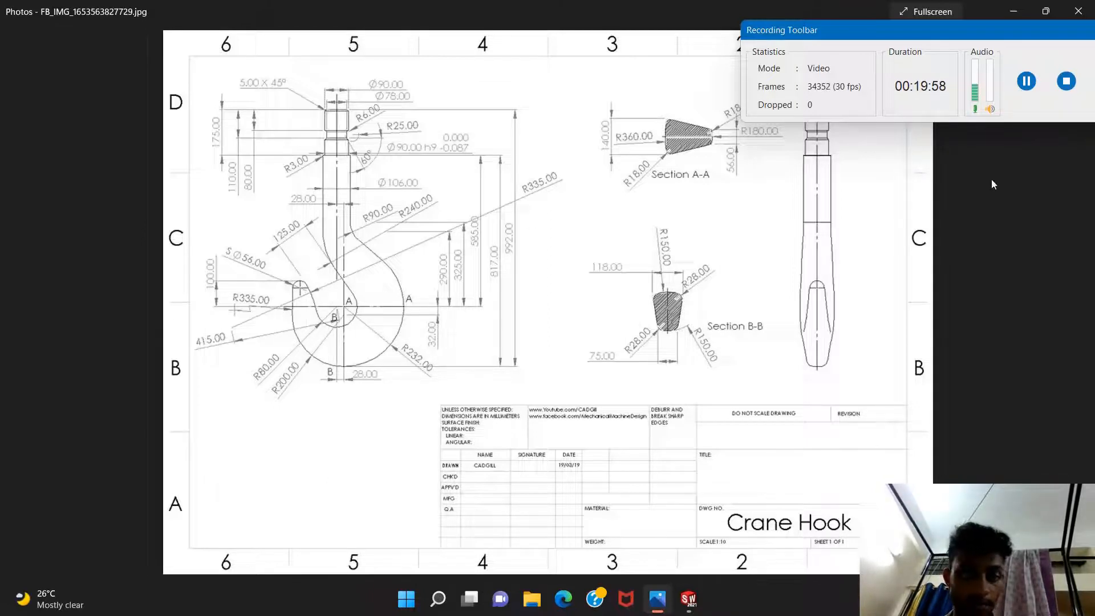
pyautogui.click(1030, 88)
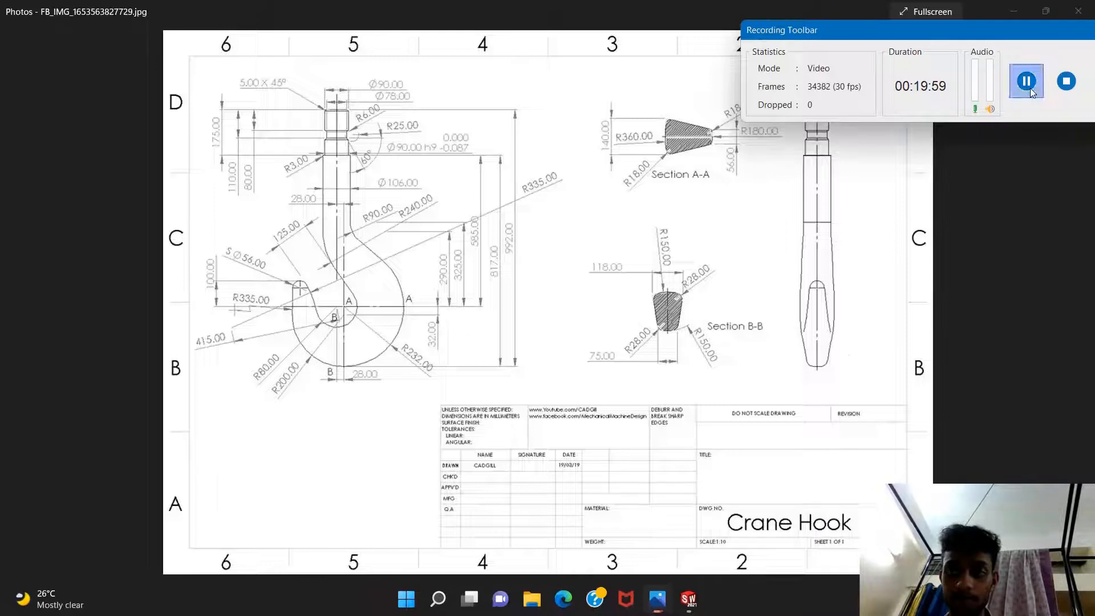
pyautogui.click(688, 598)
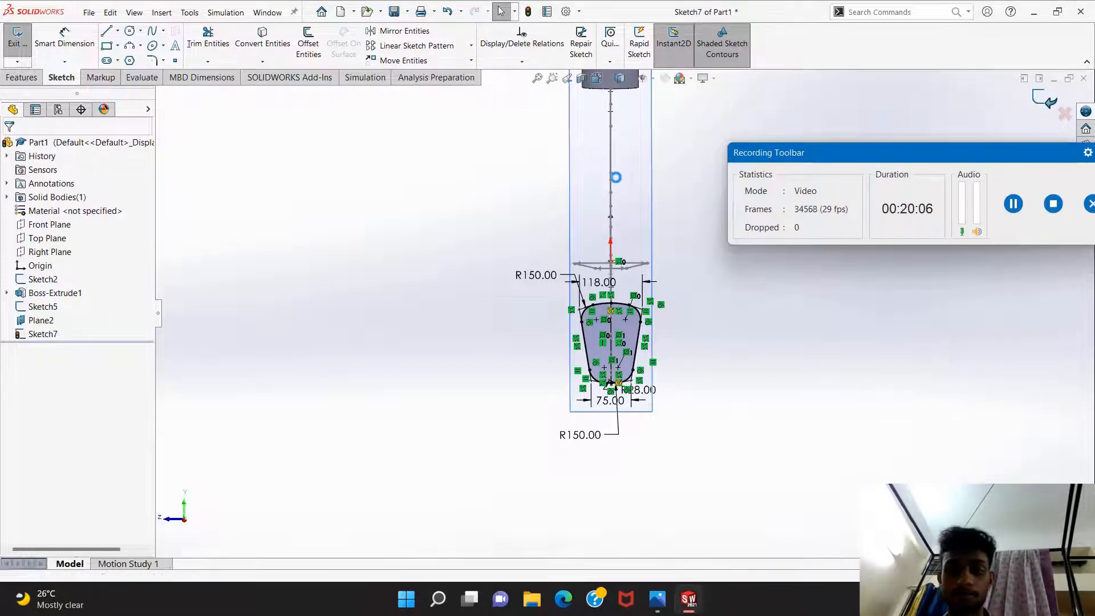
# Exit the Section B-B sketch and review the hook's section profiles from the right and front views.
pyautogui.moveTo(581, 223); pyautogui.dragTo(530, 245, button='middle')
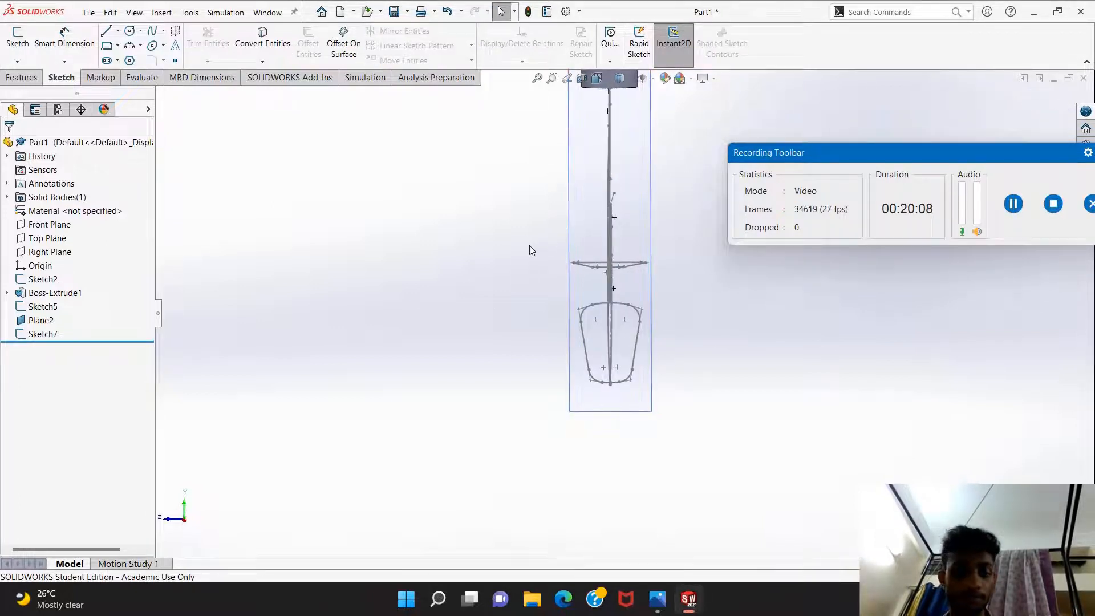
pyautogui.click(185, 520)
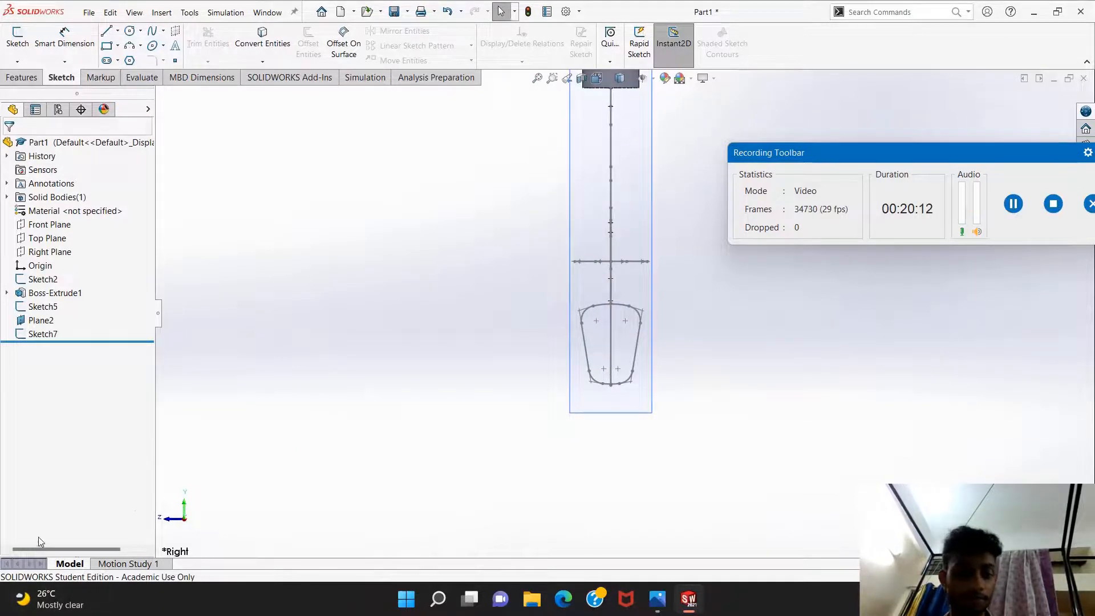
pyautogui.click(170, 520)
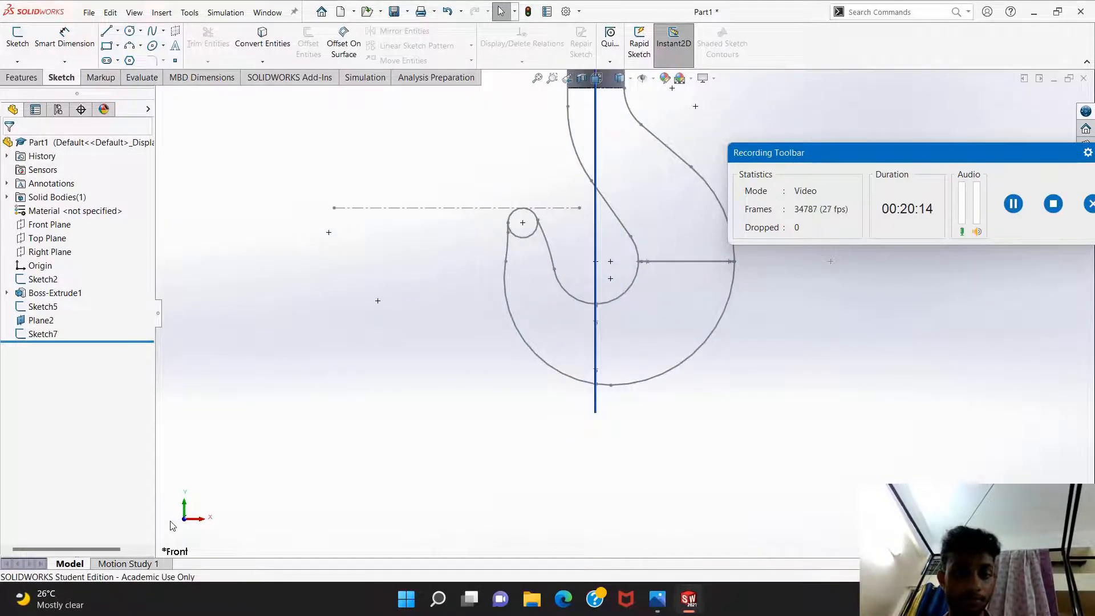
pyautogui.scroll(3, 707, 337)
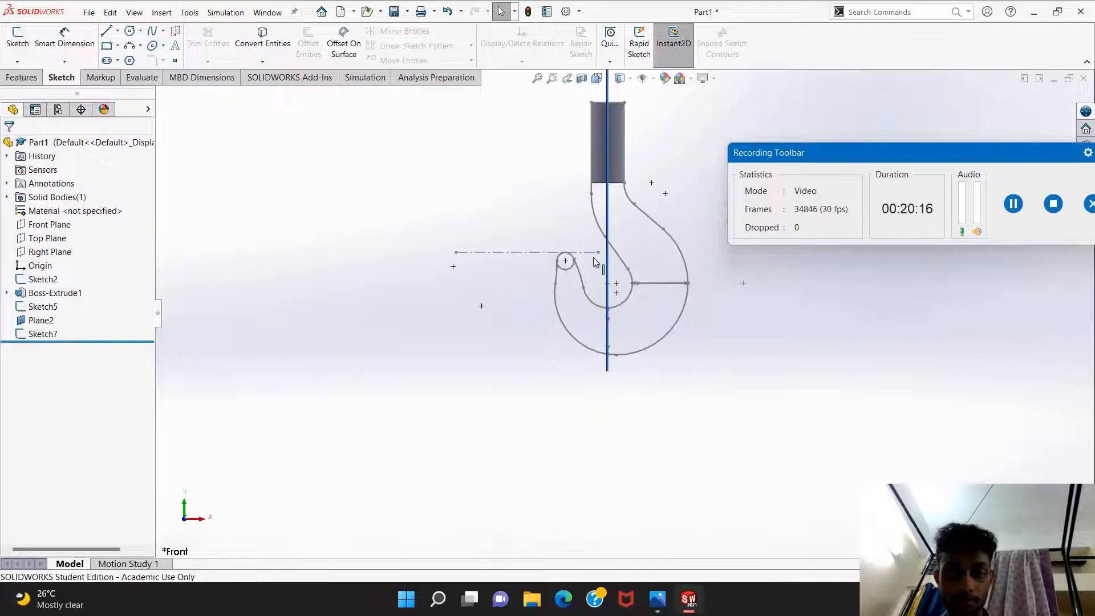
pyautogui.moveTo(608, 321)
pyautogui.mouseDown(button='middle')
pyautogui.moveTo(582, 316)
pyautogui.moveTo(607, 326)
pyautogui.mouseUp(button='middle')
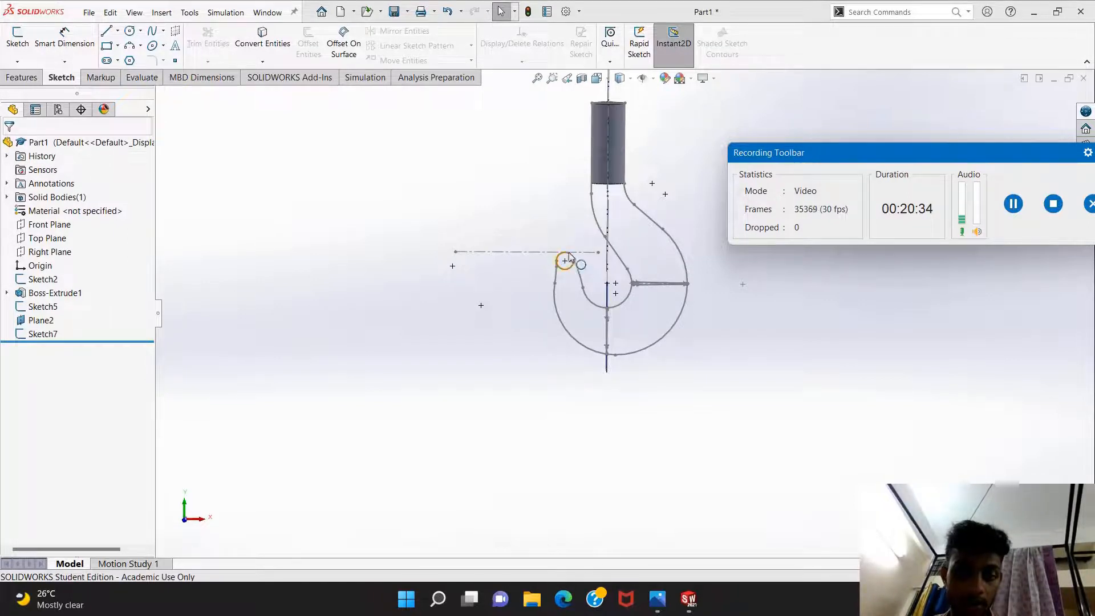
pyautogui.click(99, 78)
pyautogui.click(28, 78)
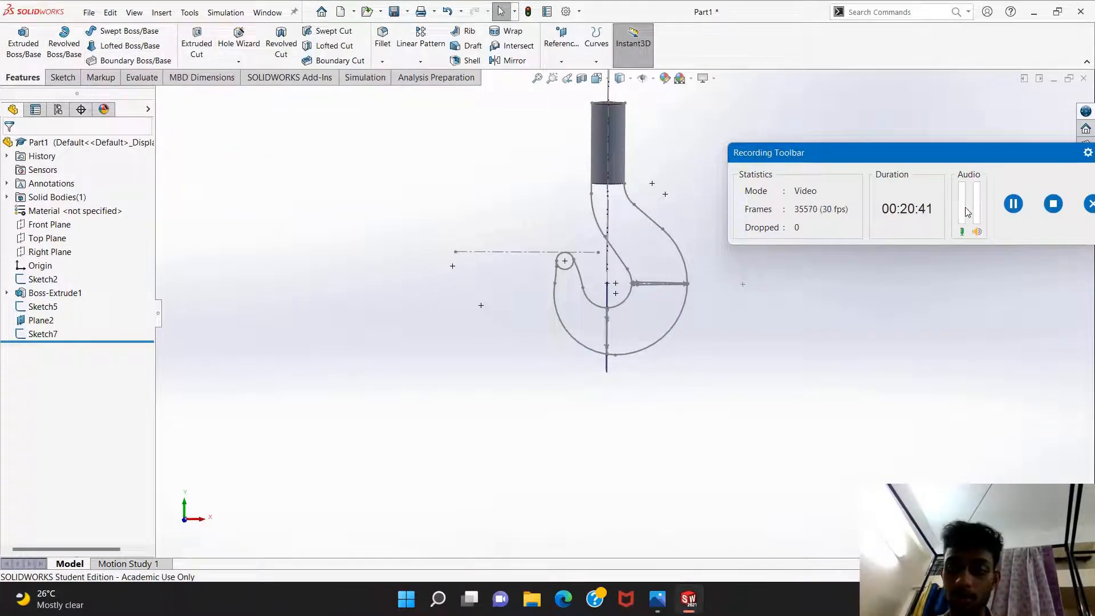
# Trim the hook tip's semicircle sketch to a quarter circle by removing its half nearest the shank with Power trim.
pyautogui.click(1013, 204)
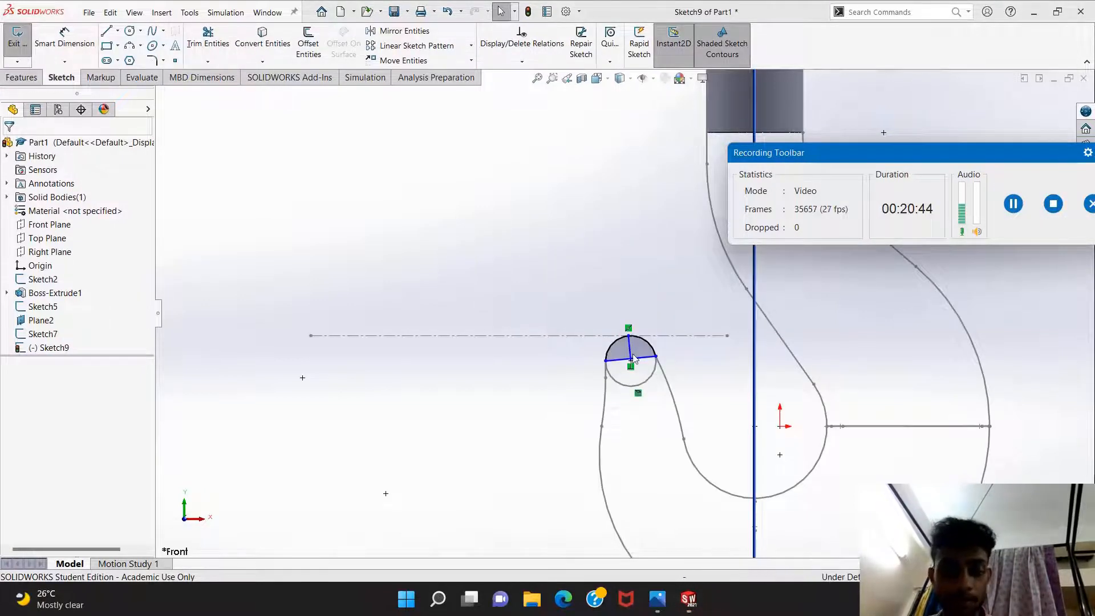
pyautogui.click(201, 37)
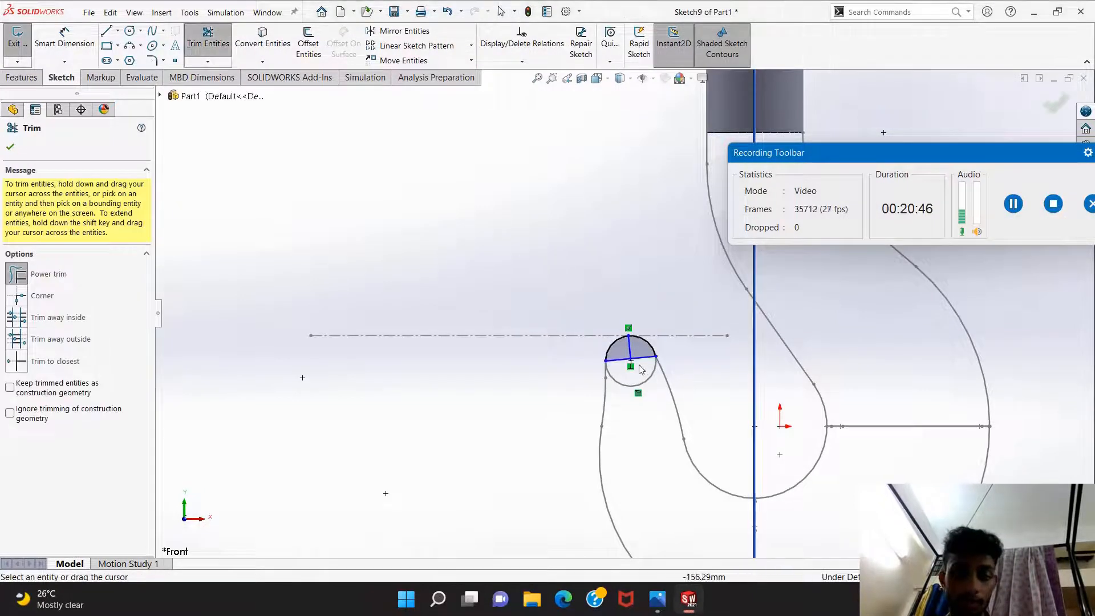
pyautogui.click(643, 337)
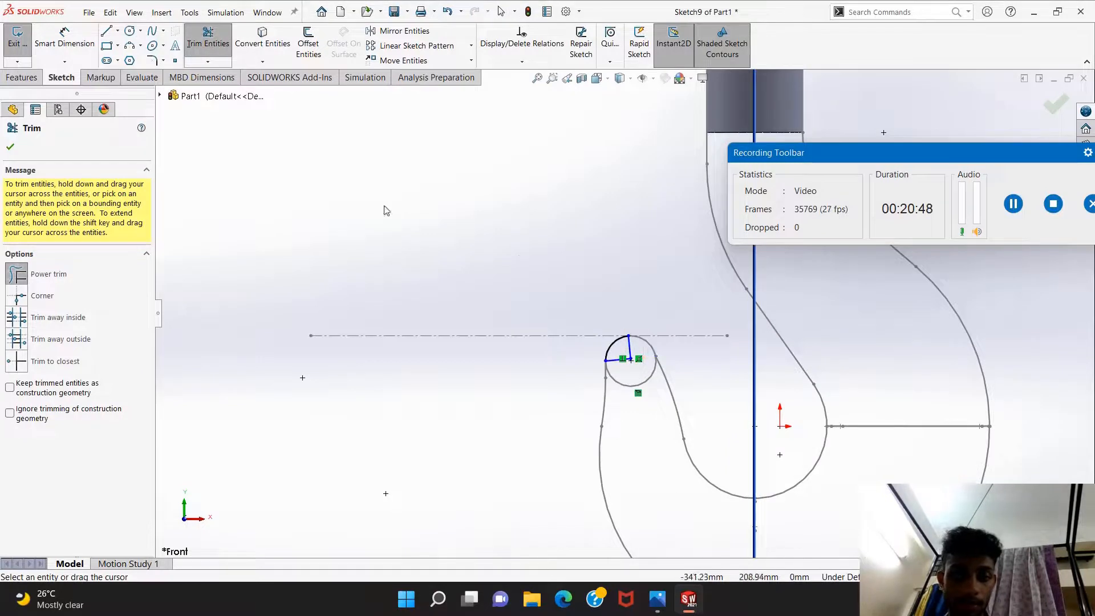
pyautogui.click(102, 78)
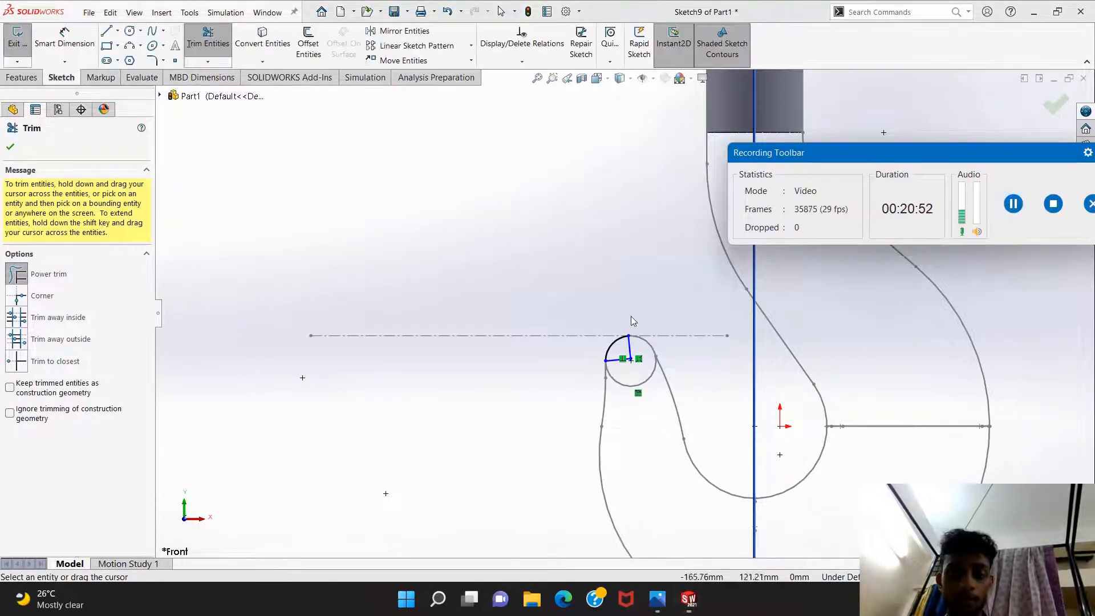
pyautogui.click(21, 78)
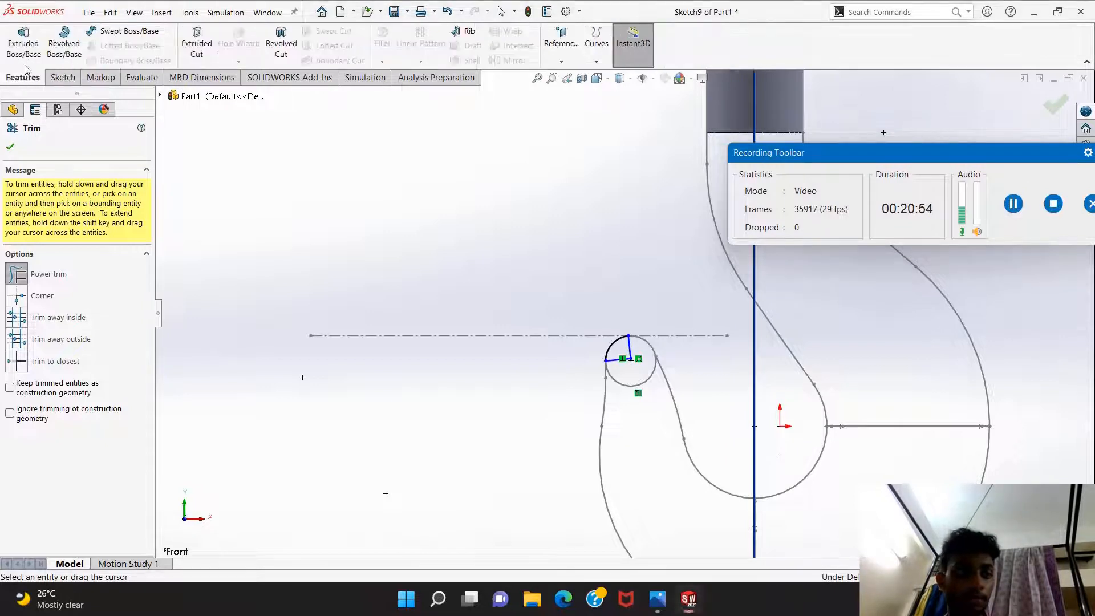
pyautogui.click(64, 42)
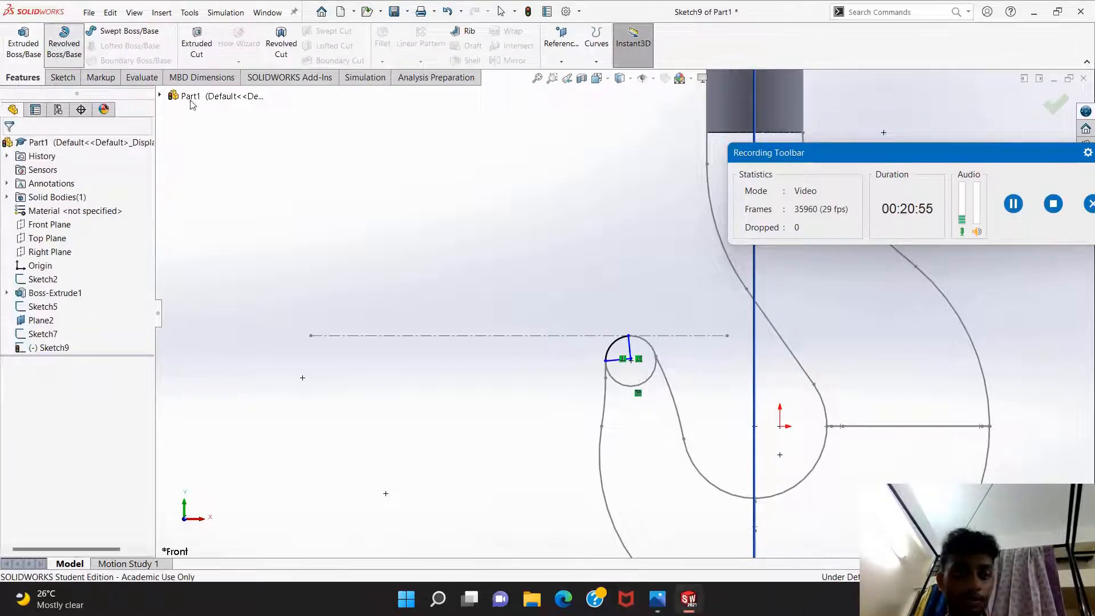
pyautogui.click(624, 351)
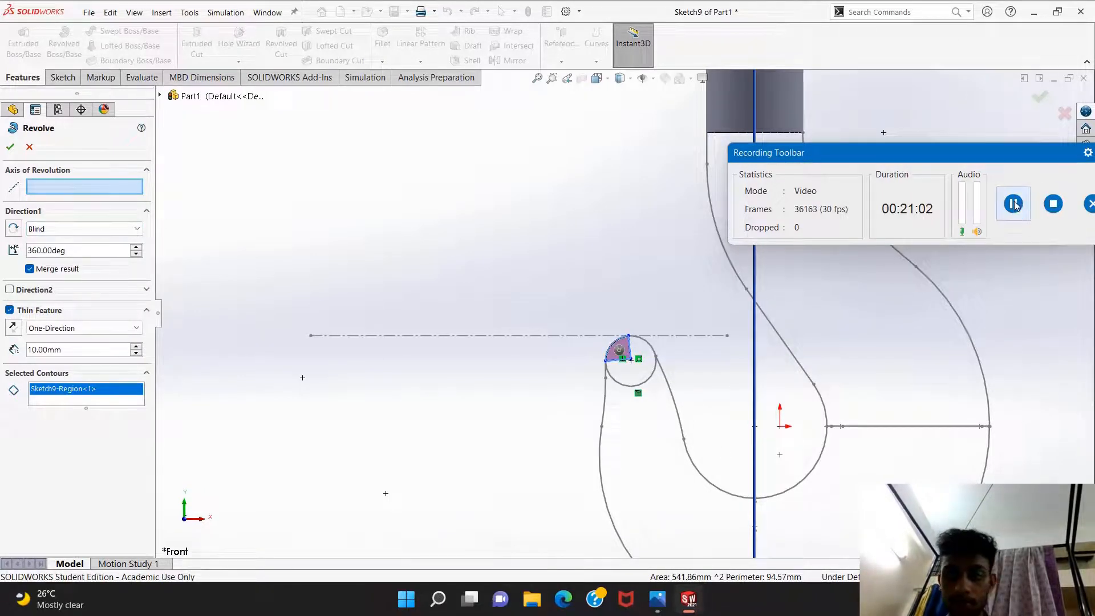
pyautogui.click(1013, 205)
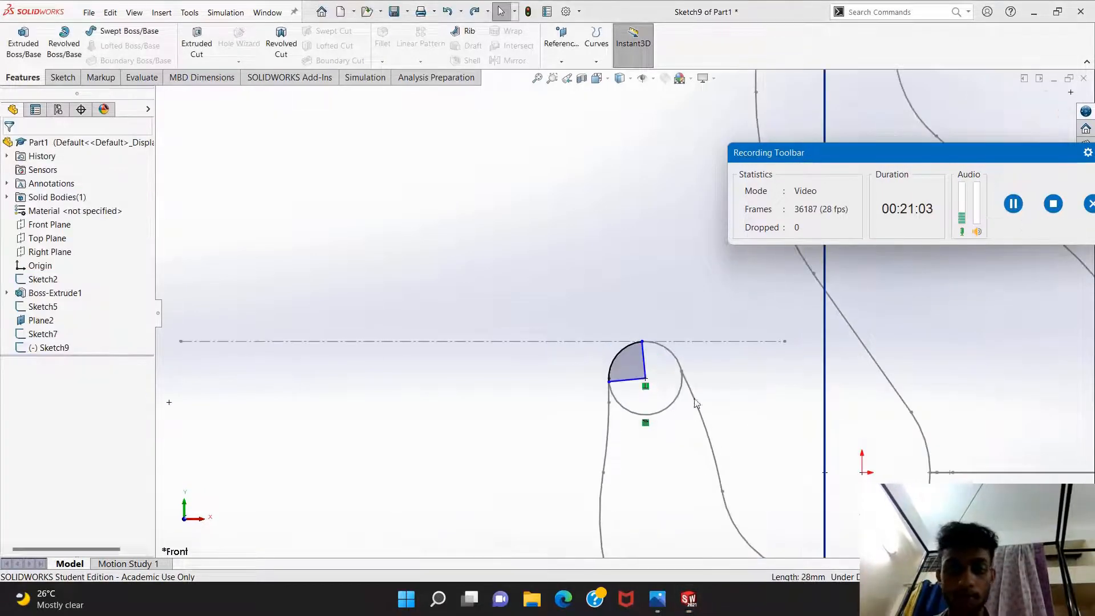
# Revolve the hook tip's quarter-circle profile 360° about its upright straight edge, with Merge result on and no thin feature.
pyautogui.click(55, 53)
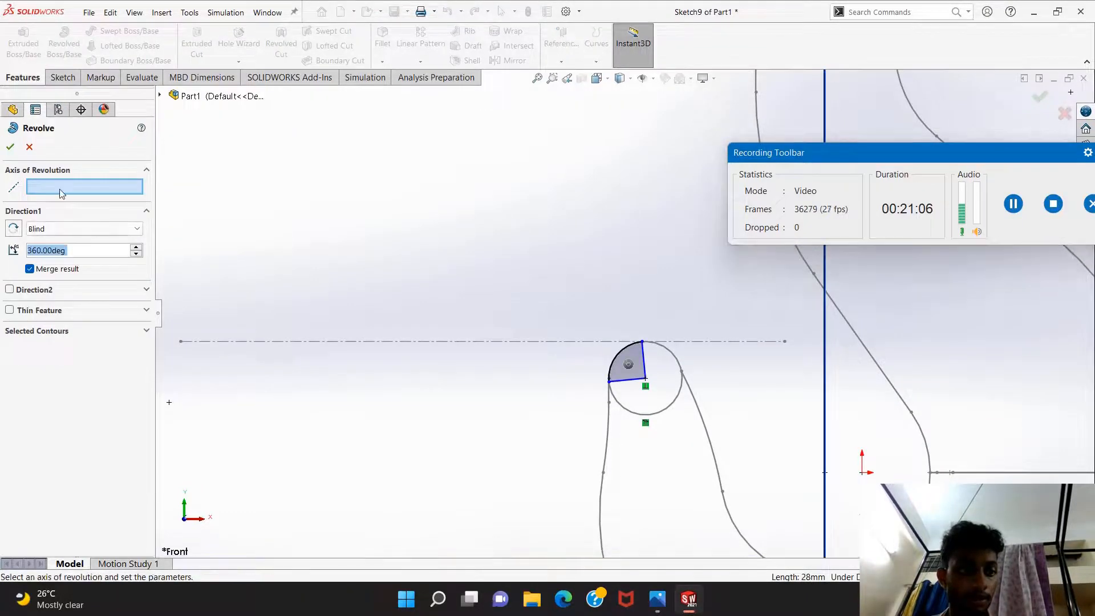
pyautogui.click(59, 189)
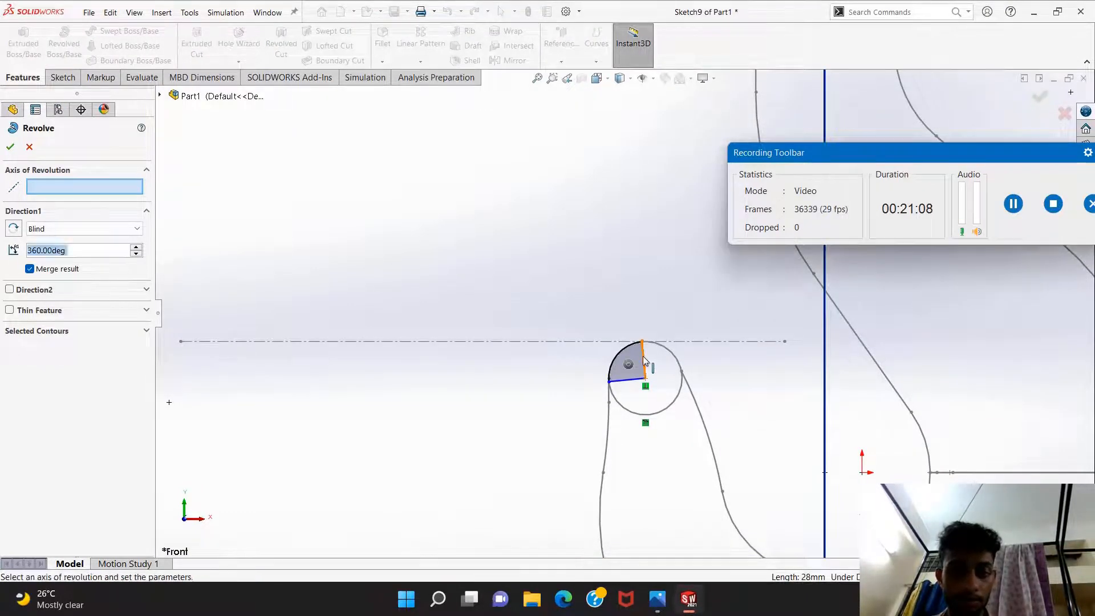
pyautogui.click(642, 356)
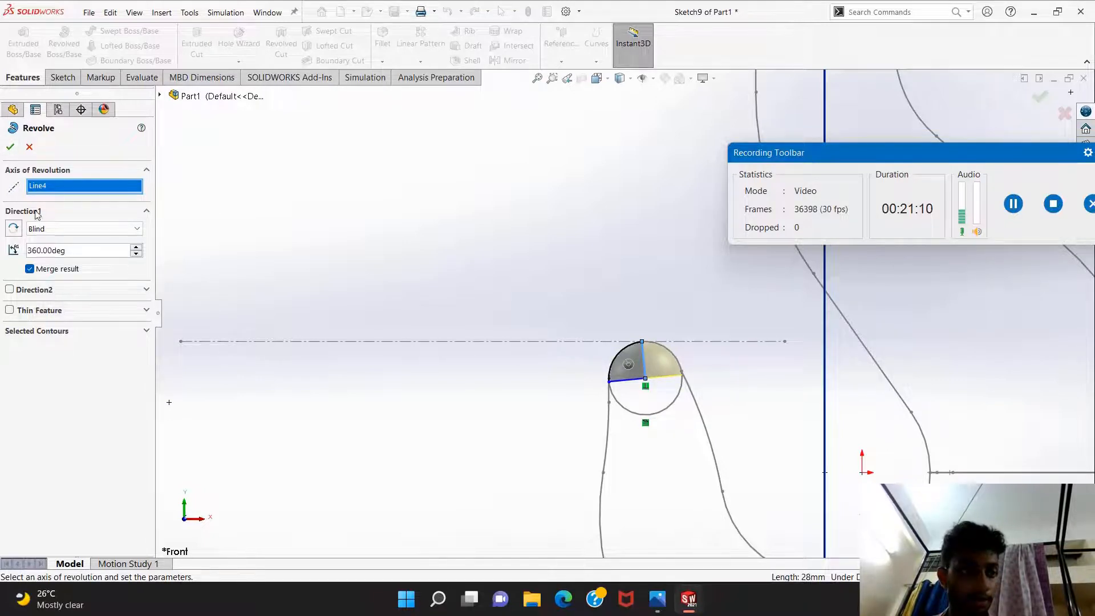
pyautogui.click(11, 147)
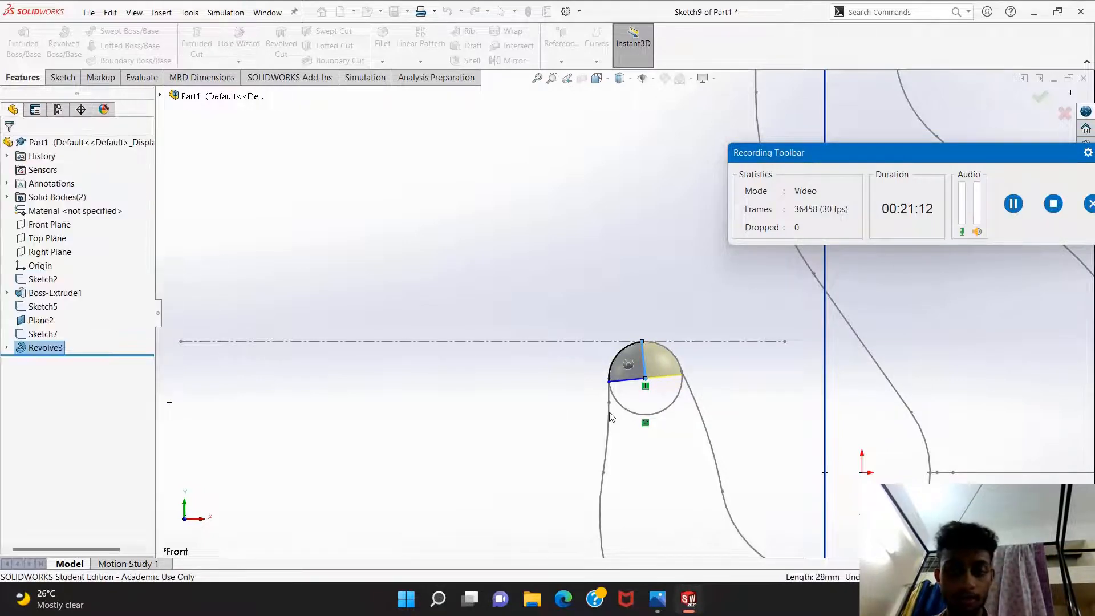
pyautogui.moveTo(700, 399)
pyautogui.mouseDown(button='middle')
pyautogui.moveTo(667, 319)
pyautogui.moveTo(690, 403)
pyautogui.mouseUp(button='middle')
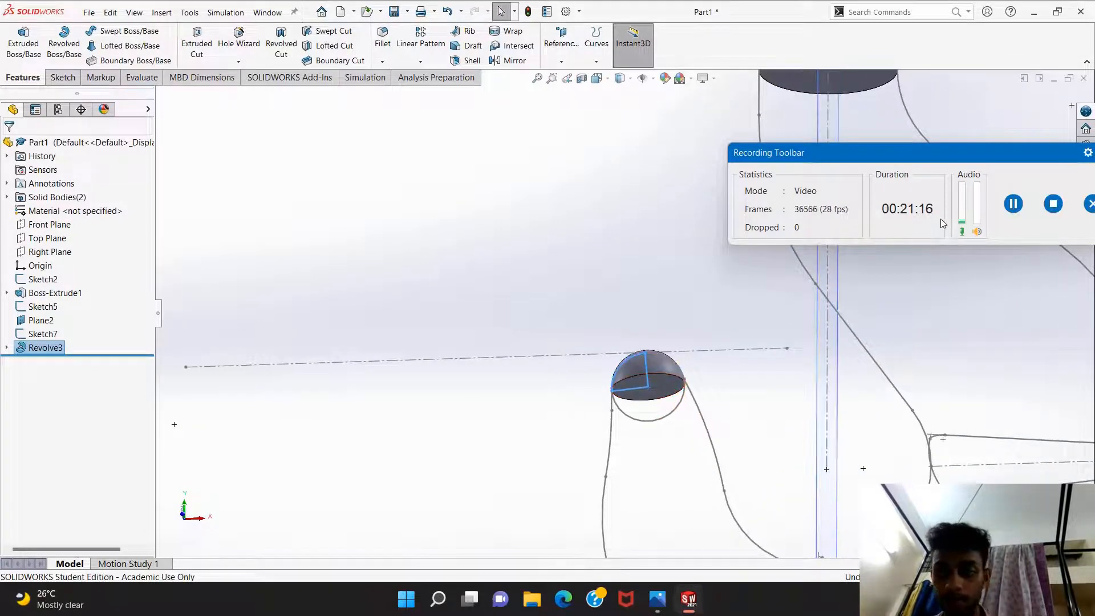
pyautogui.scroll(-5, 899, 349)
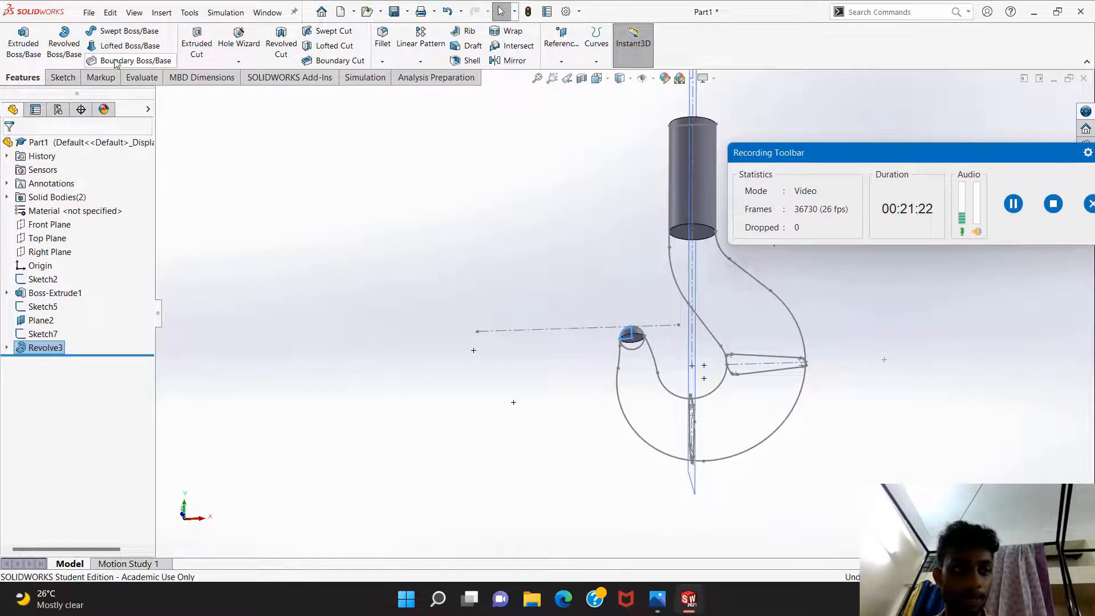
pyautogui.click(1011, 209)
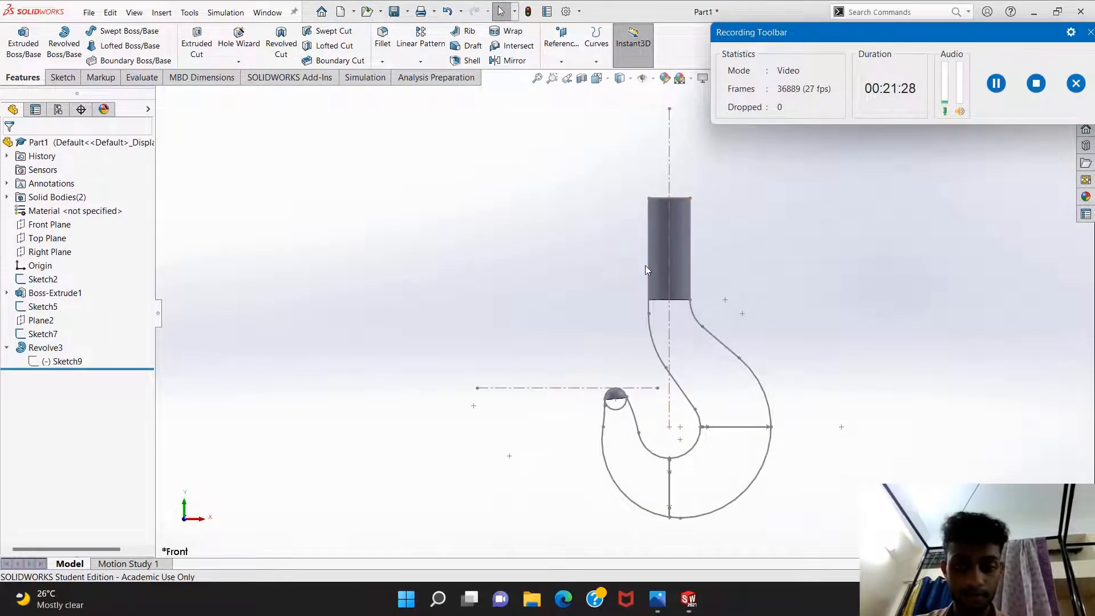
# Try to convert the hook's inner profile chain, from the shank's side line to the tip, into new sketch entities.
pyautogui.click(648, 261)
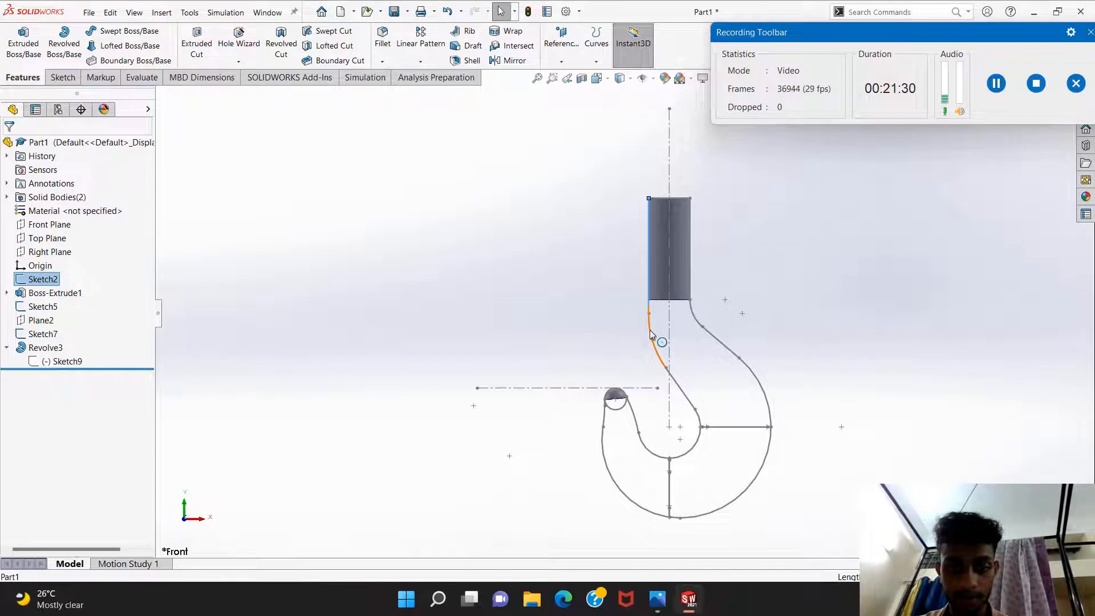
pyautogui.keyDown('ctrl'); pyautogui.click(650, 330); pyautogui.keyUp('ctrl')
pyautogui.doubleClick(684, 390)
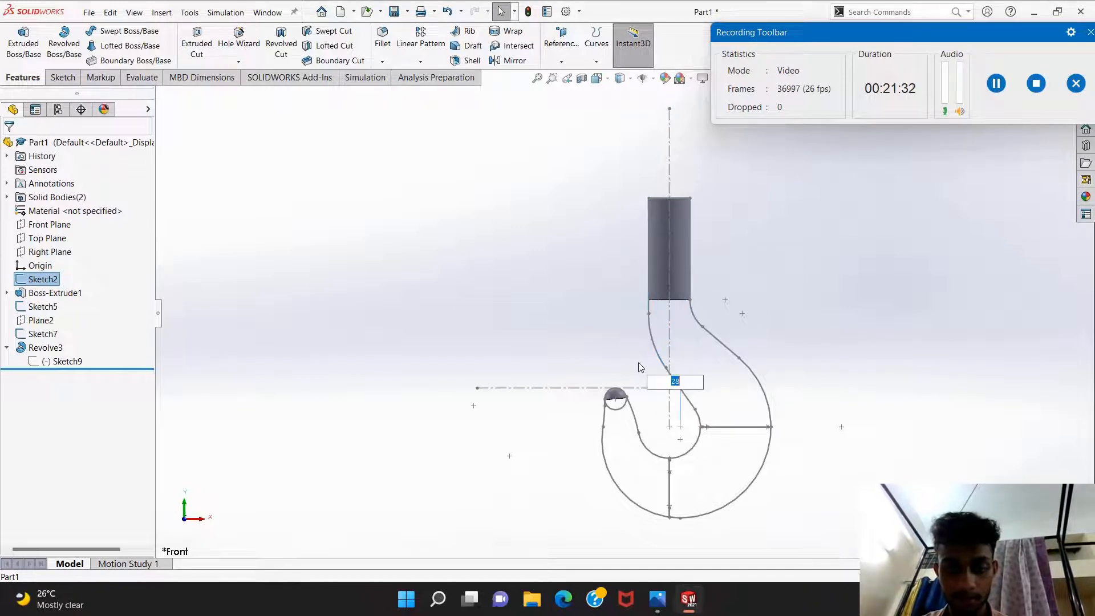
pyautogui.keyDown('ctrl'); pyautogui.click(652, 336); pyautogui.keyUp('ctrl')
pyautogui.keyDown('ctrl'); pyautogui.click(648, 302); pyautogui.keyUp('ctrl')
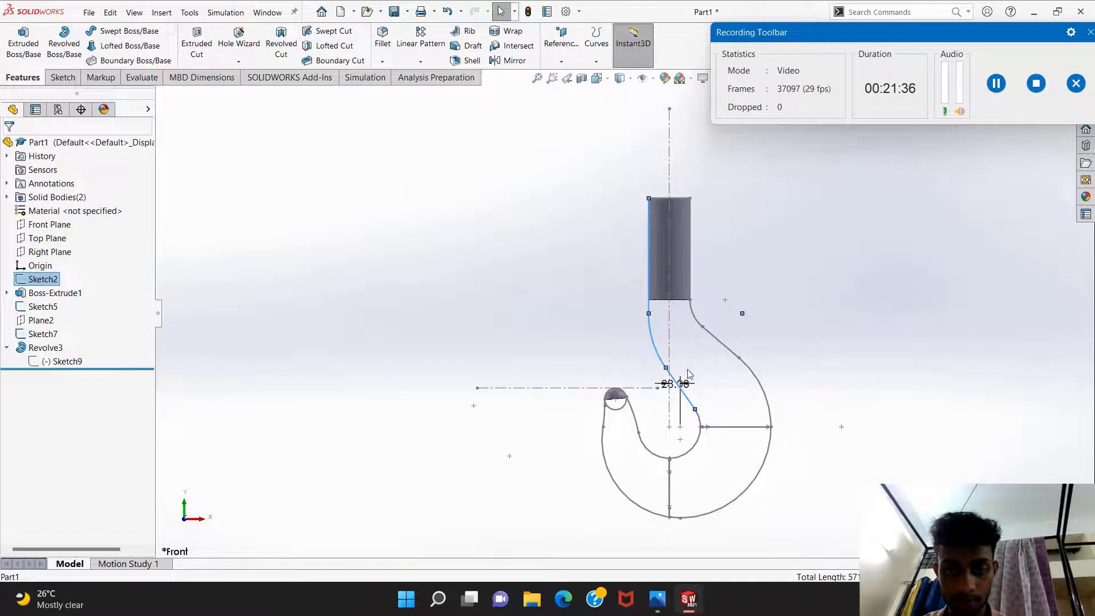
pyautogui.keyDown('ctrl'); pyautogui.click(700, 423); pyautogui.keyUp('ctrl')
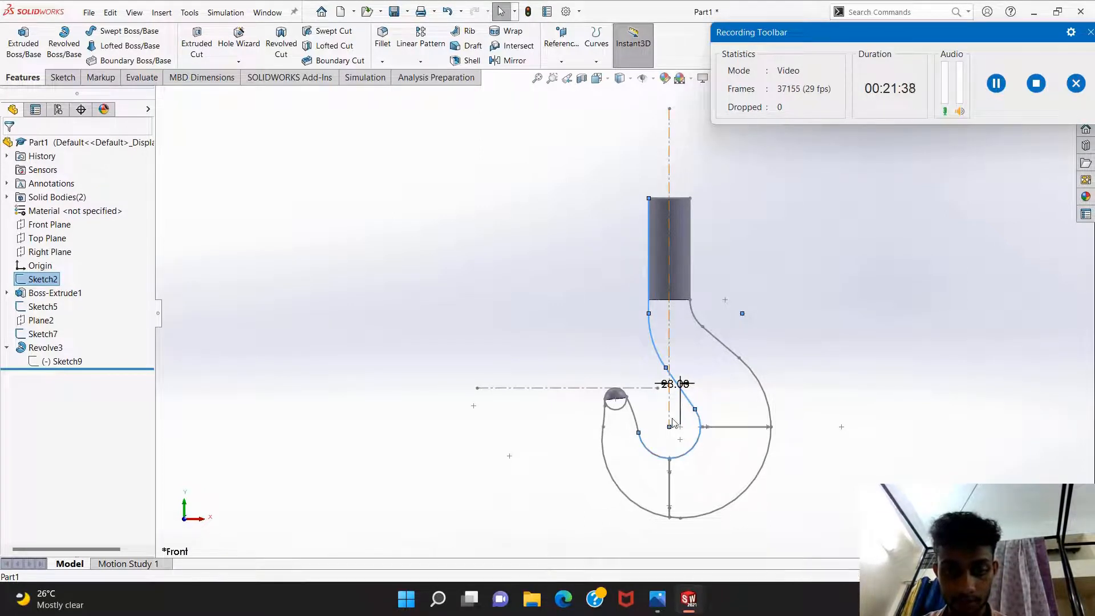
pyautogui.keyDown('ctrl'); pyautogui.click(633, 418); pyautogui.keyUp('ctrl')
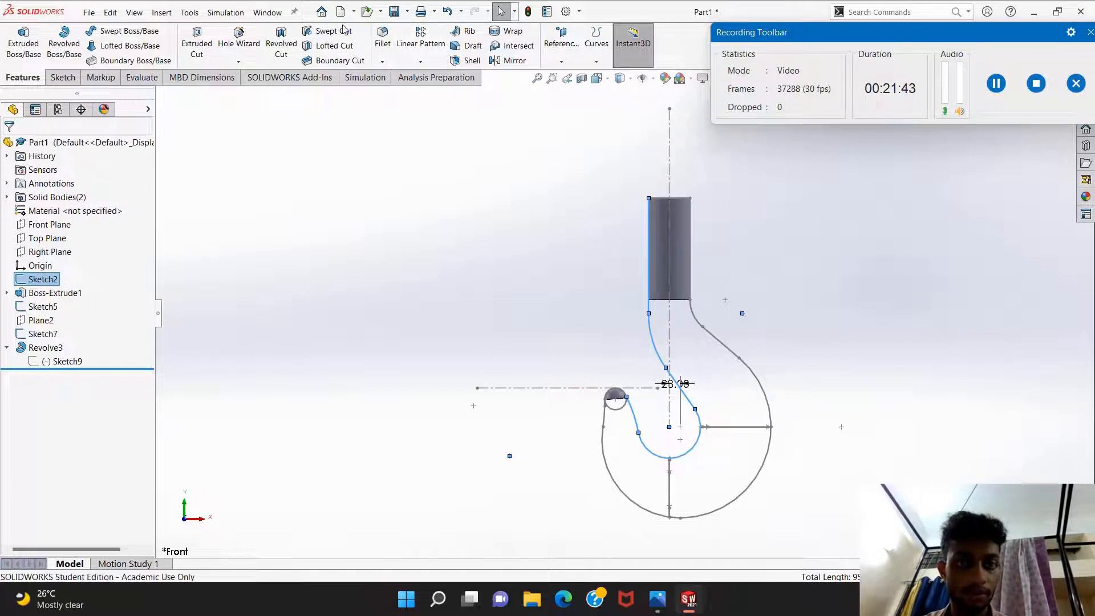
pyautogui.click(63, 77)
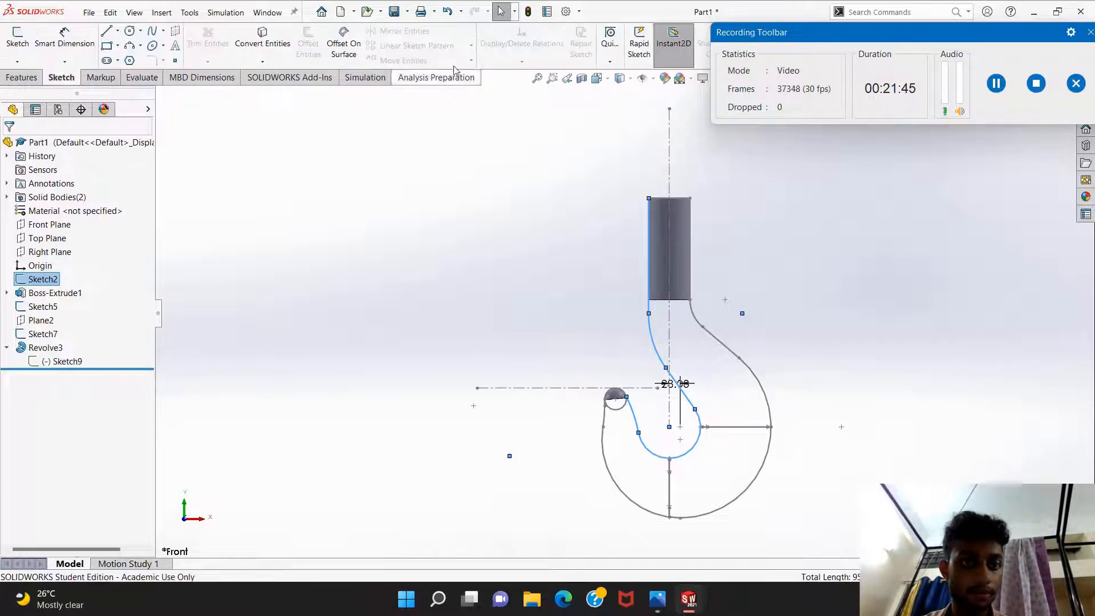
pyautogui.click(273, 41)
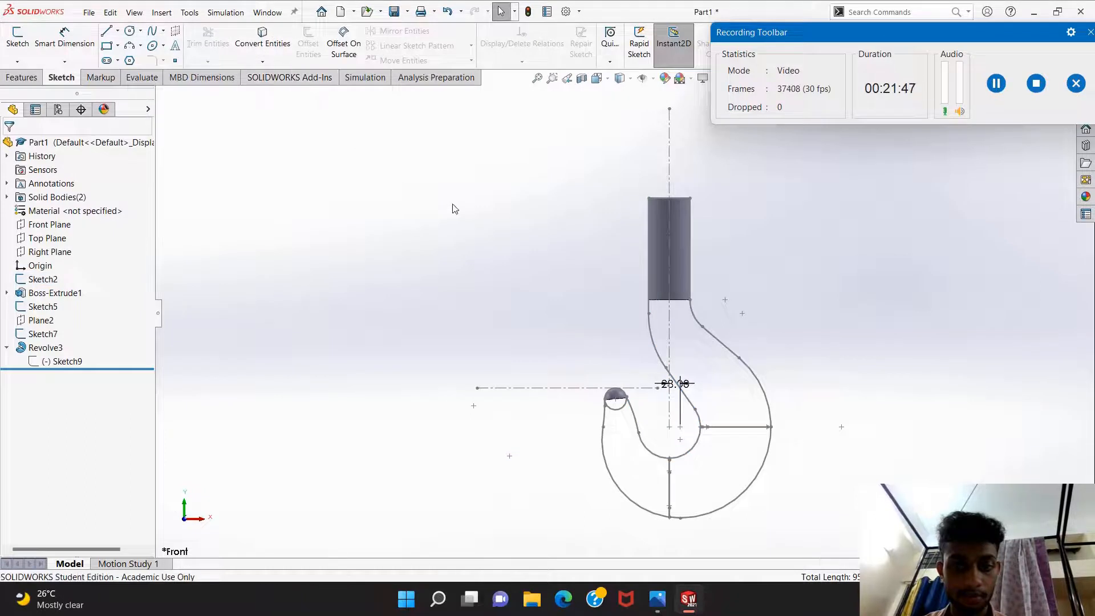
pyautogui.click(650, 245)
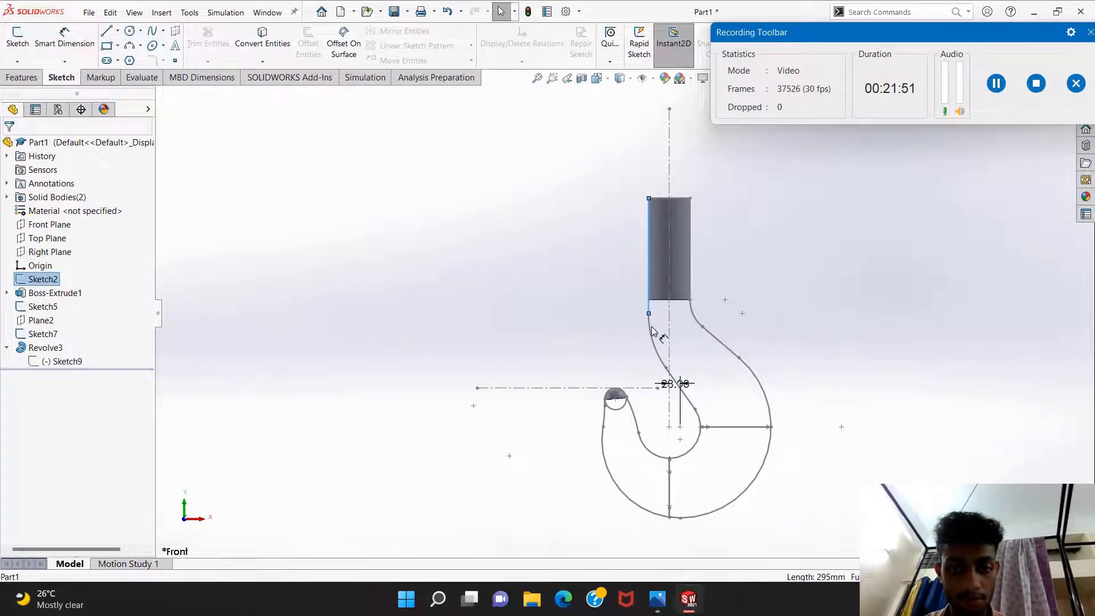
pyautogui.keyDown('ctrl'); pyautogui.click(651, 328); pyautogui.keyUp('ctrl')
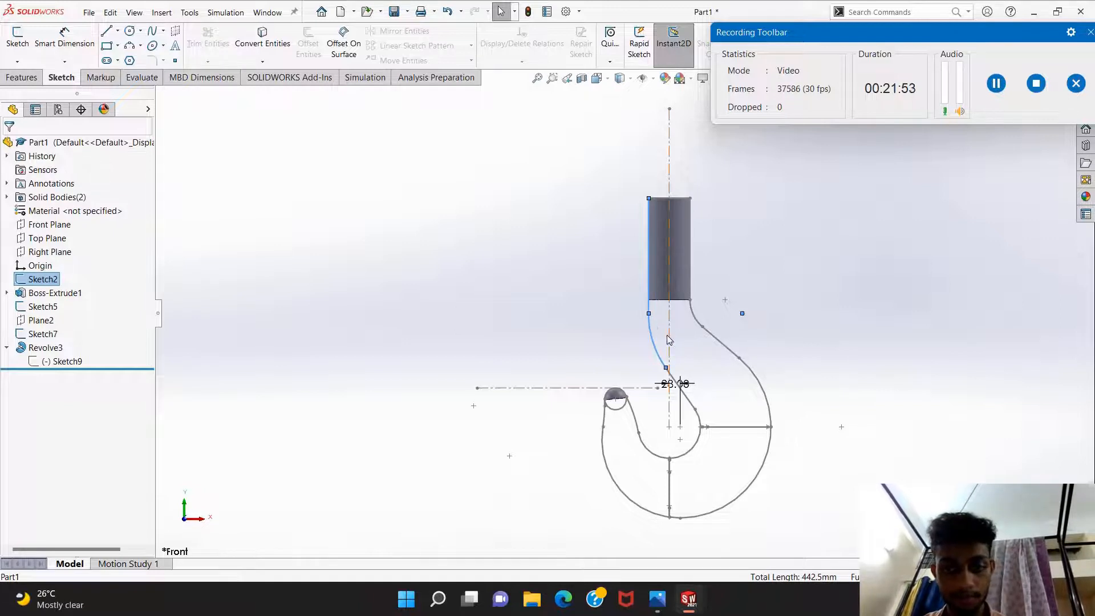
pyautogui.keyDown('ctrl'); pyautogui.click(689, 401); pyautogui.keyUp('ctrl')
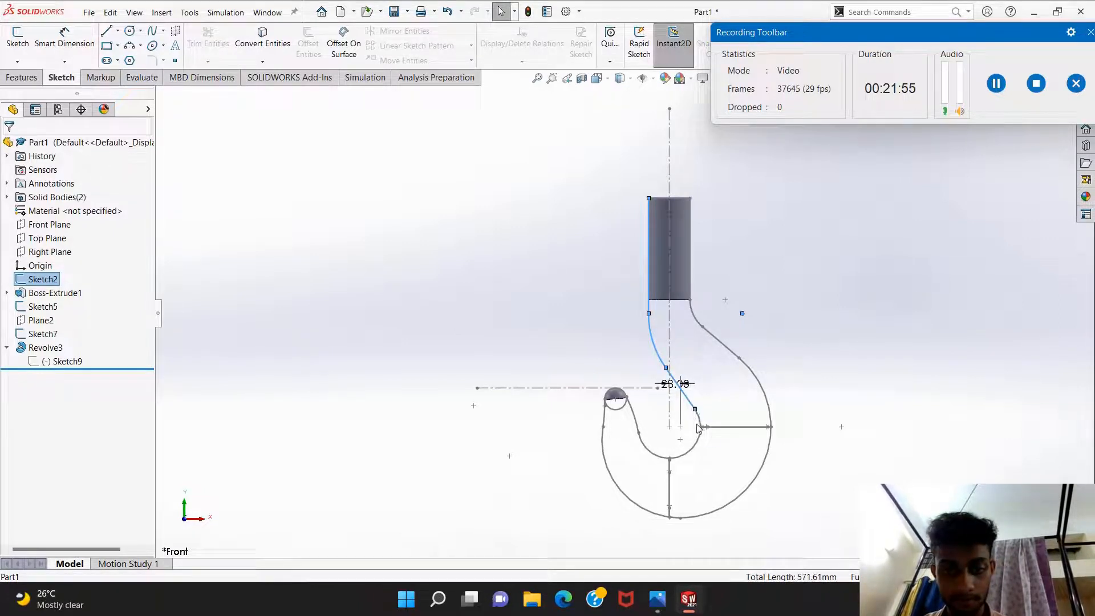
pyautogui.keyDown('ctrl'); pyautogui.click(701, 443); pyautogui.keyUp('ctrl')
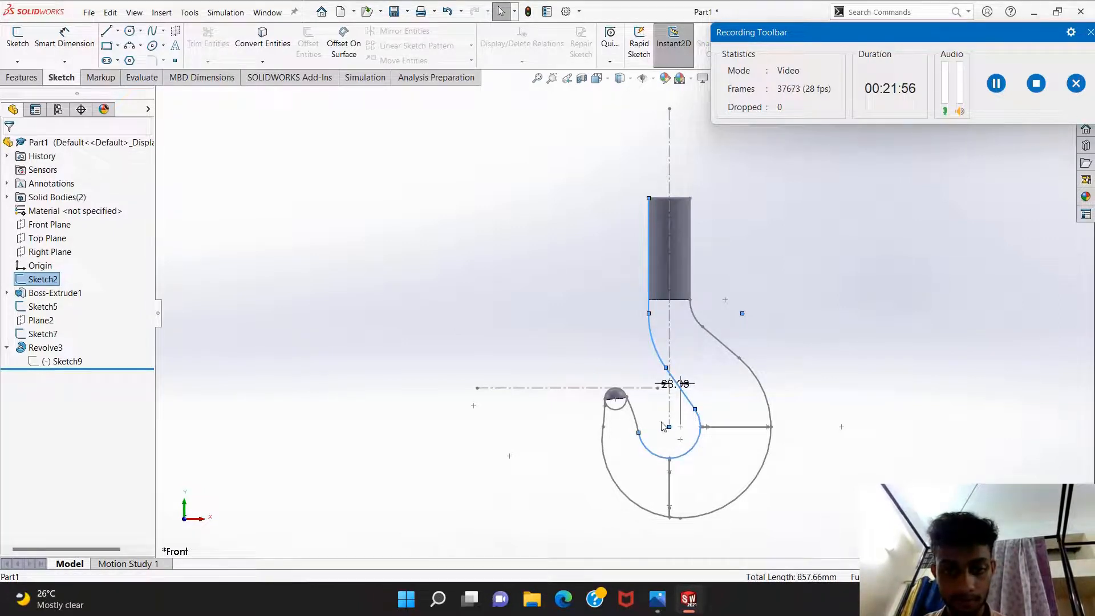
pyautogui.keyDown('ctrl'); pyautogui.click(632, 420); pyautogui.keyUp('ctrl')
pyautogui.click(321, 98)
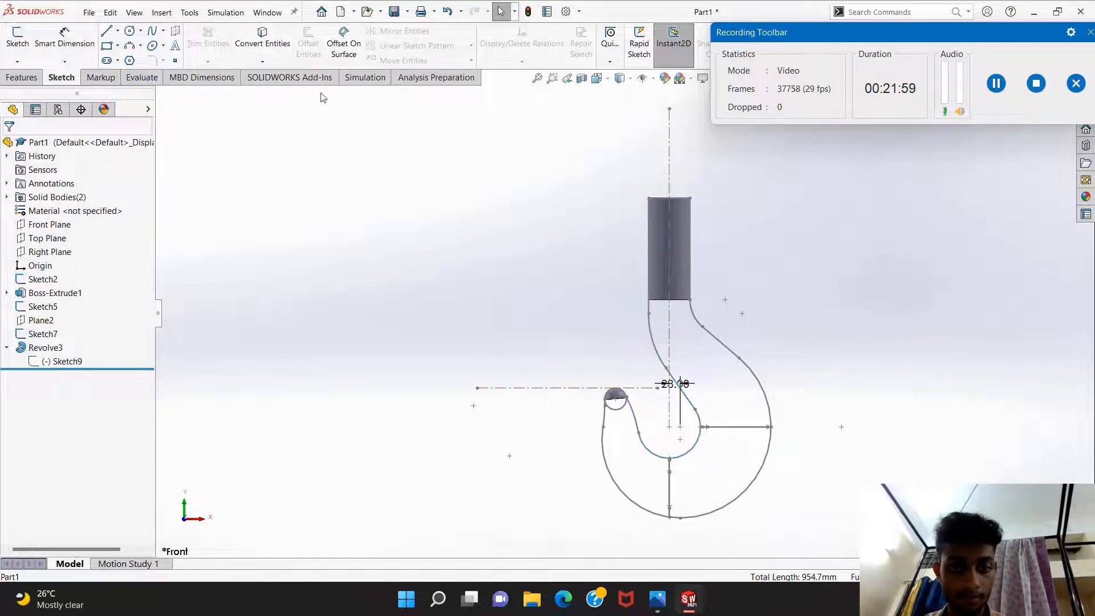
pyautogui.click(996, 84)
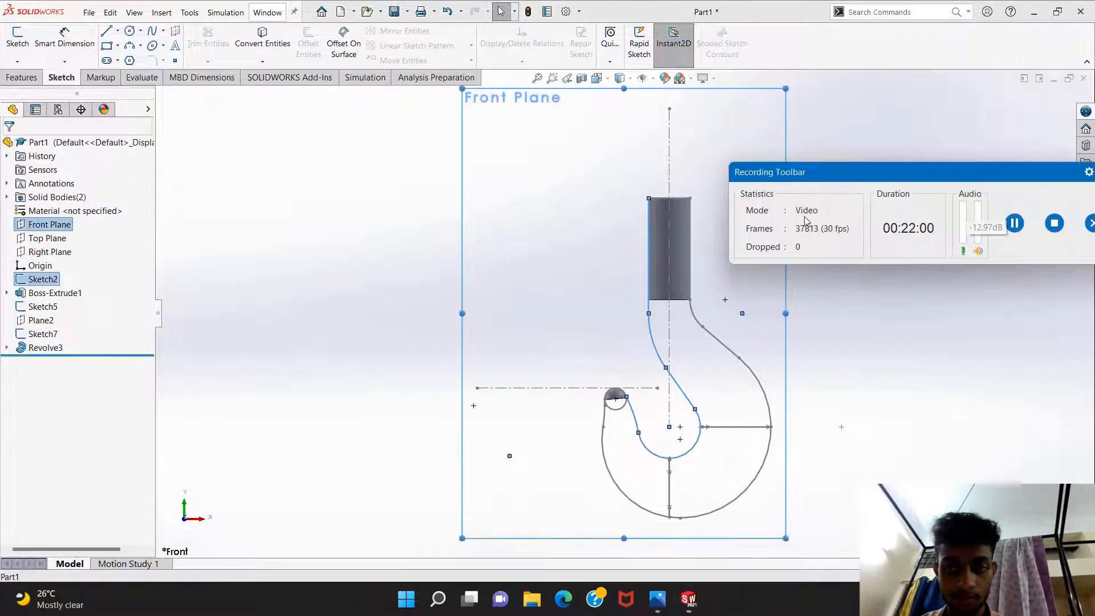
pyautogui.press('Escape')
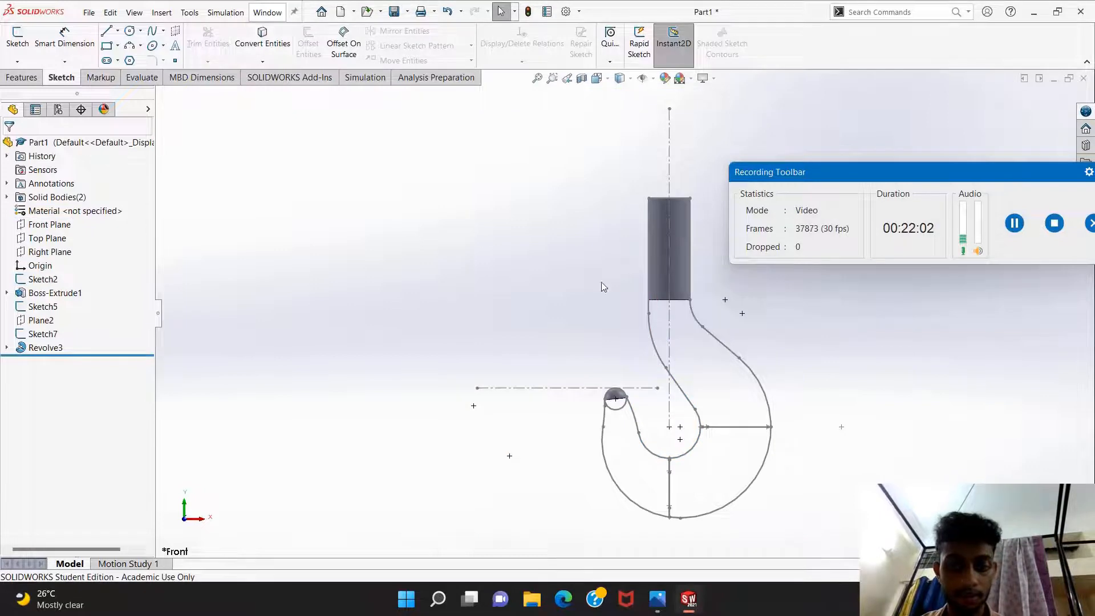
pyautogui.click(1021, 225)
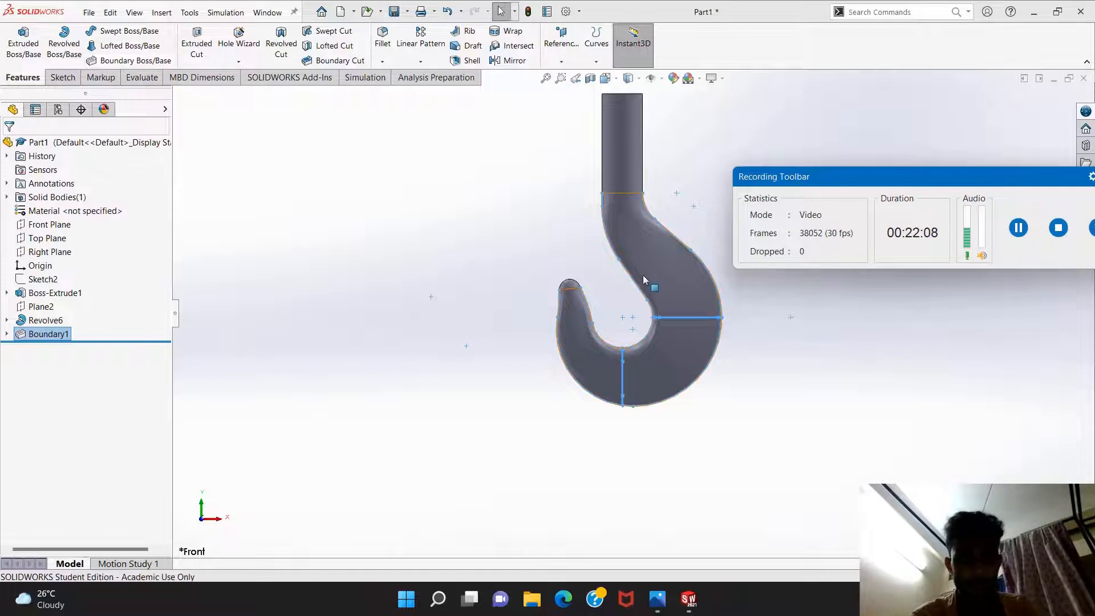
# Examine the hook's boundary body, and check the shank end's diameters, lengths and chamfer in the Crane Hook drawing in Photos.
pyautogui.click(49, 334)
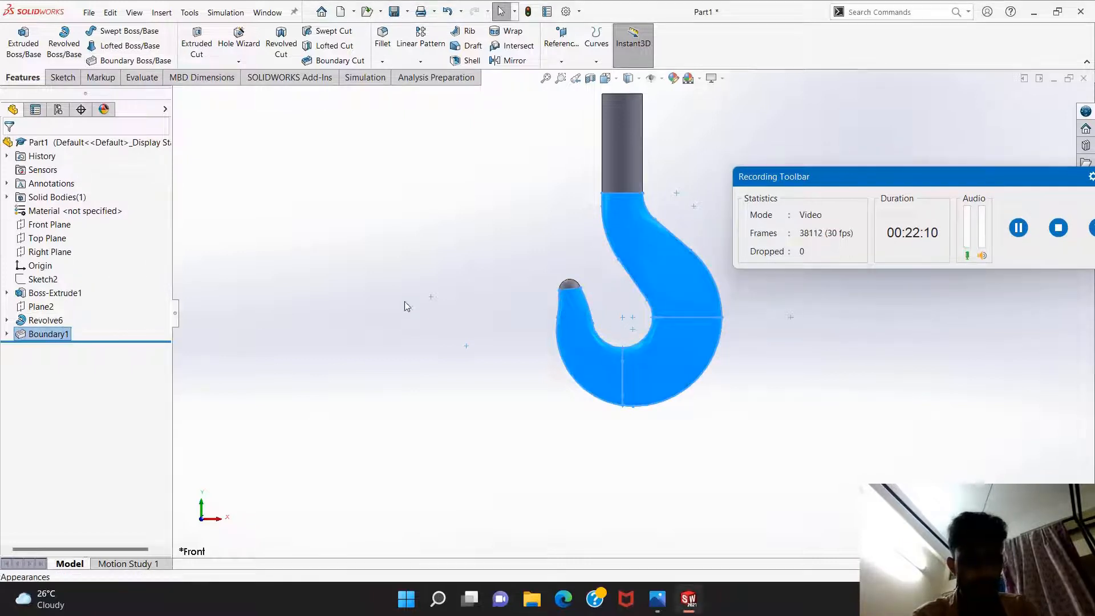
pyautogui.press('z')
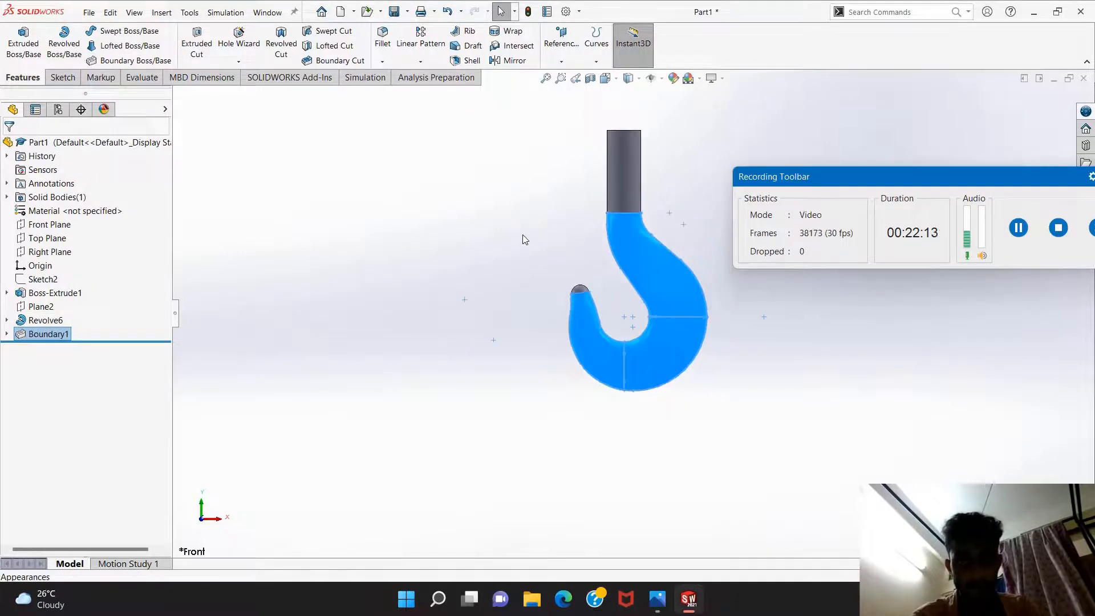
pyautogui.click(525, 240)
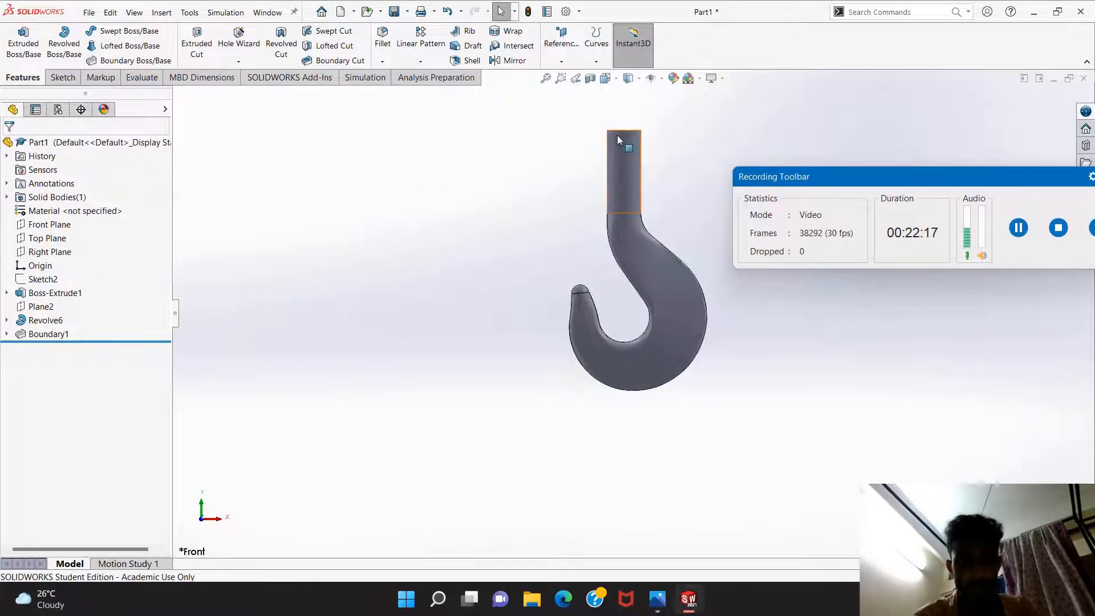
pyautogui.click(656, 598)
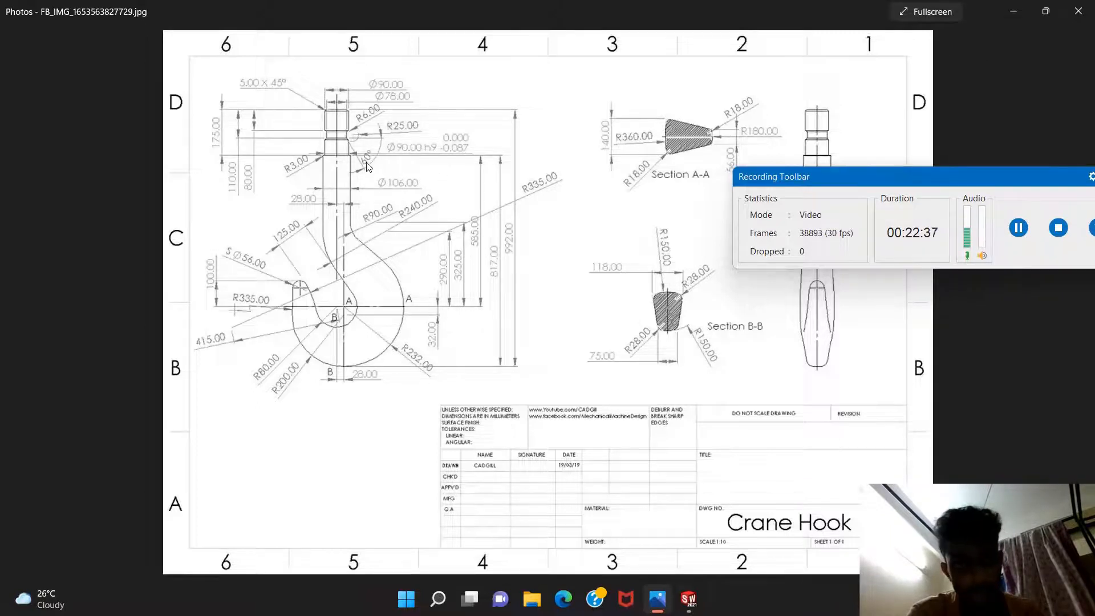
pyautogui.click(1021, 210)
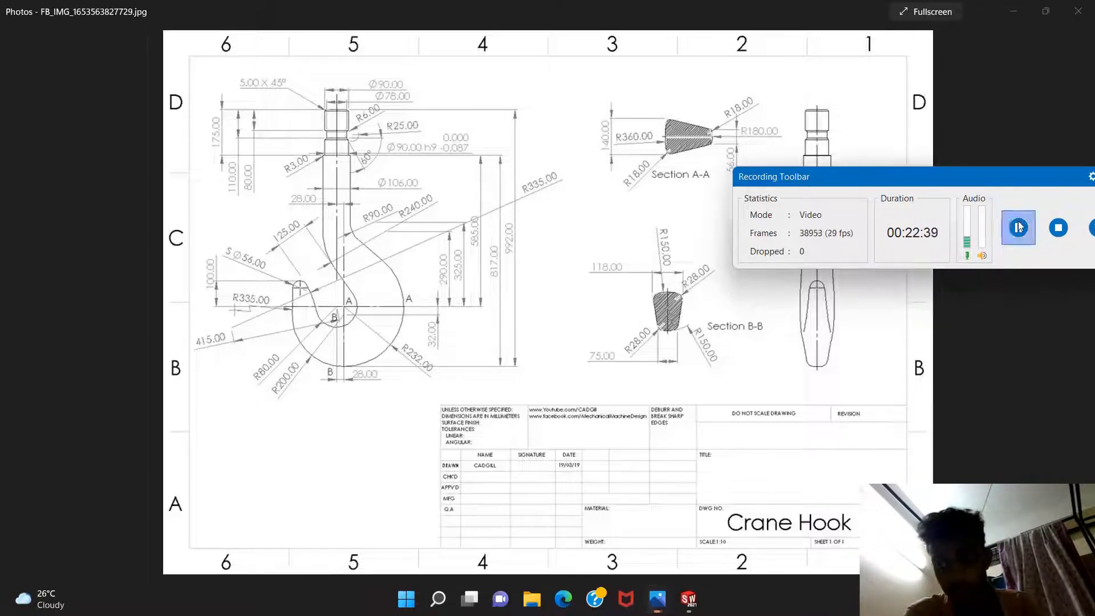
# Switch to SOLIDWORKS and start a new sketch on the flat end face of the hook's shank.
pyautogui.click(689, 598)
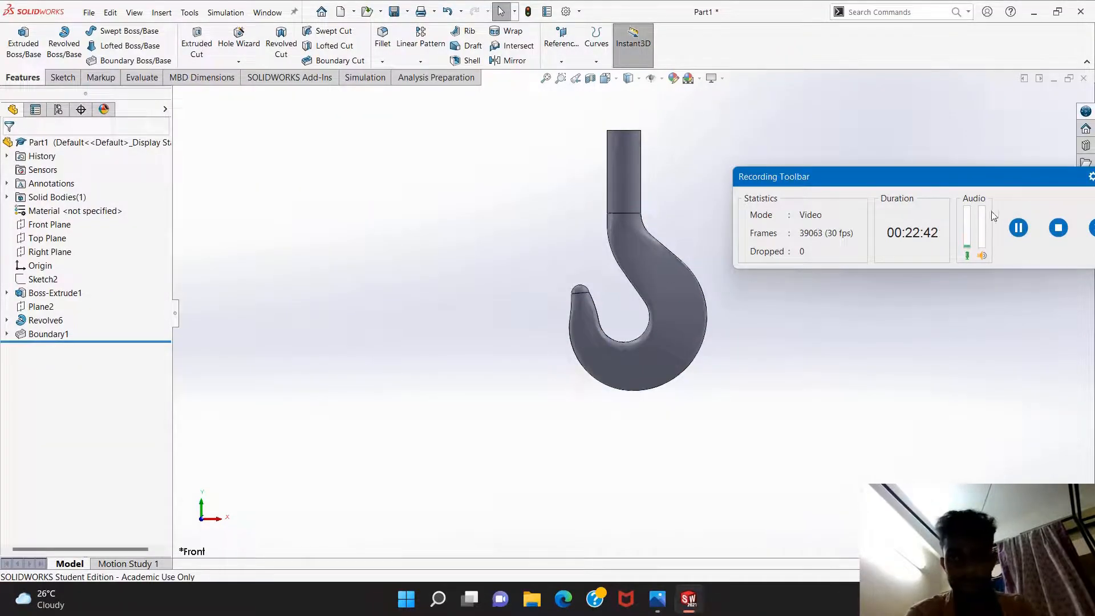
pyautogui.moveTo(624, 137); pyautogui.dragTo(631, 183, button='middle')
pyautogui.click(633, 167)
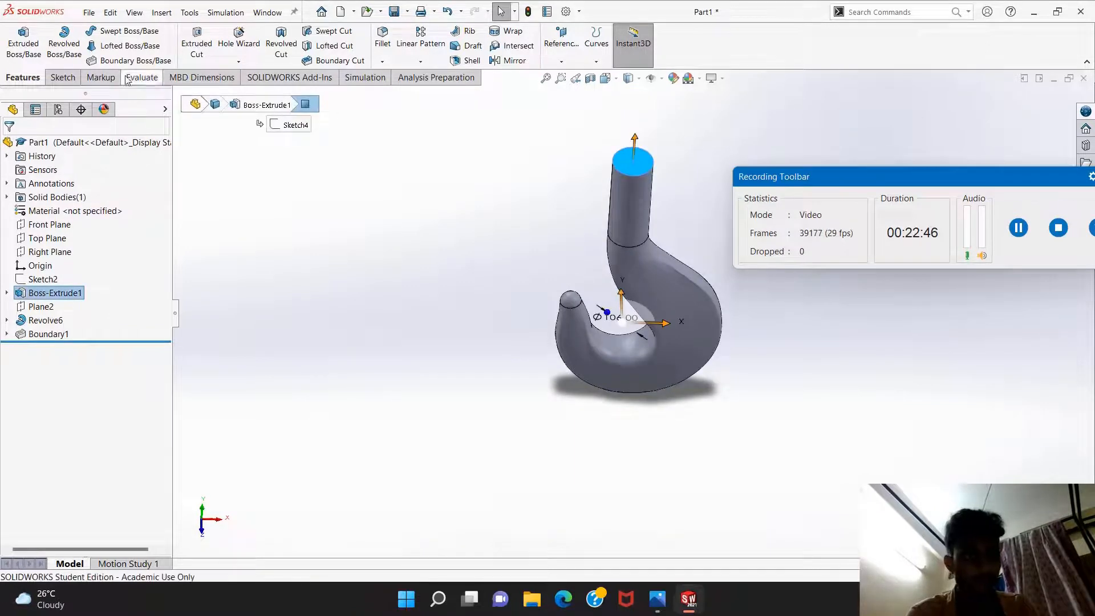
pyautogui.click(62, 77)
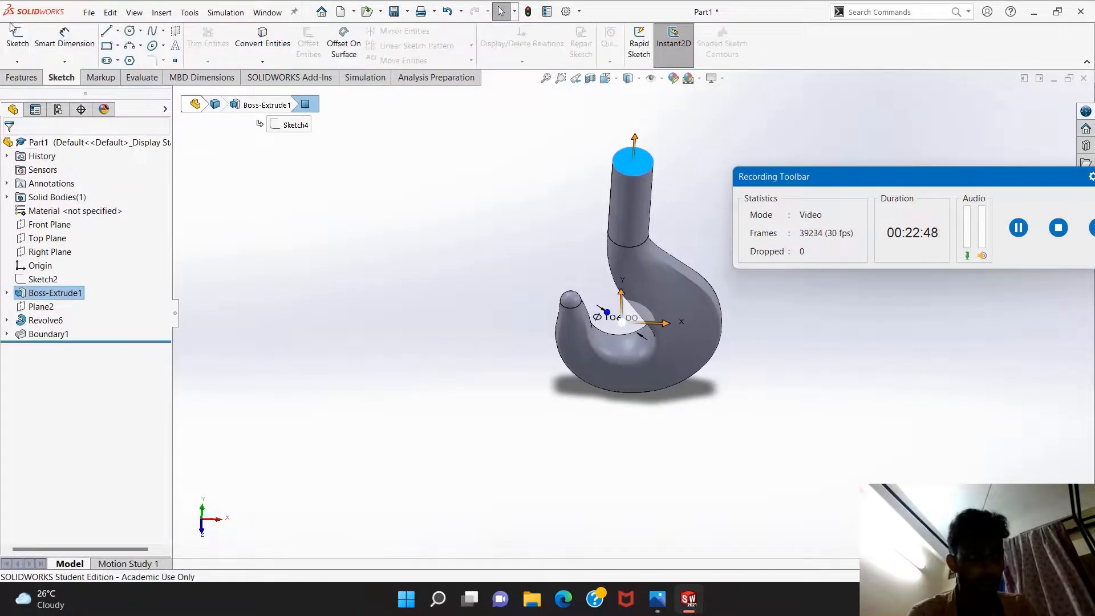
pyautogui.click(17, 37)
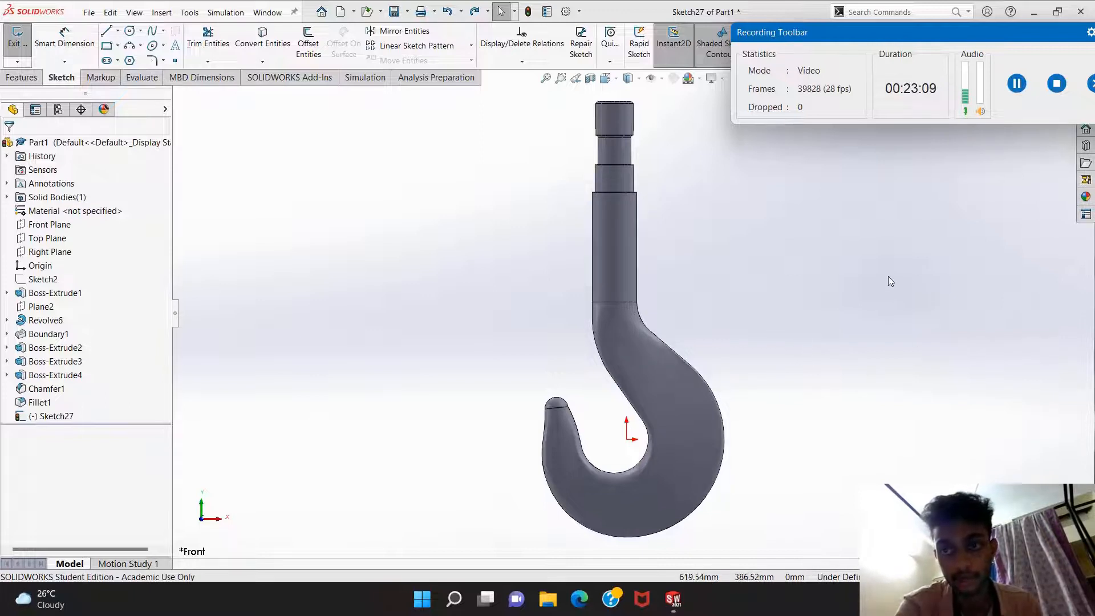
pyautogui.click(1018, 83)
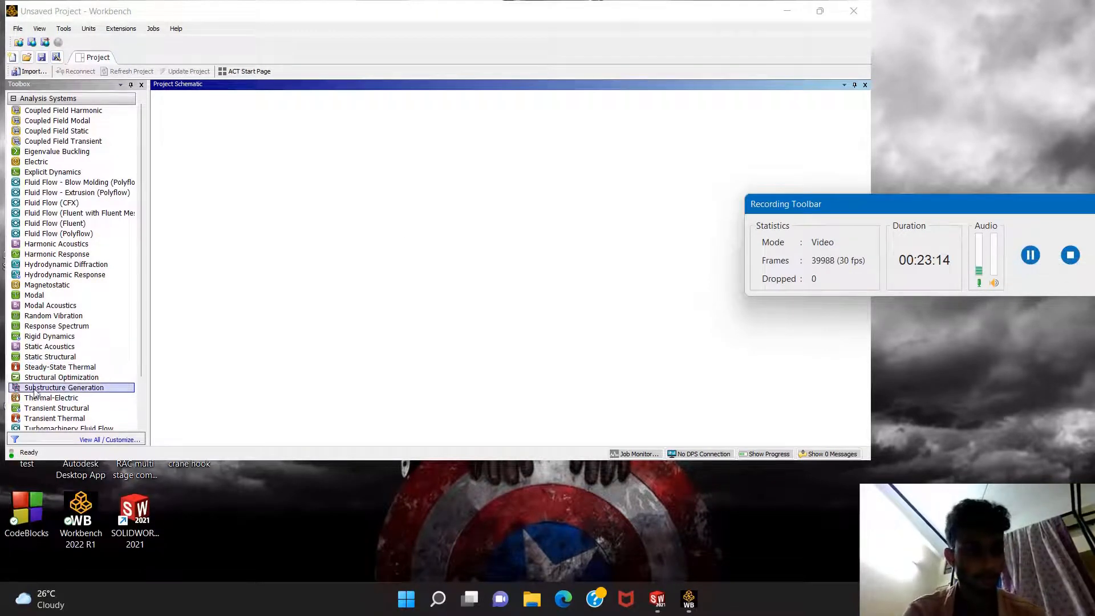
# In Ansys Workbench, add a Static Structural system and import crane hook.STEP as its geometry.
pyautogui.click(47, 358)
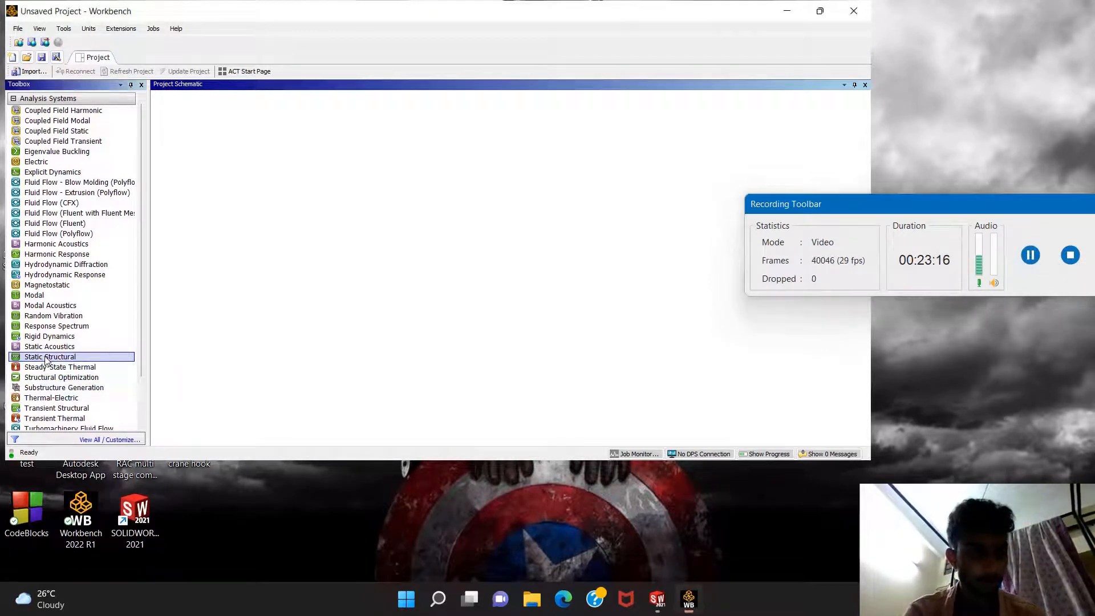
pyautogui.doubleClick(46, 359)
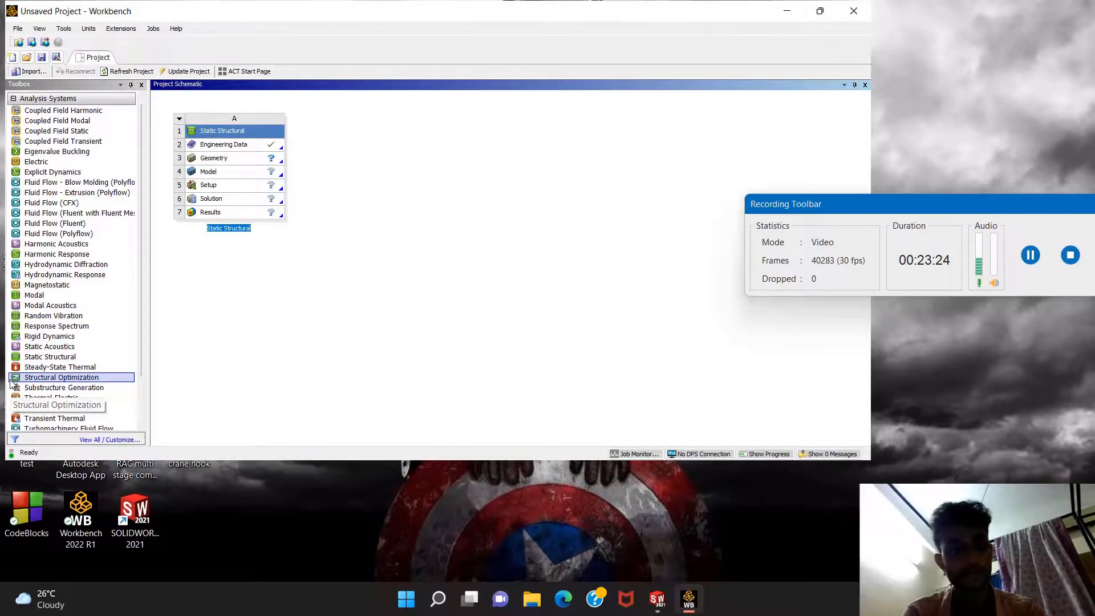
pyautogui.click(211, 163)
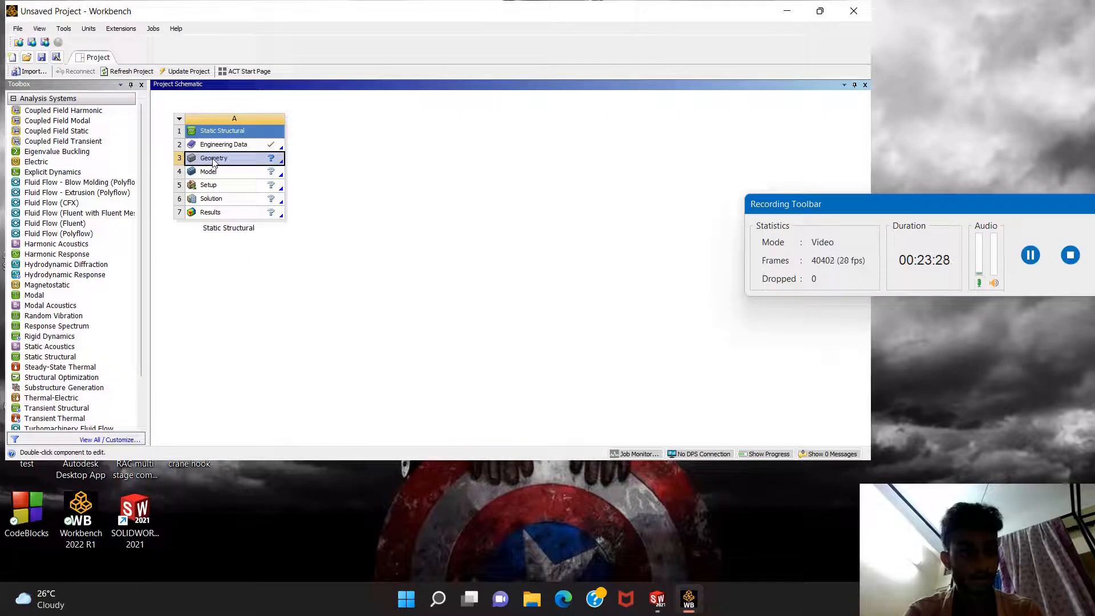
pyautogui.rightClick(214, 163)
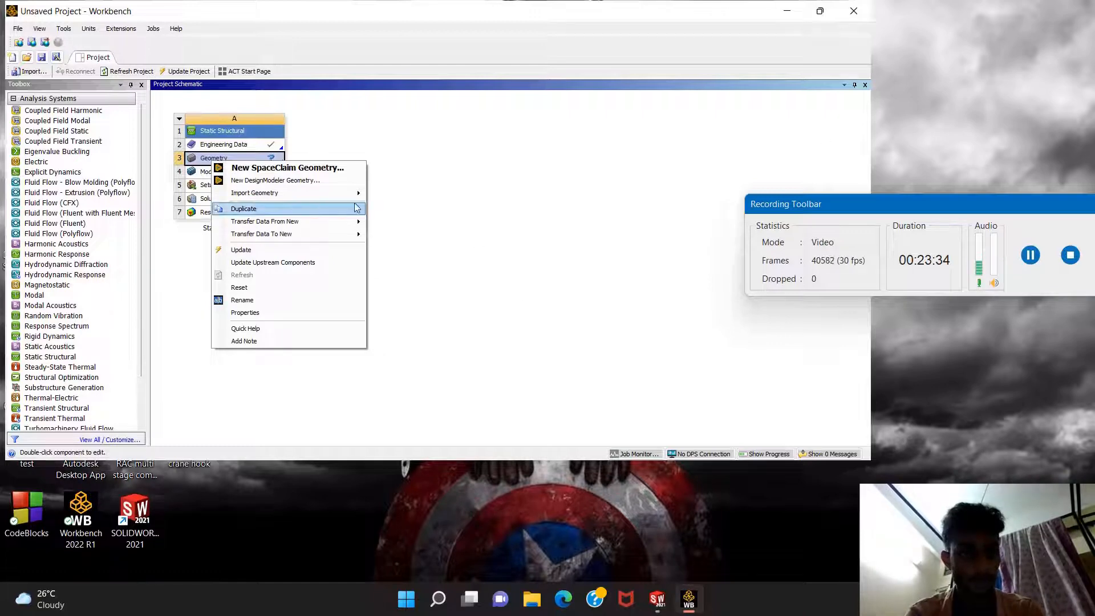
pyautogui.moveTo(342, 193)
pyautogui.click(387, 211)
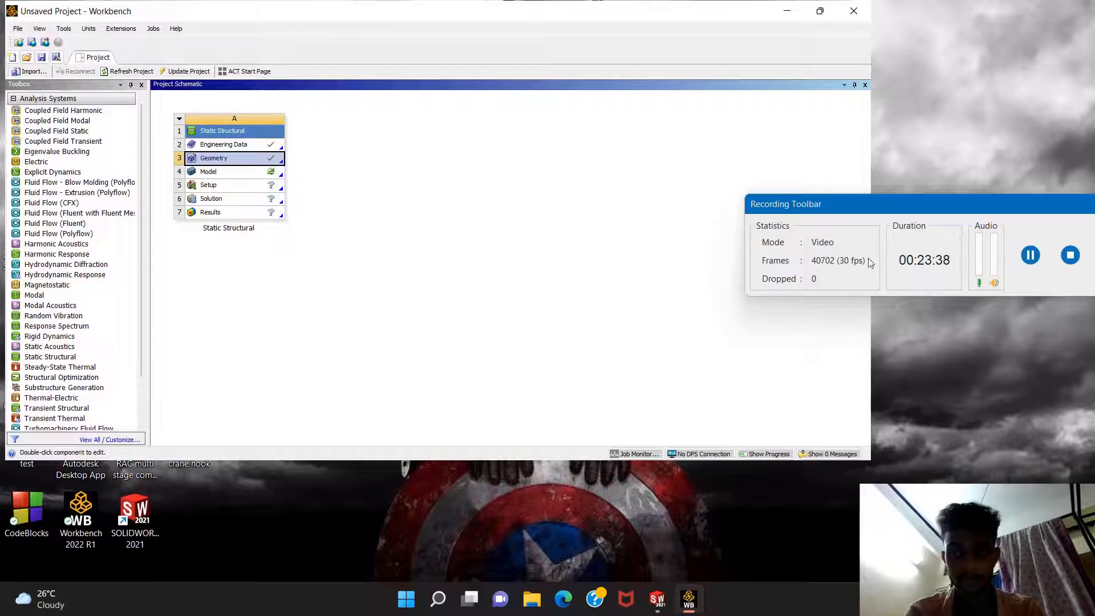
pyautogui.click(1030, 255)
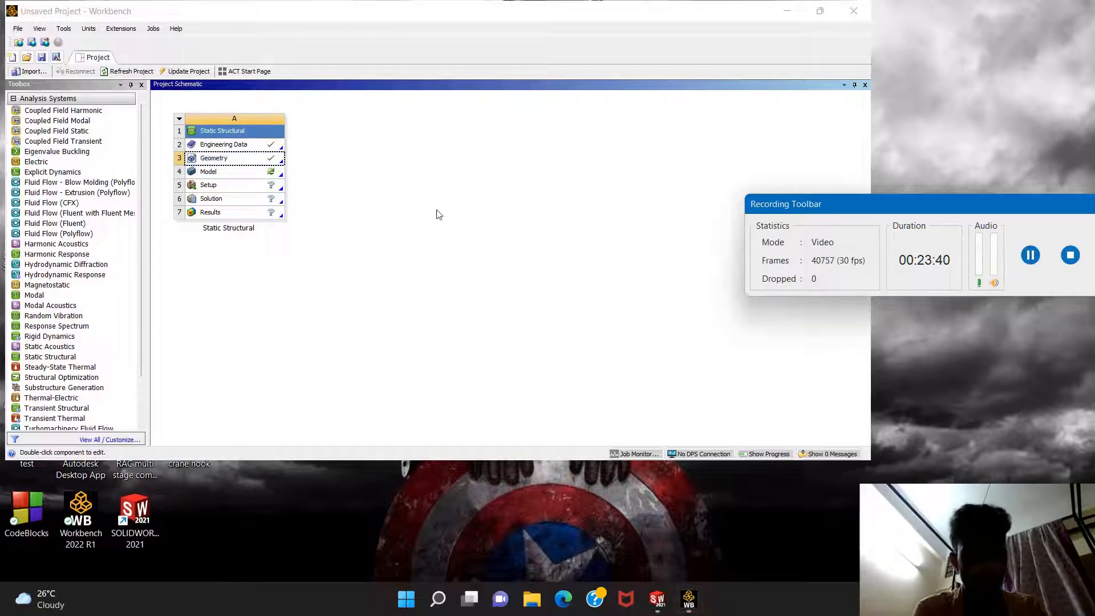
# Open the Static Structural geometry in DesignModeler and generate the imported crane hook body.
pyautogui.rightClick(241, 162)
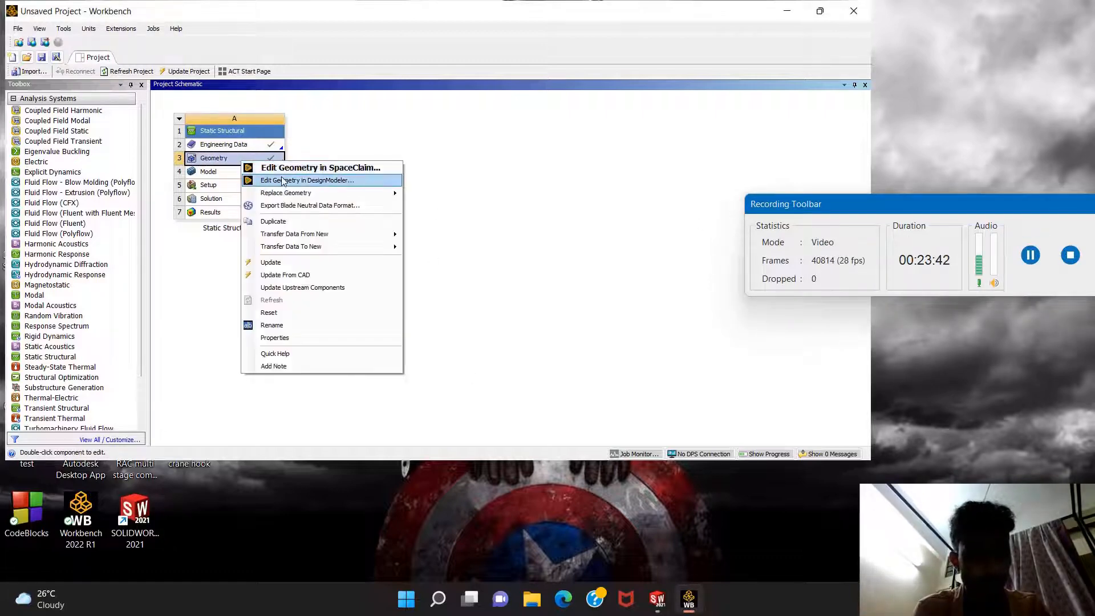
pyautogui.click(283, 180)
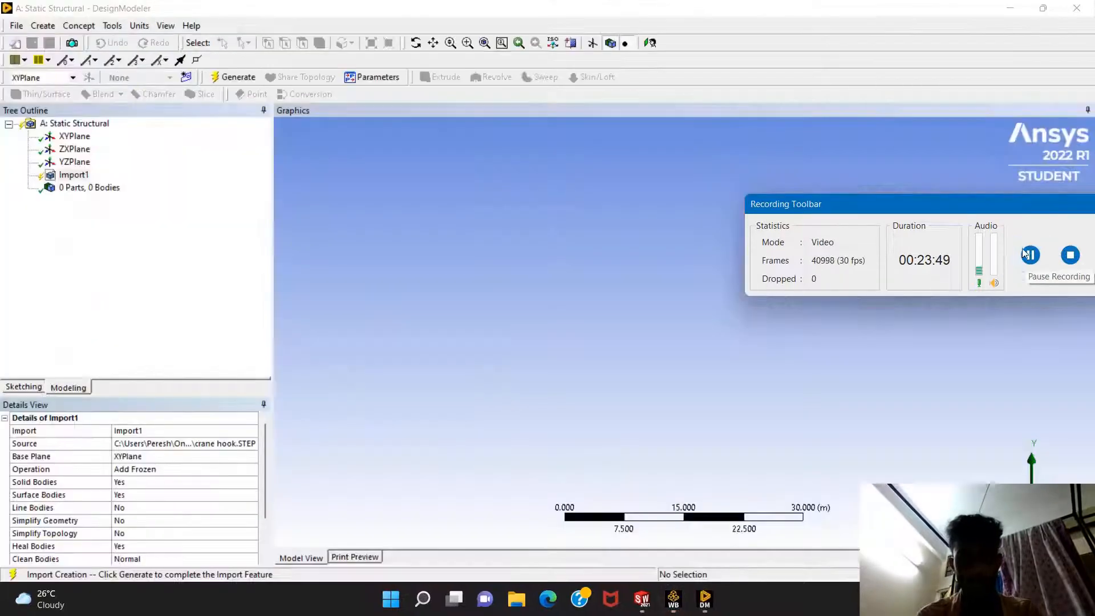
pyautogui.click(228, 77)
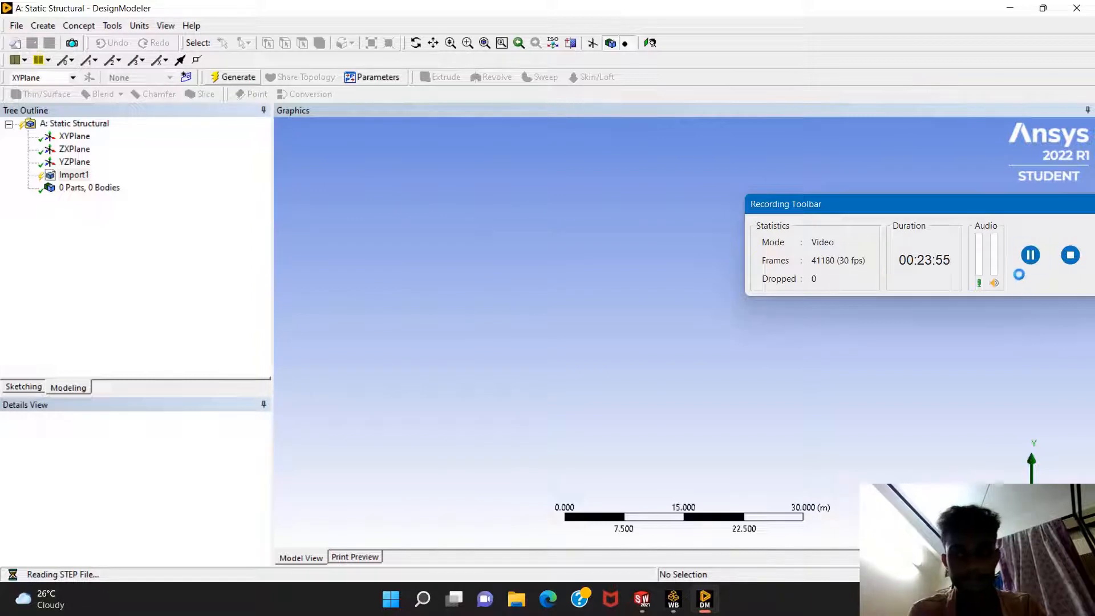
pyautogui.moveTo(677, 216); pyautogui.dragTo(677, 238, button='middle')
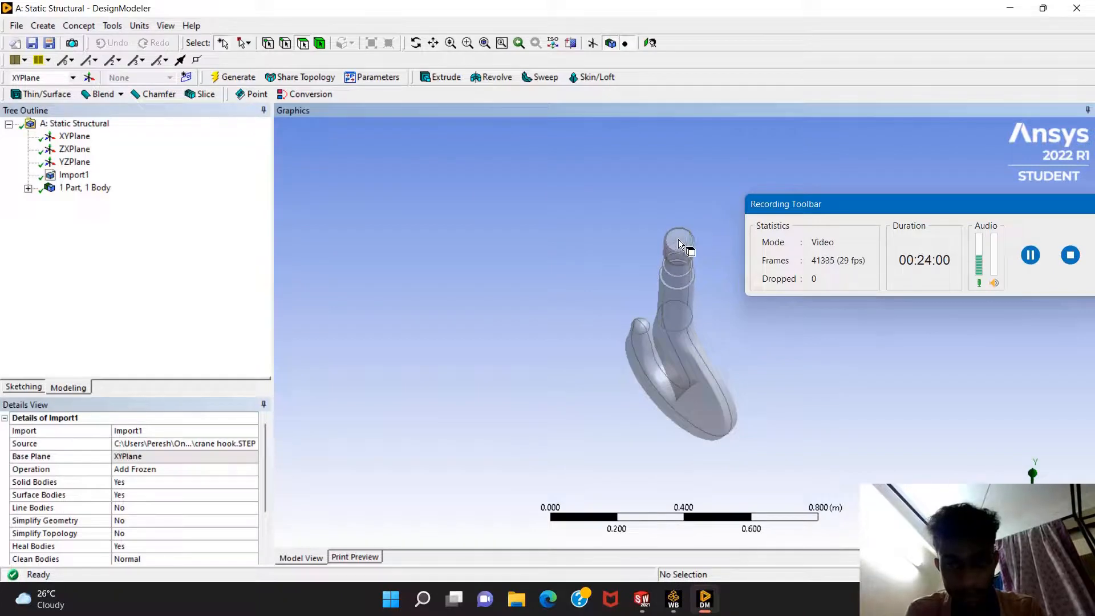
pyautogui.moveTo(679, 239); pyautogui.dragTo(567, 425, button='middle')
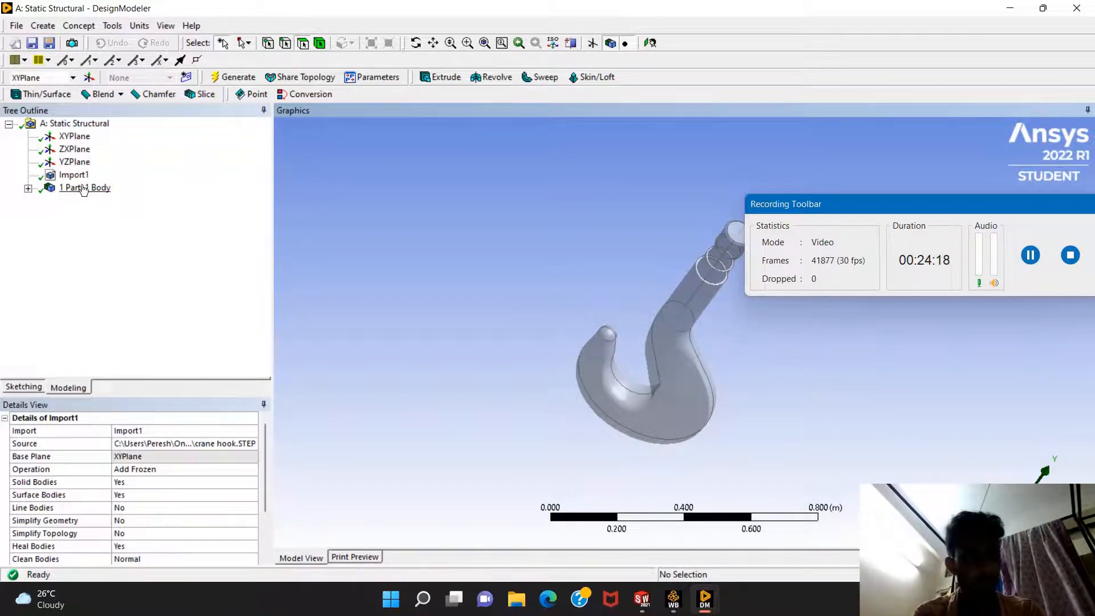
# Make the ZXPlane the active plane for sketching a profile across the hook's bend.
pyautogui.click(73, 149)
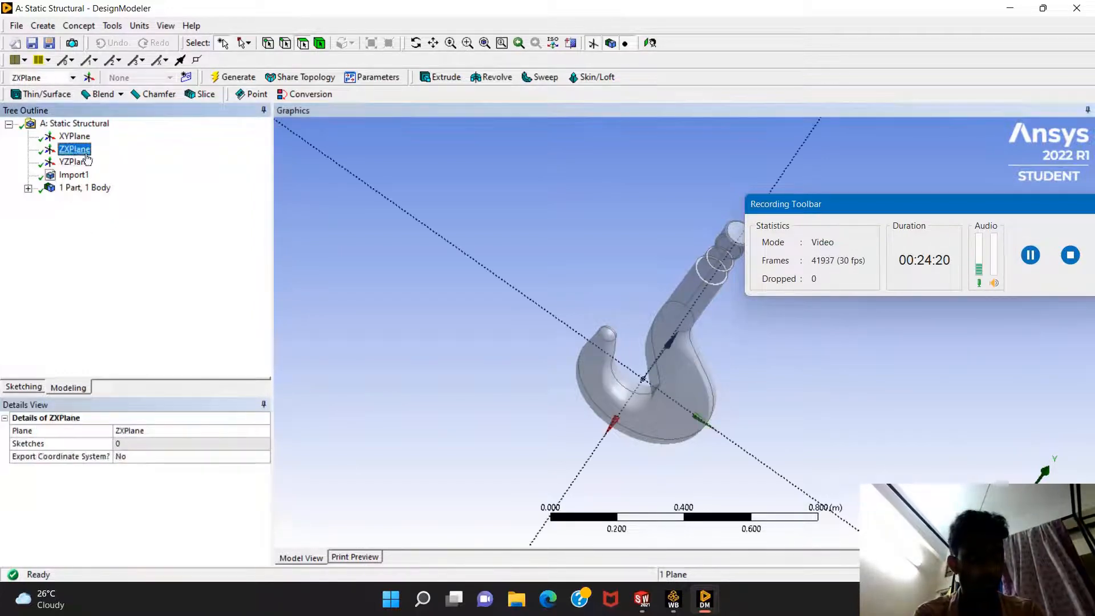
pyautogui.moveTo(713, 229); pyautogui.dragTo(657, 268, button='middle')
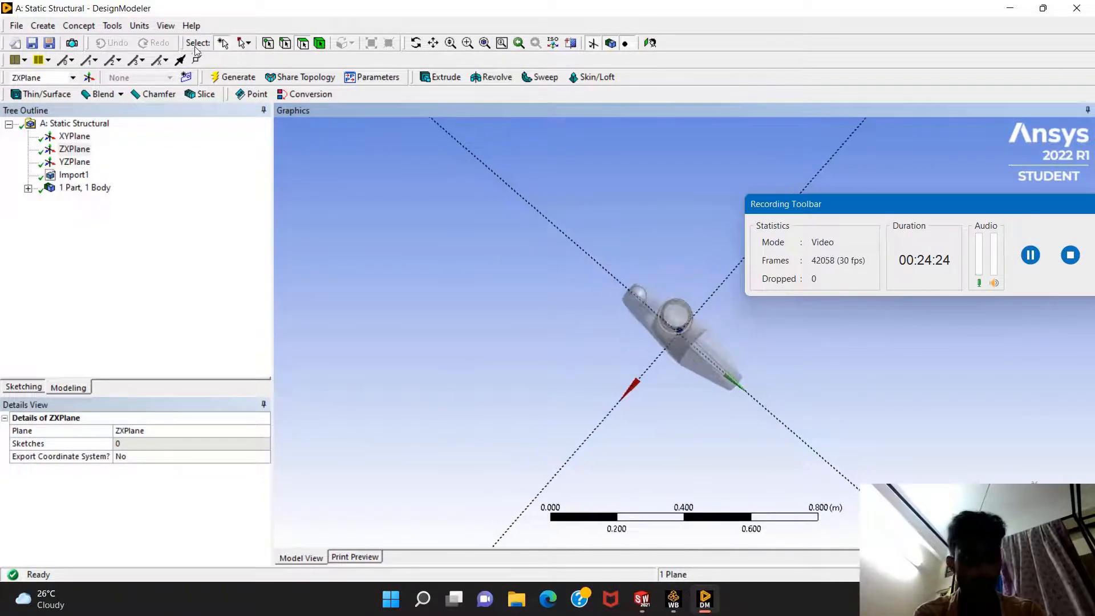
pyautogui.moveTo(632, 313); pyautogui.dragTo(635, 304, button='middle')
pyautogui.click(1030, 258)
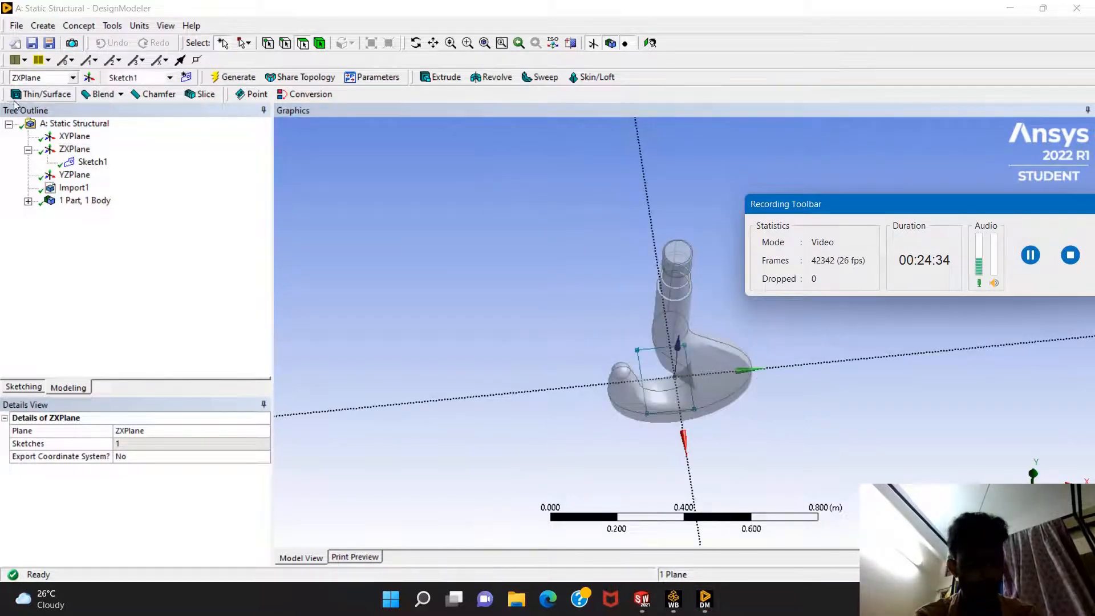
# Start an Extrude from the four-line Sketch1 on the ZXPlane, with its direction set to Reversed.
pyautogui.click(91, 162)
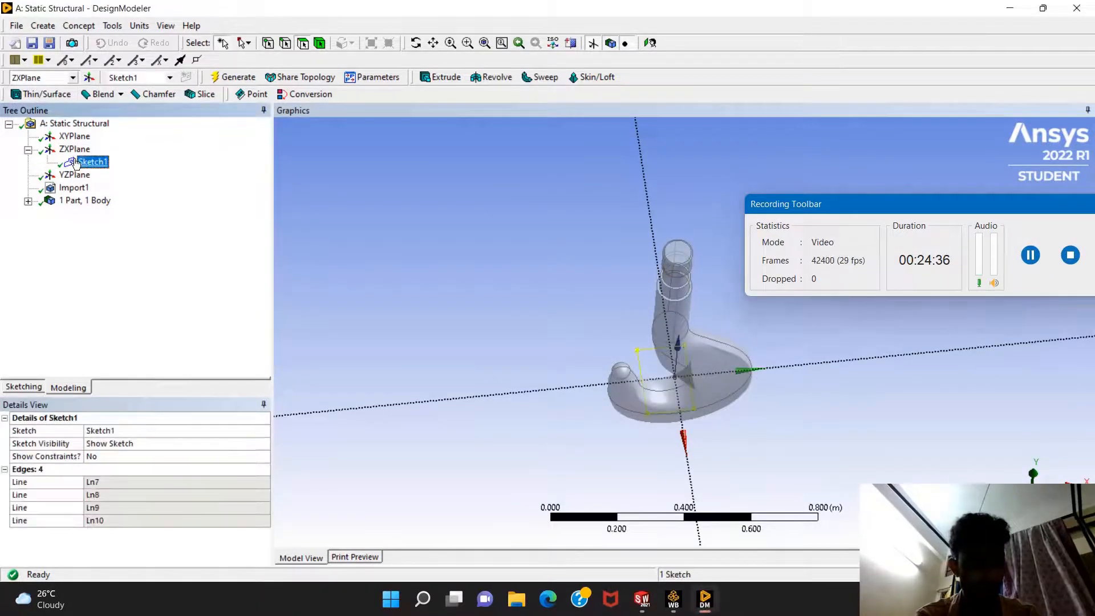
pyautogui.click(440, 77)
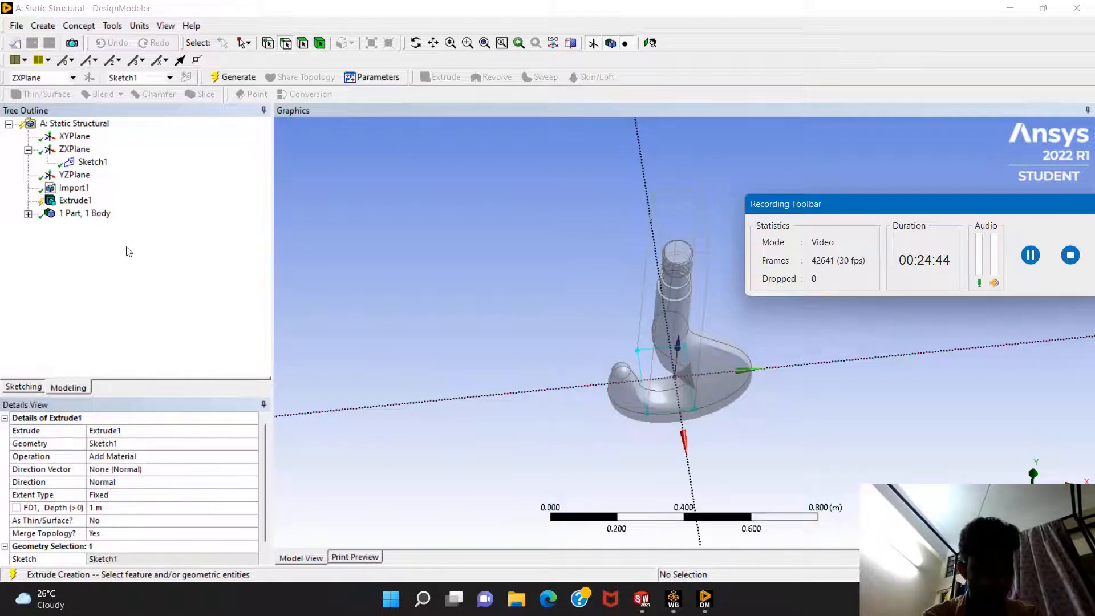
pyautogui.click(71, 202)
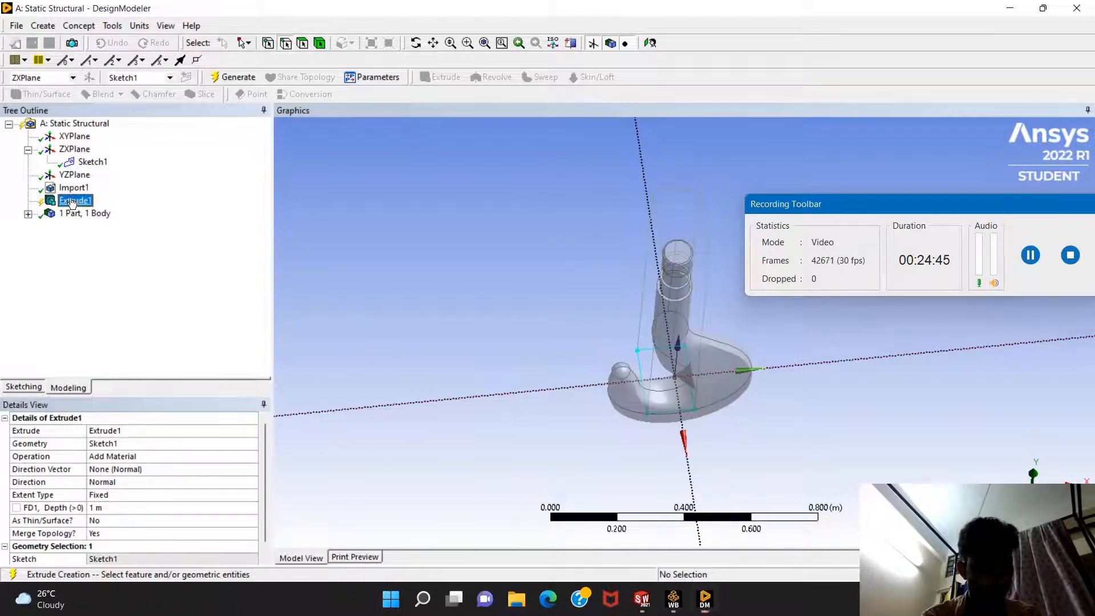
pyautogui.click(7, 389)
pyautogui.click(648, 347)
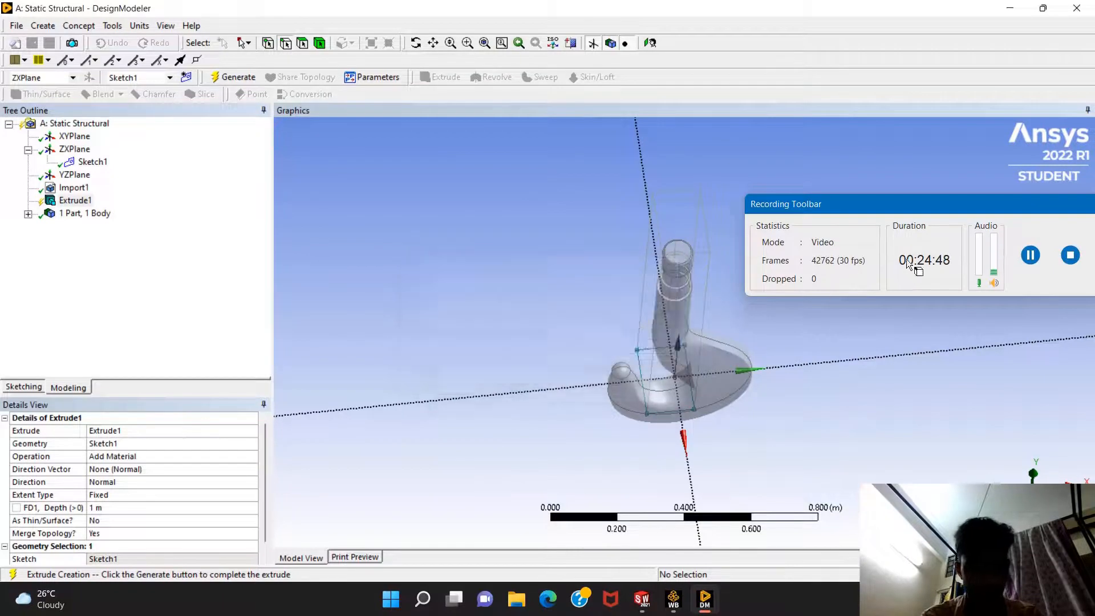
pyautogui.click(1030, 255)
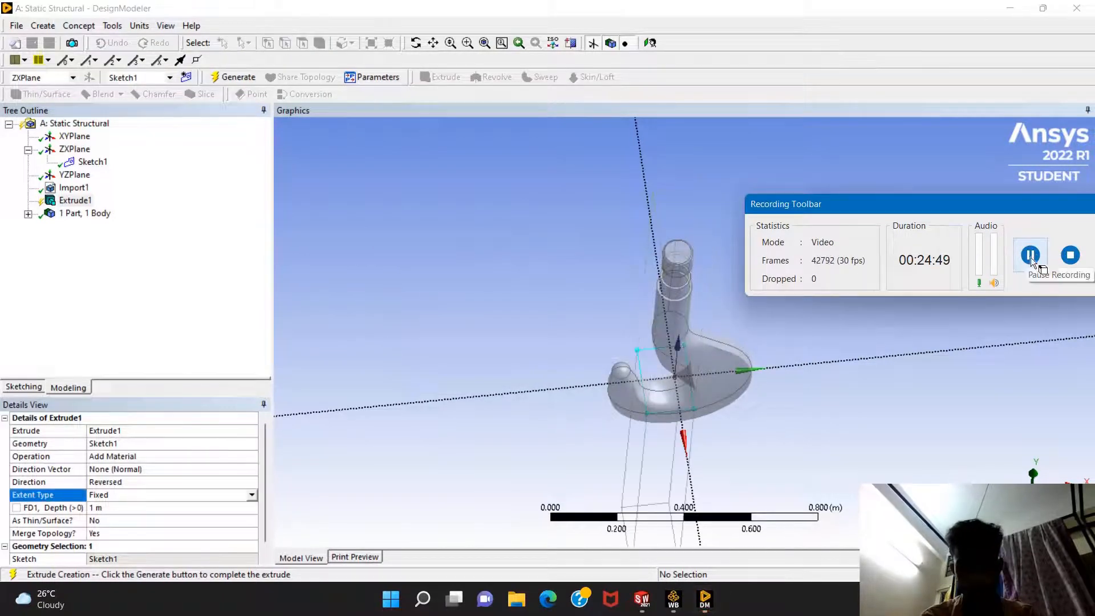
pyautogui.click(1030, 255)
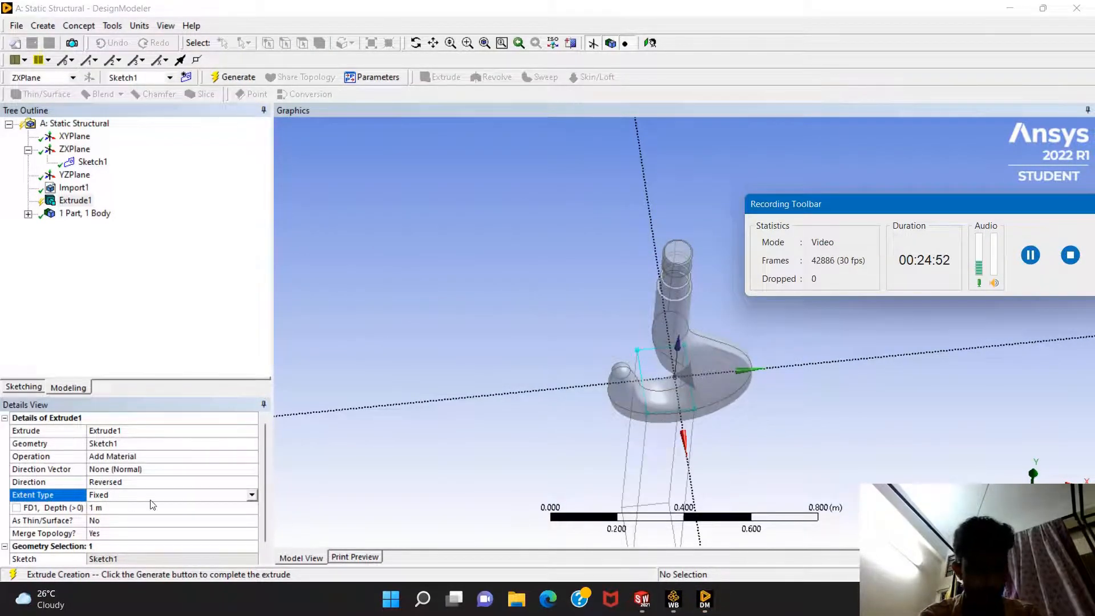
# Set the Sketch1 extrusion's extent type to Through All and generate it.
pyautogui.click(252, 494)
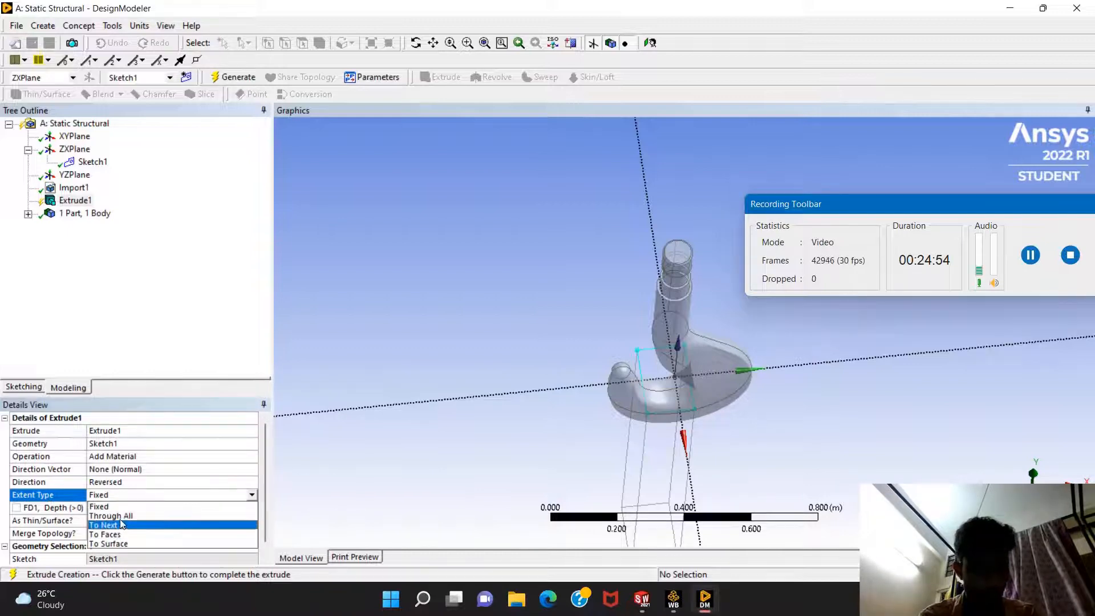
pyautogui.click(114, 515)
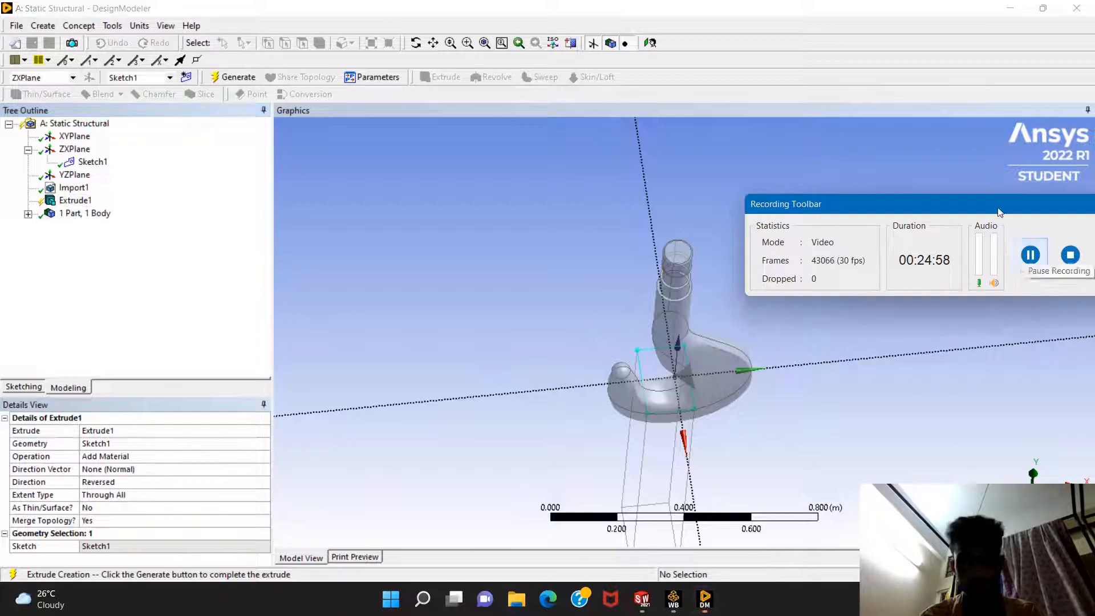
pyautogui.click(222, 77)
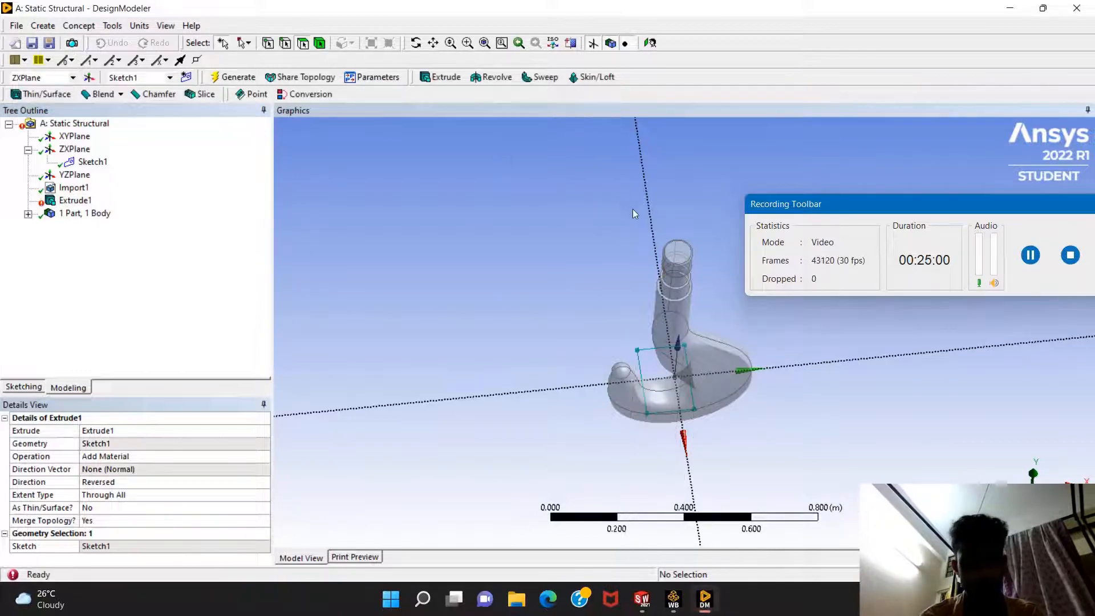
pyautogui.click(1030, 255)
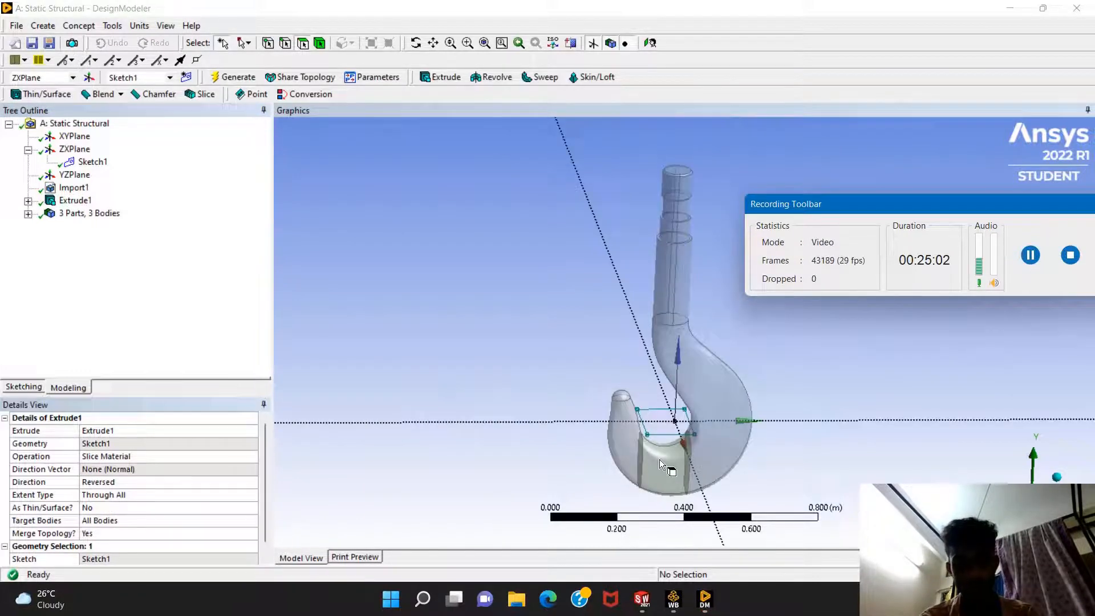
pyautogui.moveTo(658, 452); pyautogui.dragTo(667, 477, button='middle')
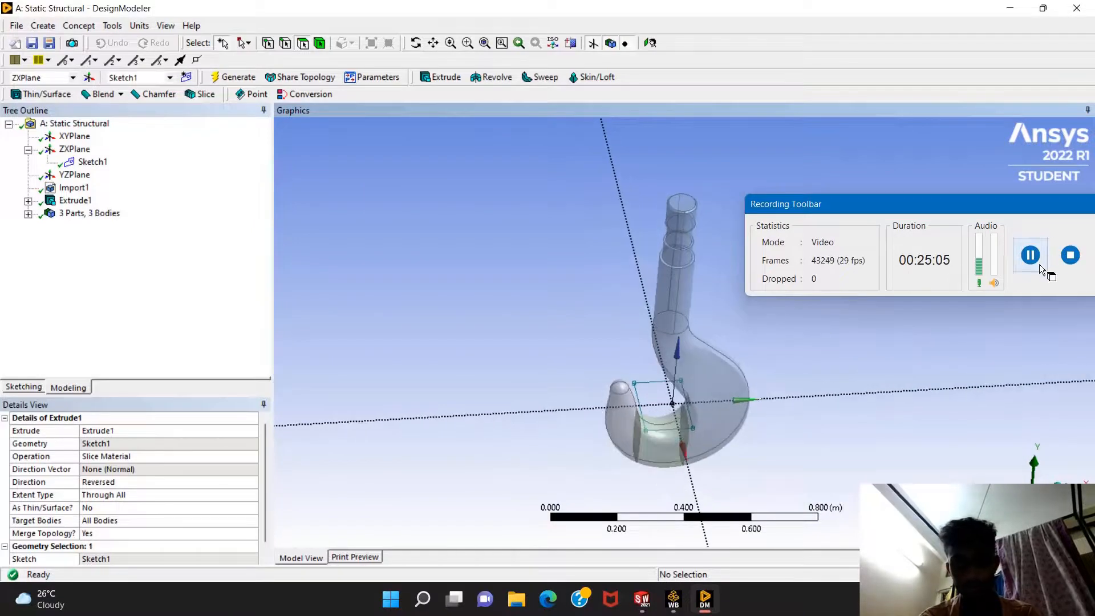
pyautogui.click(1016, 251)
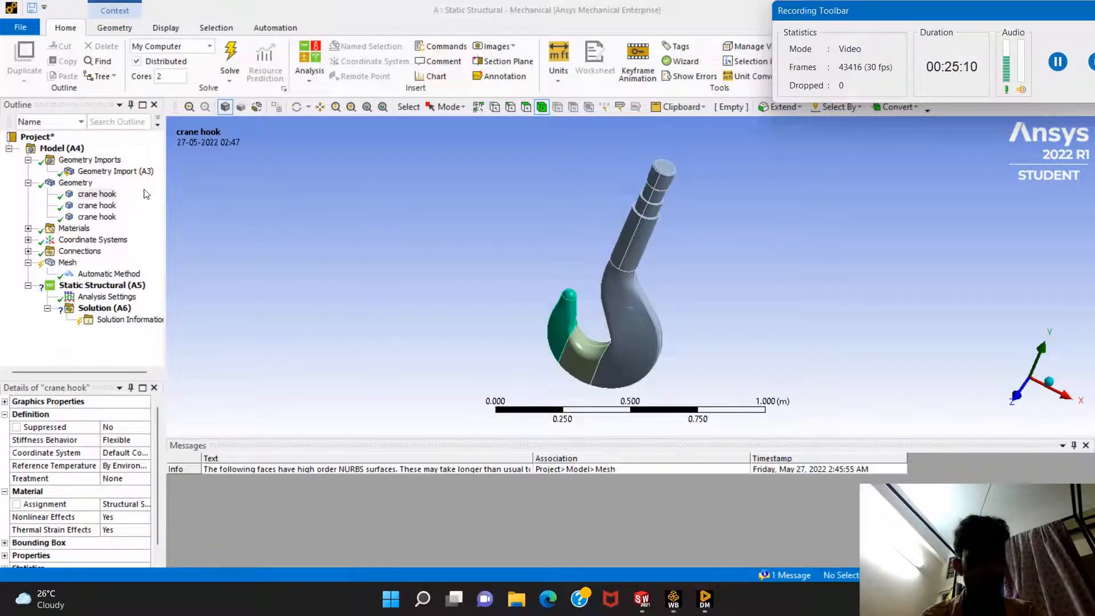
# Insert a mesh method and scope it to all three crane hook bodies.
pyautogui.click(95, 196)
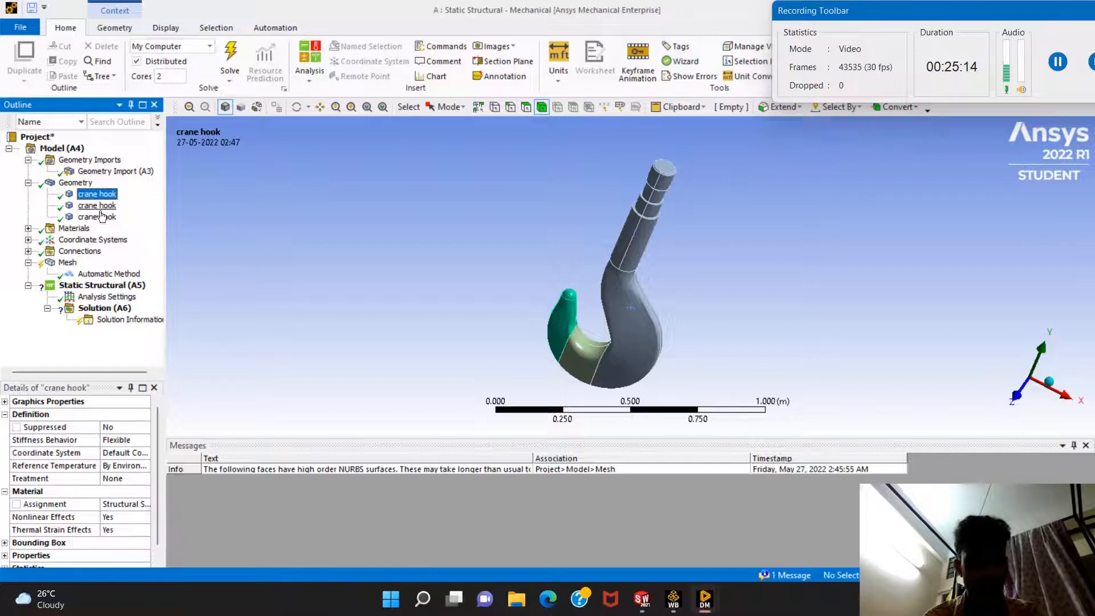
pyautogui.click(100, 210)
pyautogui.click(100, 217)
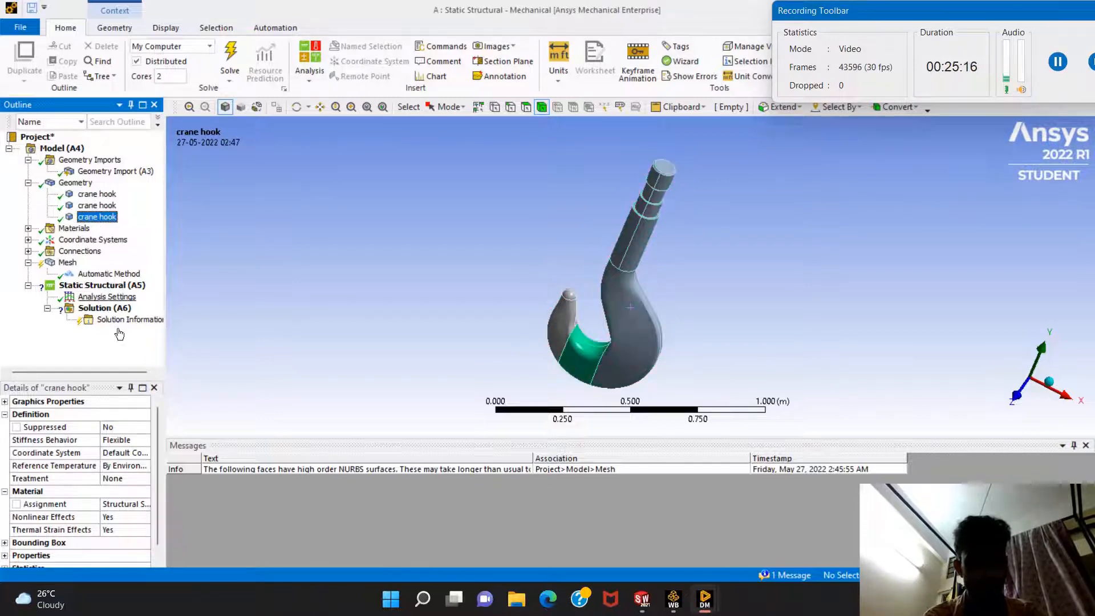
pyautogui.rightClick(47, 265)
pyautogui.moveTo(142, 270)
pyautogui.click(215, 270)
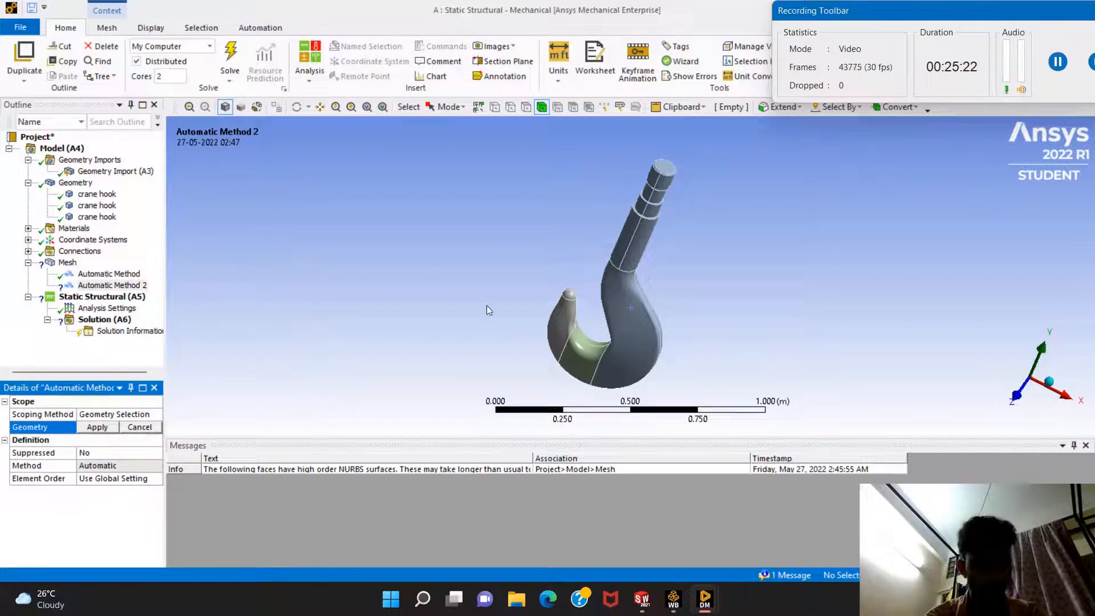
pyautogui.click(567, 317)
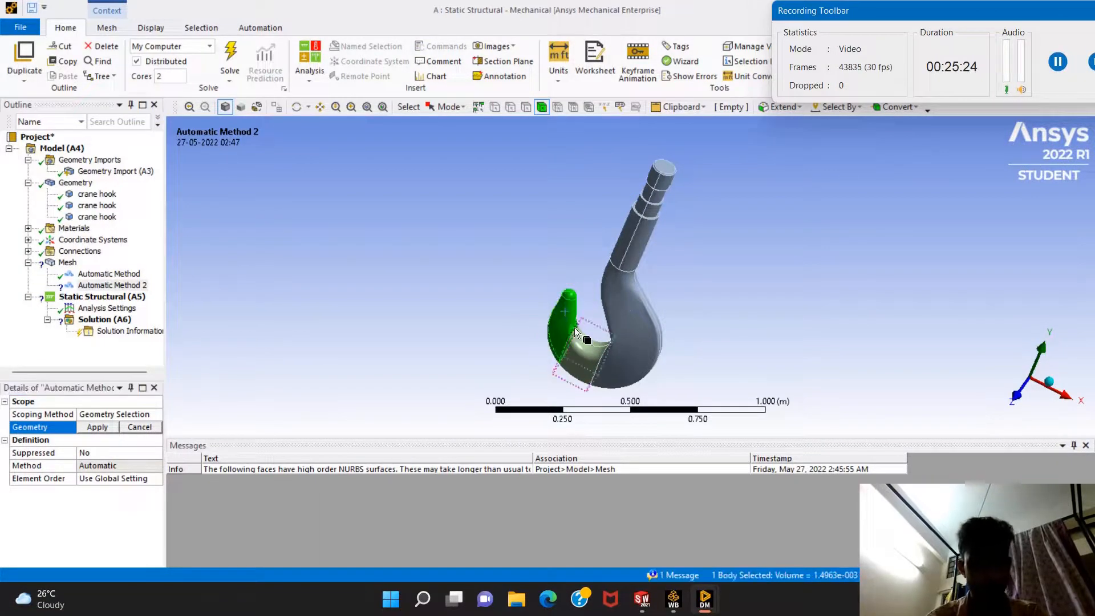
pyautogui.keyDown('ctrl'); pyautogui.click(586, 341); pyautogui.keyUp('ctrl')
pyautogui.keyDown('ctrl'); pyautogui.click(617, 321); pyautogui.keyUp('ctrl')
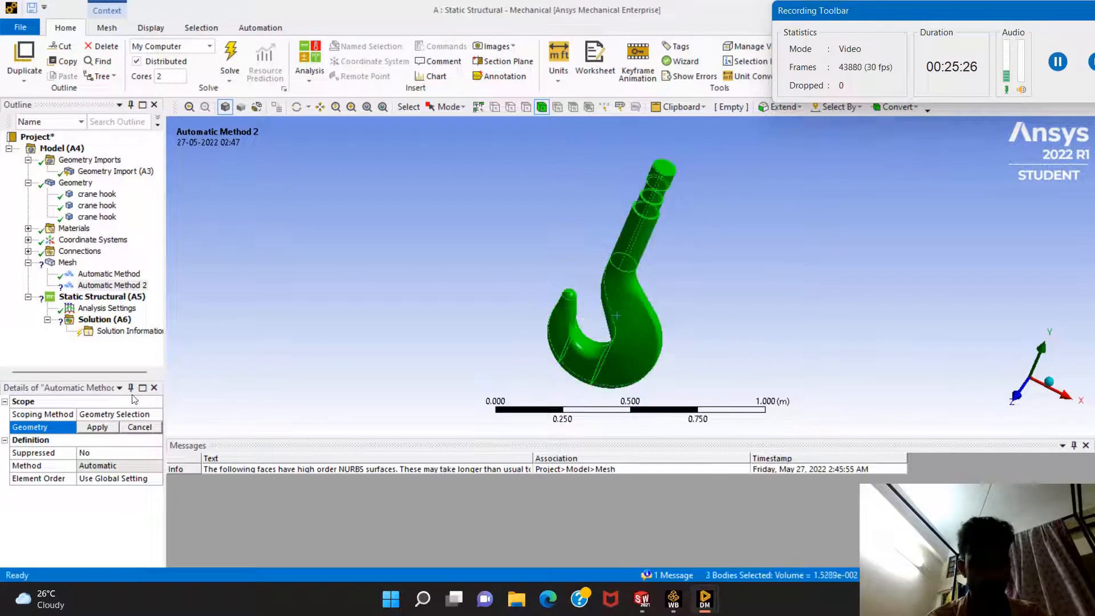
pyautogui.click(104, 427)
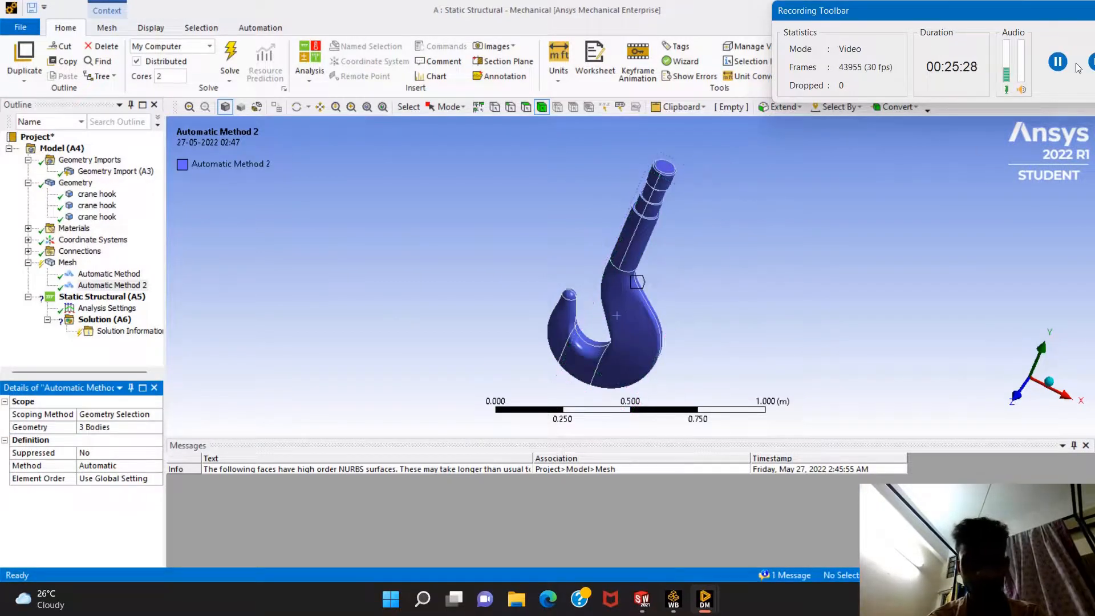
# Set the new mesh method to Tetrahedrons for the three bodies and update the mesh.
pyautogui.click(117, 466)
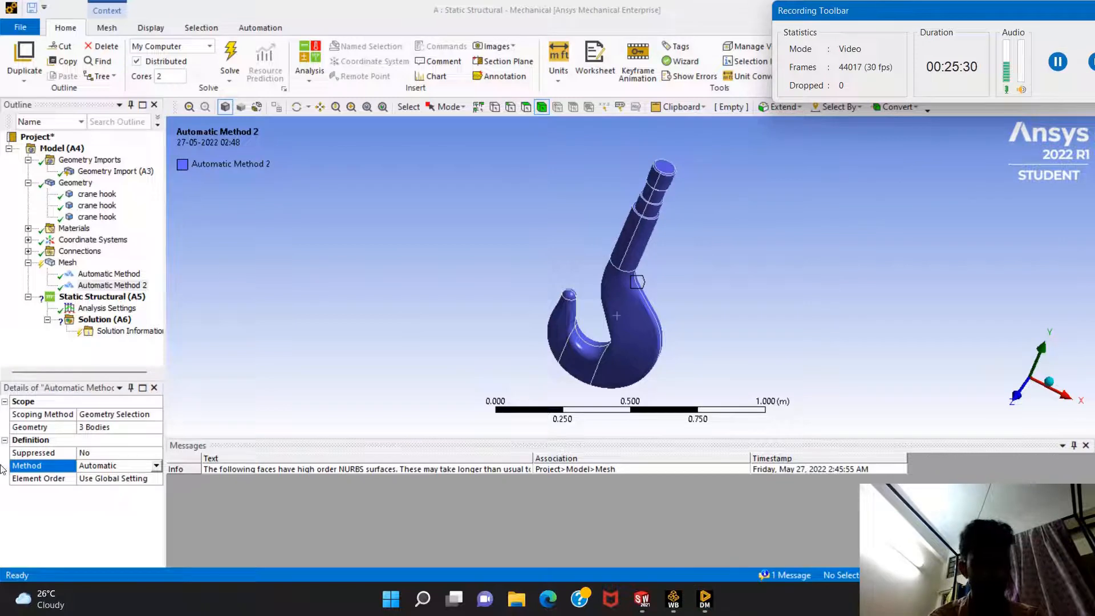
pyautogui.click(156, 466)
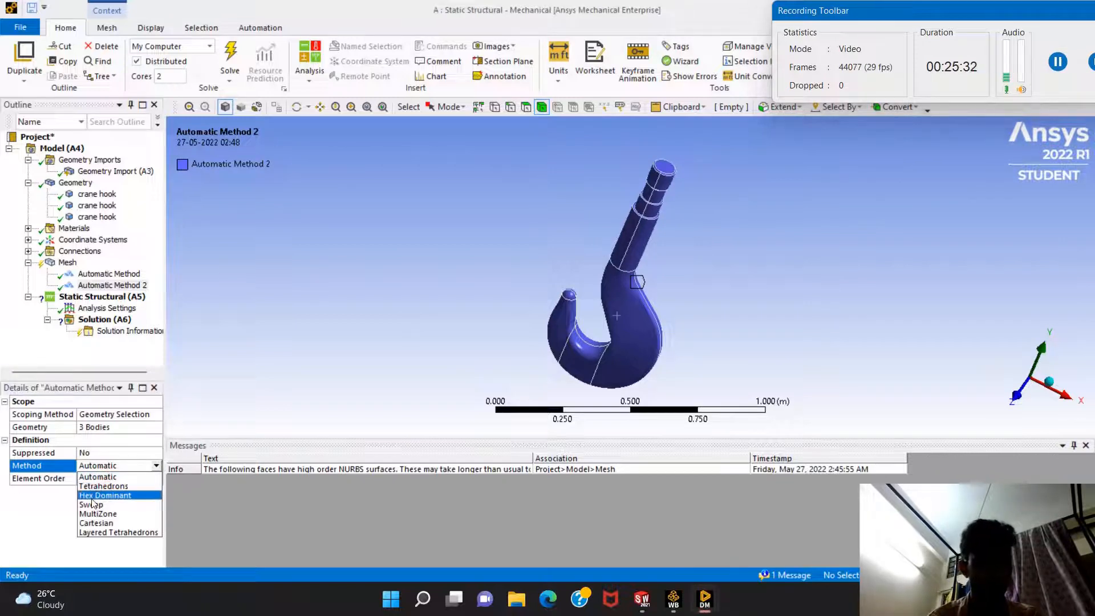
pyautogui.click(100, 486)
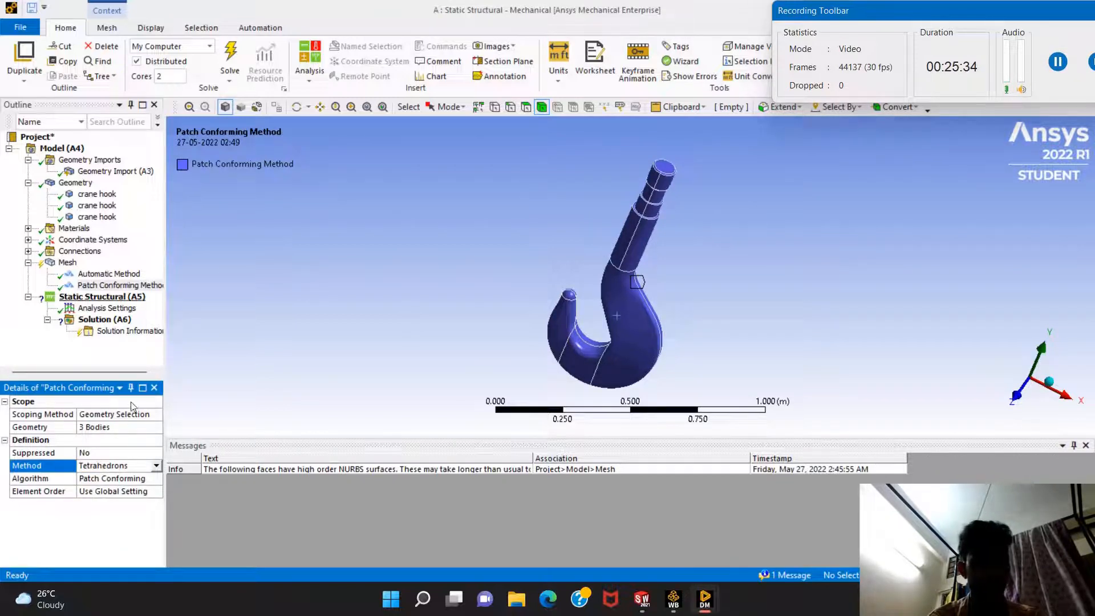
pyautogui.rightClick(81, 262)
pyautogui.click(116, 289)
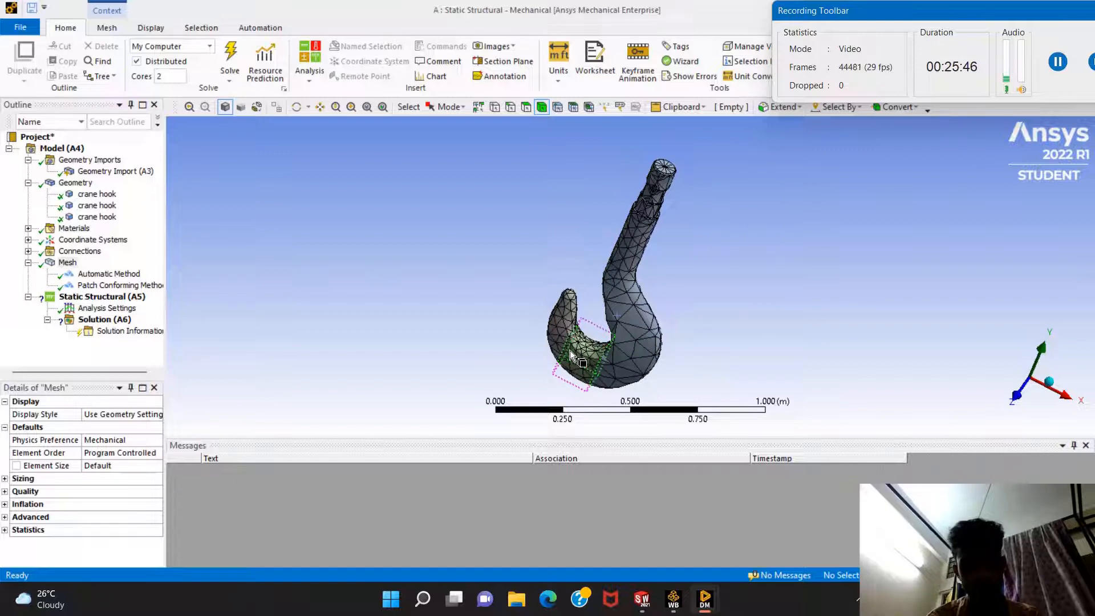
pyautogui.scroll(2, 569, 350)
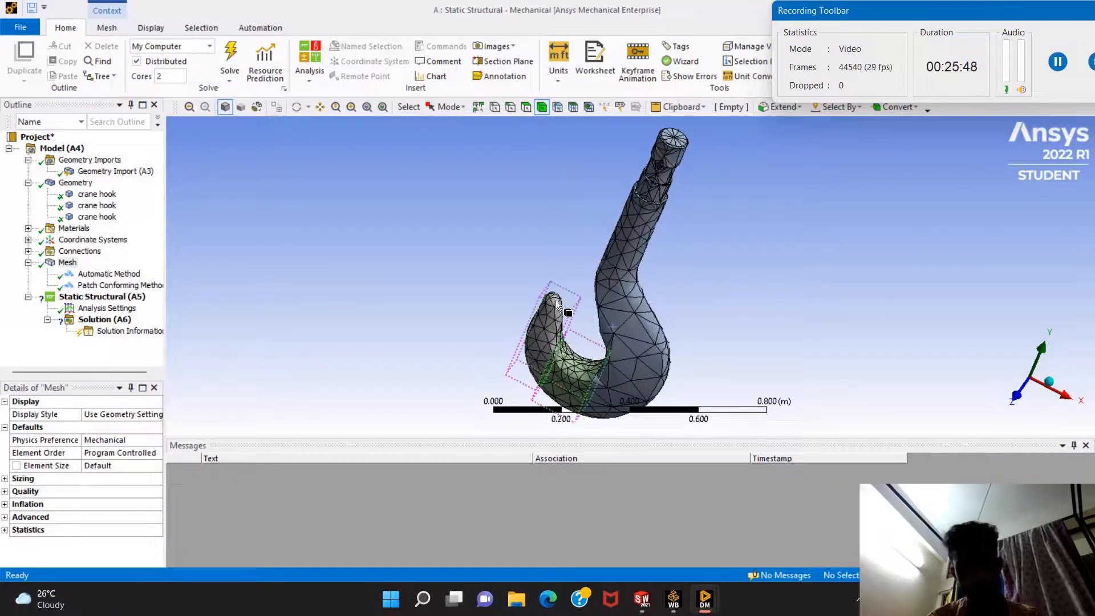
pyautogui.click(1054, 64)
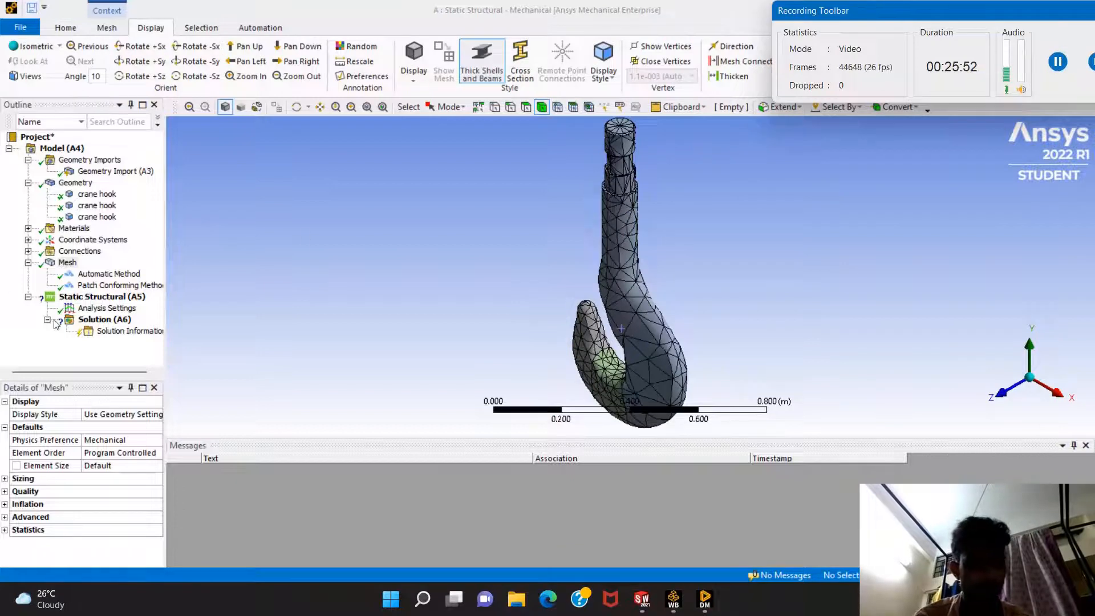
# Refine the hook mesh with a body sizing control scoped to all three bodies.
pyautogui.rightClick(74, 265)
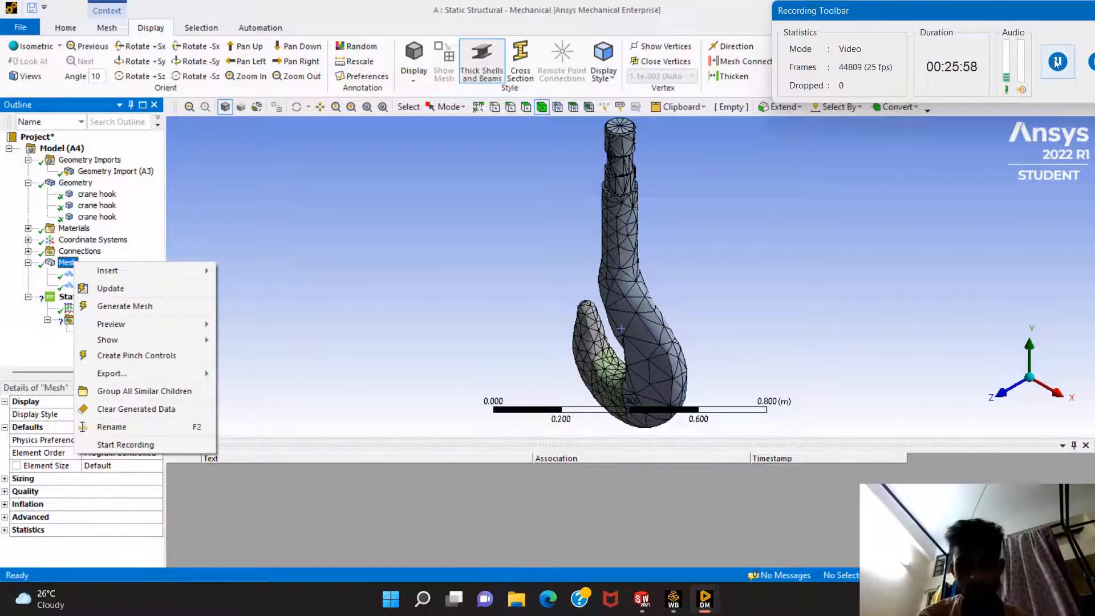
pyautogui.click(1056, 62)
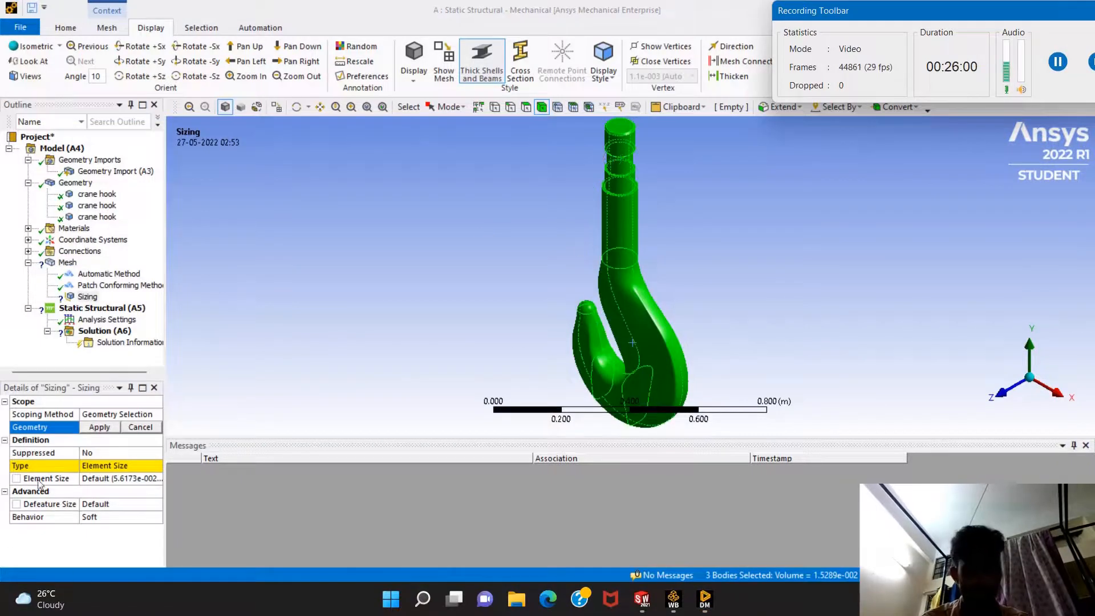
pyautogui.click(98, 428)
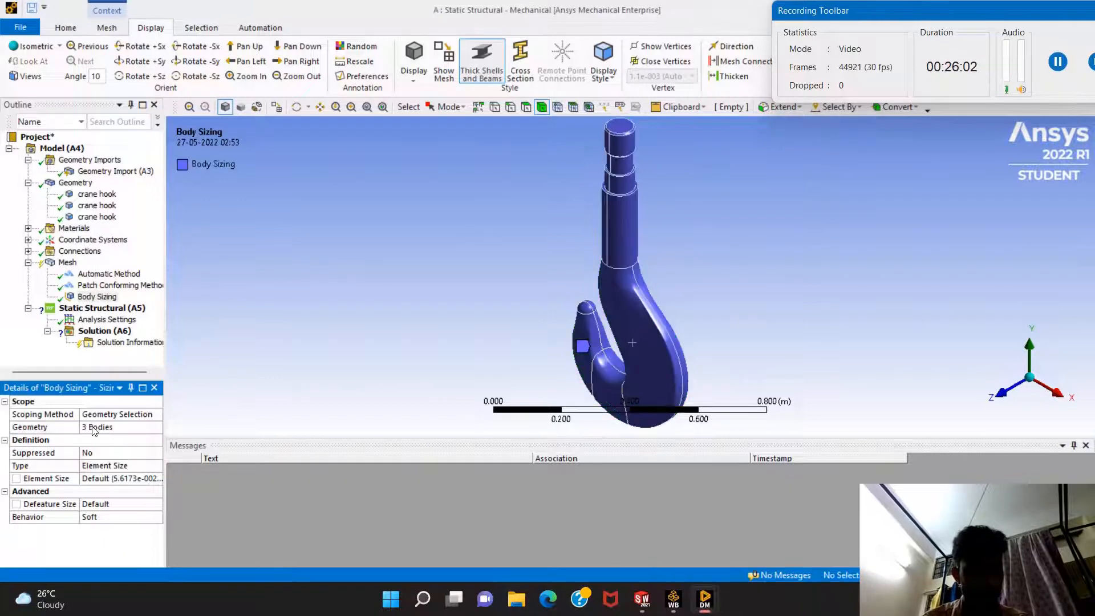
pyautogui.click(100, 484)
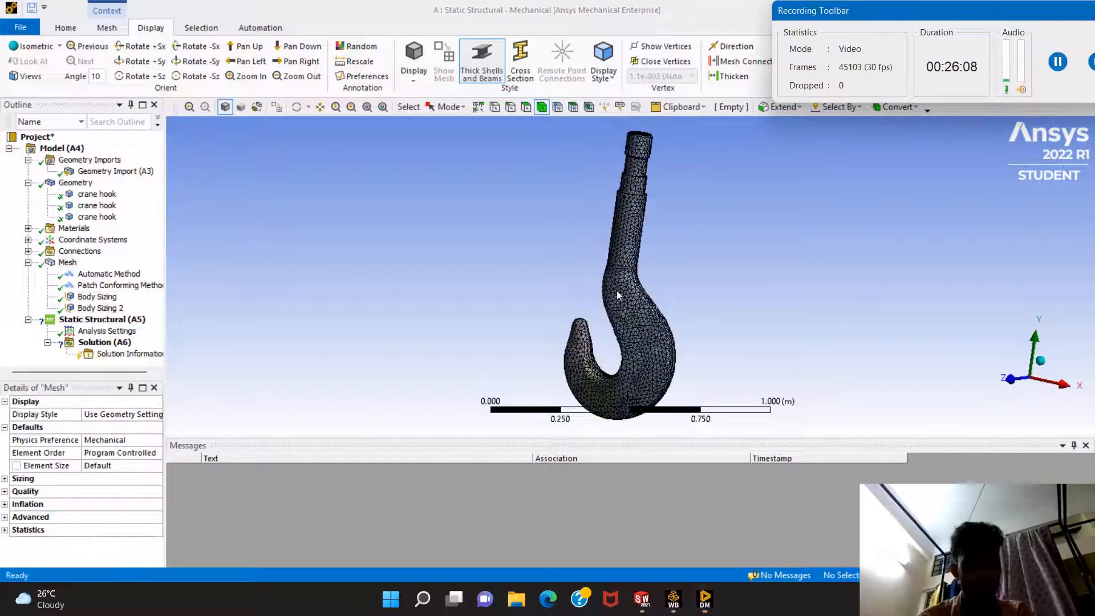
pyautogui.moveTo(633, 276); pyautogui.dragTo(583, 353, button='middle')
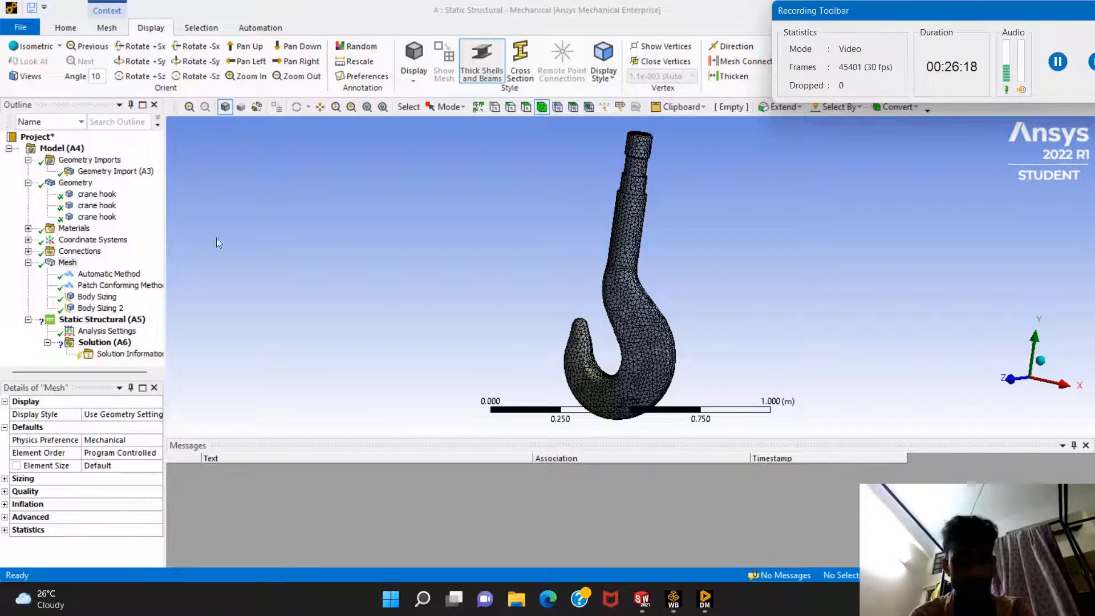
pyautogui.click(71, 321)
pyautogui.rightClick(71, 321)
pyautogui.moveTo(169, 323)
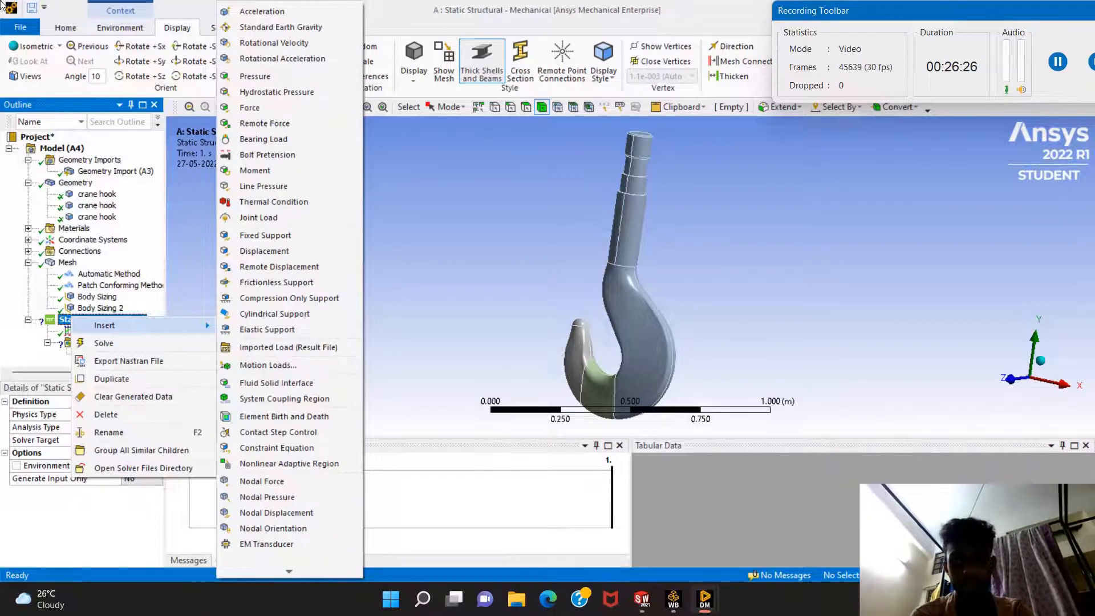
pyautogui.click(1057, 62)
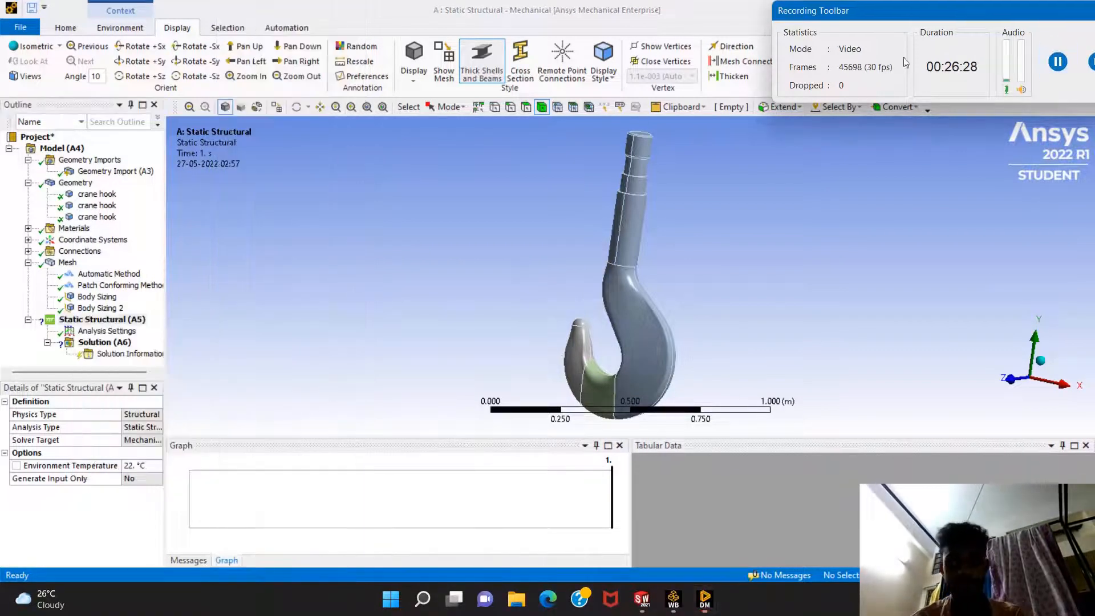
# Add a Fixed Support to the circular end face at the top of the hook's shank.
pyautogui.rightClick(72, 320)
pyautogui.moveTo(137, 329)
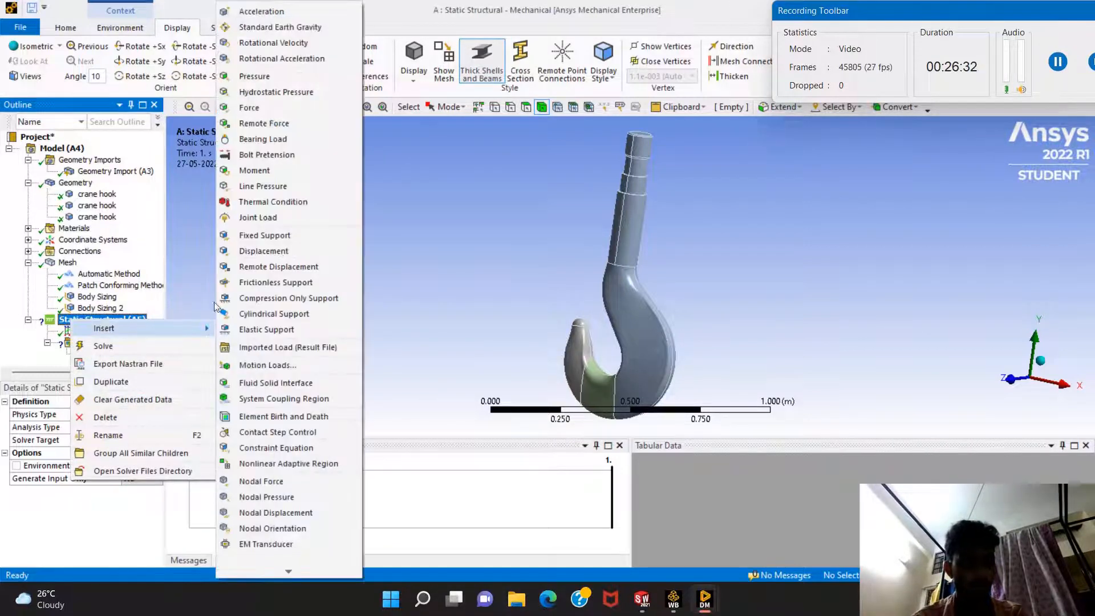
pyautogui.click(254, 235)
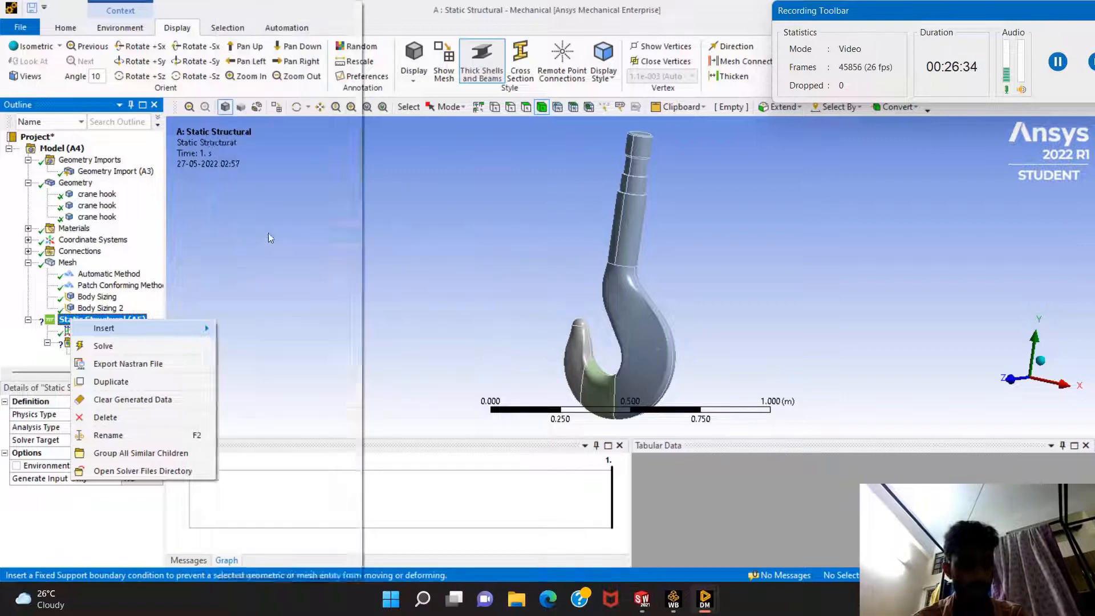
pyautogui.moveTo(628, 171); pyautogui.dragTo(634, 153, button='middle')
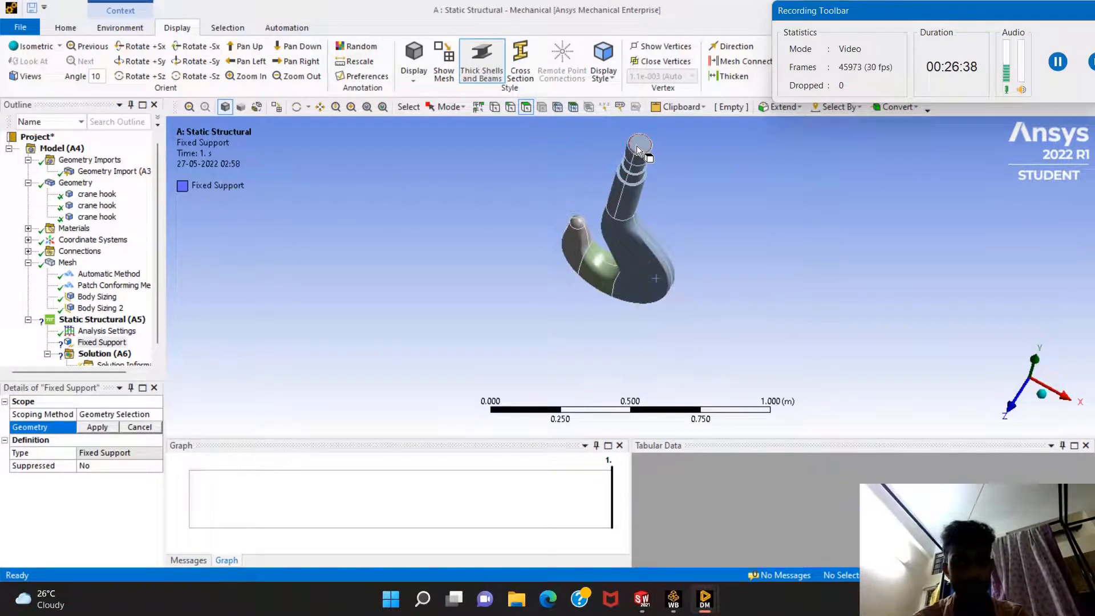
pyautogui.click(636, 145)
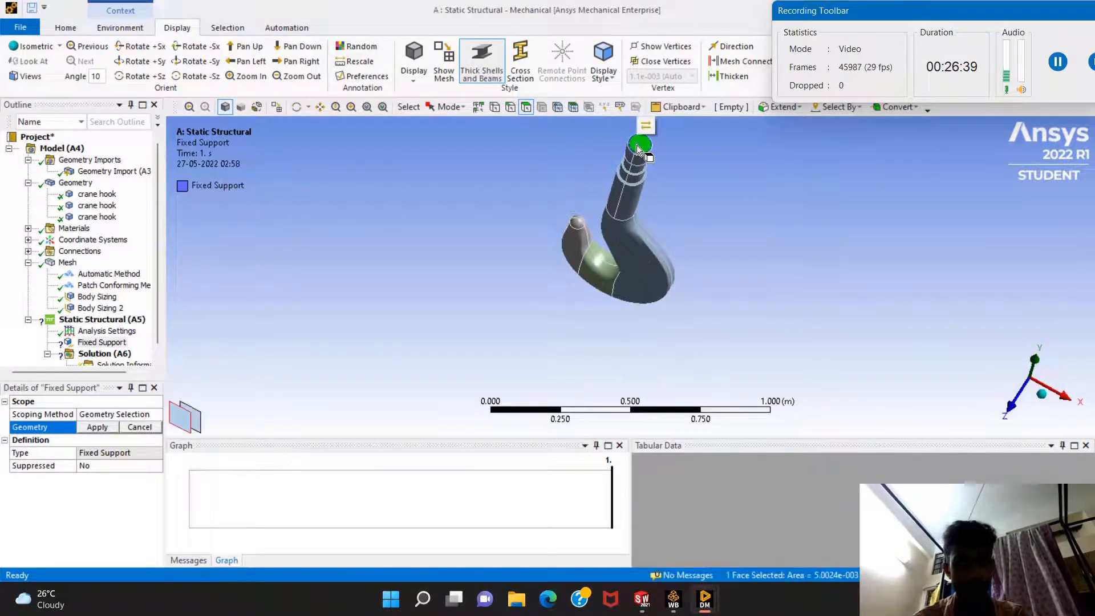
pyautogui.click(91, 428)
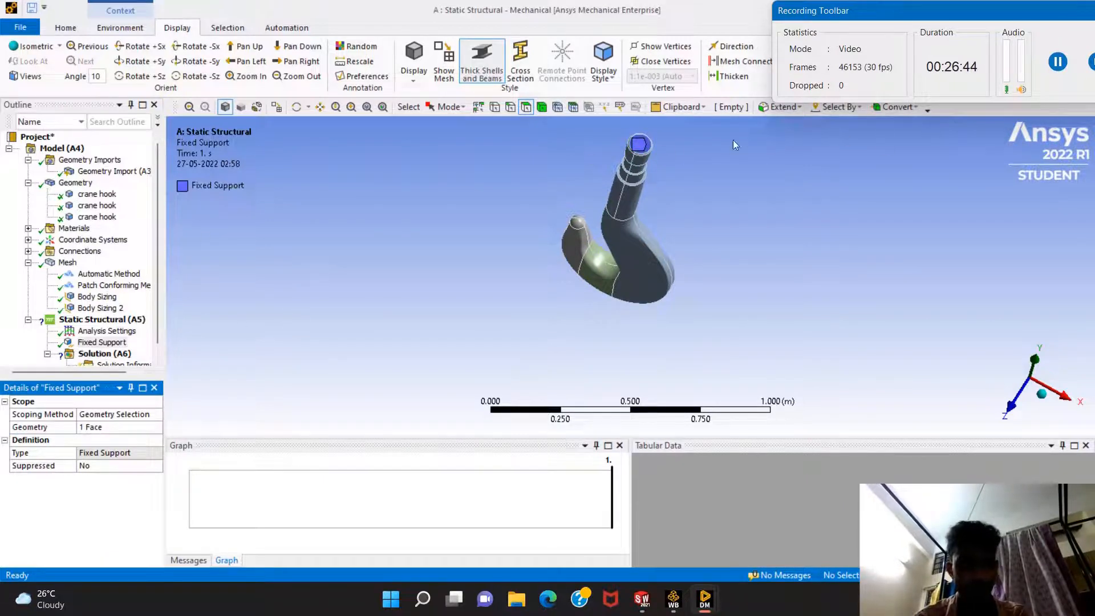
pyautogui.click(648, 147)
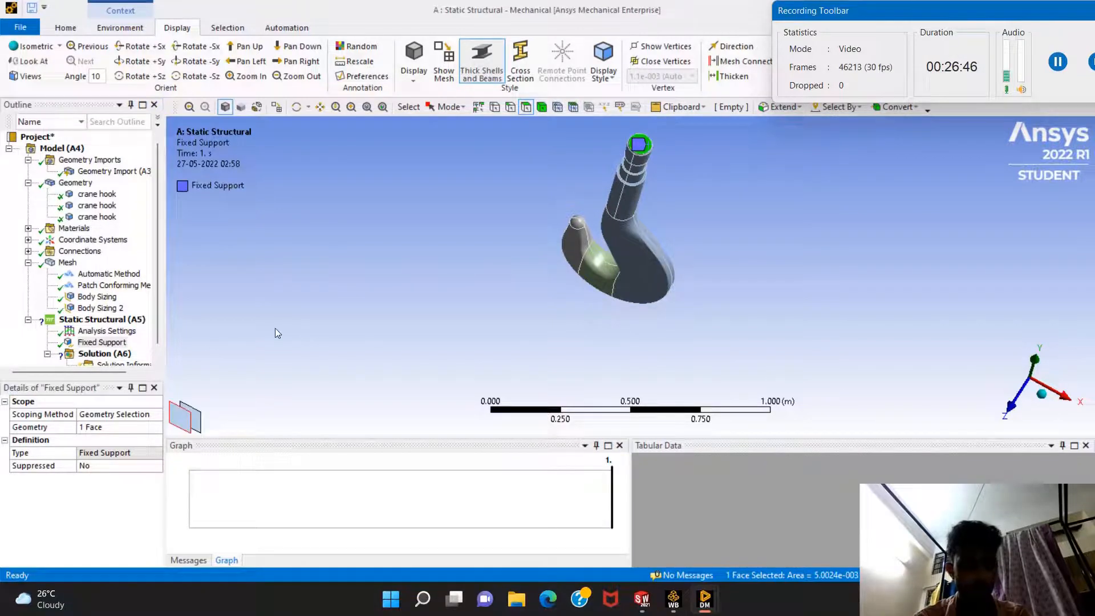
# Add a Force on the two faces of the middle segment in the hook's bend, defined by Components.
pyautogui.click(90, 322)
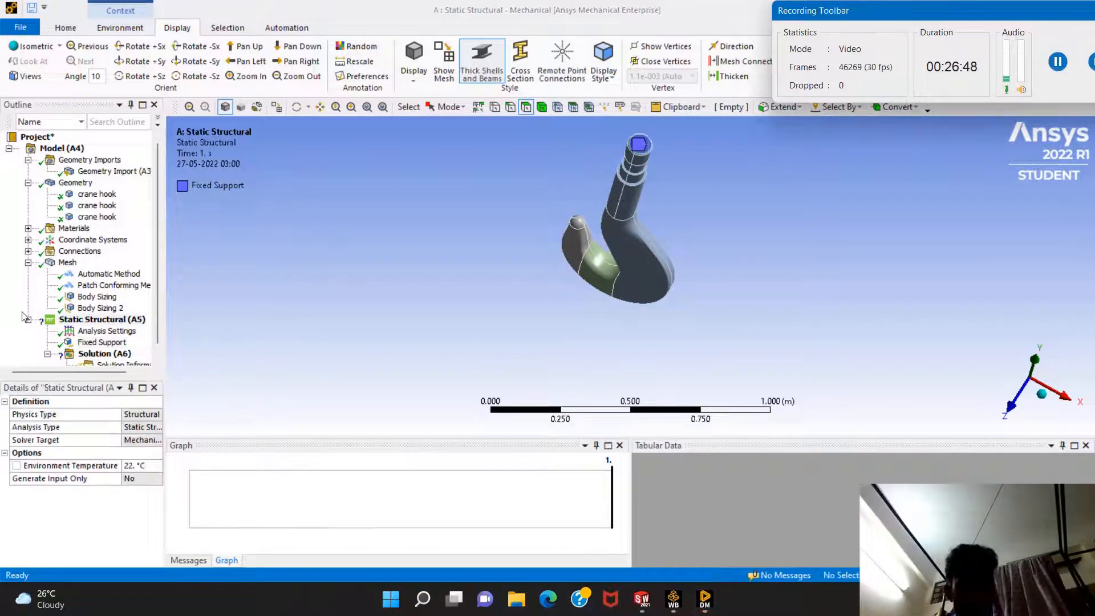
pyautogui.rightClick(90, 323)
pyautogui.moveTo(145, 325)
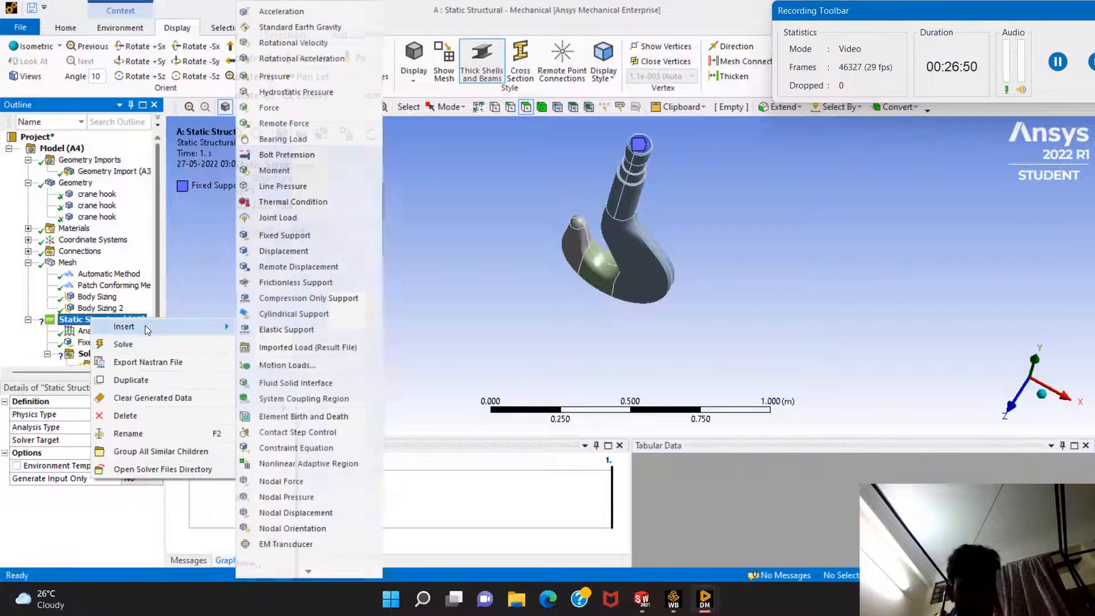
pyautogui.click(288, 108)
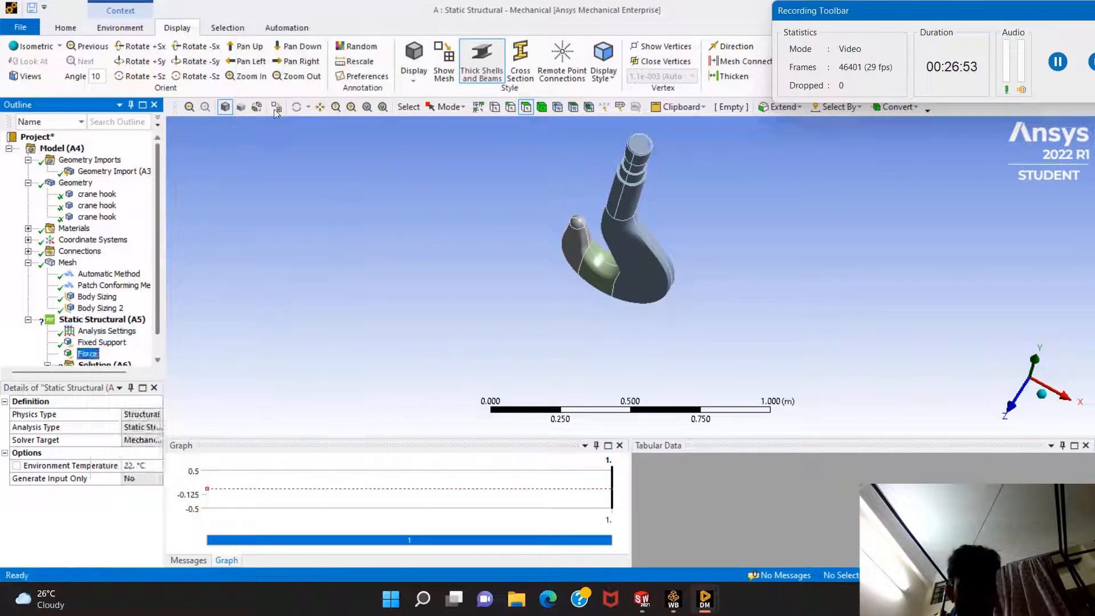
pyautogui.click(600, 254)
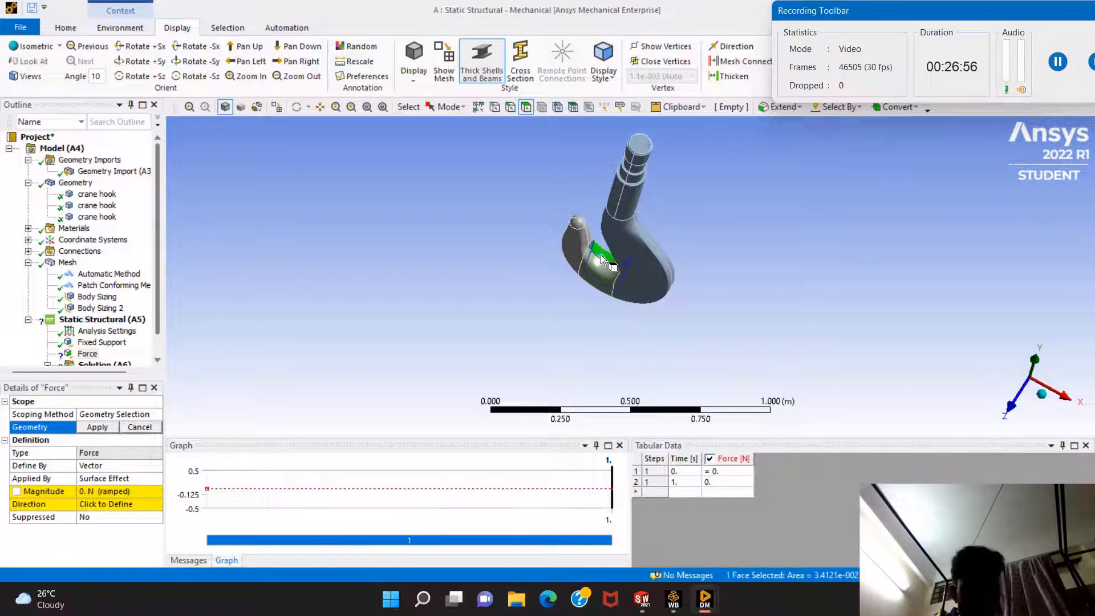
pyautogui.keyDown('ctrl'); pyautogui.moveTo(599, 268); pyautogui.dragTo(643, 218, button='middle'); pyautogui.keyUp('ctrl')
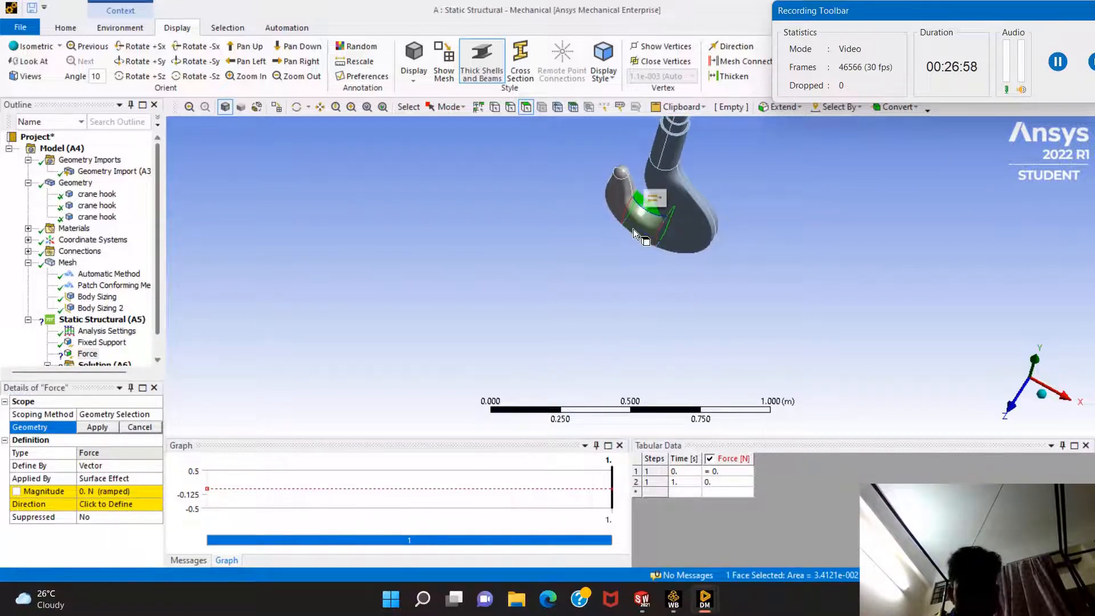
pyautogui.keyDown('ctrl'); pyautogui.click(632, 224); pyautogui.keyUp('ctrl')
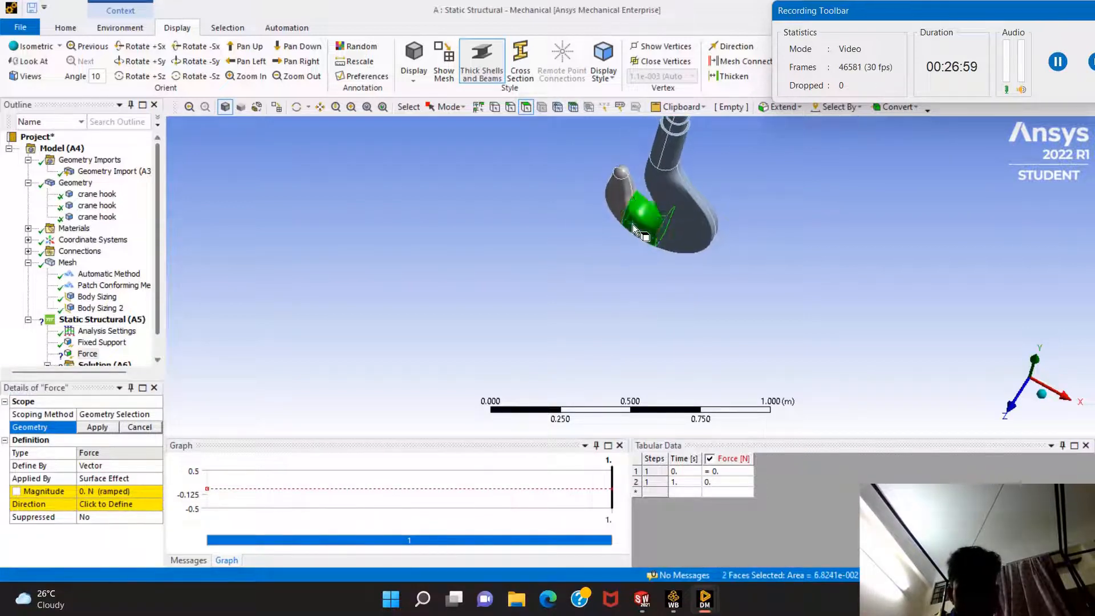
pyautogui.click(96, 427)
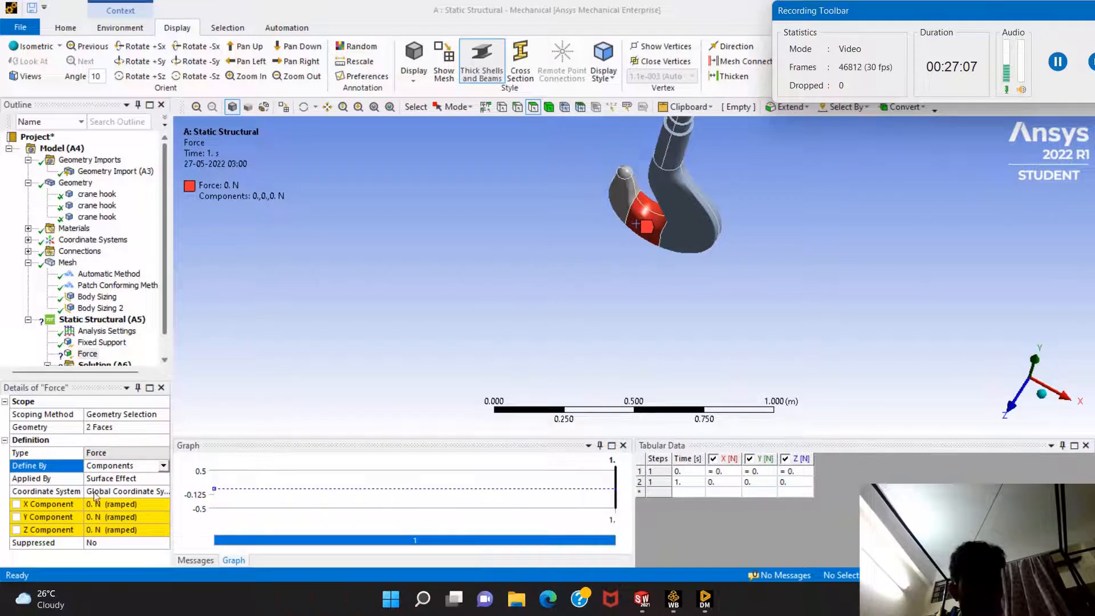
# Set the Y component of the force on the hook's bend to -1000 N and solve the static structural analysis.
pyautogui.click(17, 516)
pyautogui.click(90, 517)
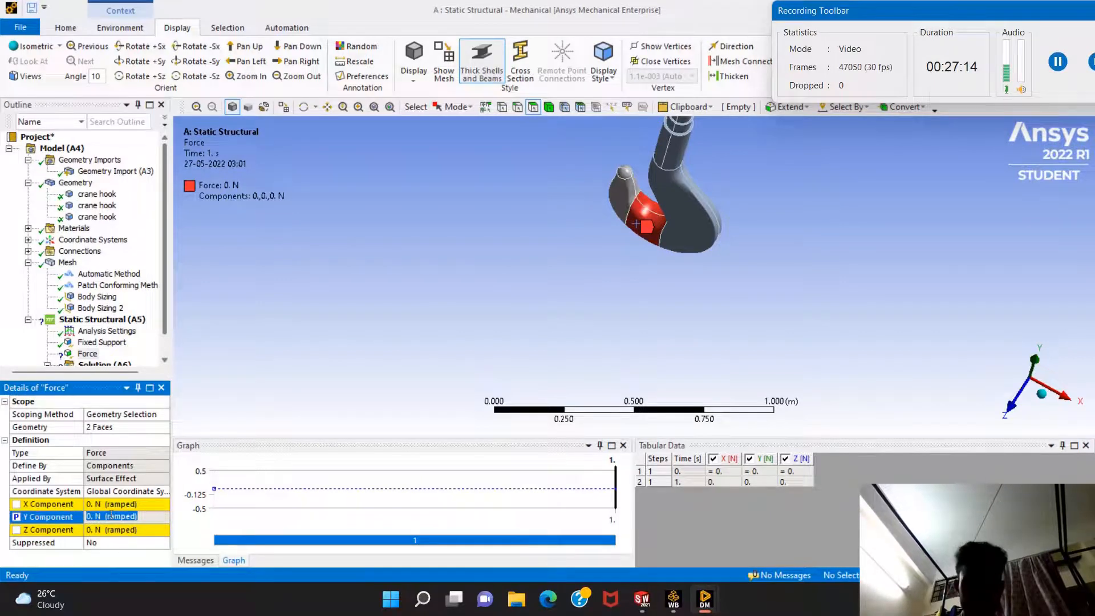
pyautogui.click(19, 519)
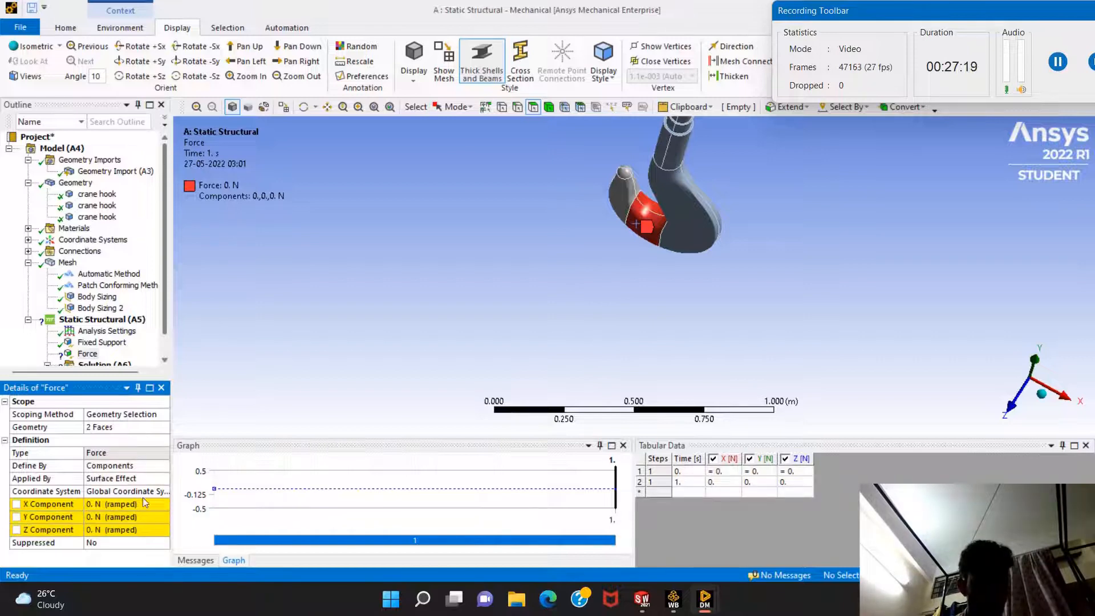
pyautogui.click(135, 515)
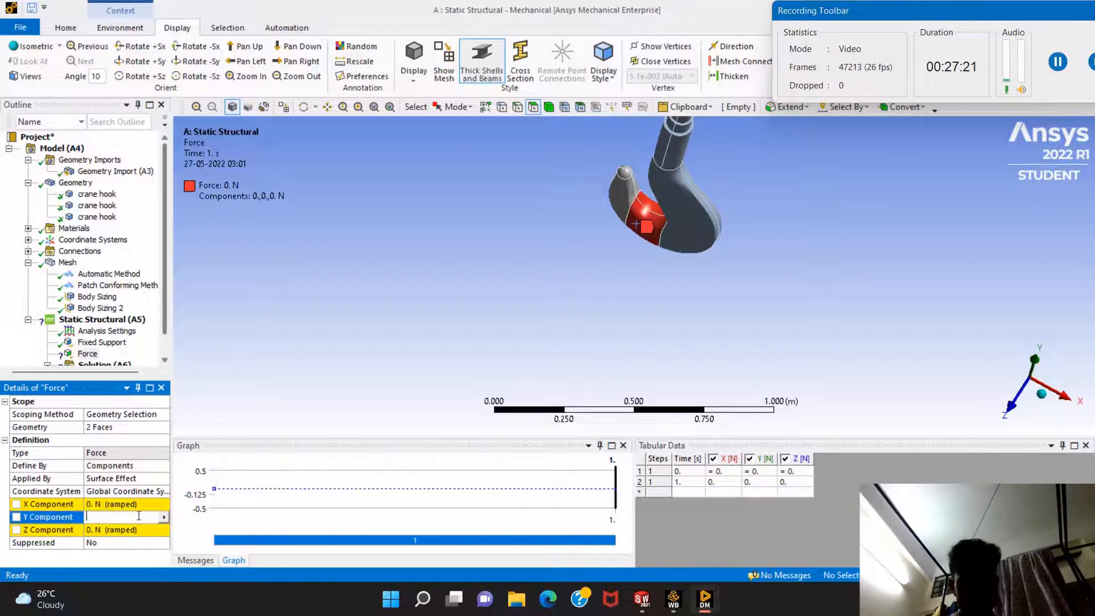
pyautogui.write('-')
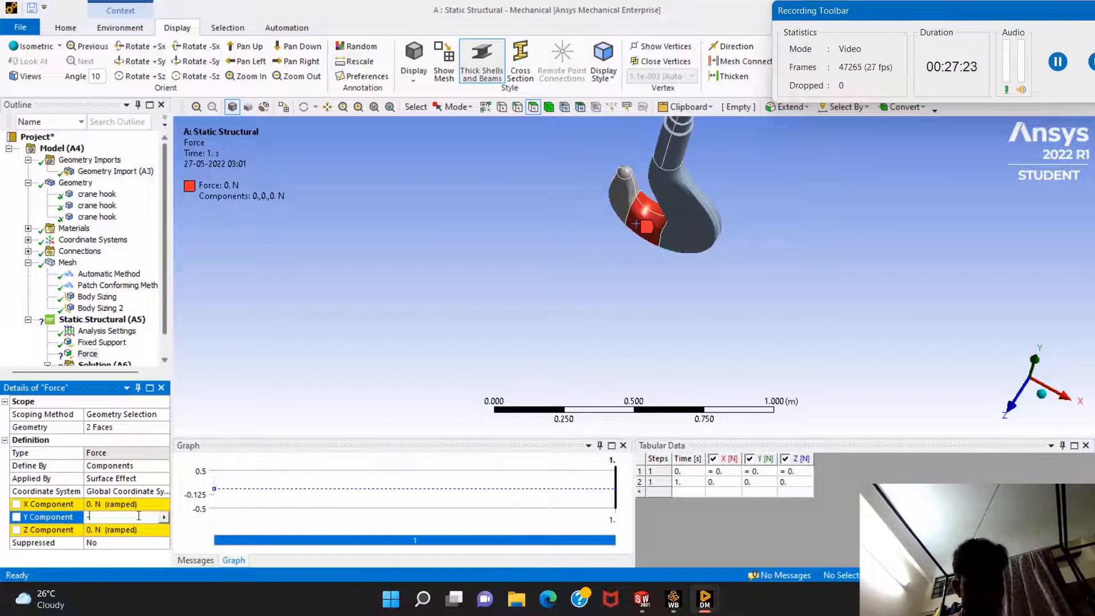
pyautogui.write('1000')
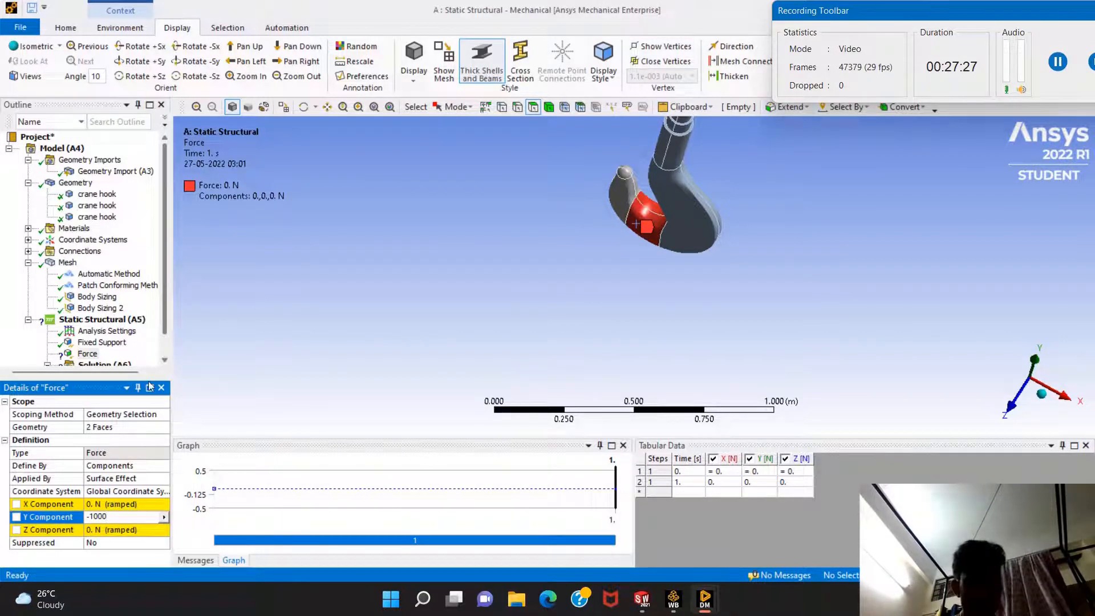
pyautogui.rightClick(98, 320)
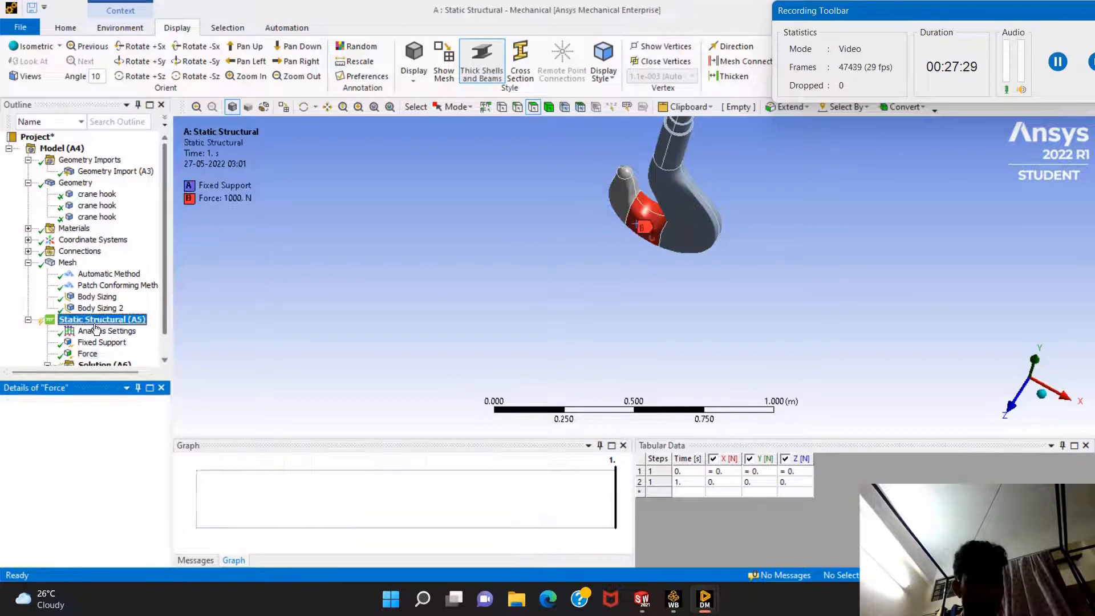
pyautogui.click(126, 351)
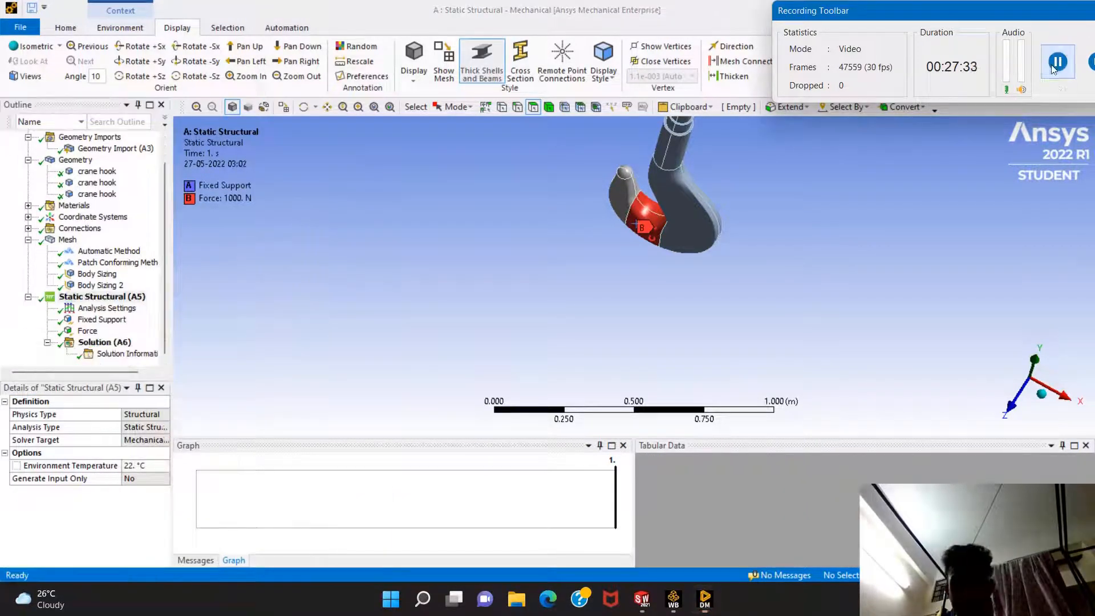
# Add a Directional Deformation result for all bodies to the solution with its orientation set to the Y Axis.
pyautogui.click(102, 342)
pyautogui.rightClick(100, 344)
pyautogui.moveTo(149, 351)
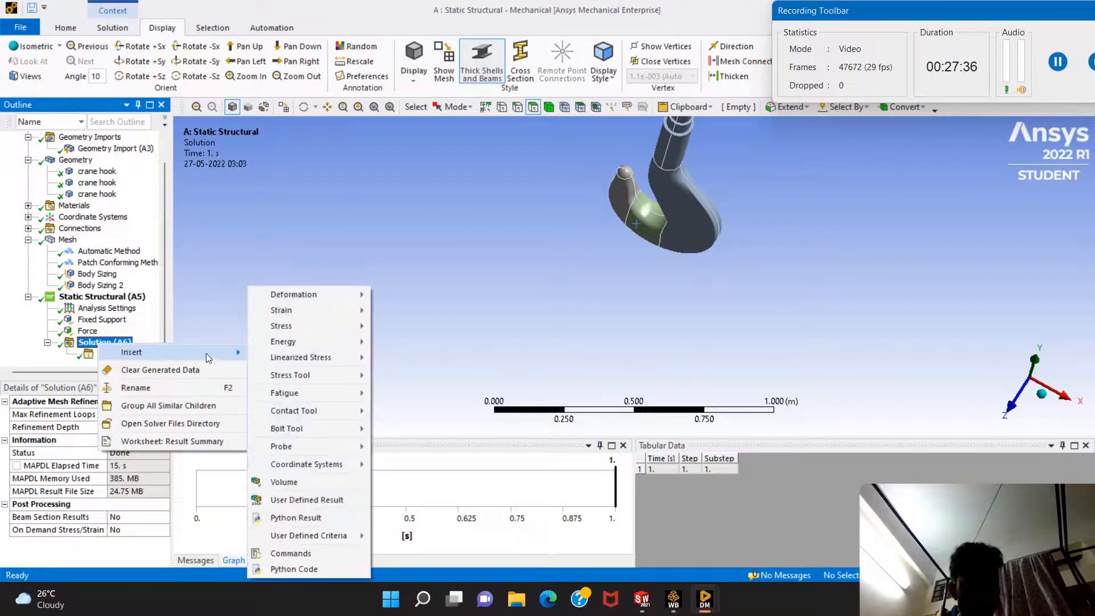
pyautogui.moveTo(295, 295)
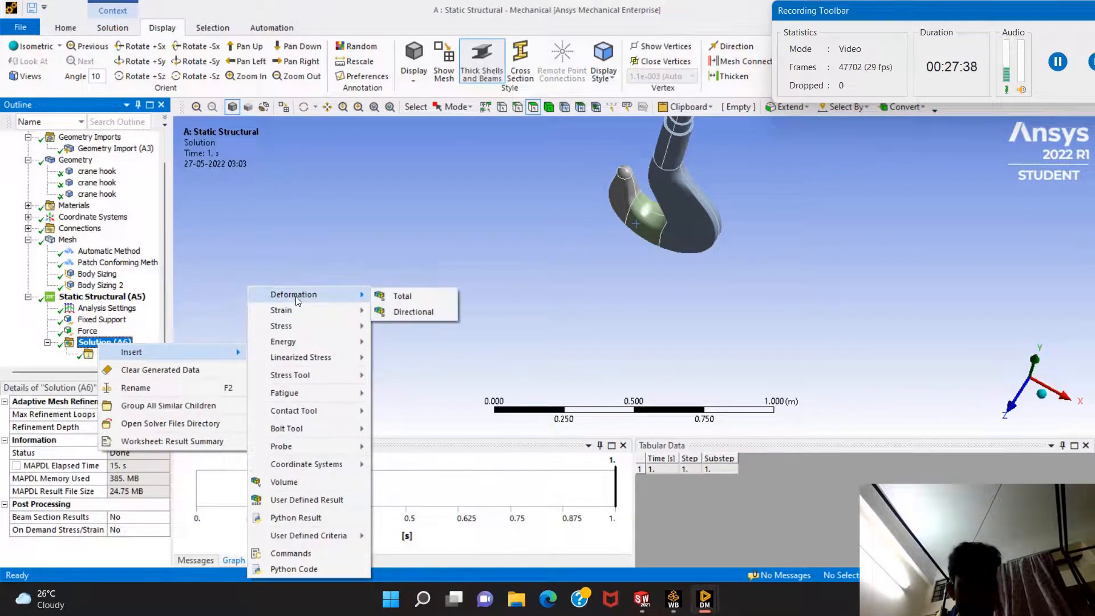
pyautogui.click(406, 312)
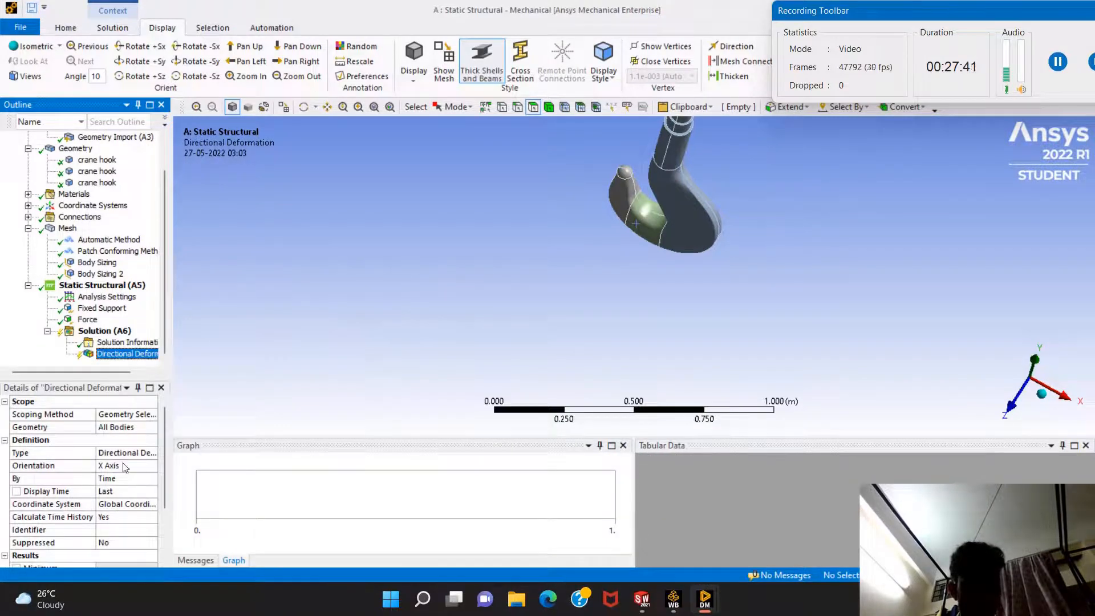
pyautogui.click(152, 466)
pyautogui.click(152, 466)
pyautogui.click(135, 486)
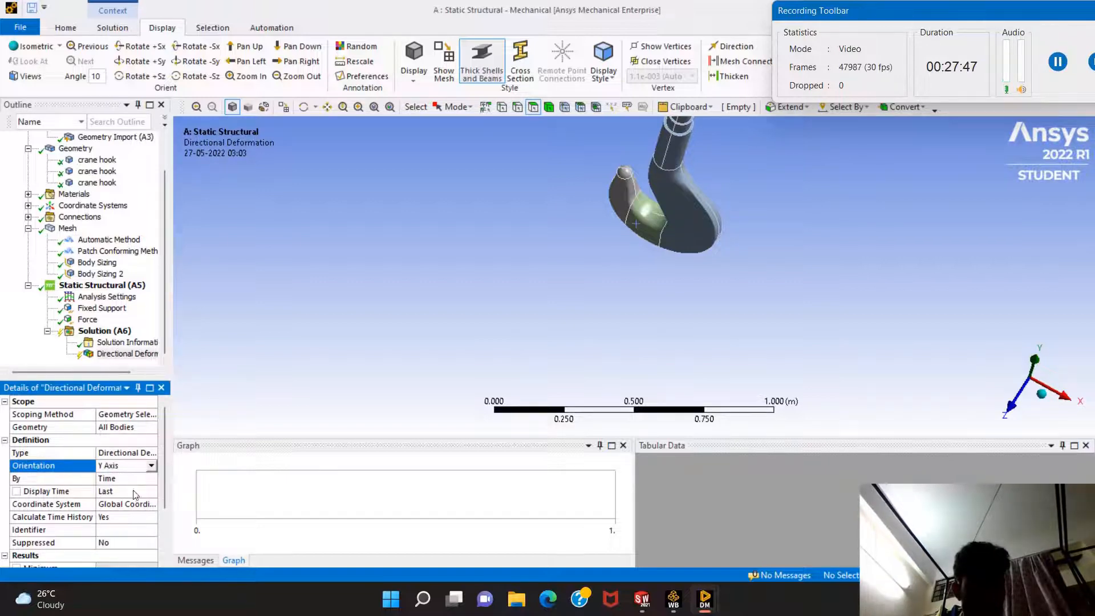
pyautogui.click(1057, 62)
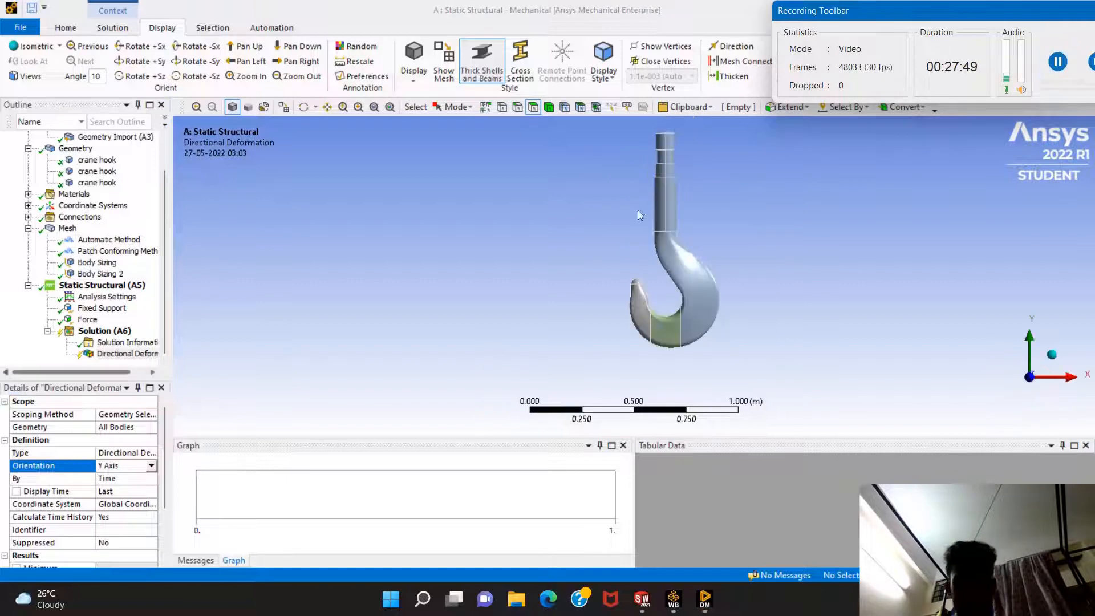
# Evaluate all results and play the animation of the hook's directional deformation.
pyautogui.rightClick(105, 329)
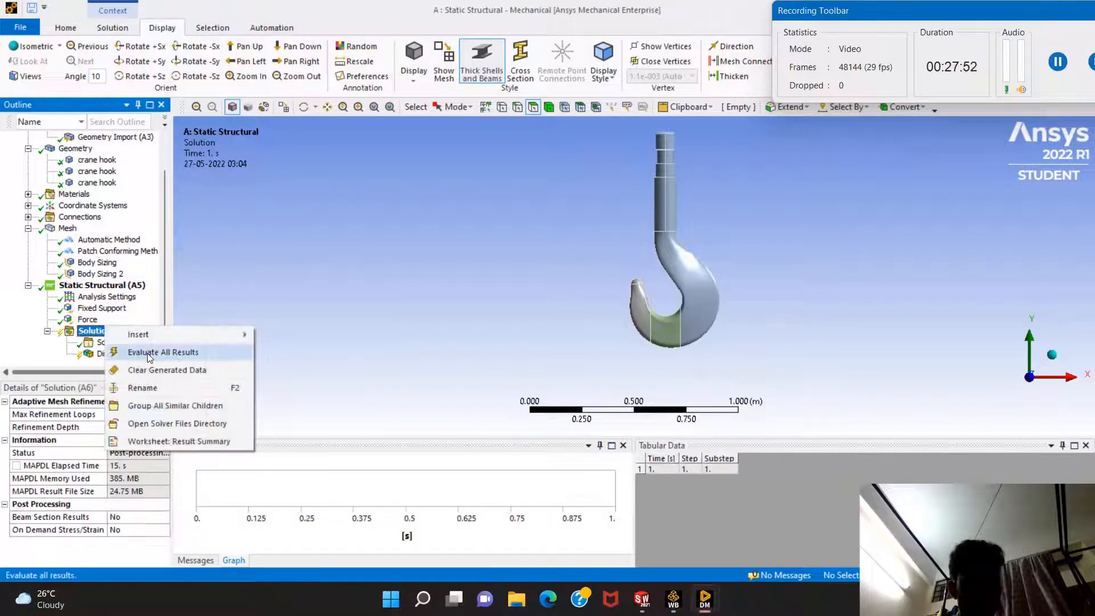
pyautogui.click(150, 354)
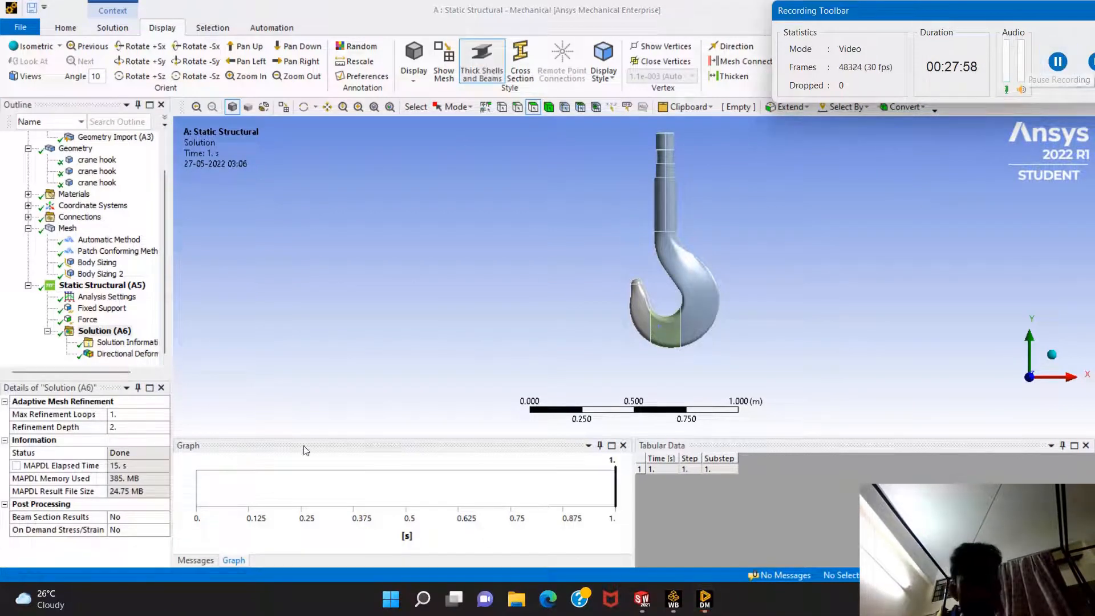
pyautogui.click(117, 354)
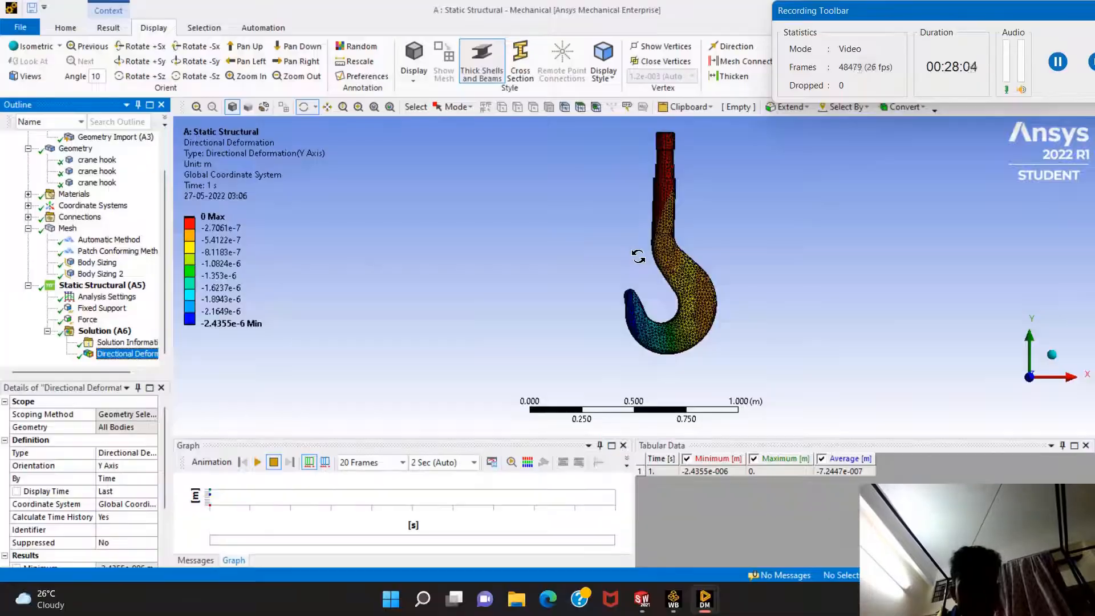
pyautogui.scroll(1, 638, 254)
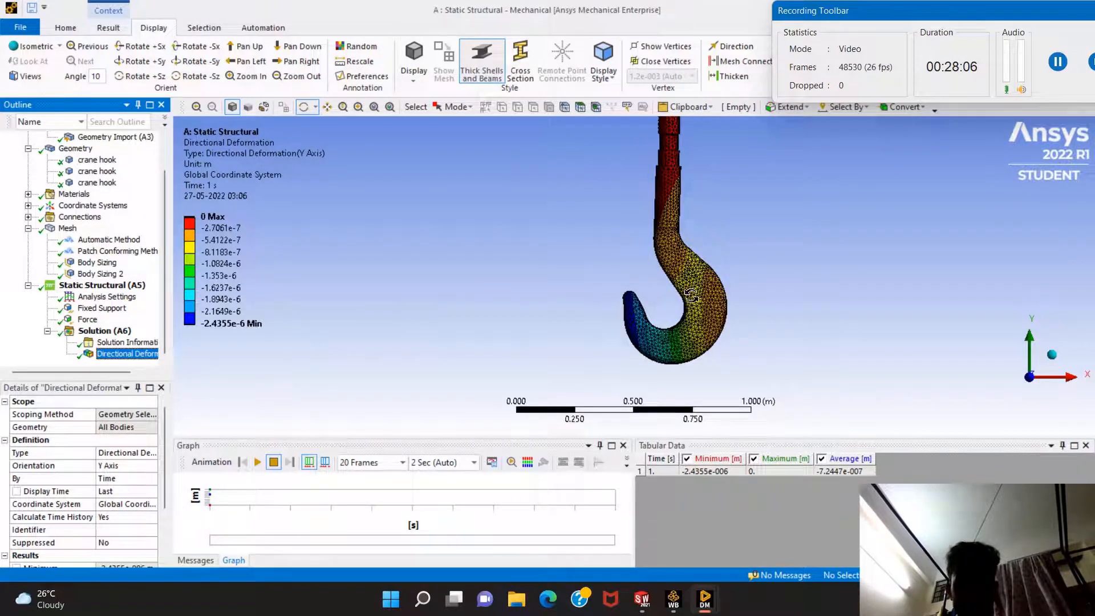
pyautogui.click(258, 462)
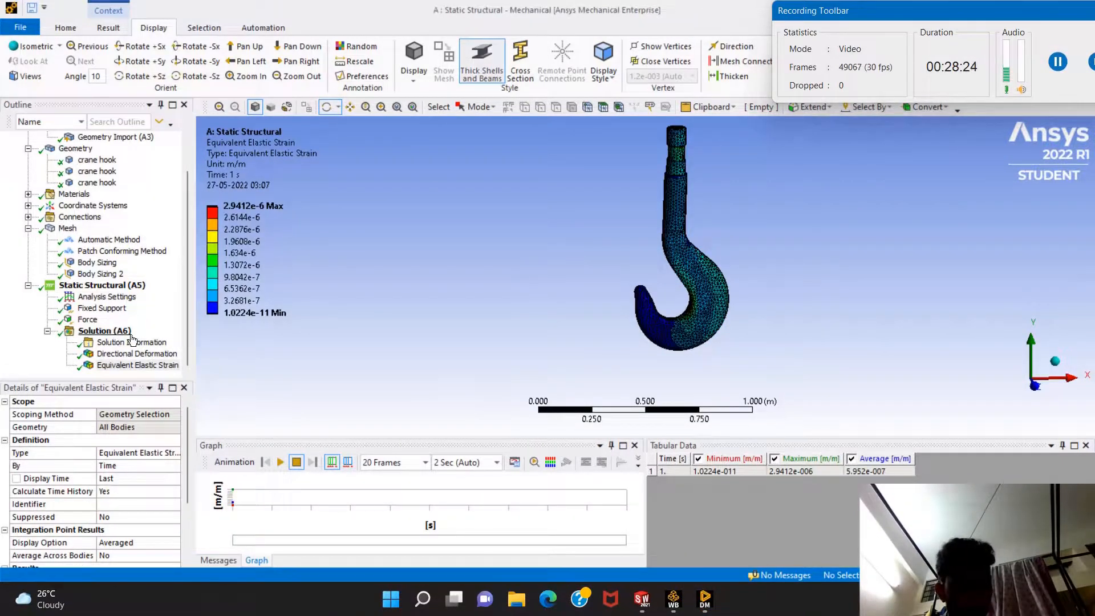
pyautogui.rightClick(119, 330)
pyautogui.moveTo(186, 337)
pyautogui.moveTo(304, 310)
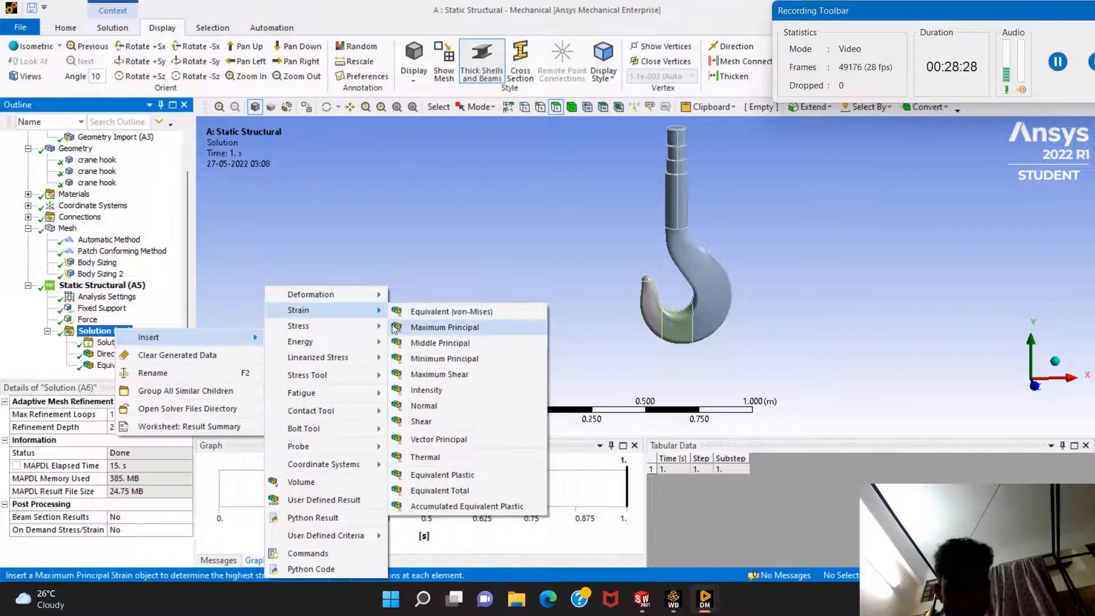
pyautogui.click(282, 264)
# Animate the Equivalent Elastic Strain result, stop the playback and check its minimum, maximum and average values in the details.
pyautogui.click(85, 366)
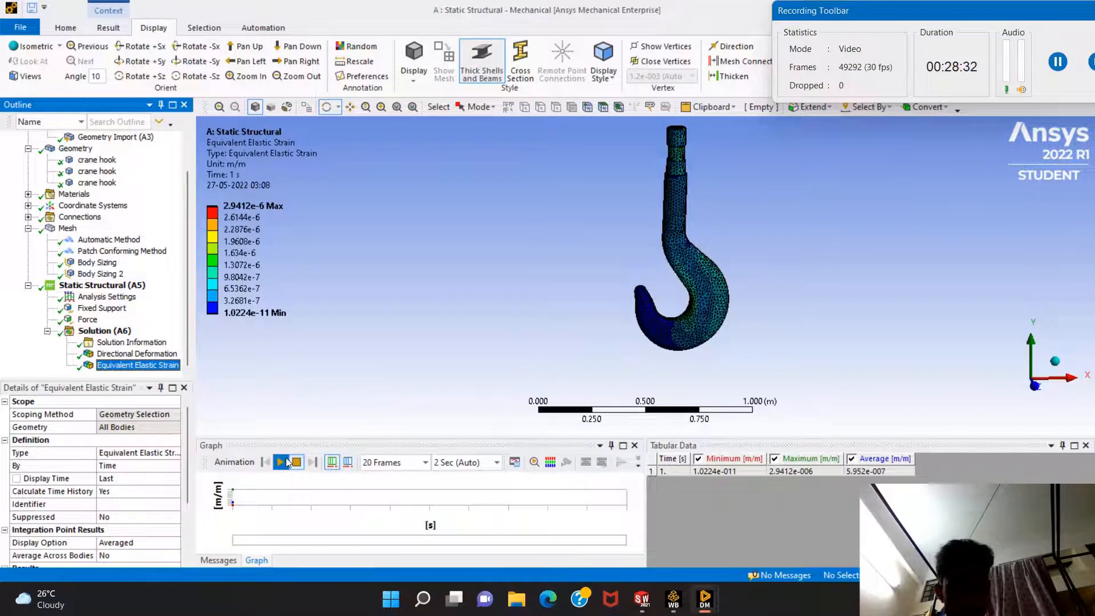
pyautogui.click(280, 462)
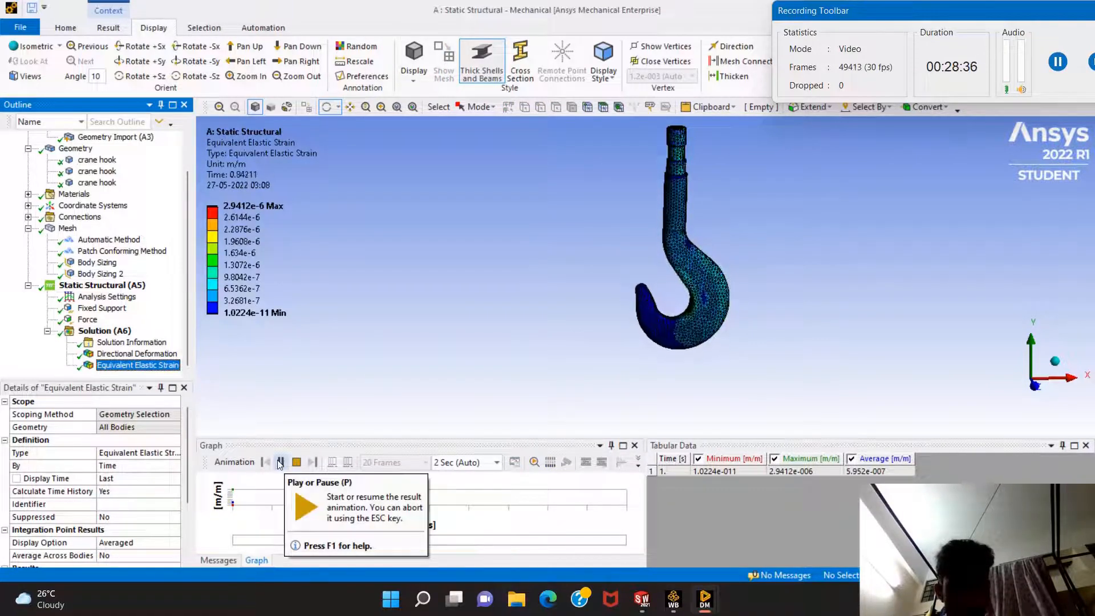
pyautogui.click(297, 465)
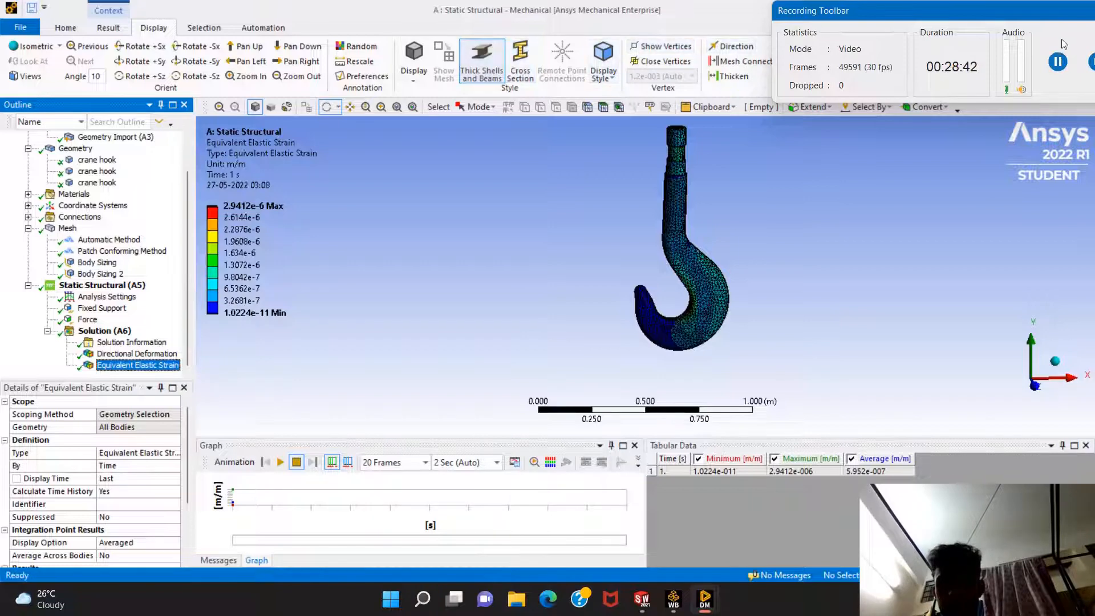
pyautogui.click(1059, 58)
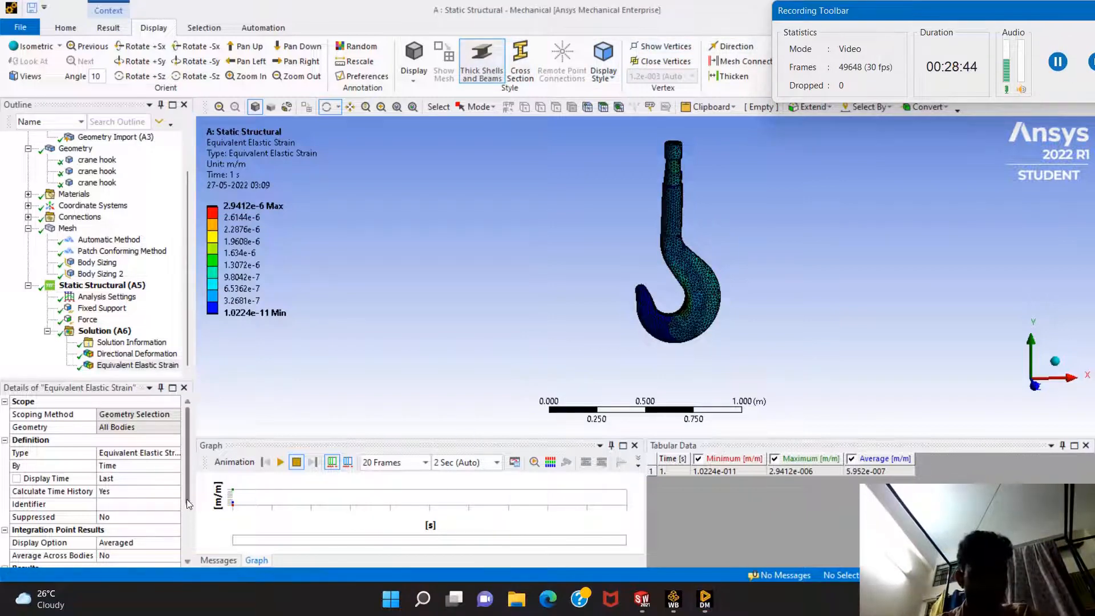
pyautogui.click(186, 498)
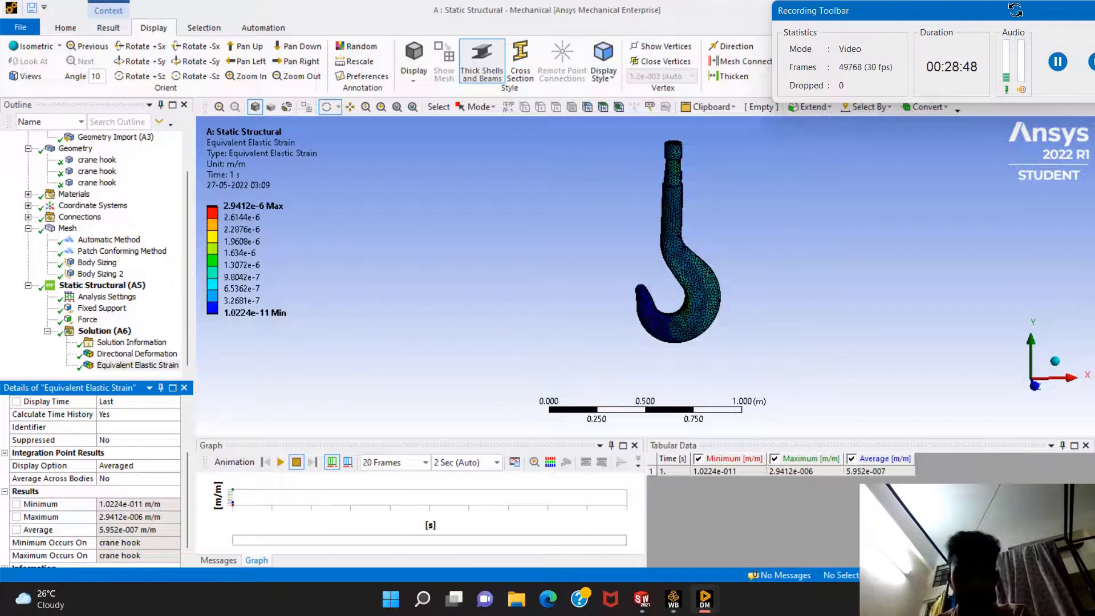
pyautogui.click(1058, 61)
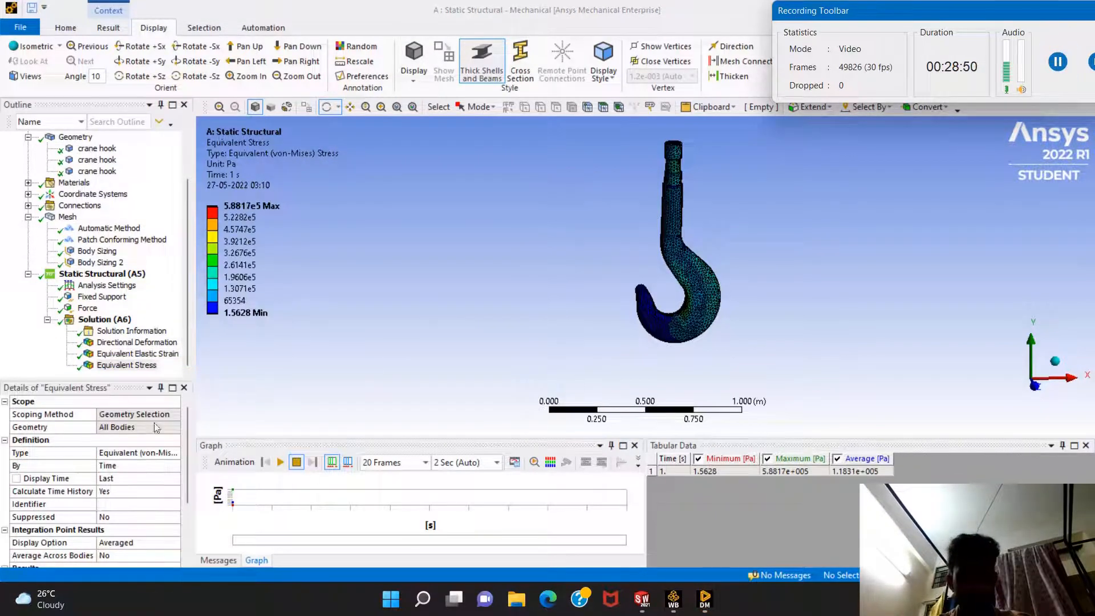
# Check the Equivalent Stress result's minimum, maximum and average values, and show the Result Summary in the solution worksheet.
pyautogui.click(188, 498)
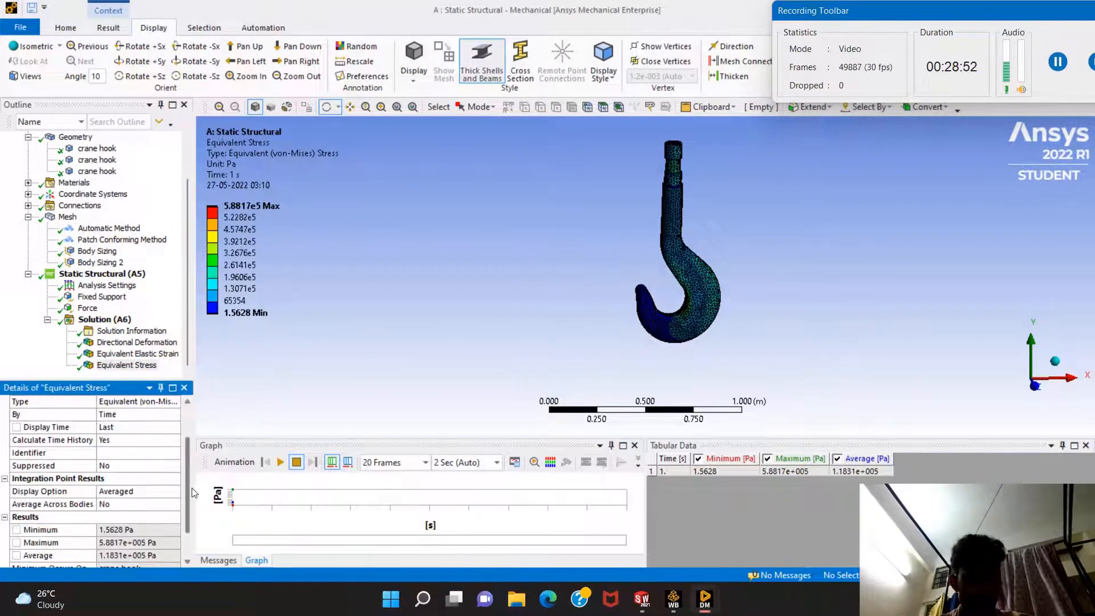
pyautogui.moveTo(193, 492); pyautogui.dragTo(191, 508)
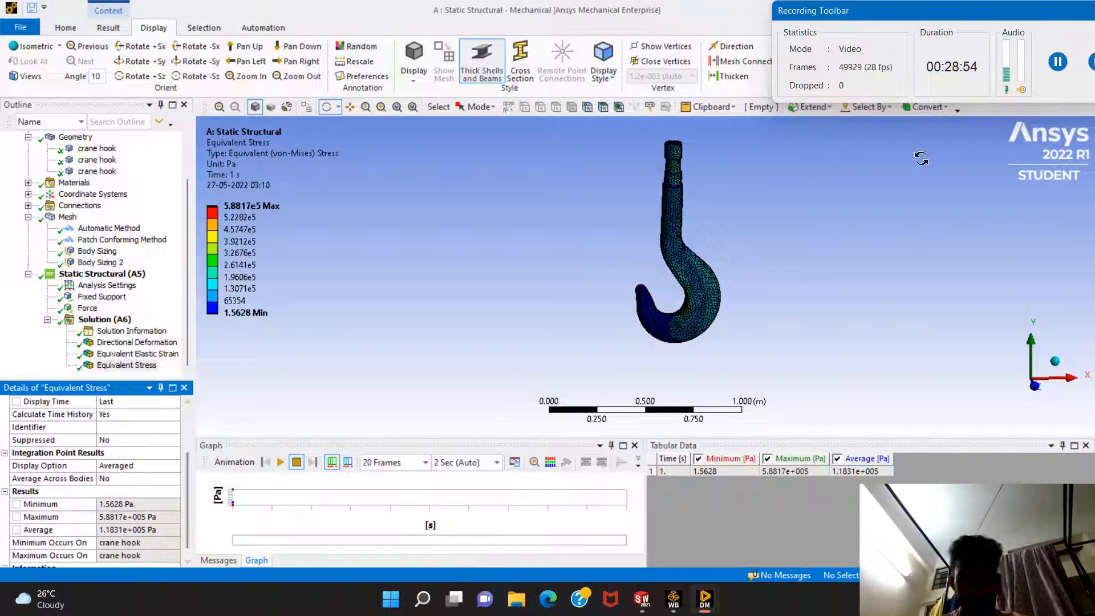
pyautogui.click(1044, 60)
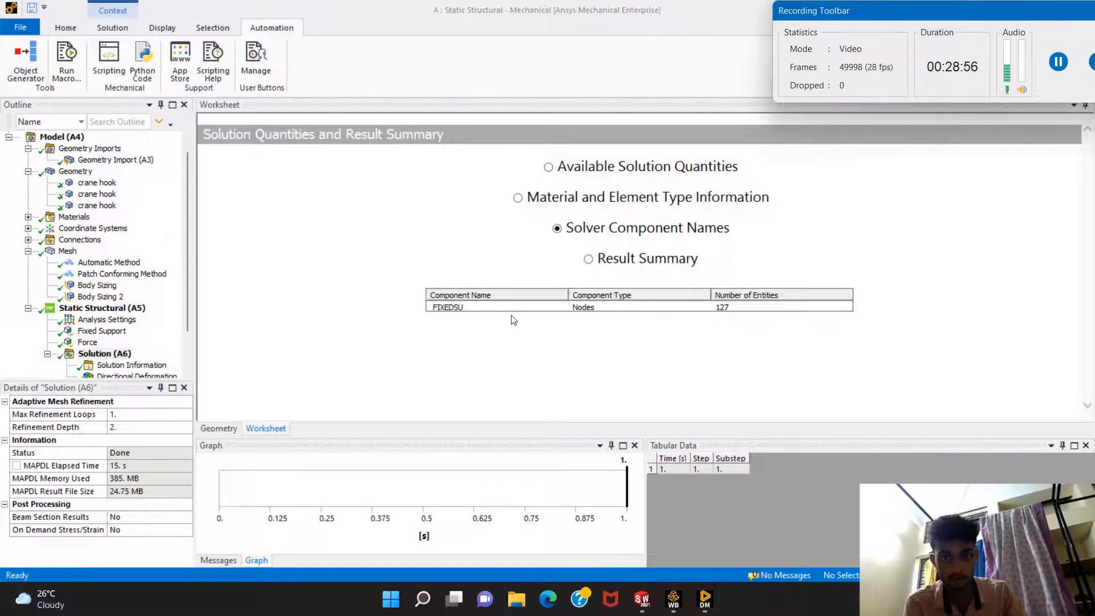
pyautogui.click(588, 259)
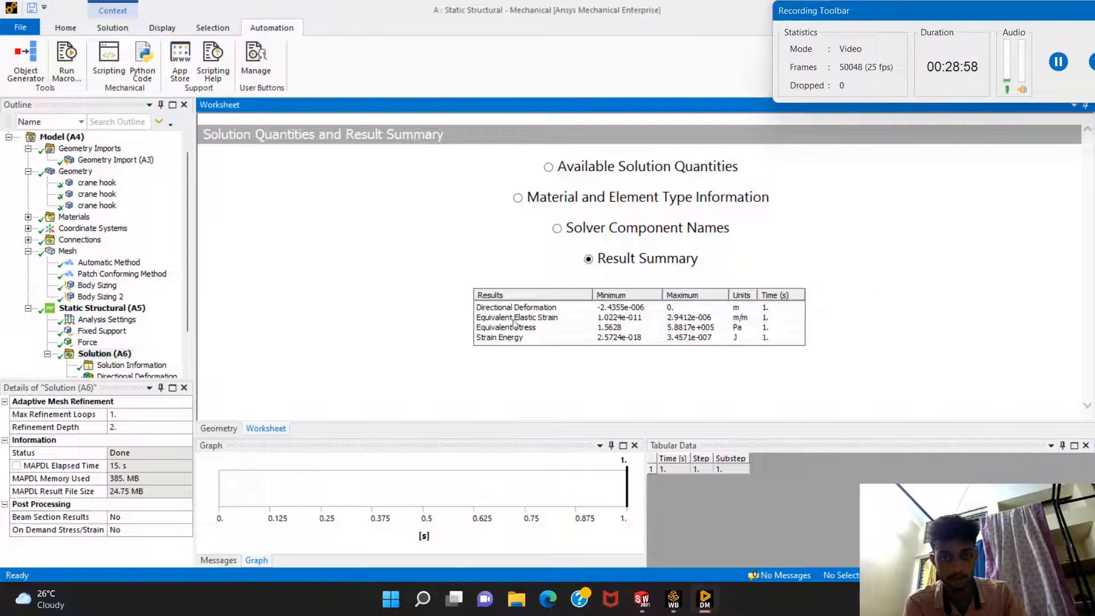